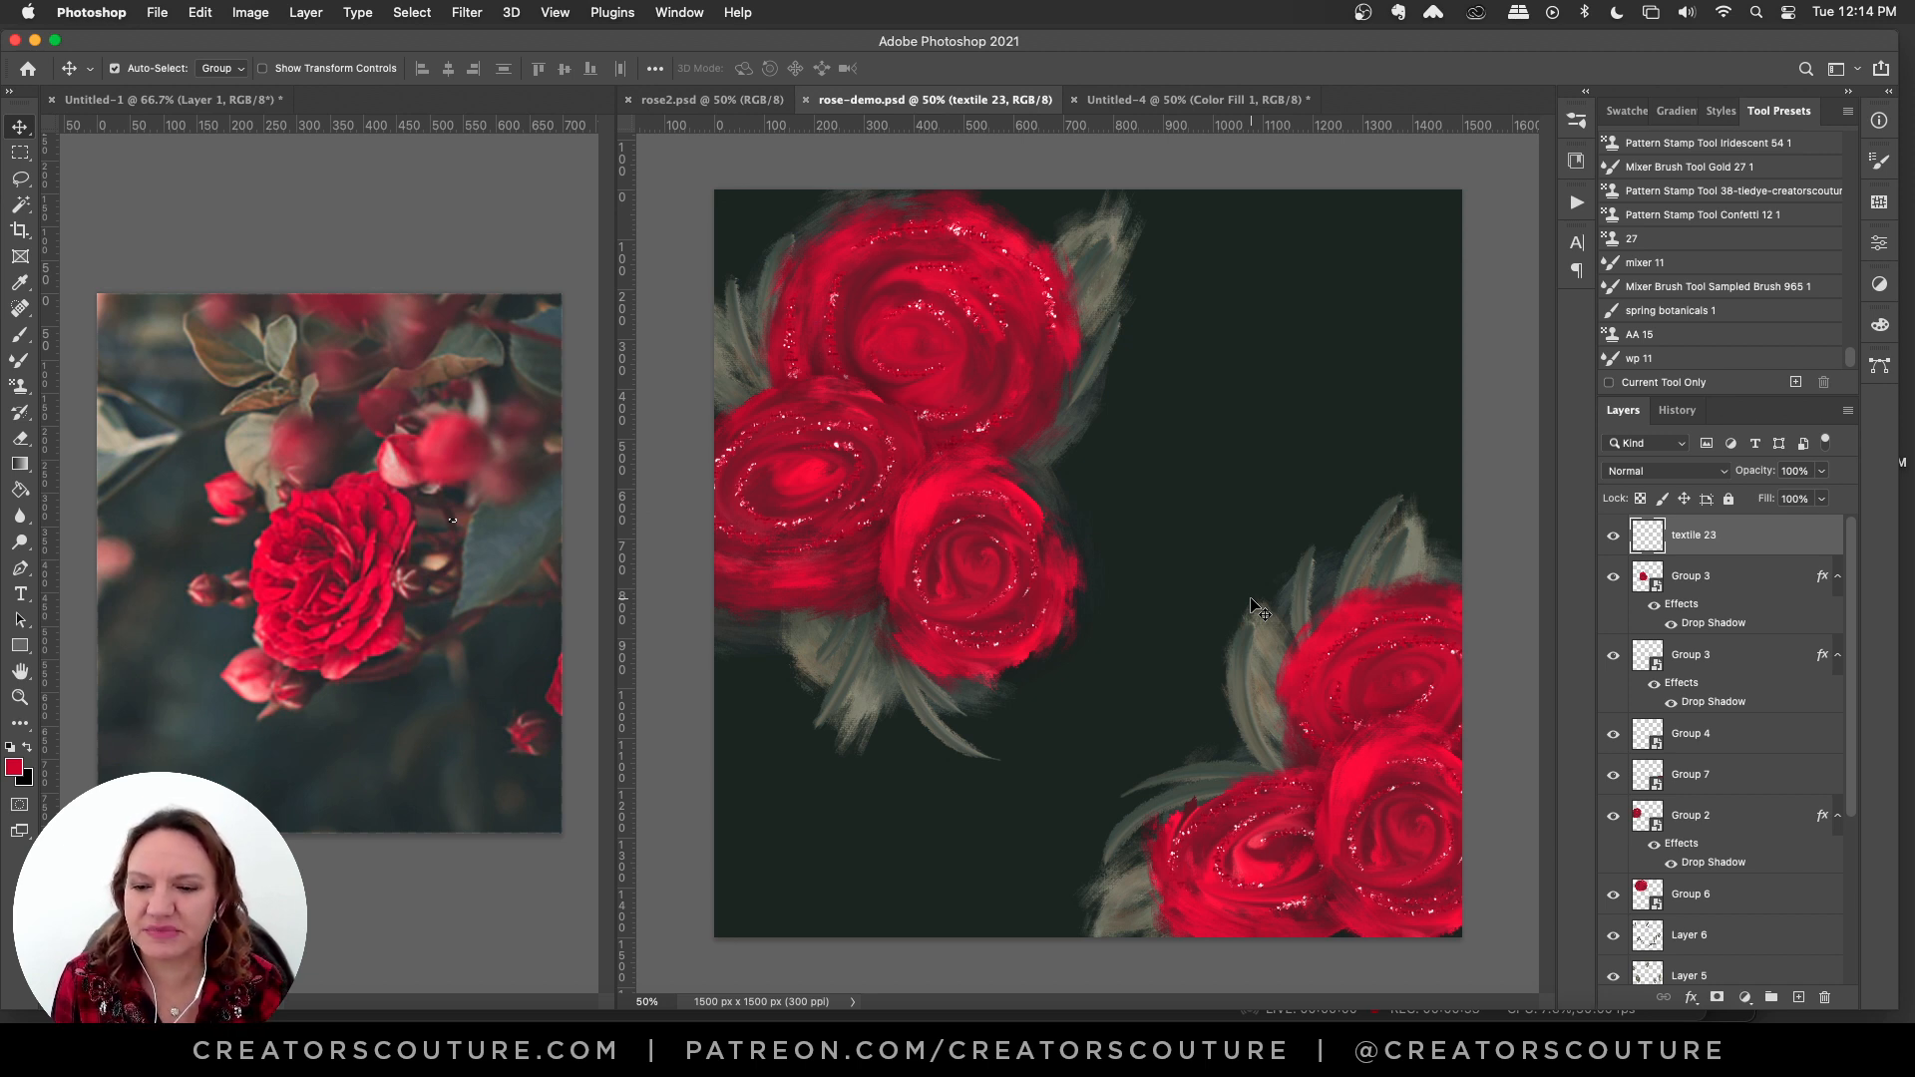
- Define a pattern from a rectangular selection over the centre of the large red rose in the reference photo, and clear the selection
{"action": "left_click", "coordinate": [371, 221]}
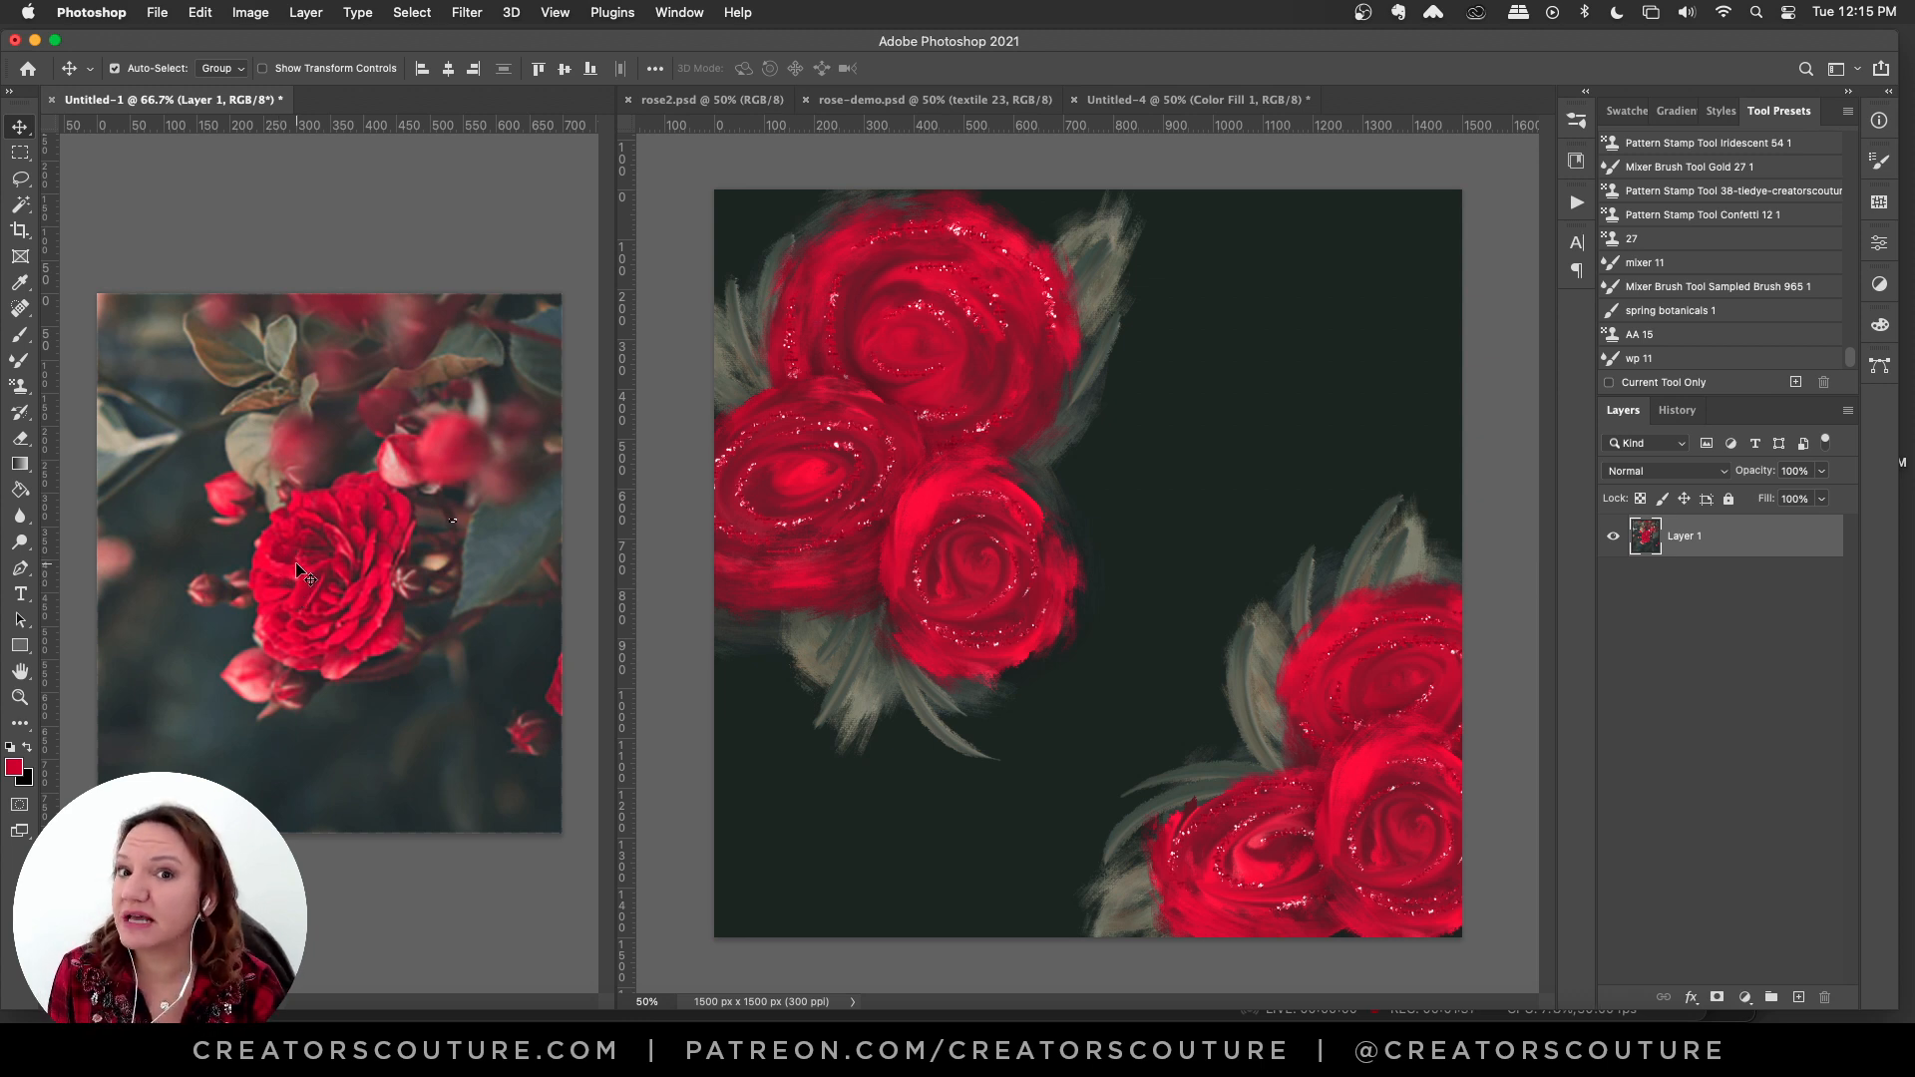
{"action": "left_click", "coordinate": [28, 151]}
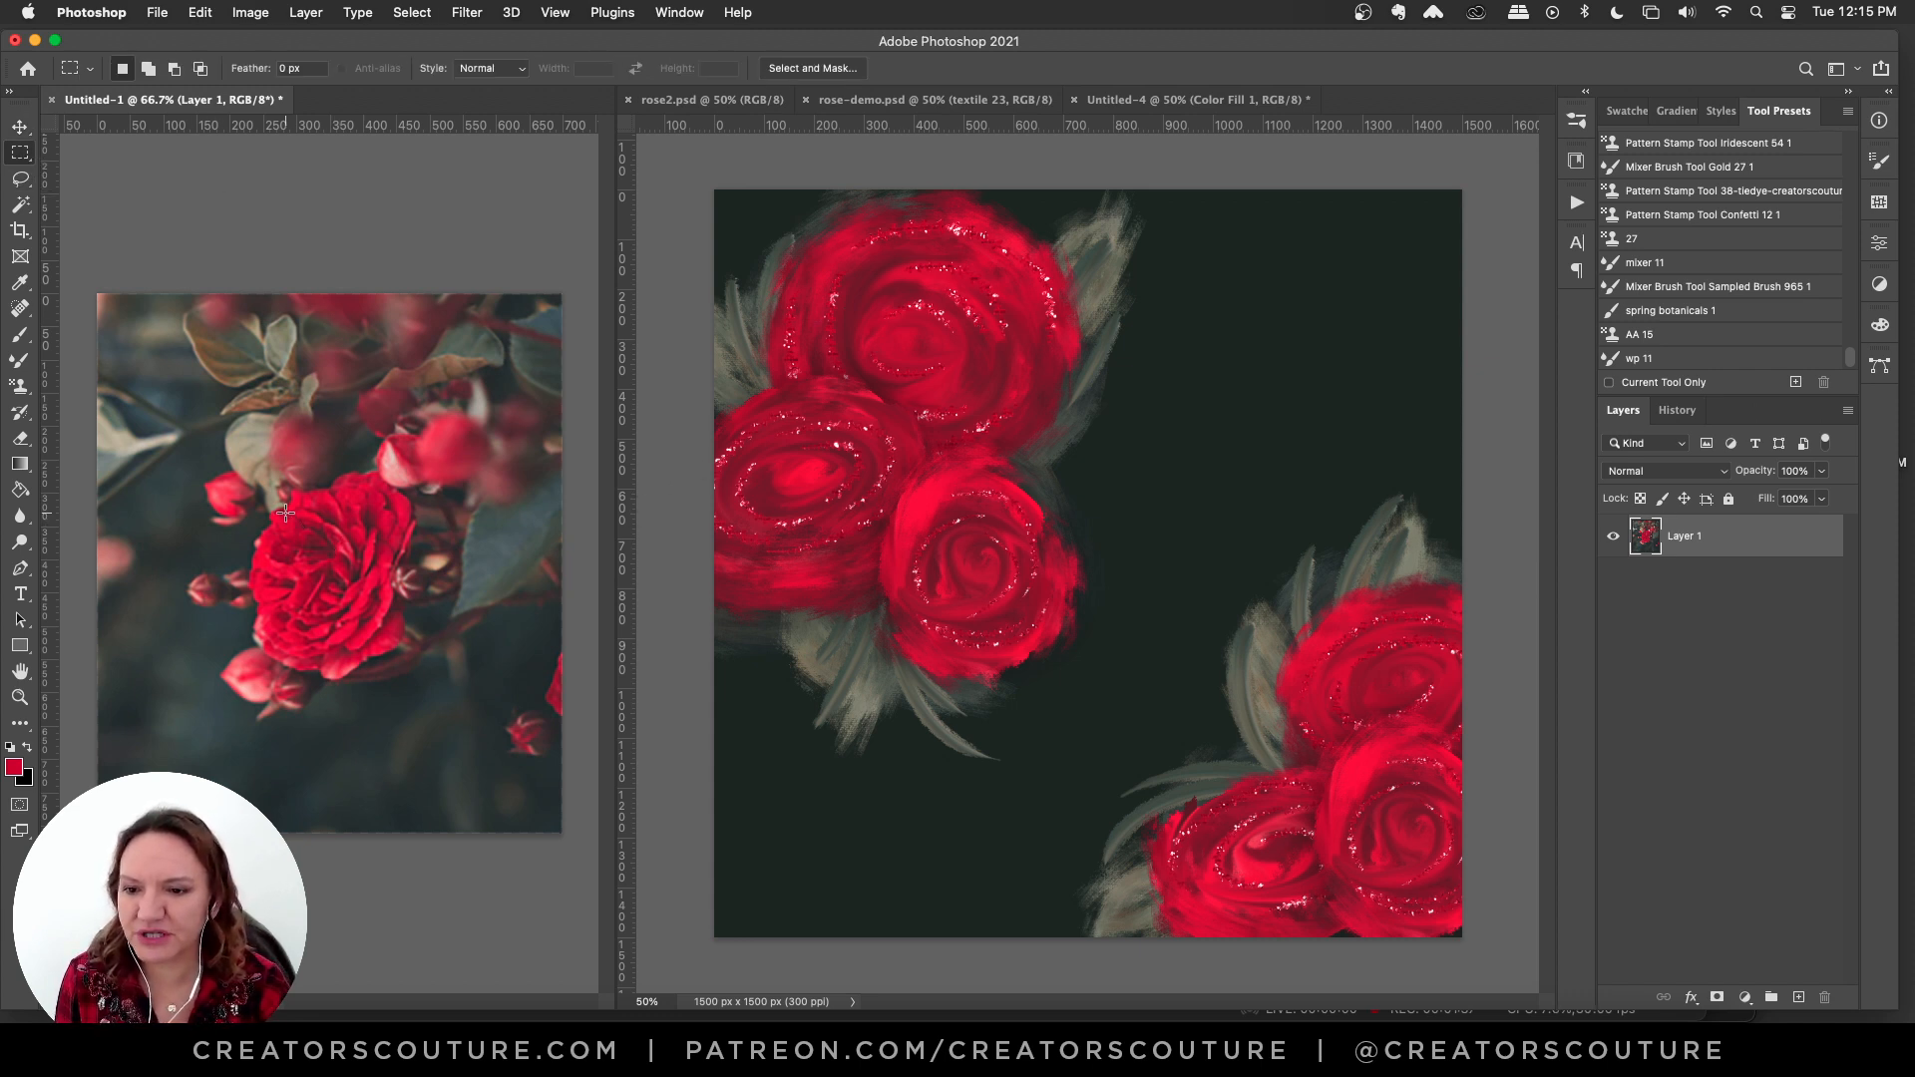
{"action": "left_click_drag", "start_coordinate": [286, 512], "coordinate": [372, 656]}
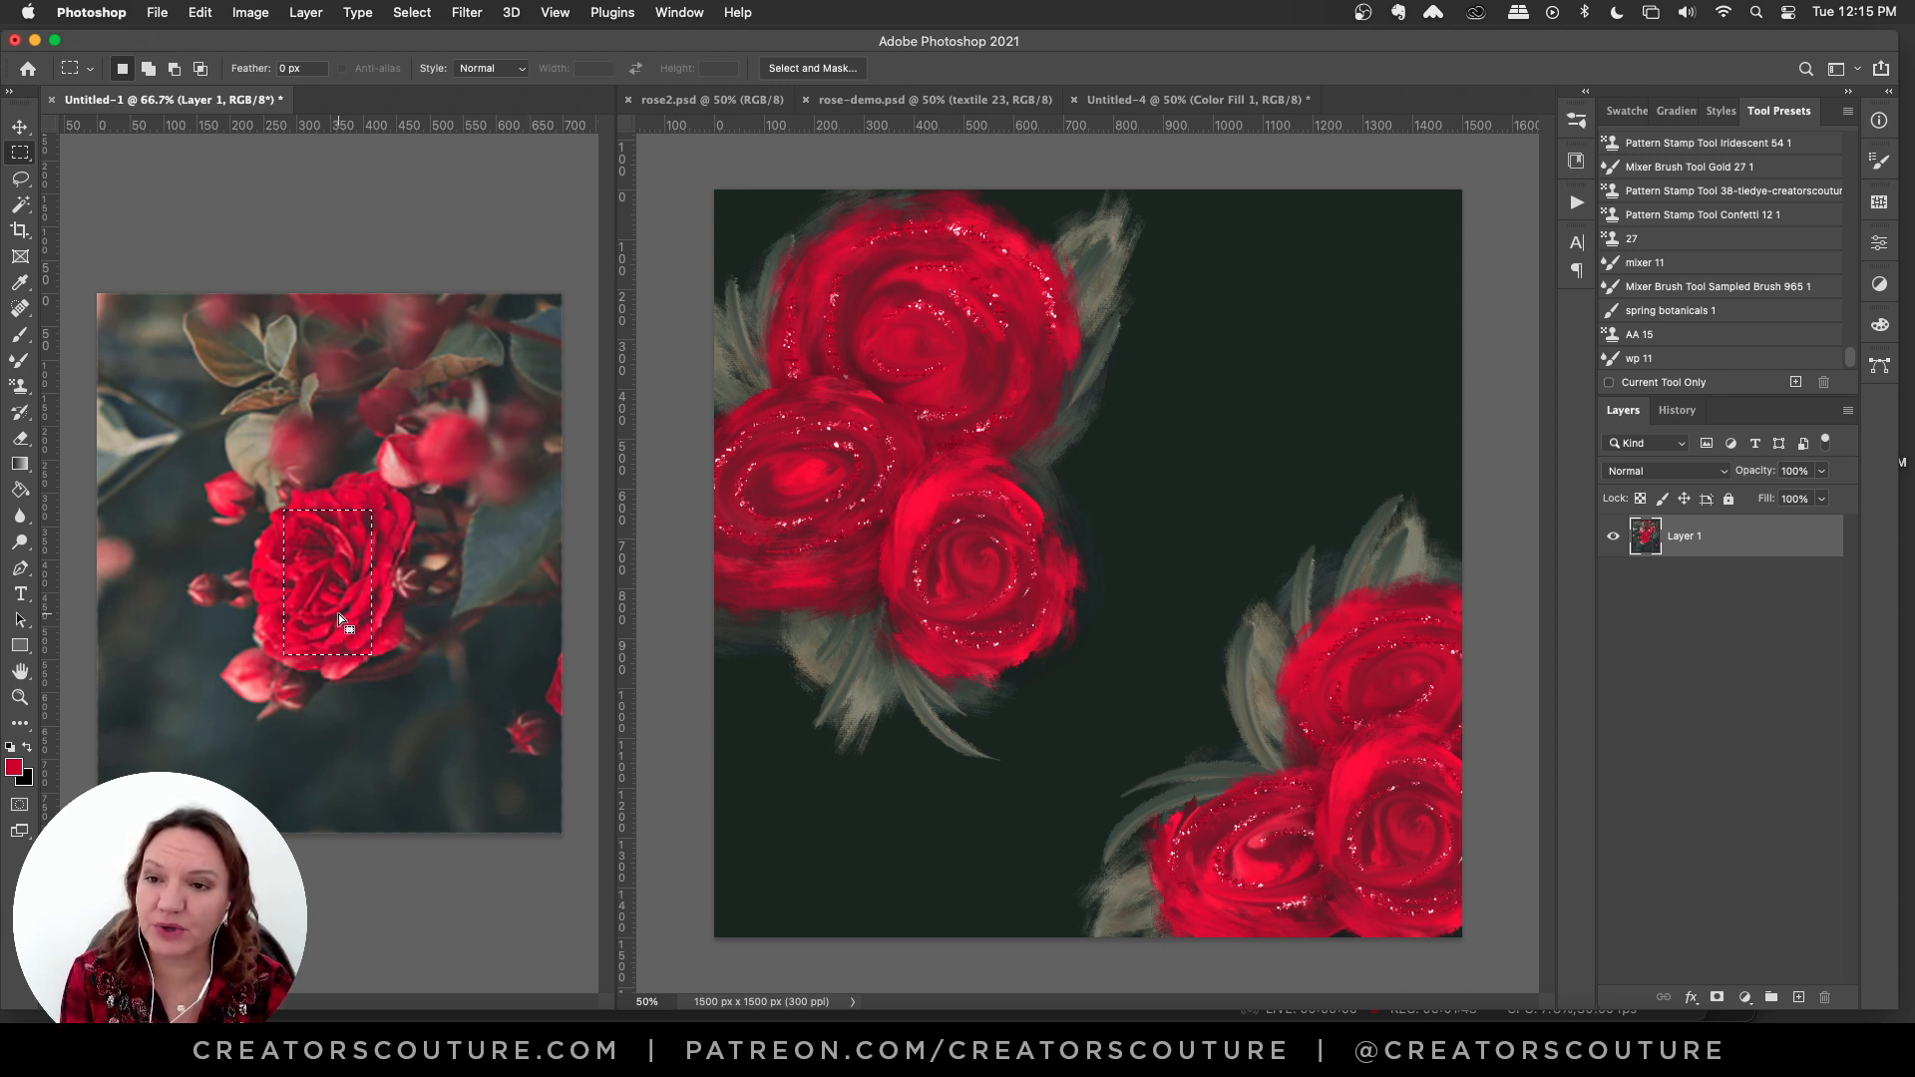
{"action": "left_click", "coordinate": [204, 6]}
{"action": "left_click", "coordinate": [247, 552]}
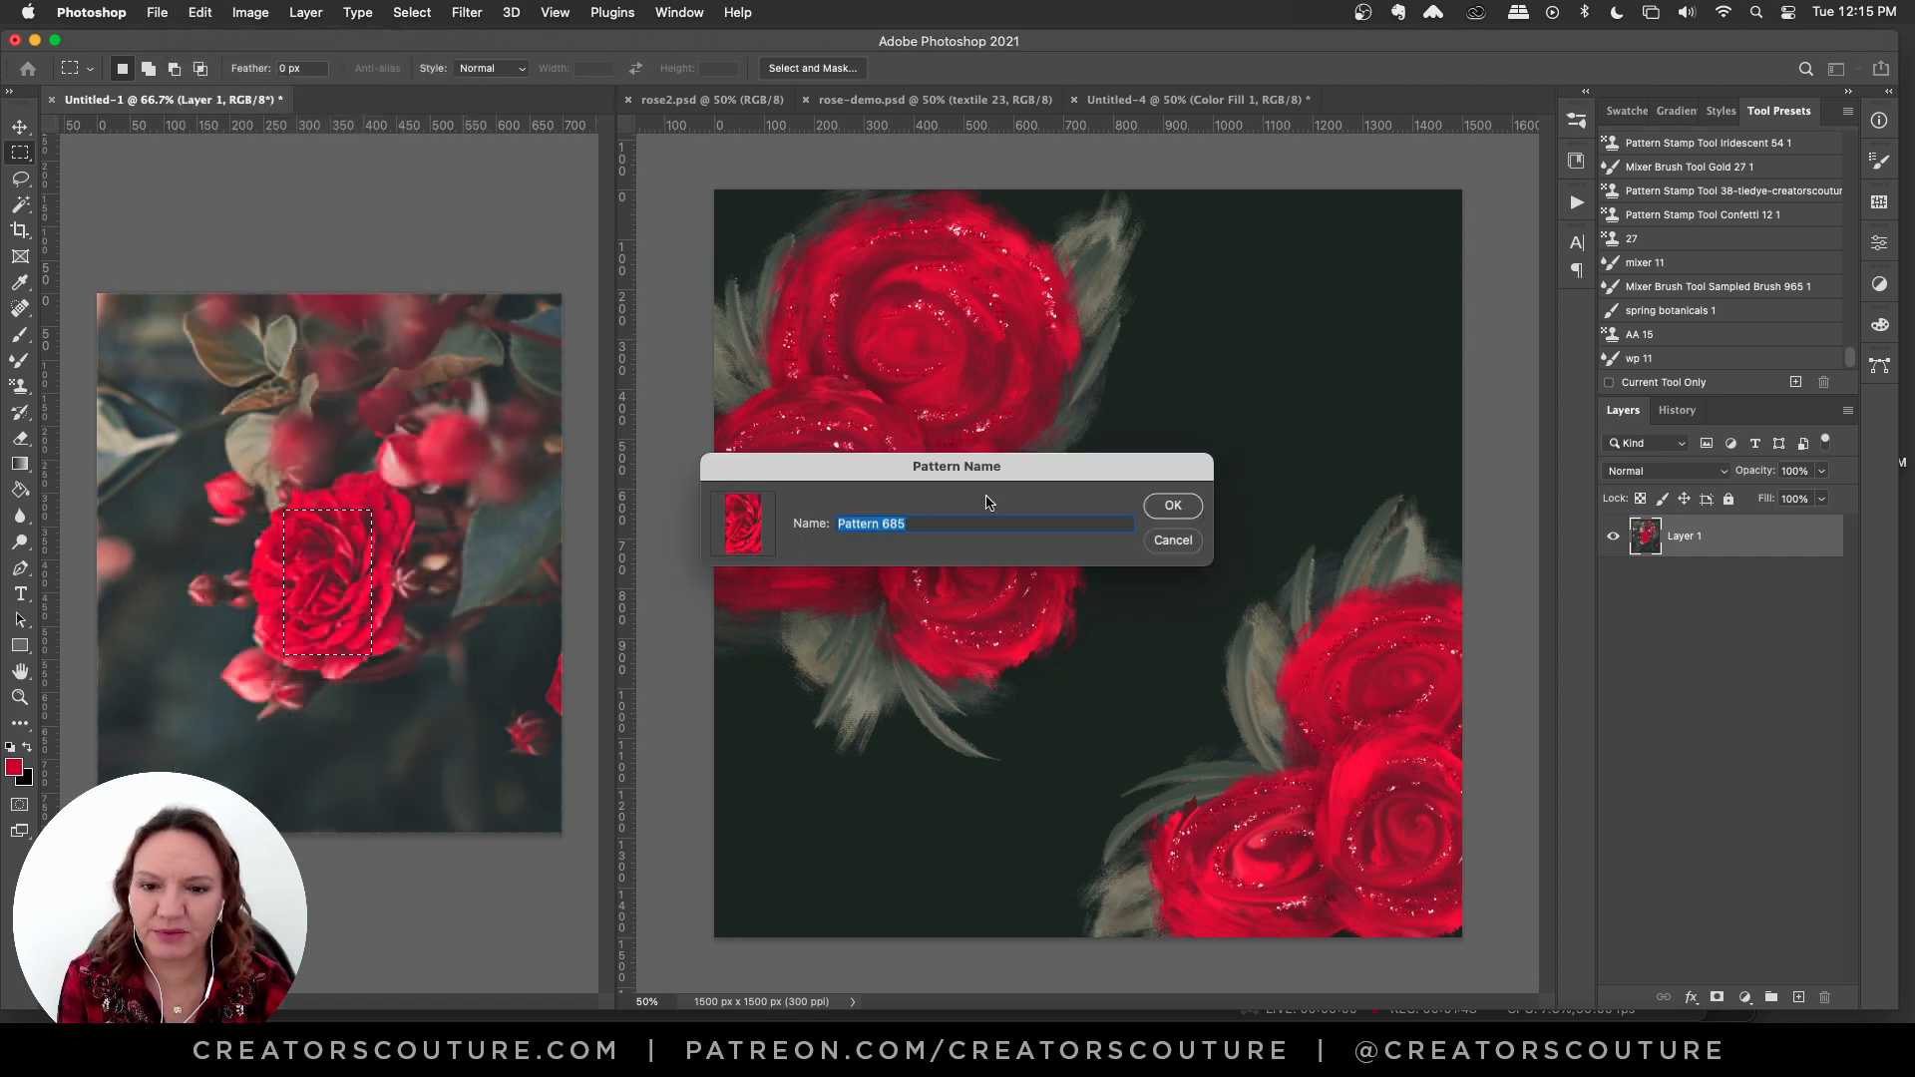
{"action": "left_click", "coordinate": [1167, 509]}
{"action": "left_click", "coordinate": [347, 539]}
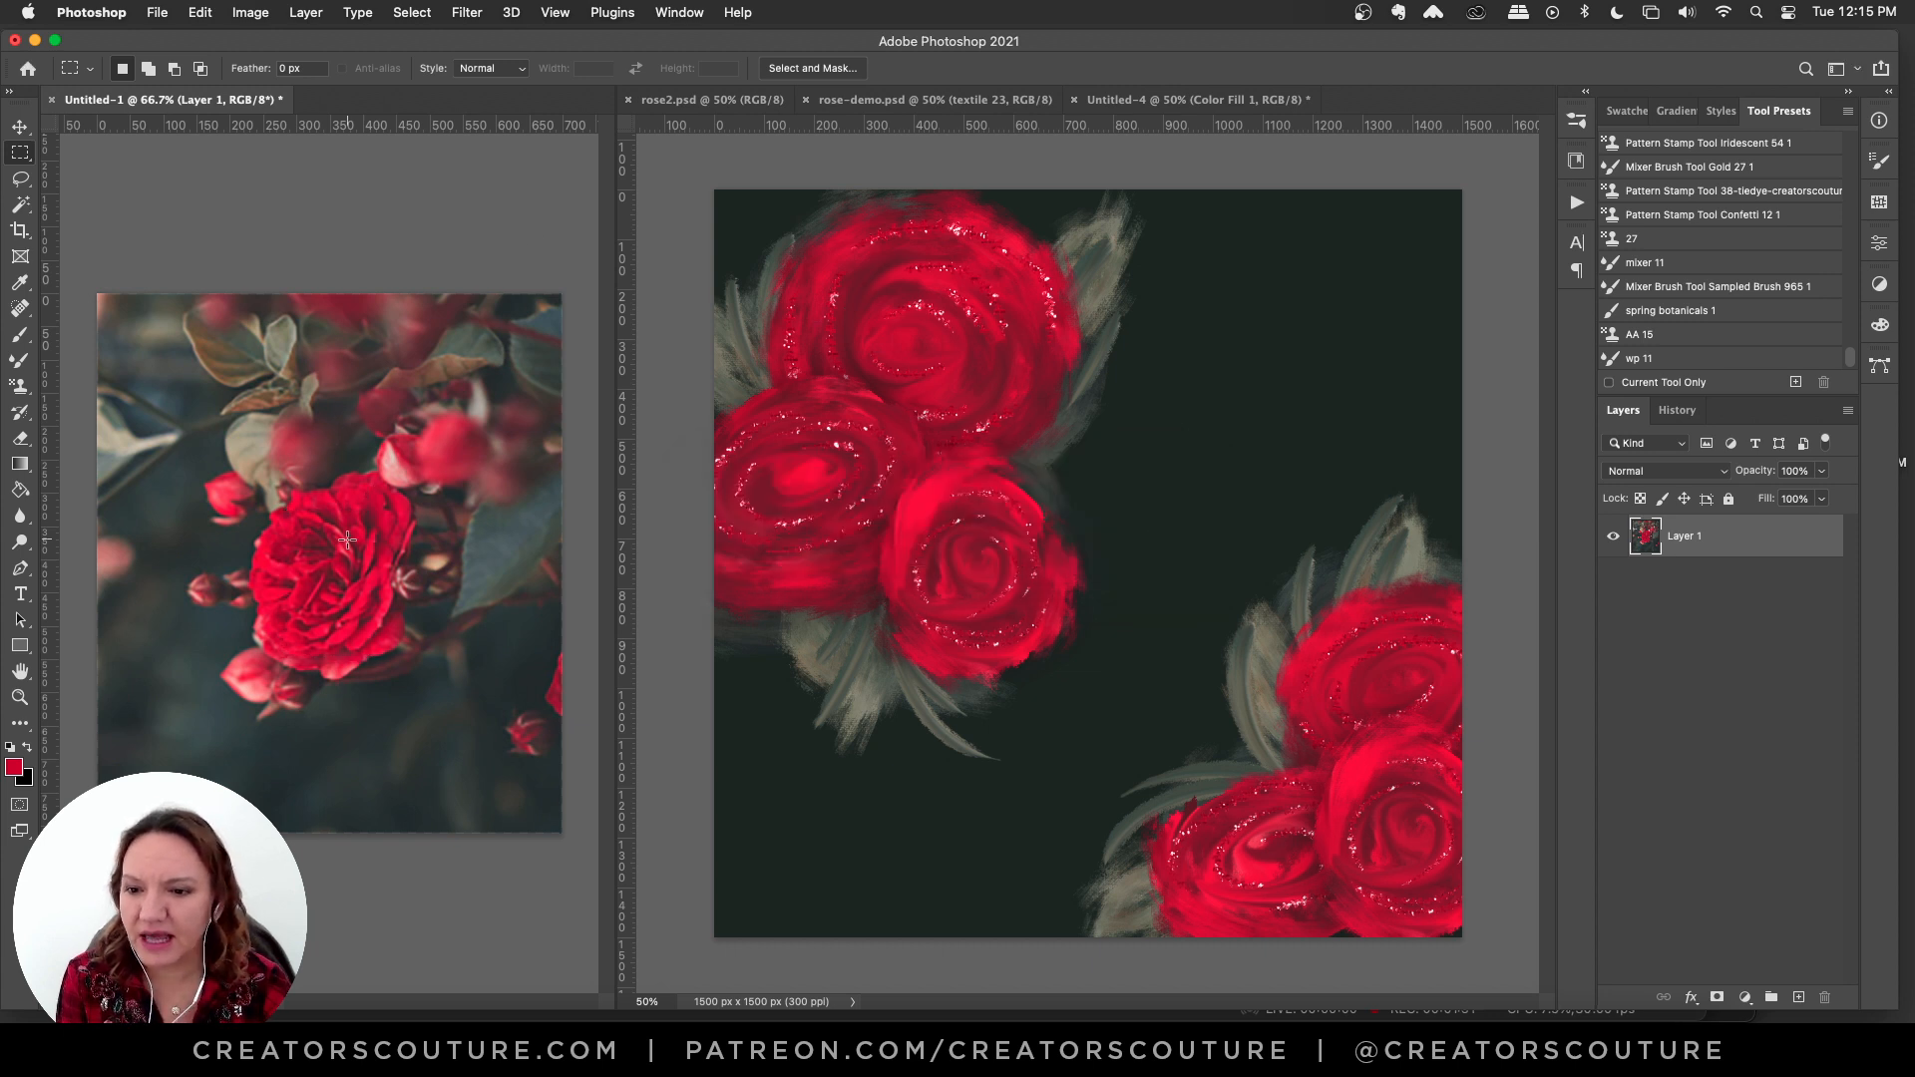
- Define two more patterns from small areas of the reference rose's petals, one near its upper edge and one near its lower edge
{"action": "left_click_drag", "start_coordinate": [291, 530], "coordinate": [319, 564]}
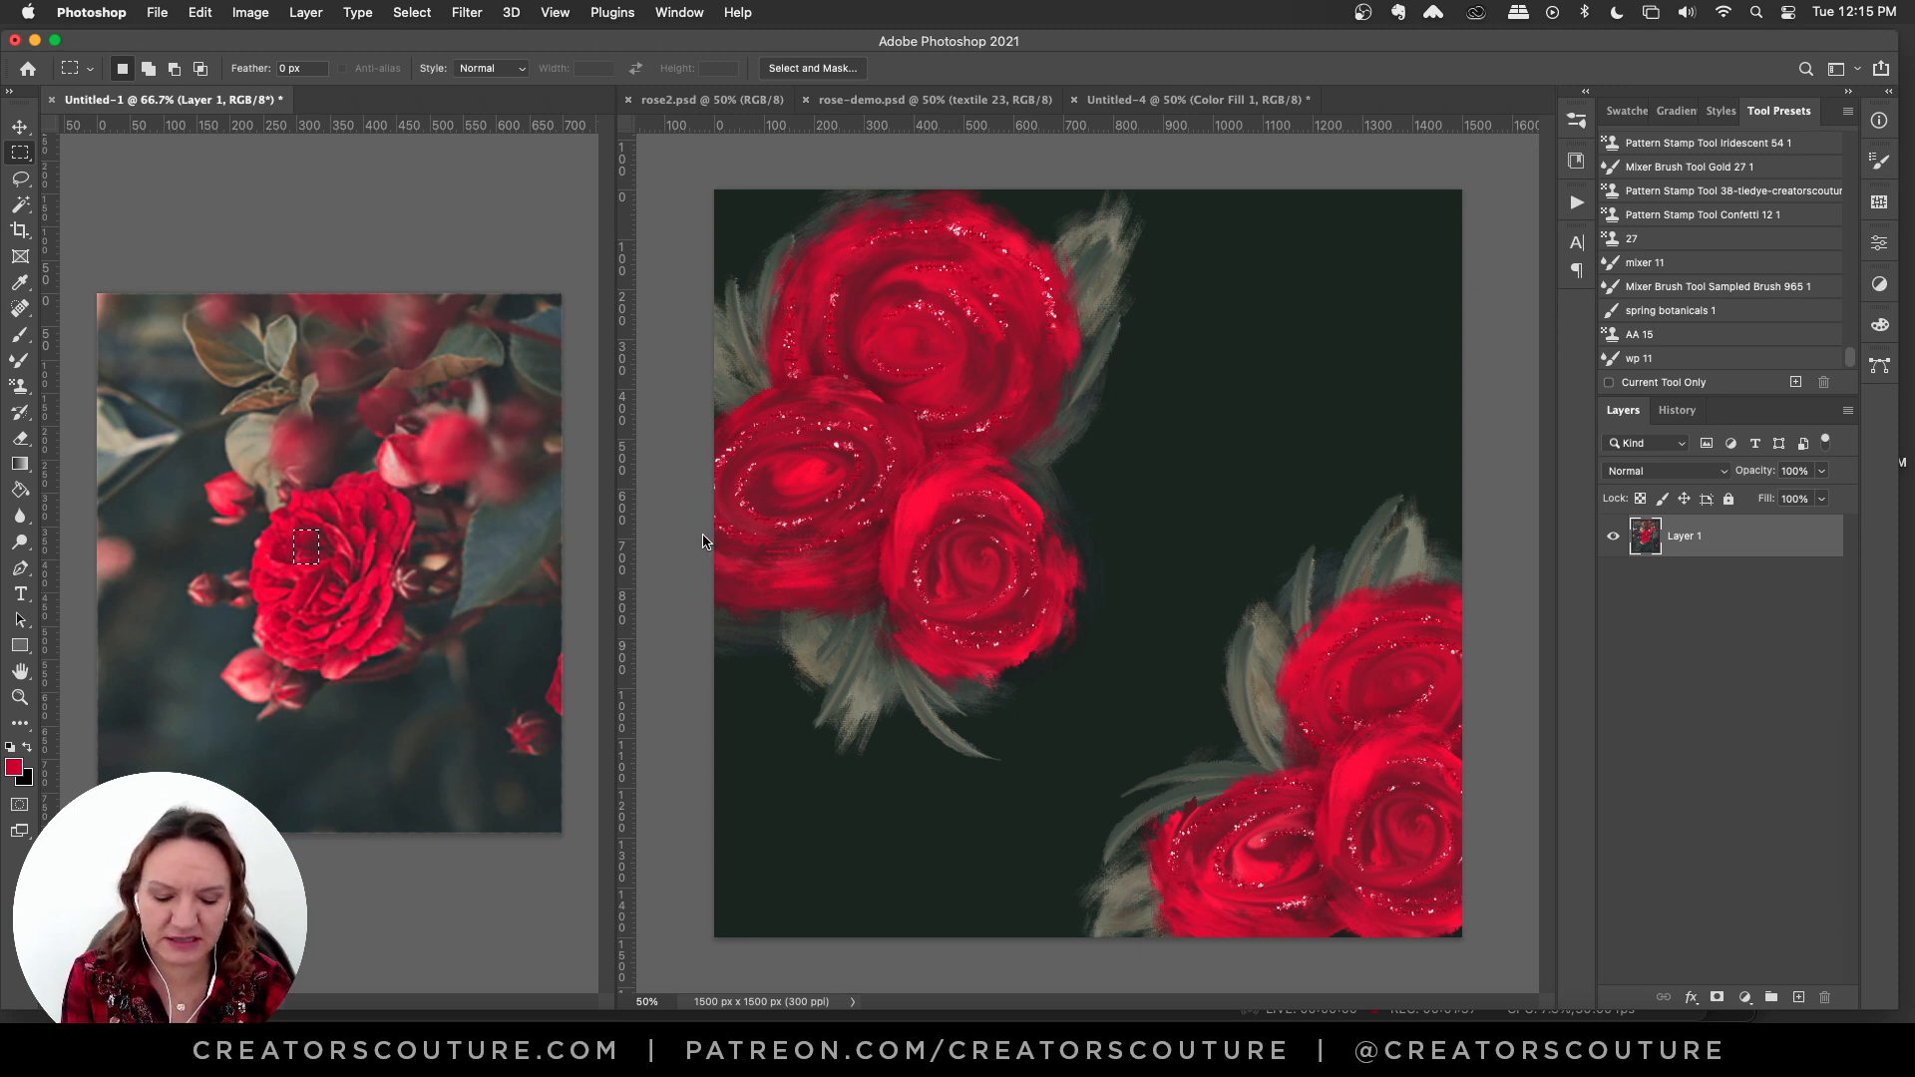
{"action": "key", "text": "alt+shift+super+p"}
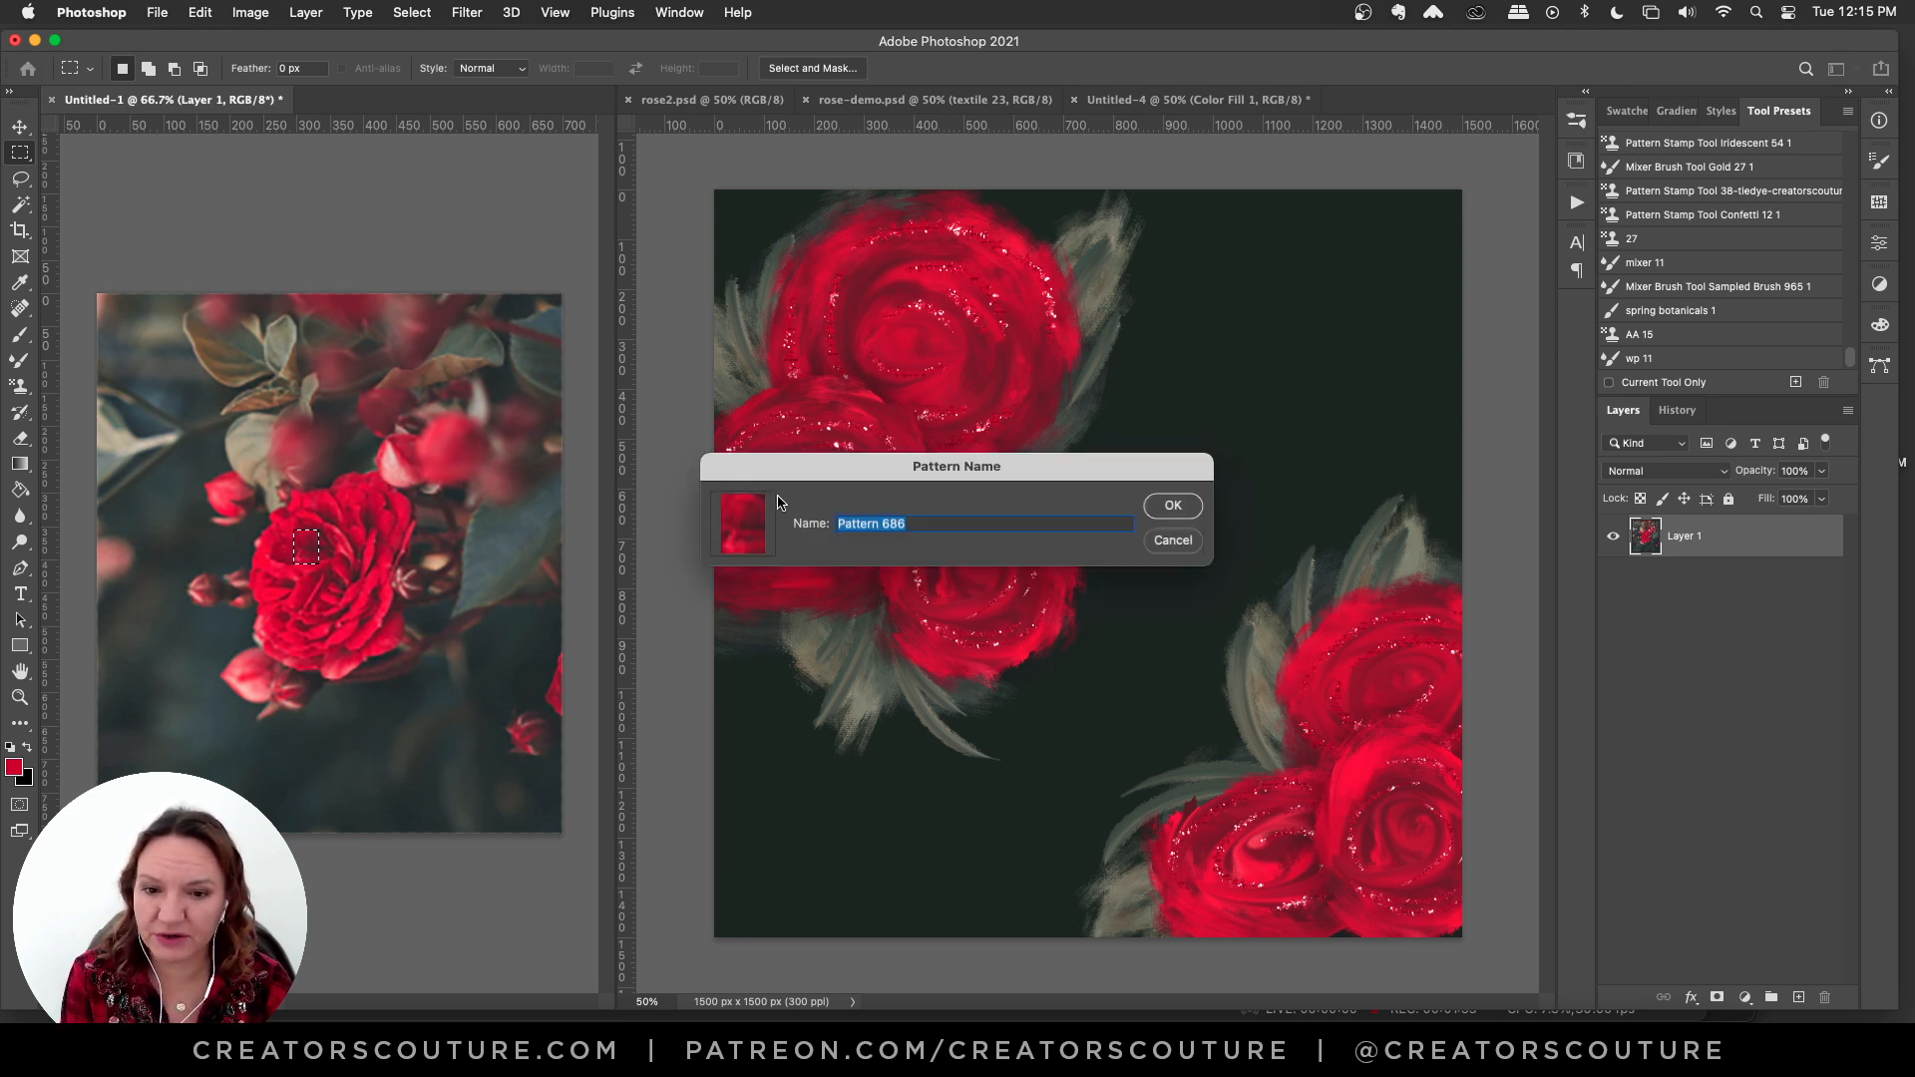
{"action": "left_click", "coordinate": [1159, 507]}
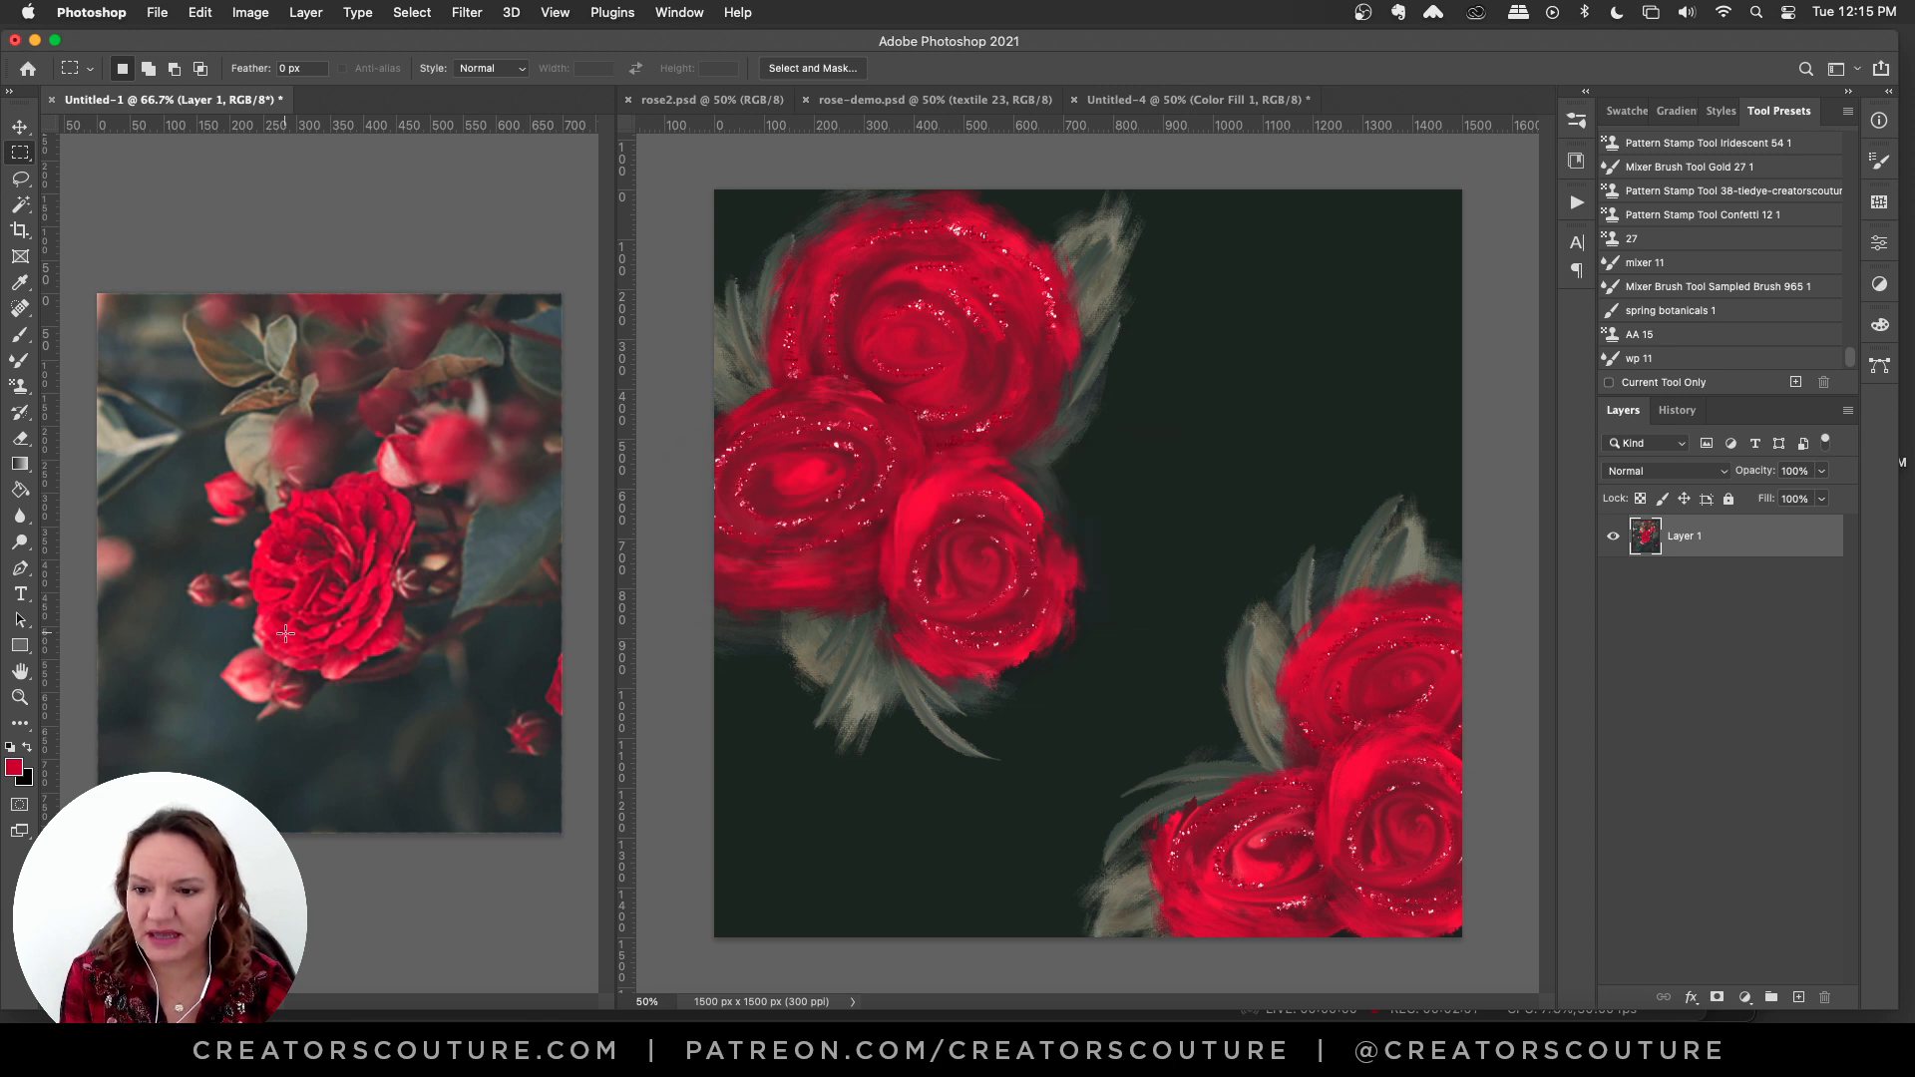
{"action": "left_click_drag", "start_coordinate": [285, 633], "coordinate": [313, 656]}
{"action": "key", "text": "alt+shift+super+p"}
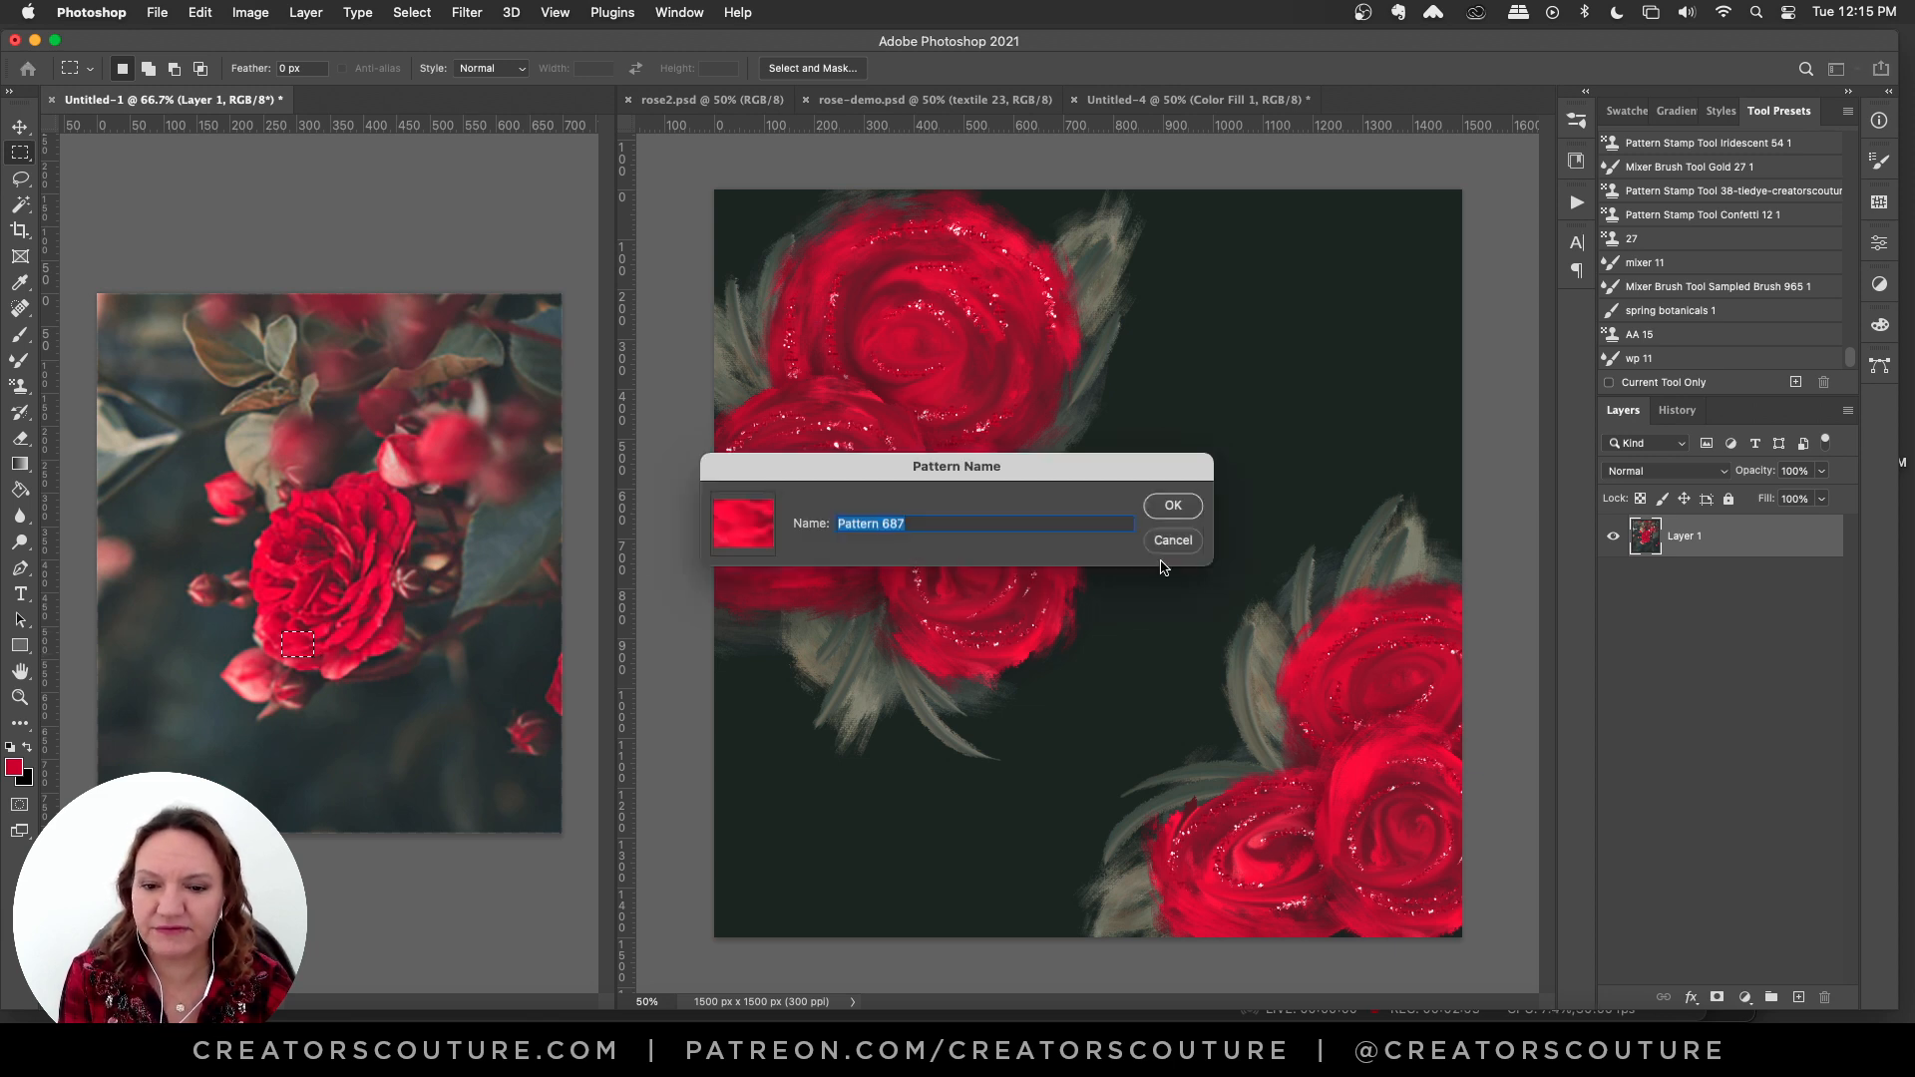
{"action": "left_click", "coordinate": [1164, 509]}
{"action": "key", "text": "super+d"}
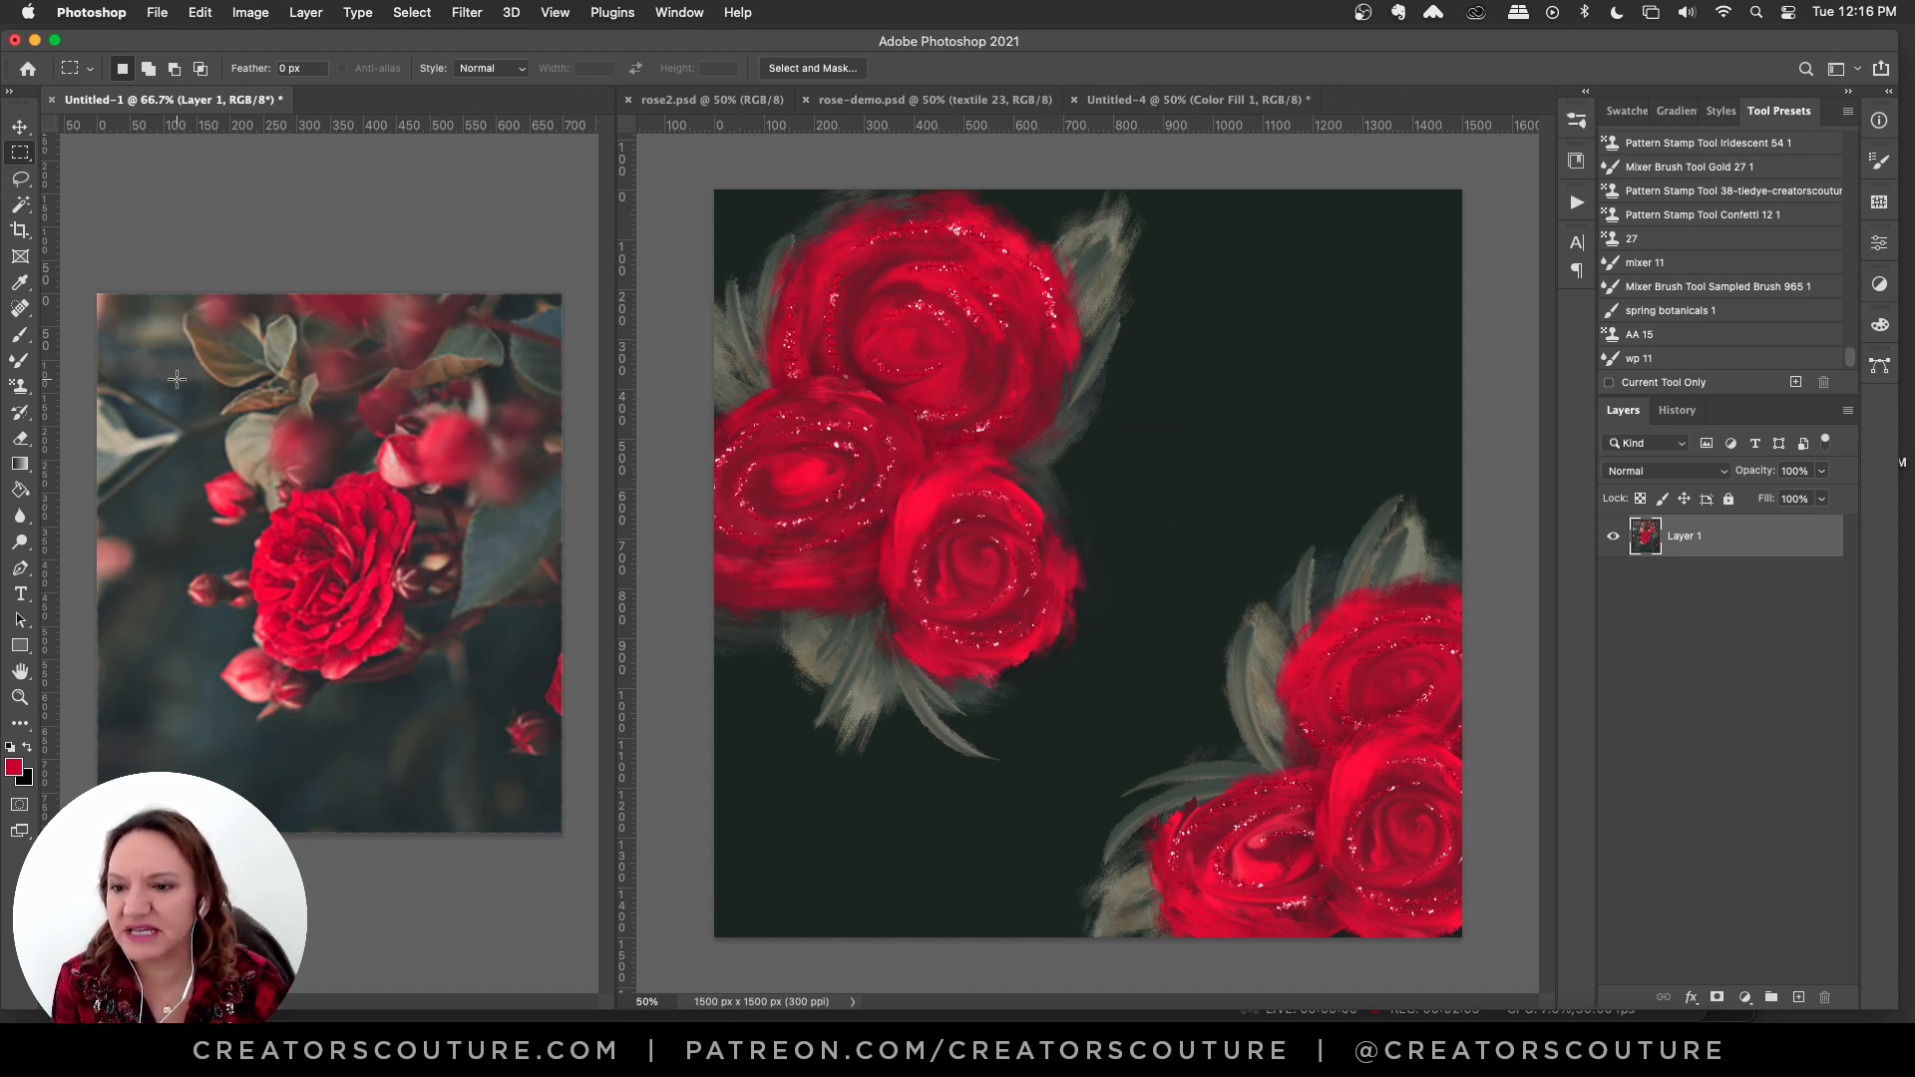
- Define patterns from the brown-edged leaf at the photo's upper left and the large blue-green leaf beside the rose
{"action": "left_click_drag", "start_coordinate": [184, 347], "coordinate": [244, 393]}
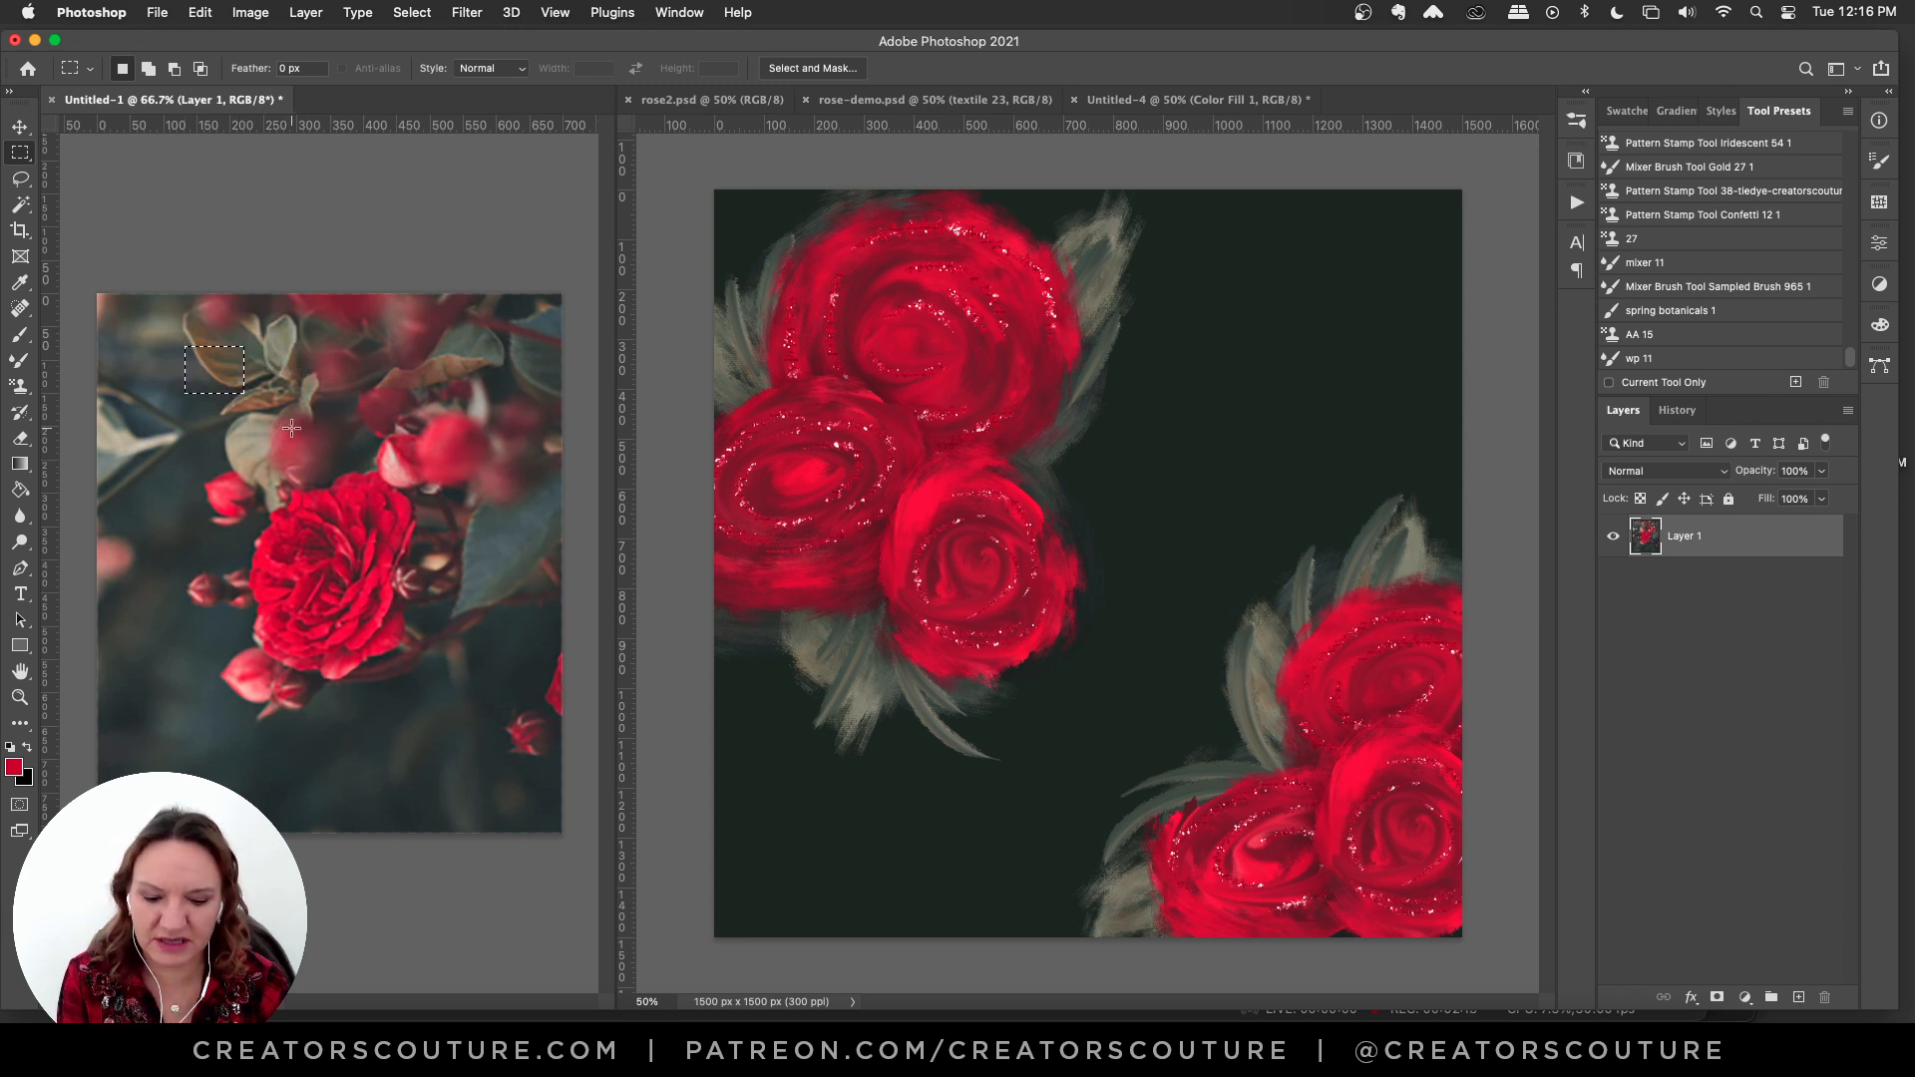
{"action": "key", "text": "super+shift+p"}
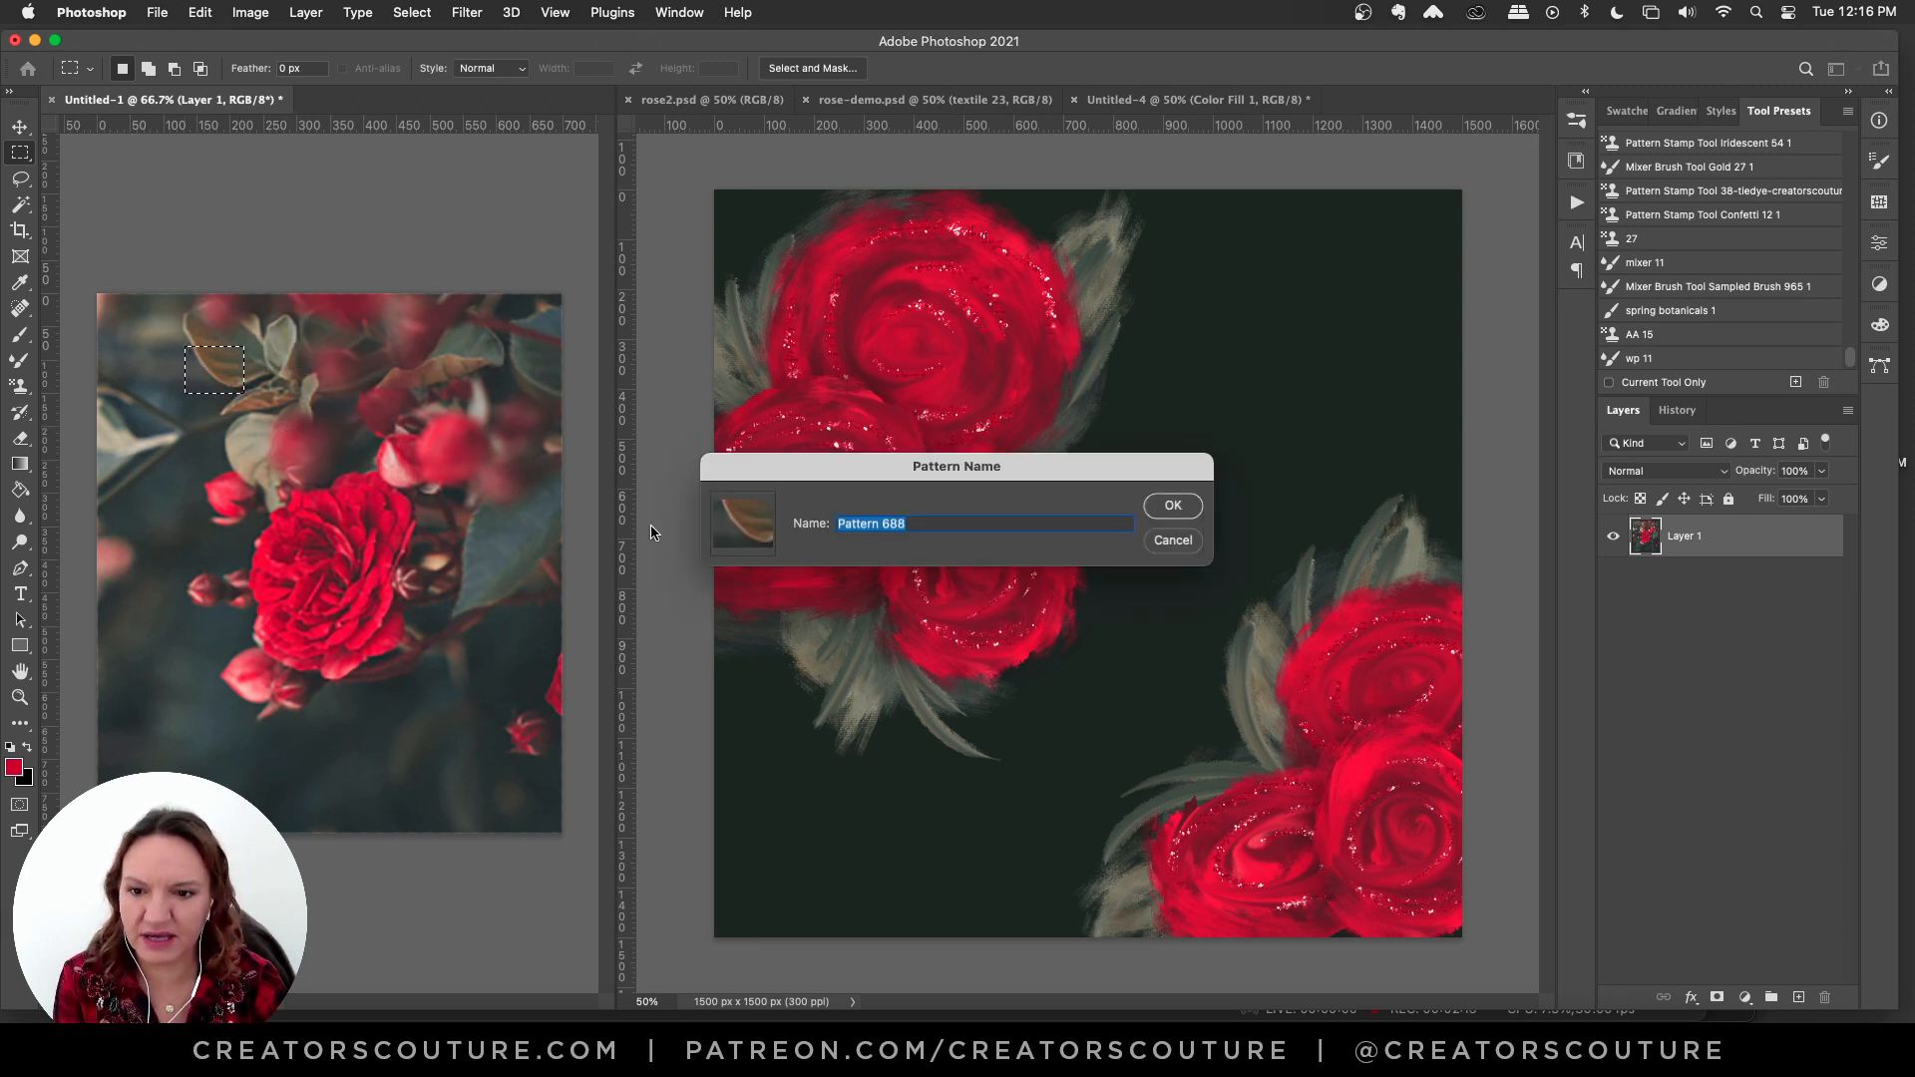
{"action": "left_click", "coordinate": [1172, 506]}
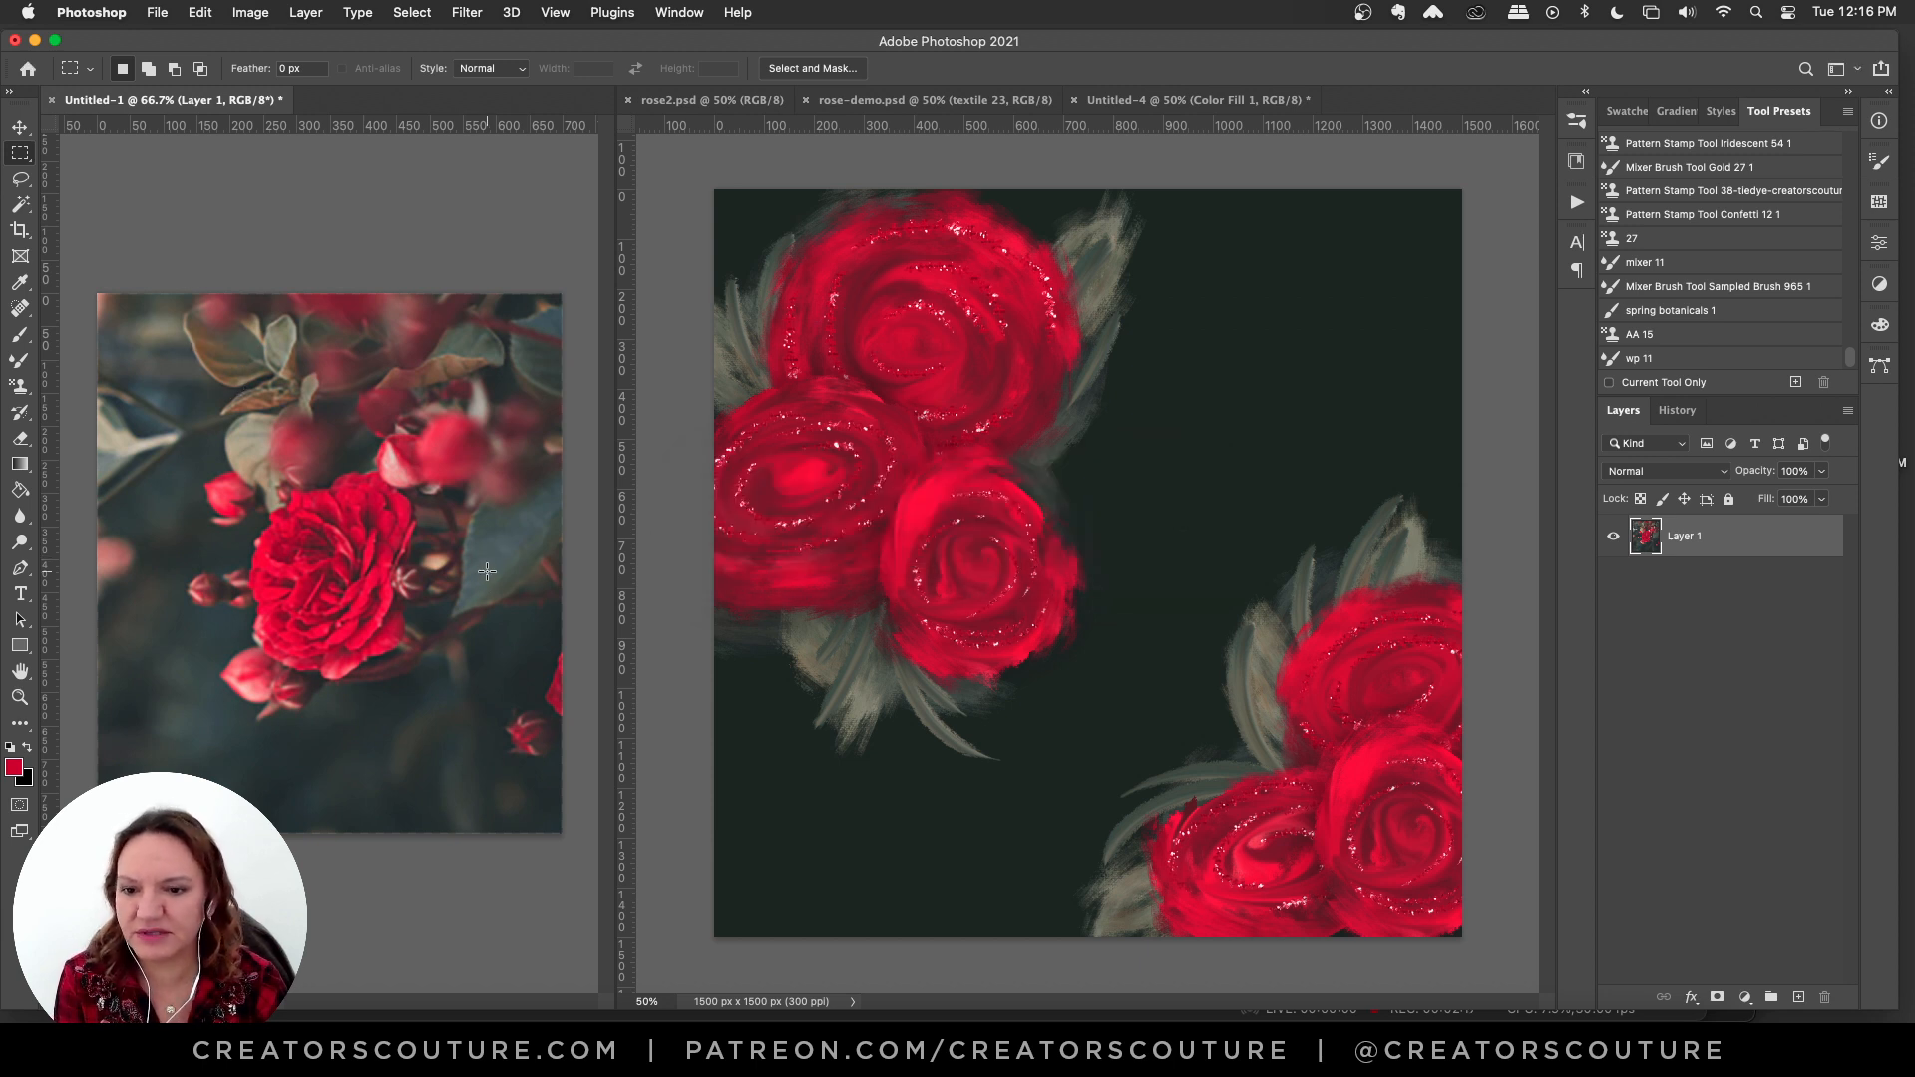
{"action": "left_click_drag", "start_coordinate": [477, 549], "coordinate": [532, 625]}
{"action": "key", "text": "super+shift+p"}
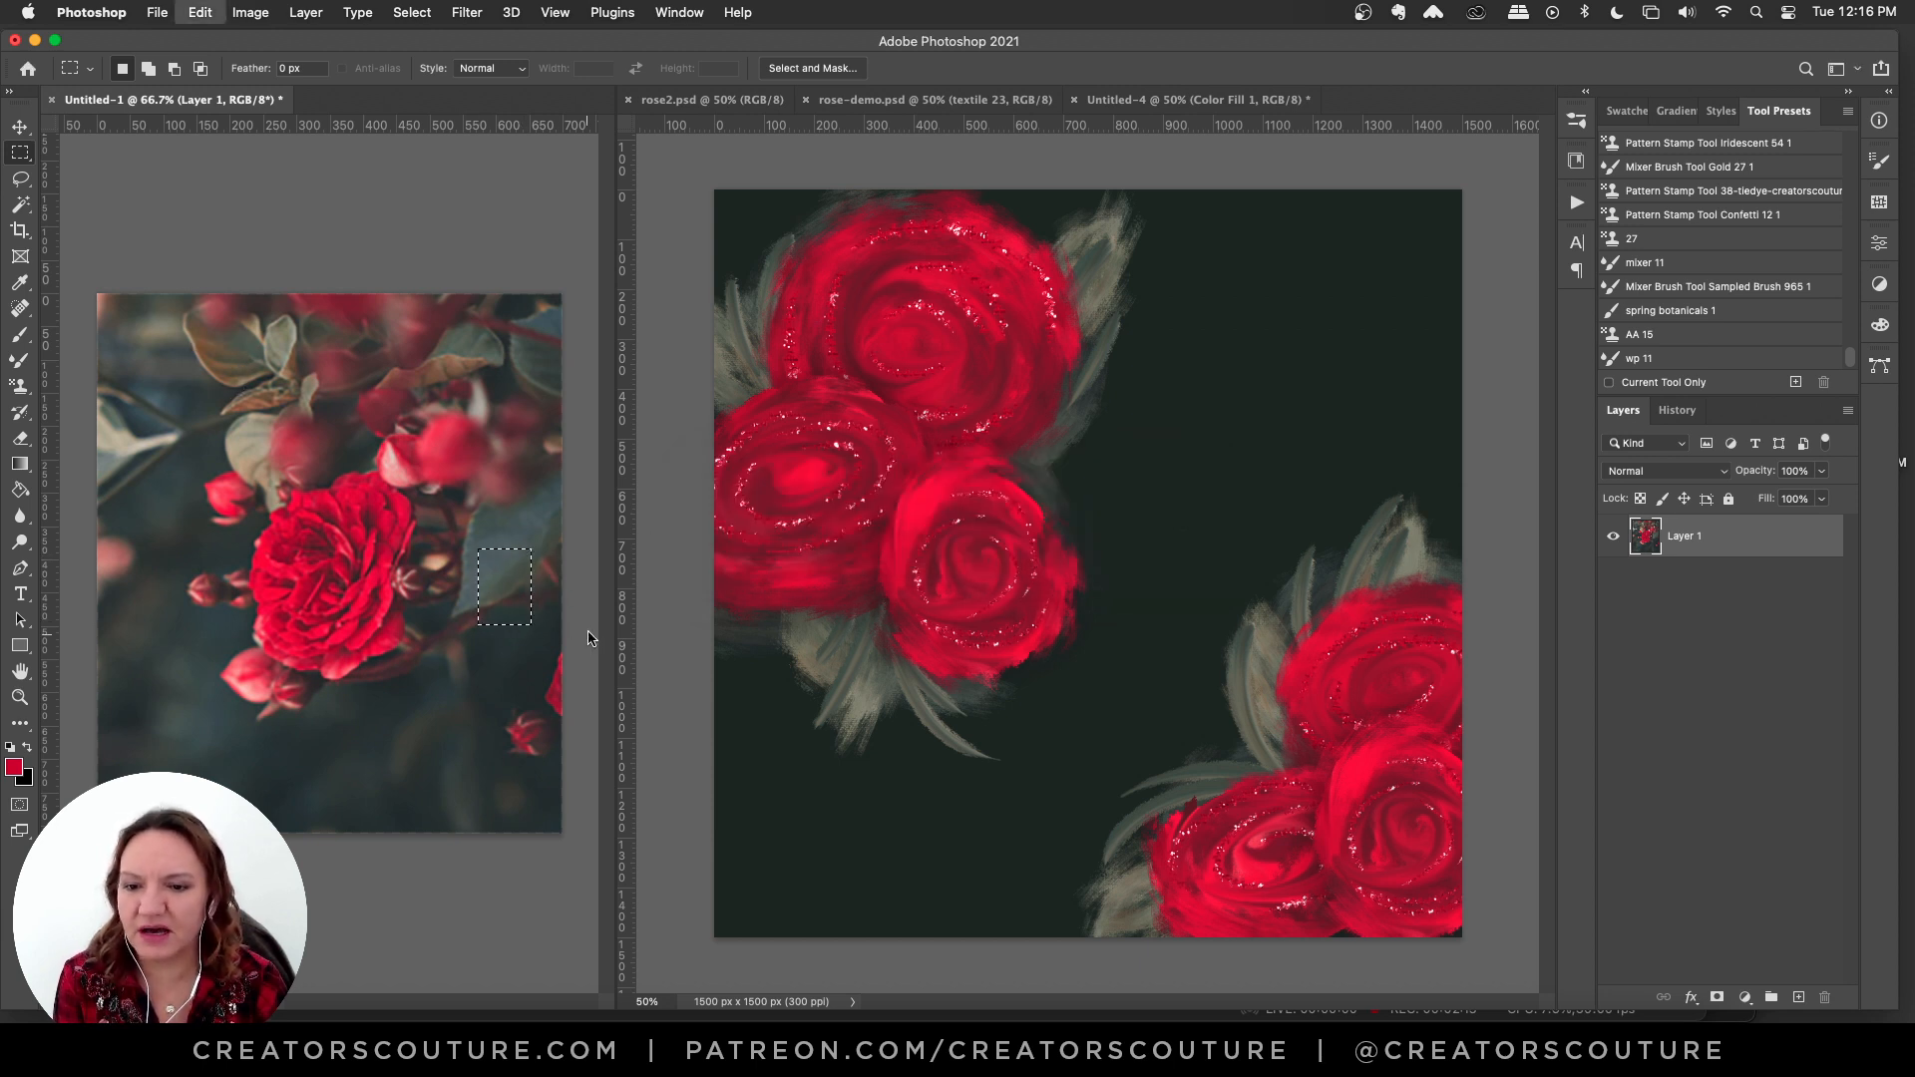
{"action": "left_click", "coordinate": [1172, 506]}
- Define a pattern from a small area of the leaf near the photo's upper right, and clear the selection
{"action": "left_click_drag", "start_coordinate": [442, 340], "coordinate": [472, 371]}
{"action": "key", "text": "super+shift+p"}
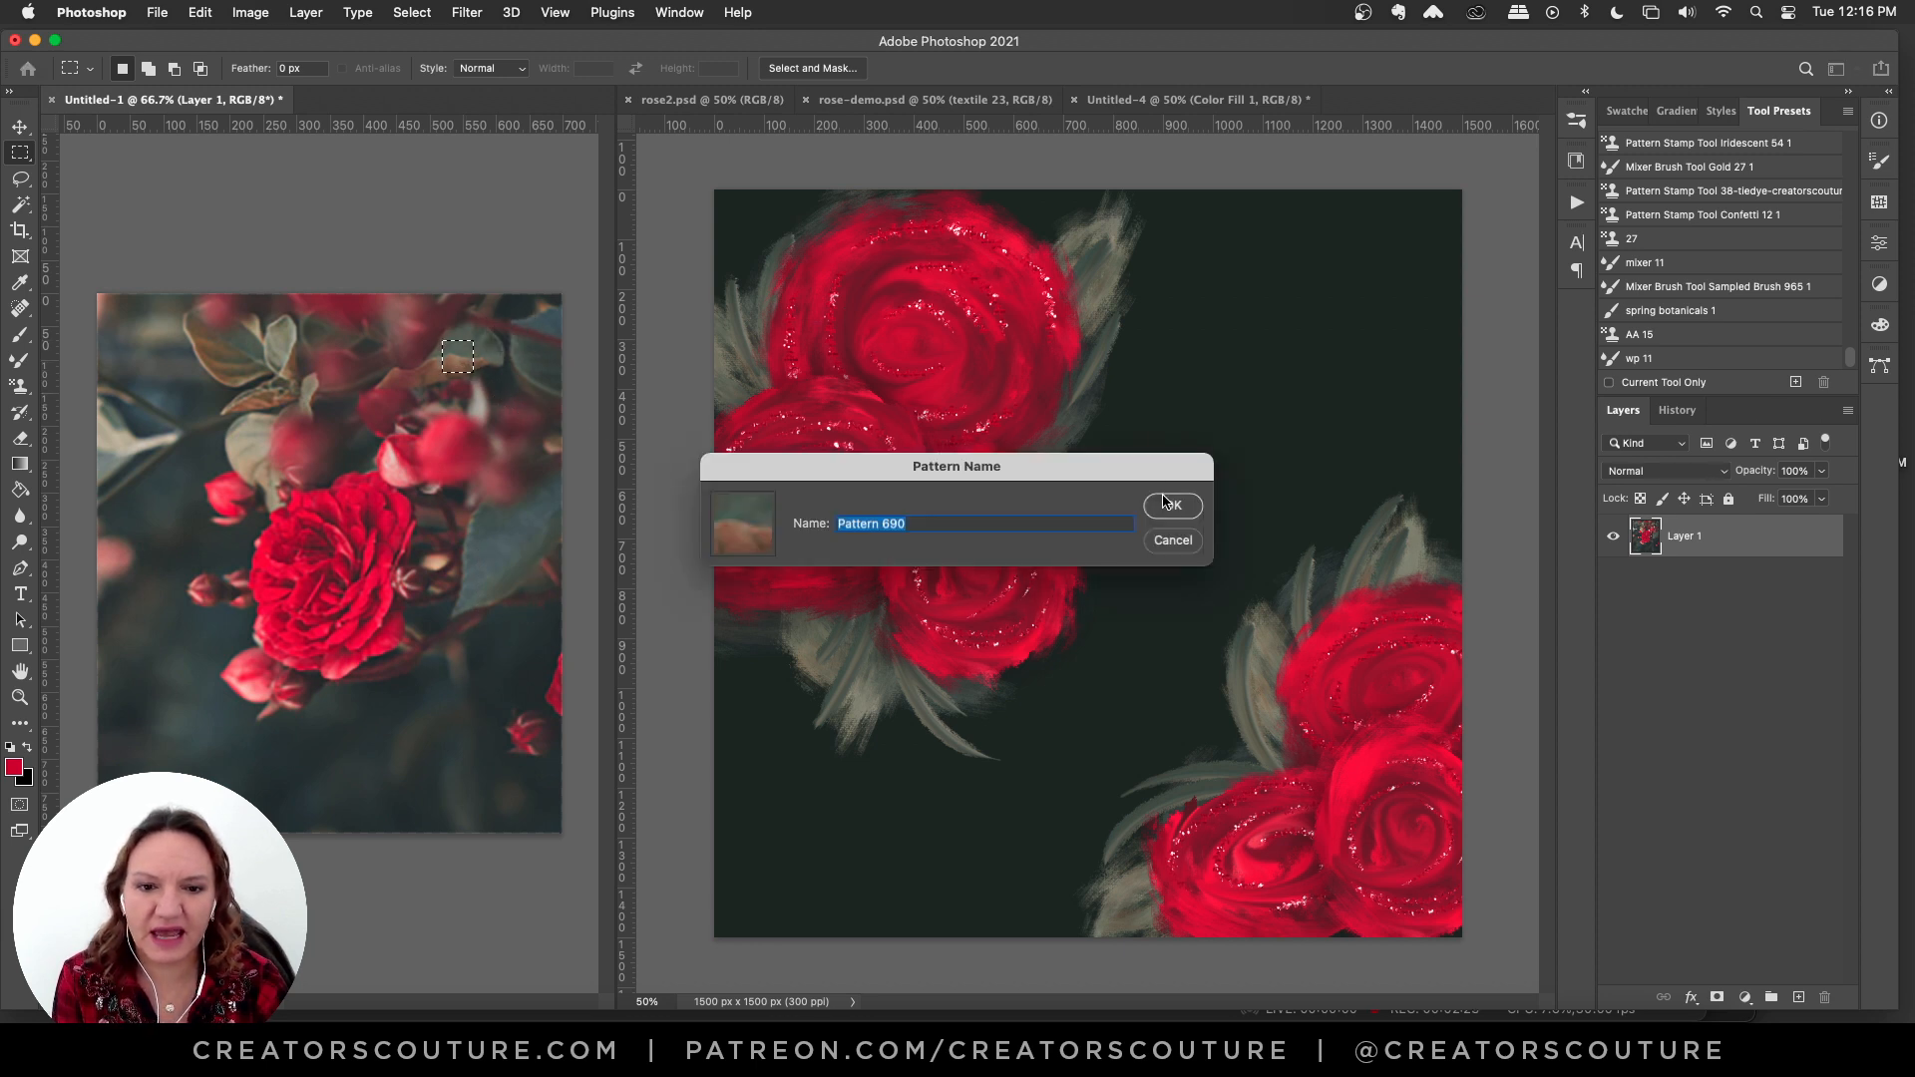
{"action": "left_click", "coordinate": [1172, 506]}
{"action": "left_click", "coordinate": [543, 593]}
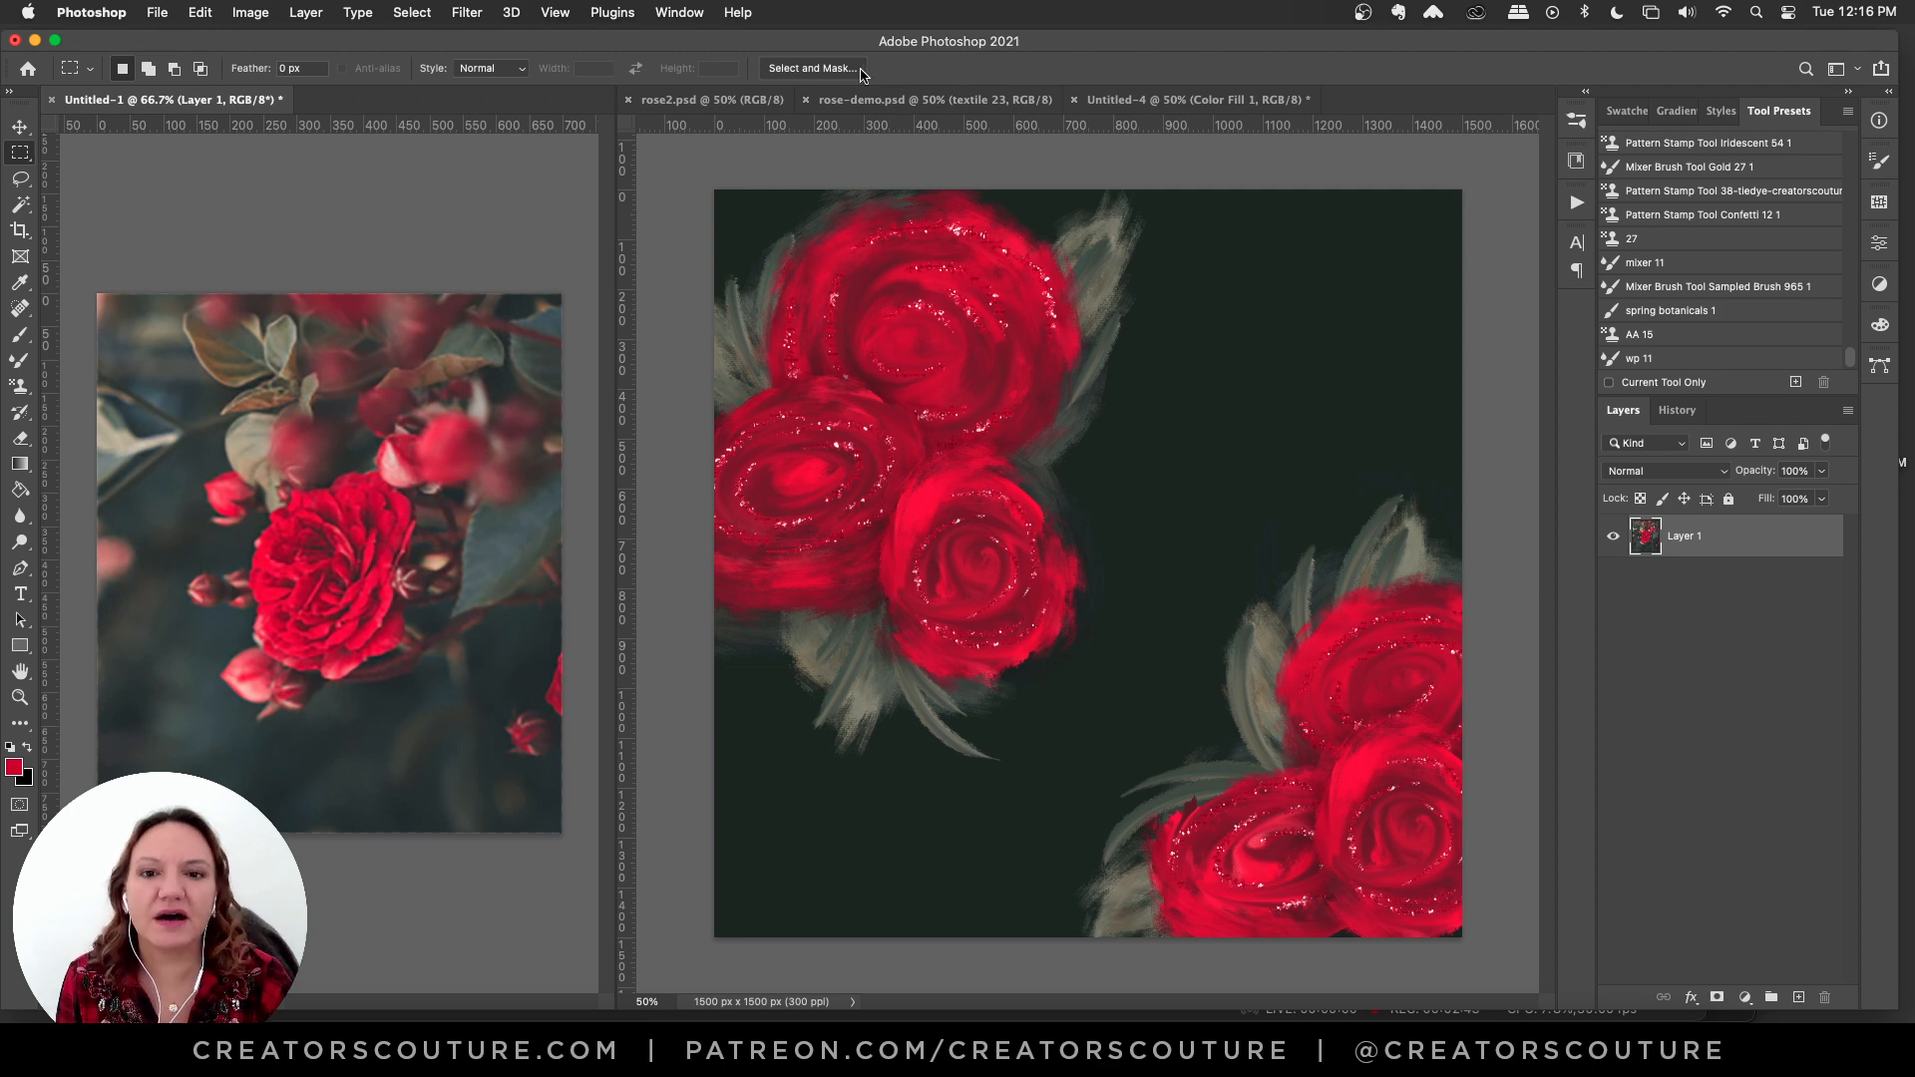
- Move rose-demo.psd into the same document group as the reference photo and bring its left rose cluster into view
{"action": "left_click", "coordinate": [875, 99]}
{"action": "left_click_drag", "start_coordinate": [852, 104], "coordinate": [245, 103]}
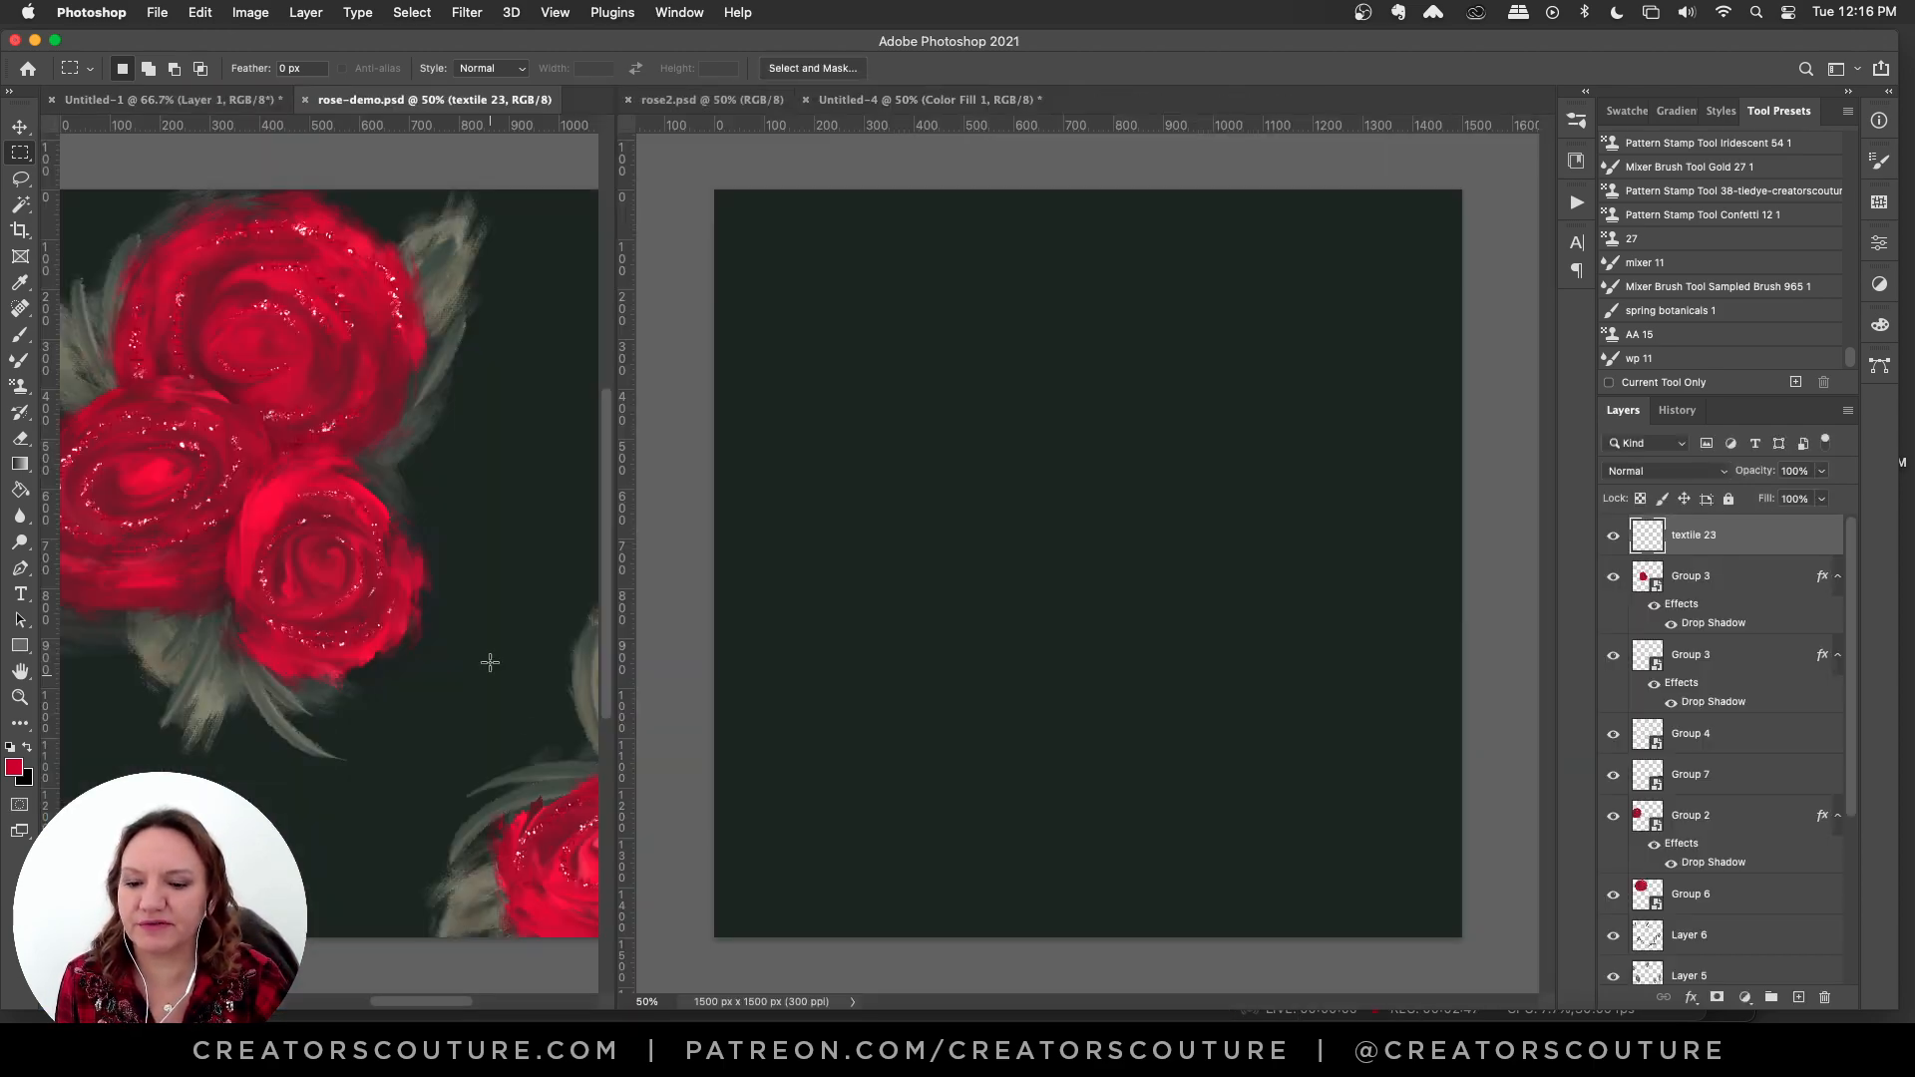
{"action": "left_click_drag", "start_coordinate": [441, 1010], "coordinate": [427, 1010]}
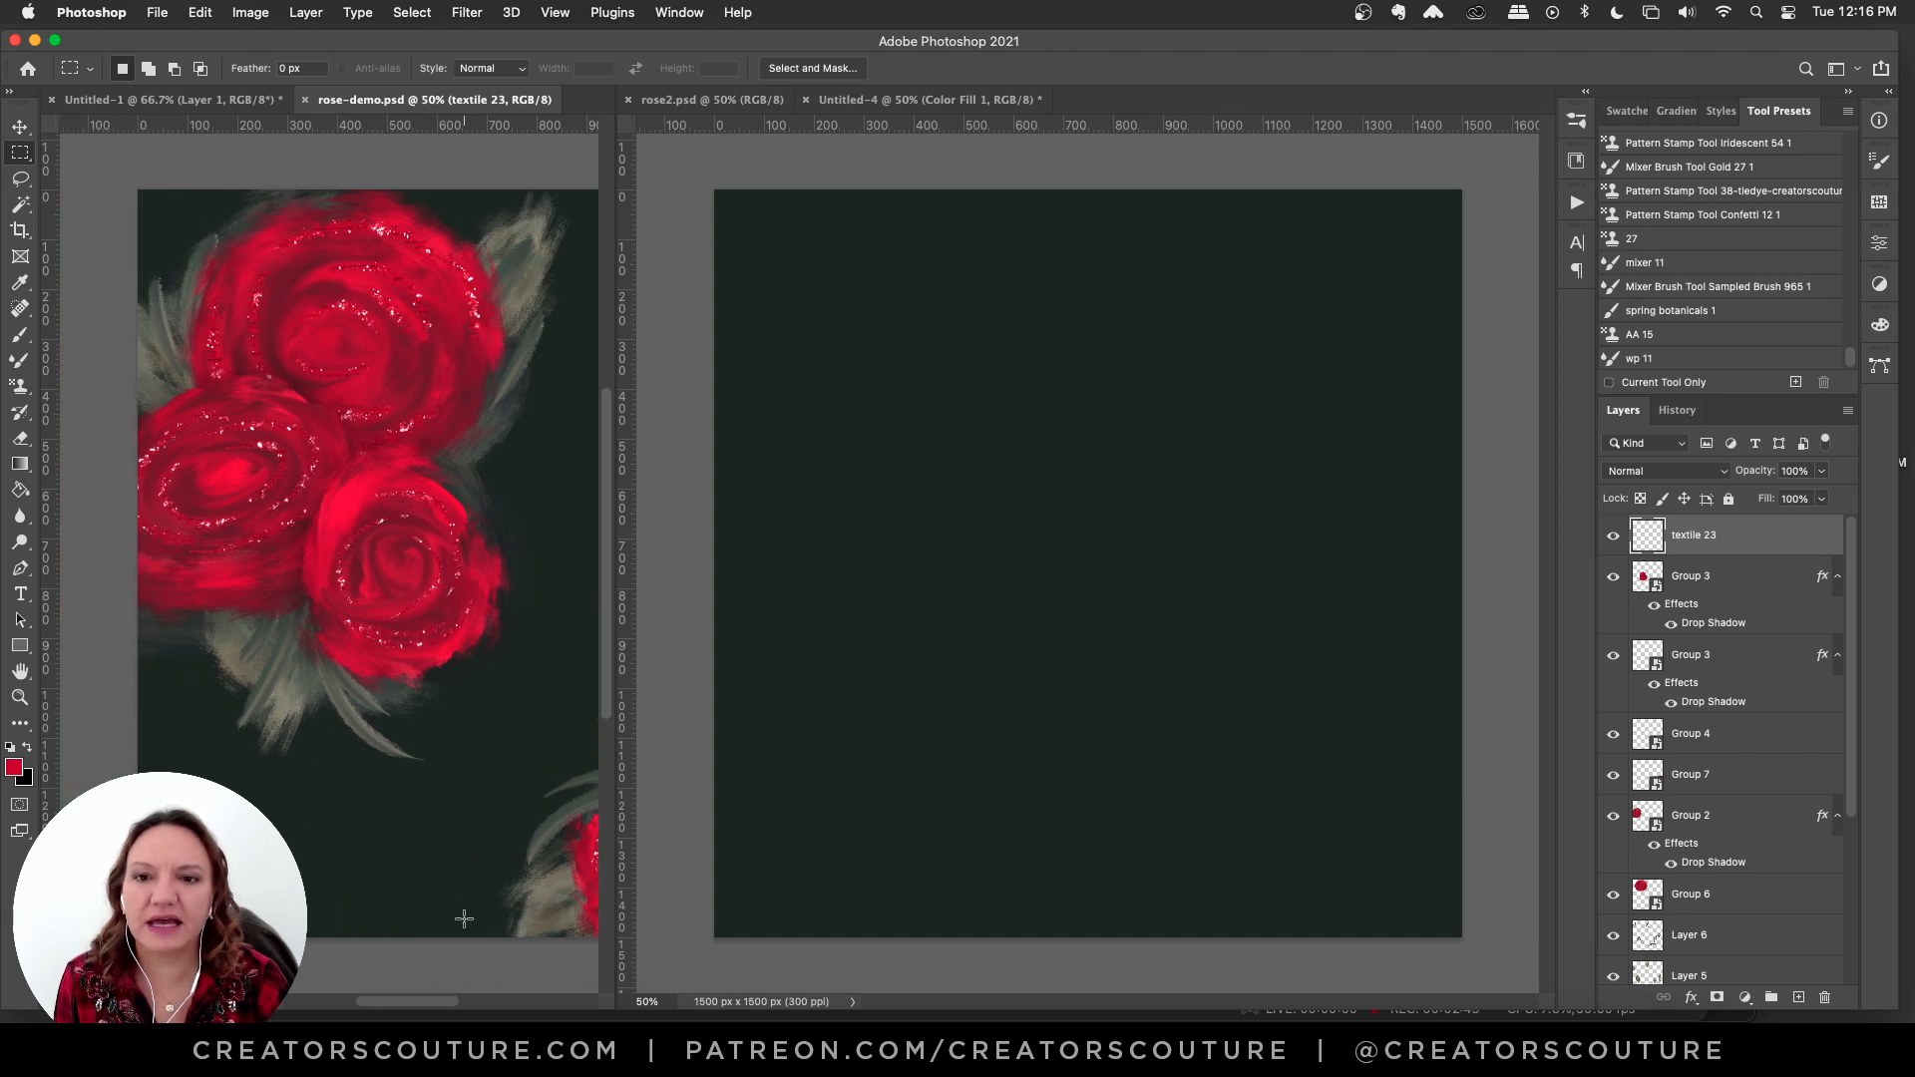
- View rose2.psd, return to the Untitled-4 document, and add an empty layer above Color Fill 1
{"action": "left_click", "coordinate": [712, 100]}
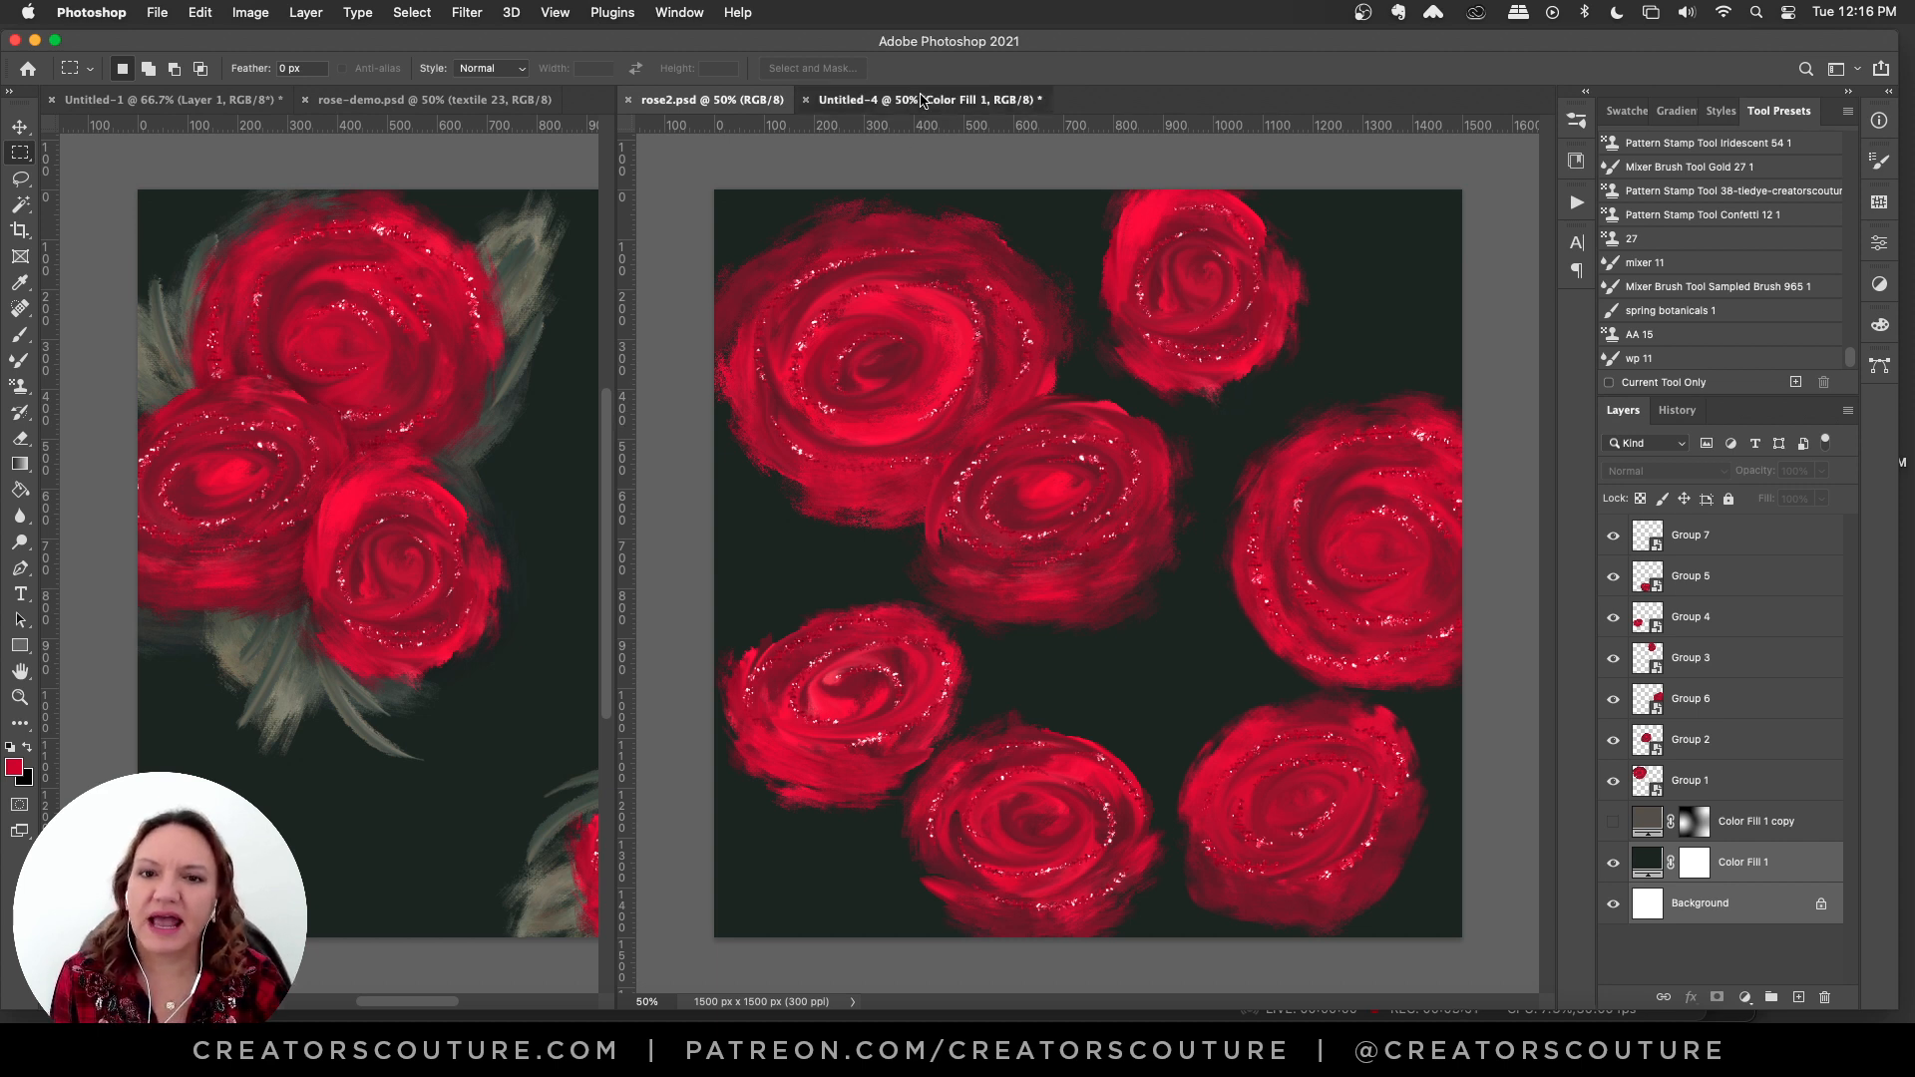
{"action": "left_click", "coordinate": [861, 100]}
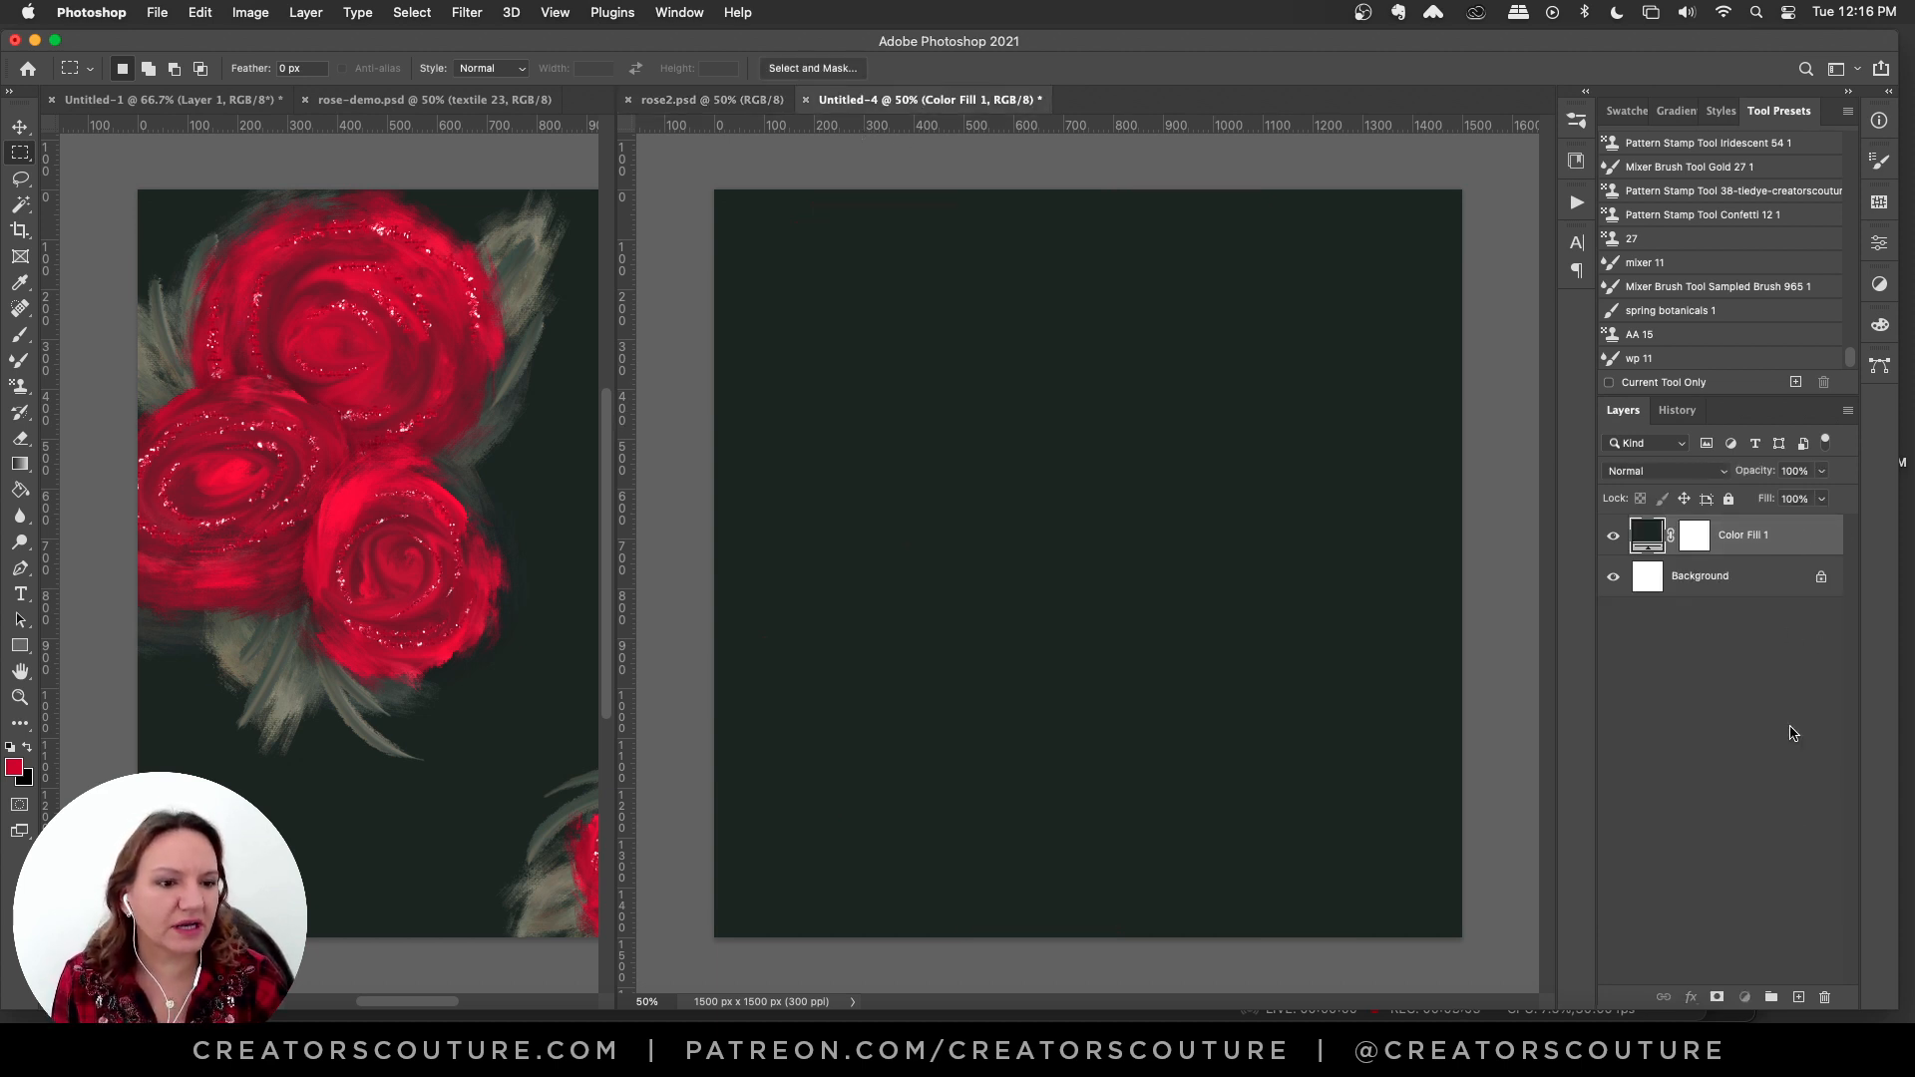
{"action": "left_click", "coordinate": [1798, 997]}
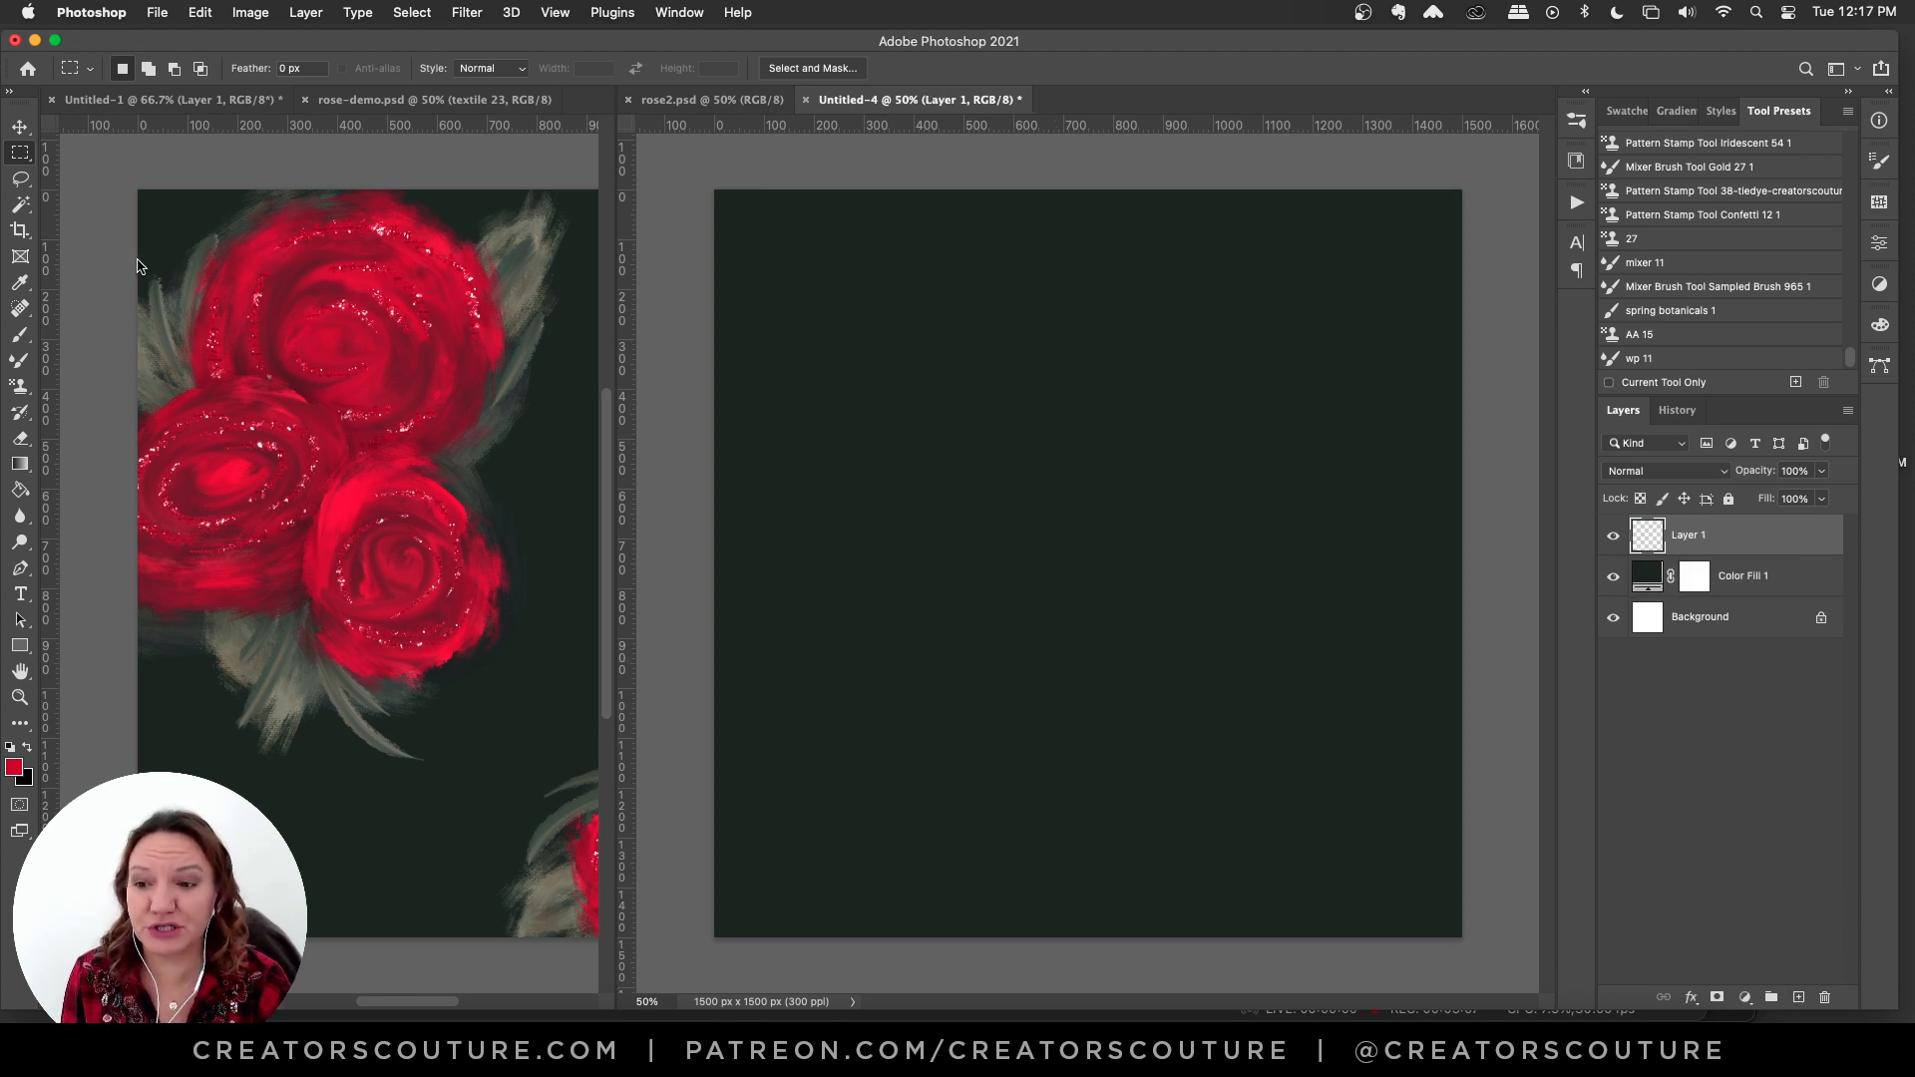
- Load the AA 15 pattern stamp preset and choose the rose-centre pattern in the second-to-last row of patterns
{"action": "left_click", "coordinate": [1648, 341]}
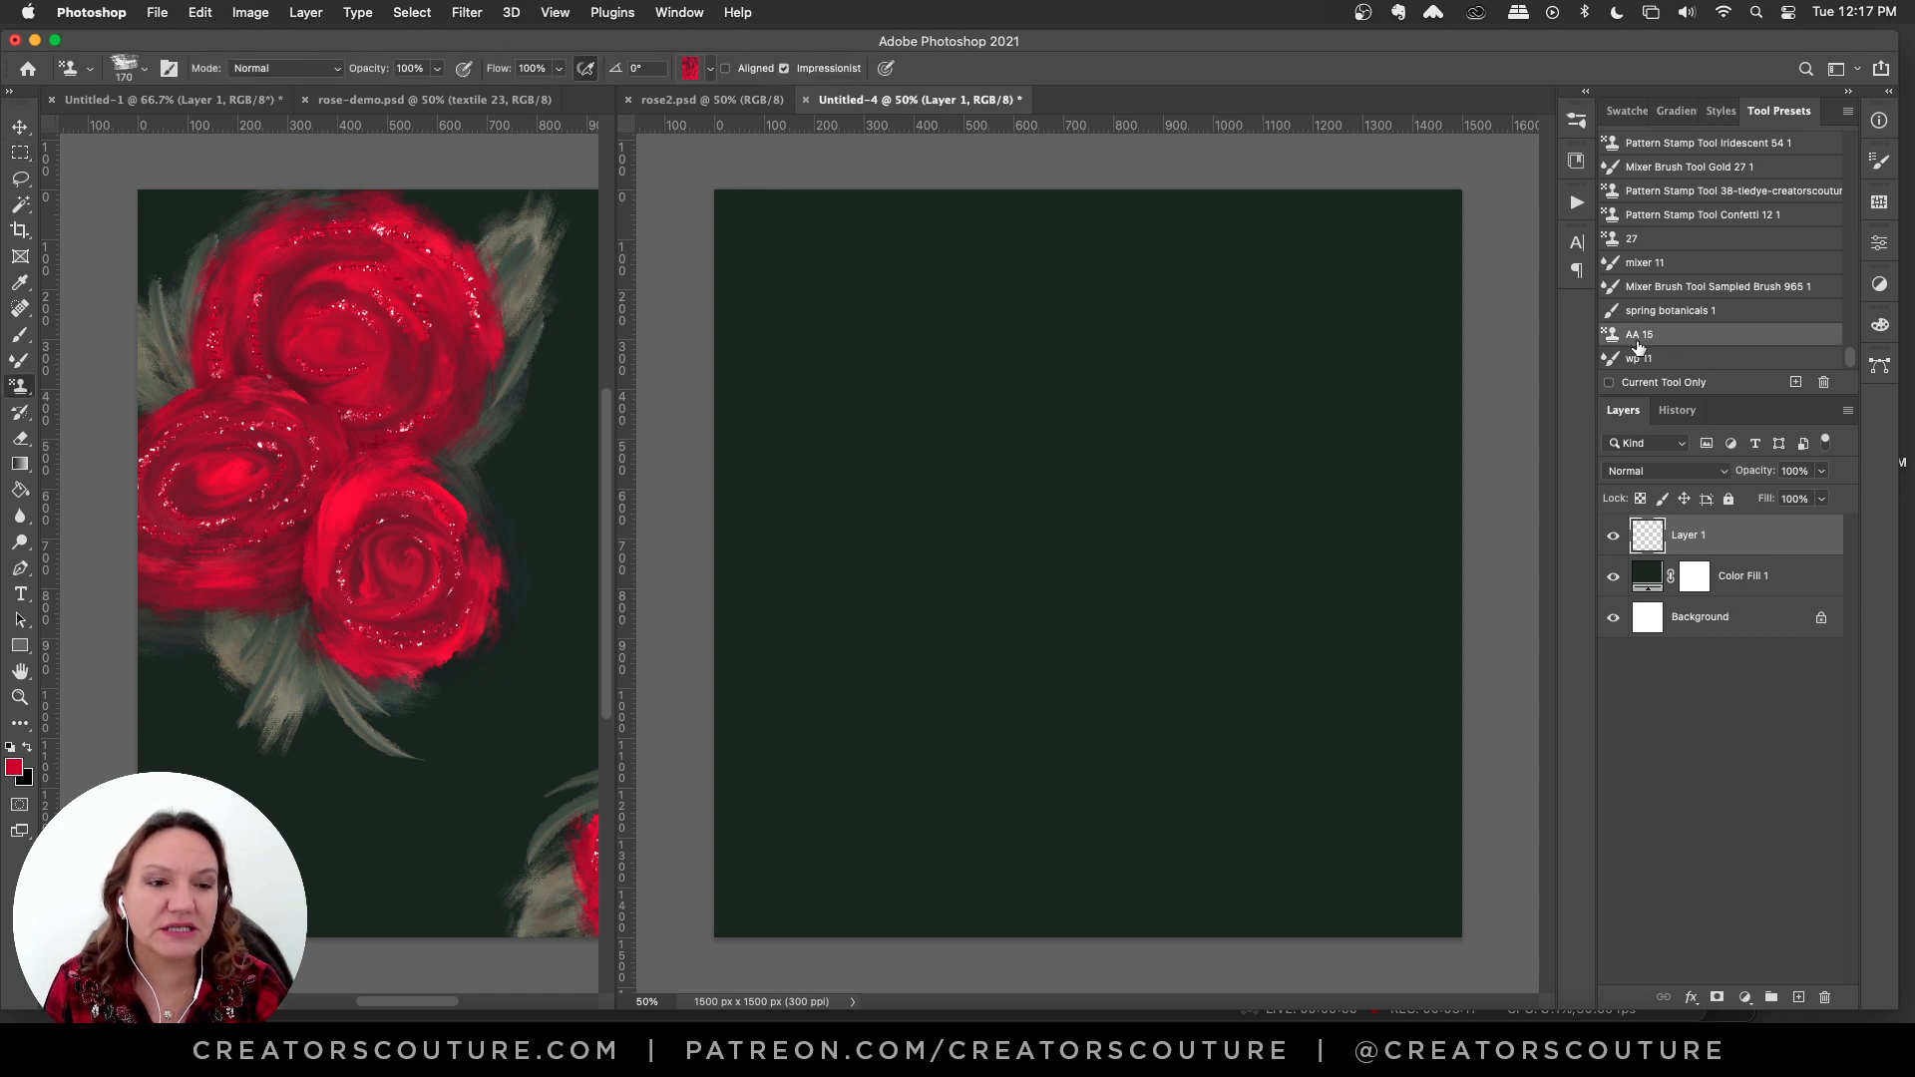
{"action": "left_click", "coordinate": [690, 68]}
{"action": "scroll", "coordinate": [831, 559], "scroll_direction": "down", "scroll_amount": 3}
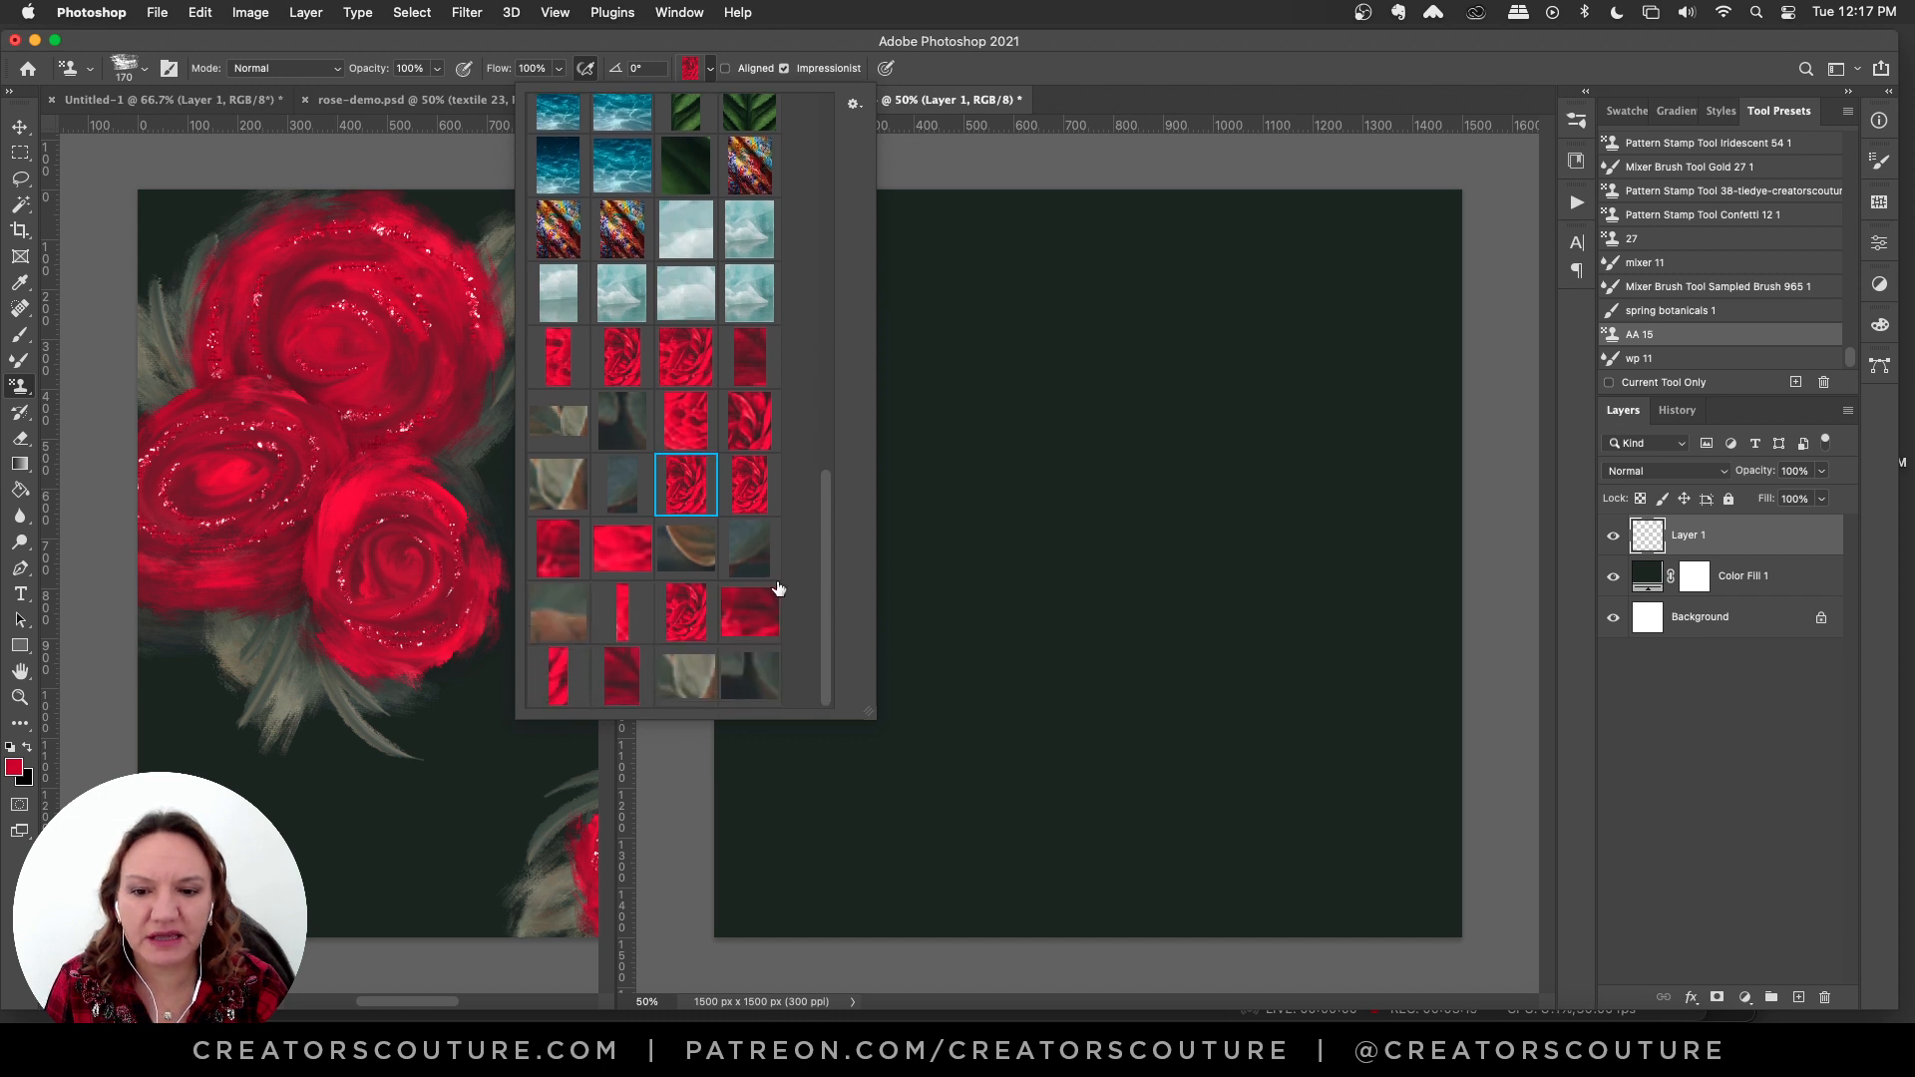
{"action": "left_click", "coordinate": [686, 610]}
{"action": "left_click", "coordinate": [1206, 77]}
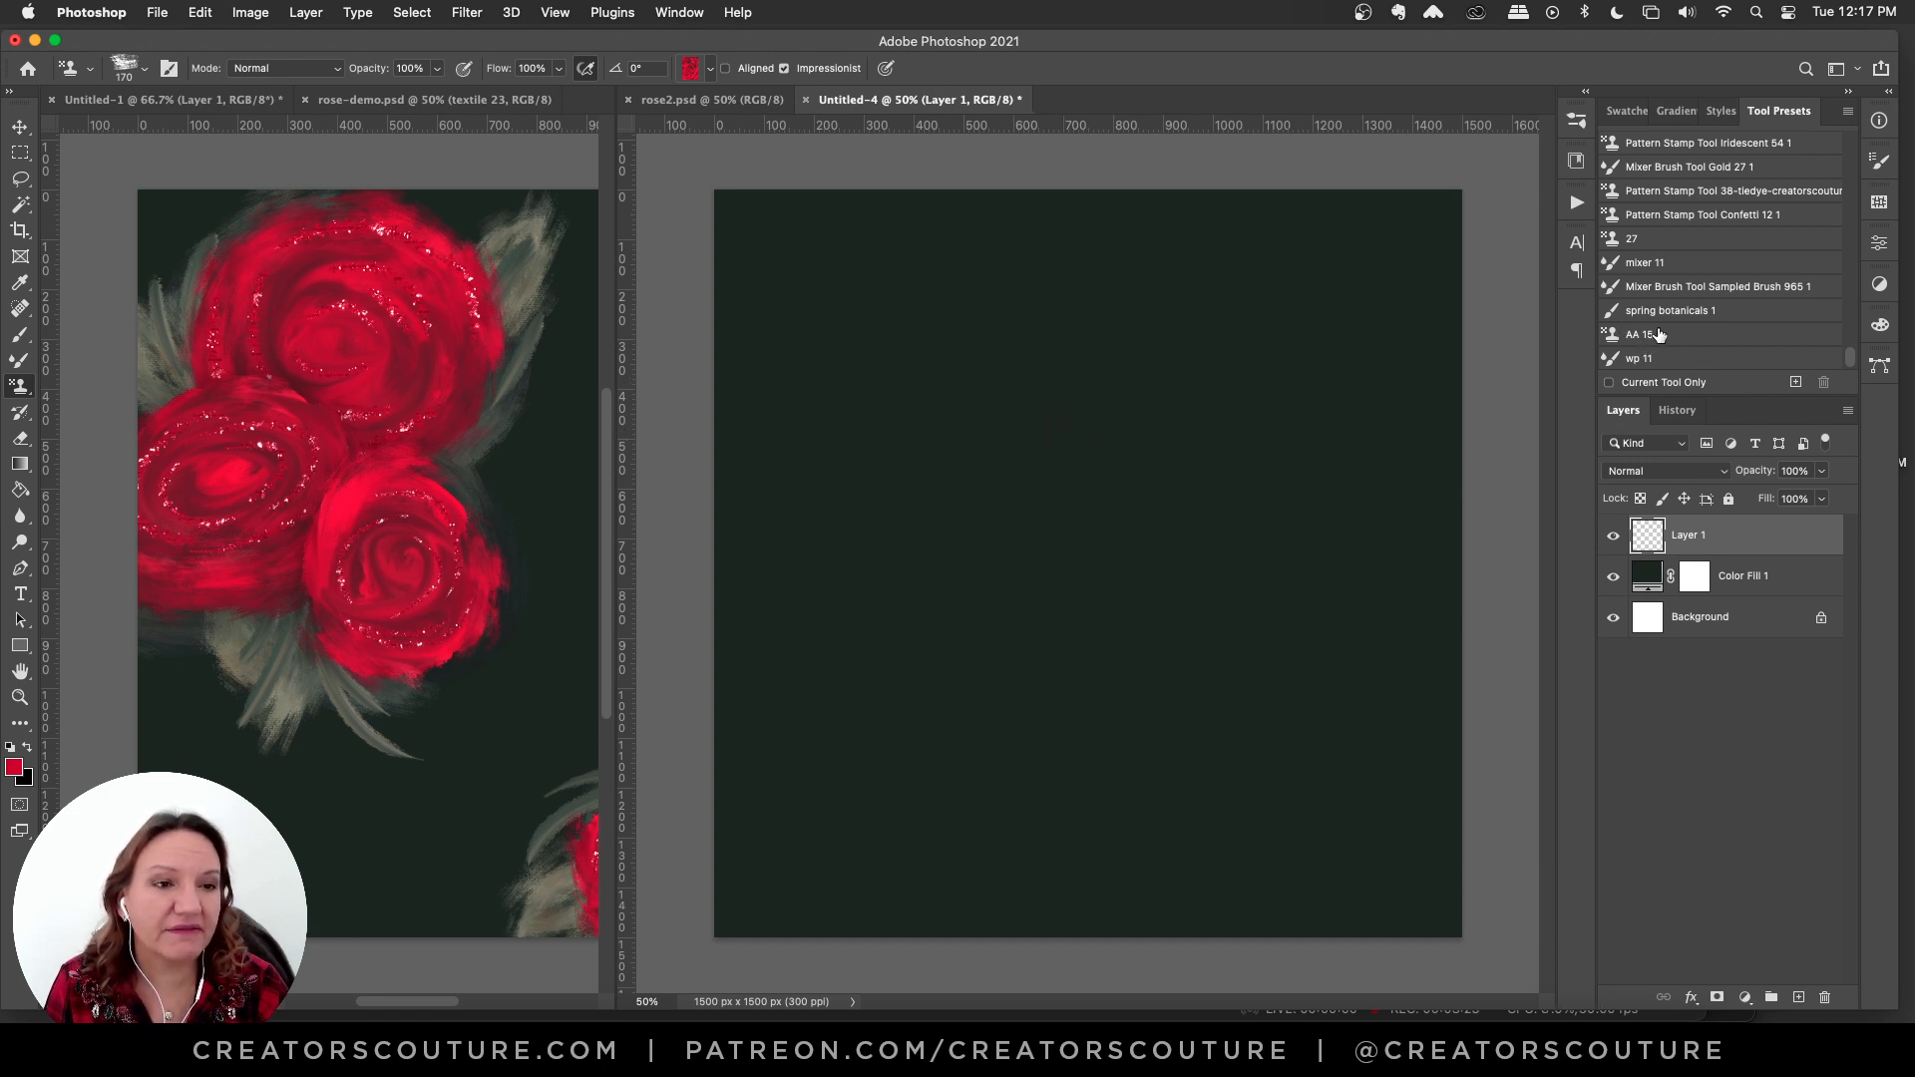
- Check which artistic brush is in use and that the Pattern Stamp Tool is the chosen stamp tool
{"action": "left_click", "coordinate": [1576, 120]}
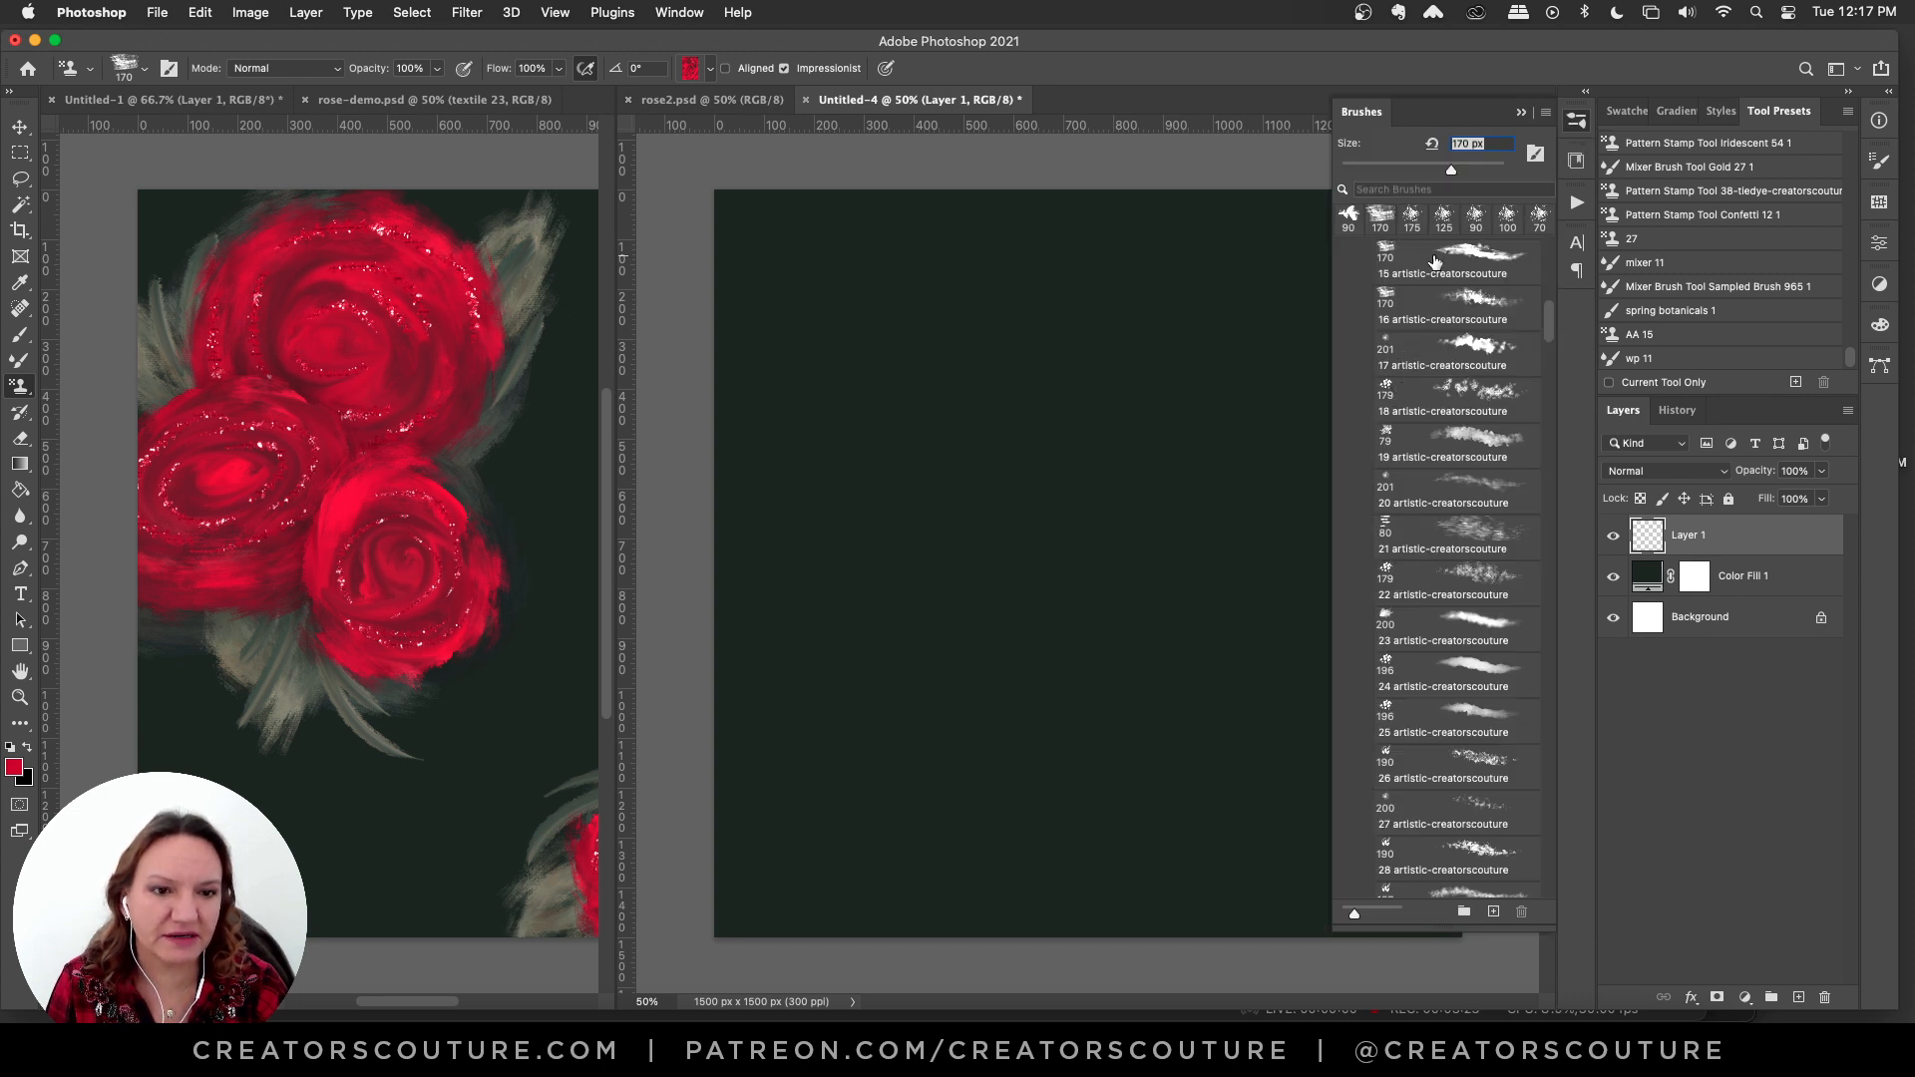
{"action": "left_click", "coordinate": [1576, 121]}
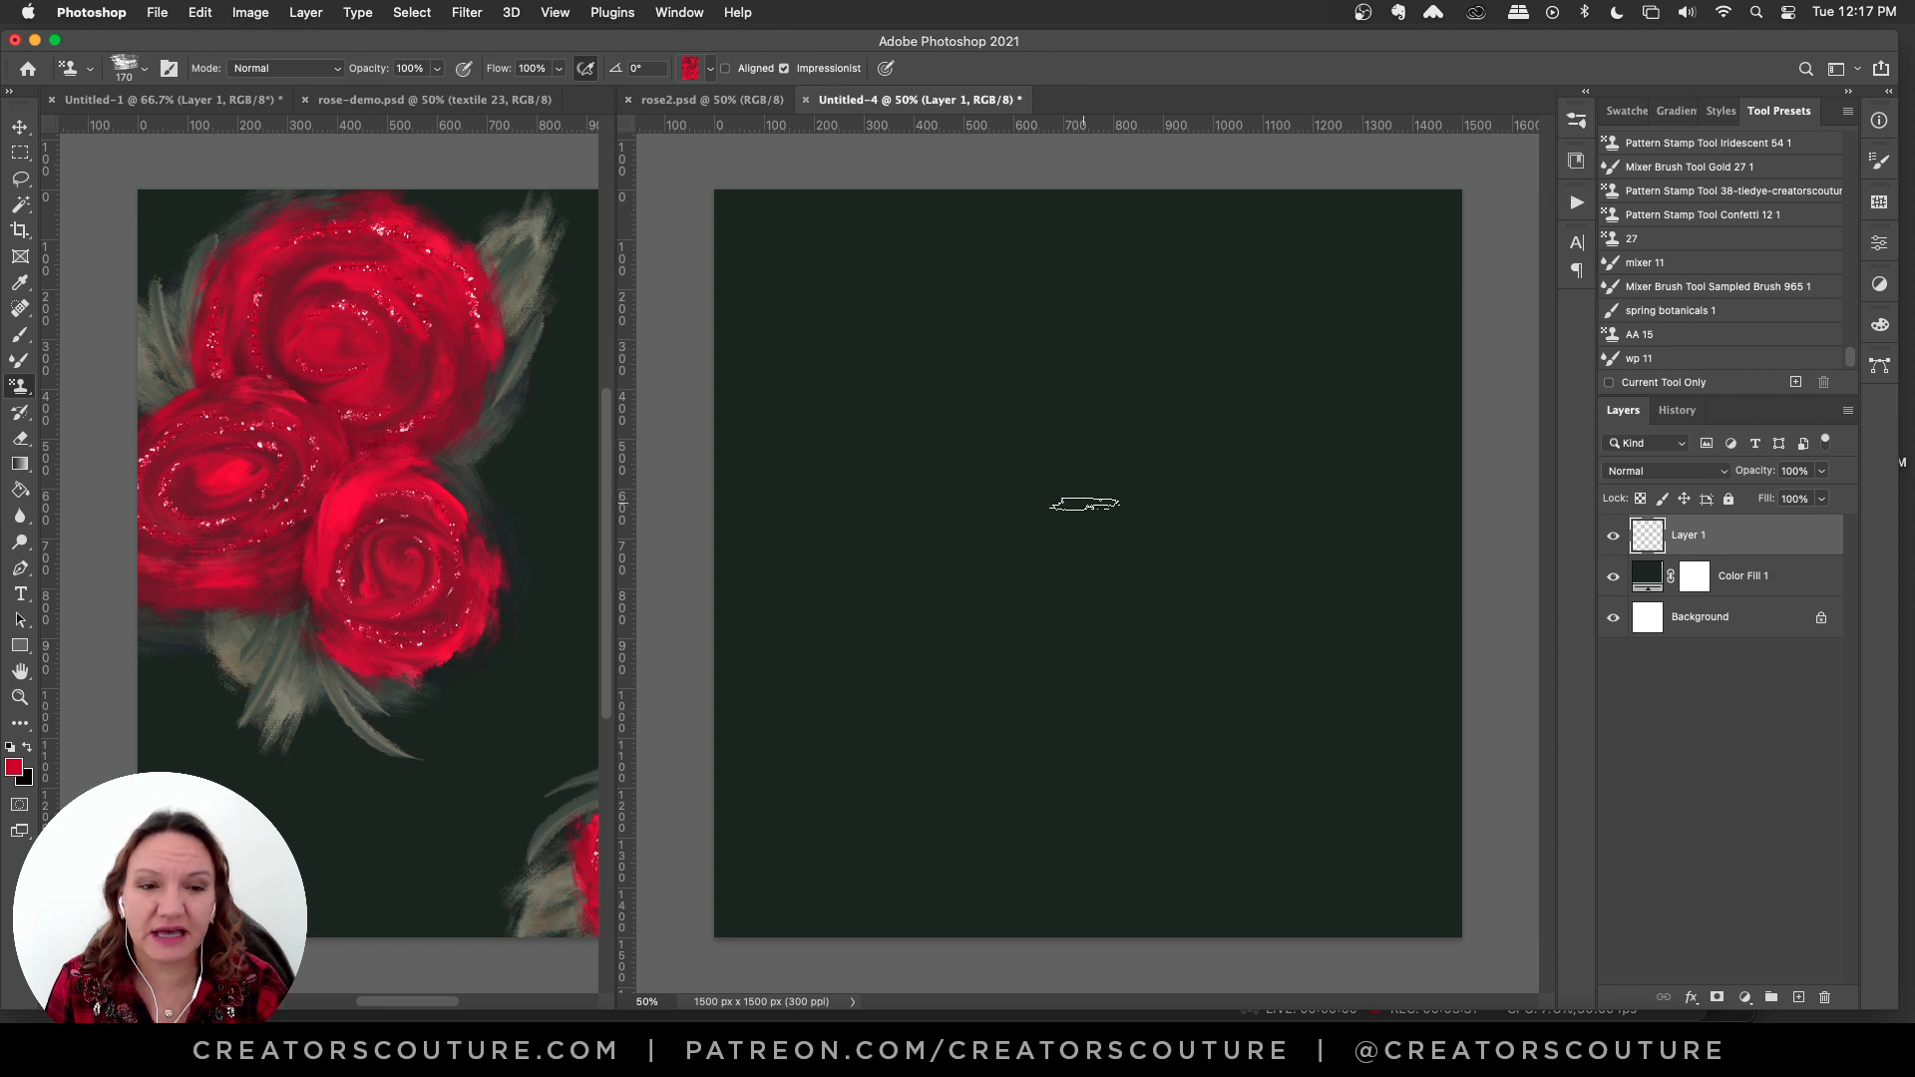
{"action": "right_click", "coordinate": [29, 388]}
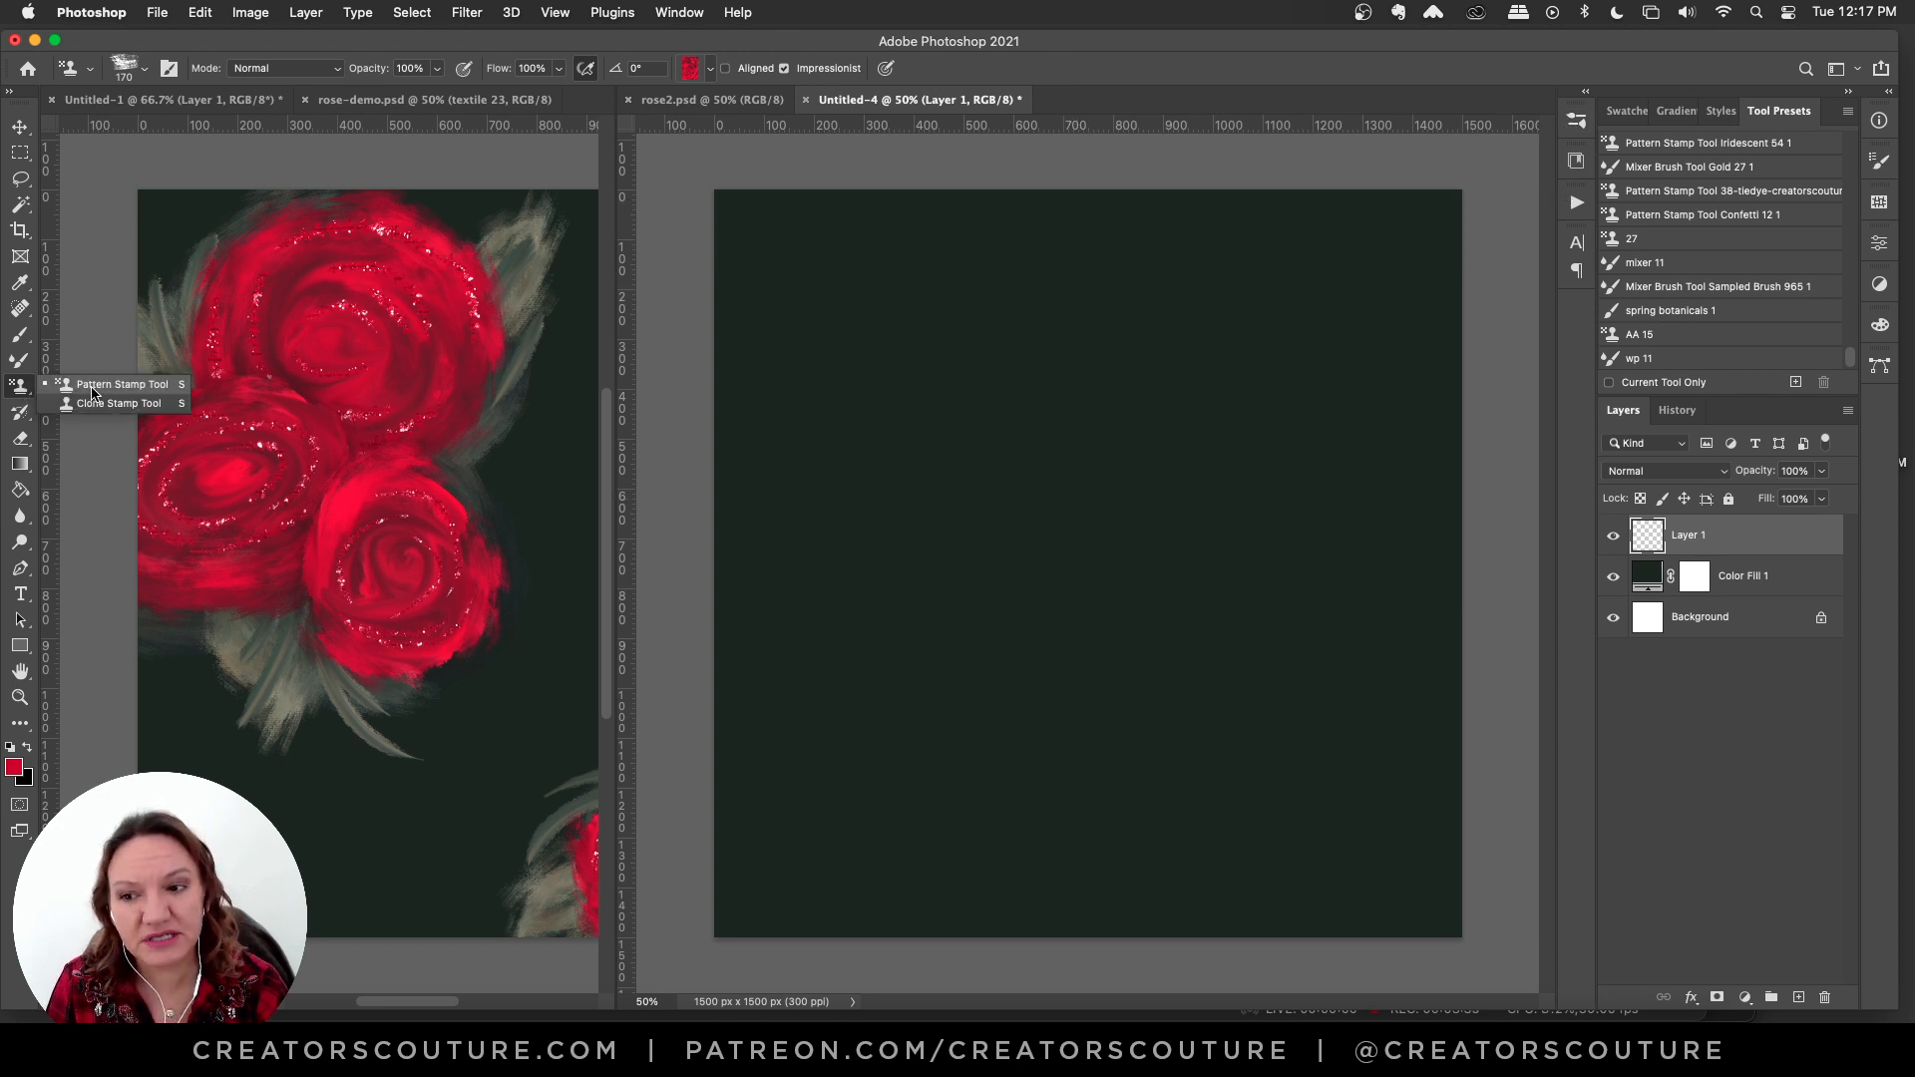
{"action": "left_click", "coordinate": [92, 388]}
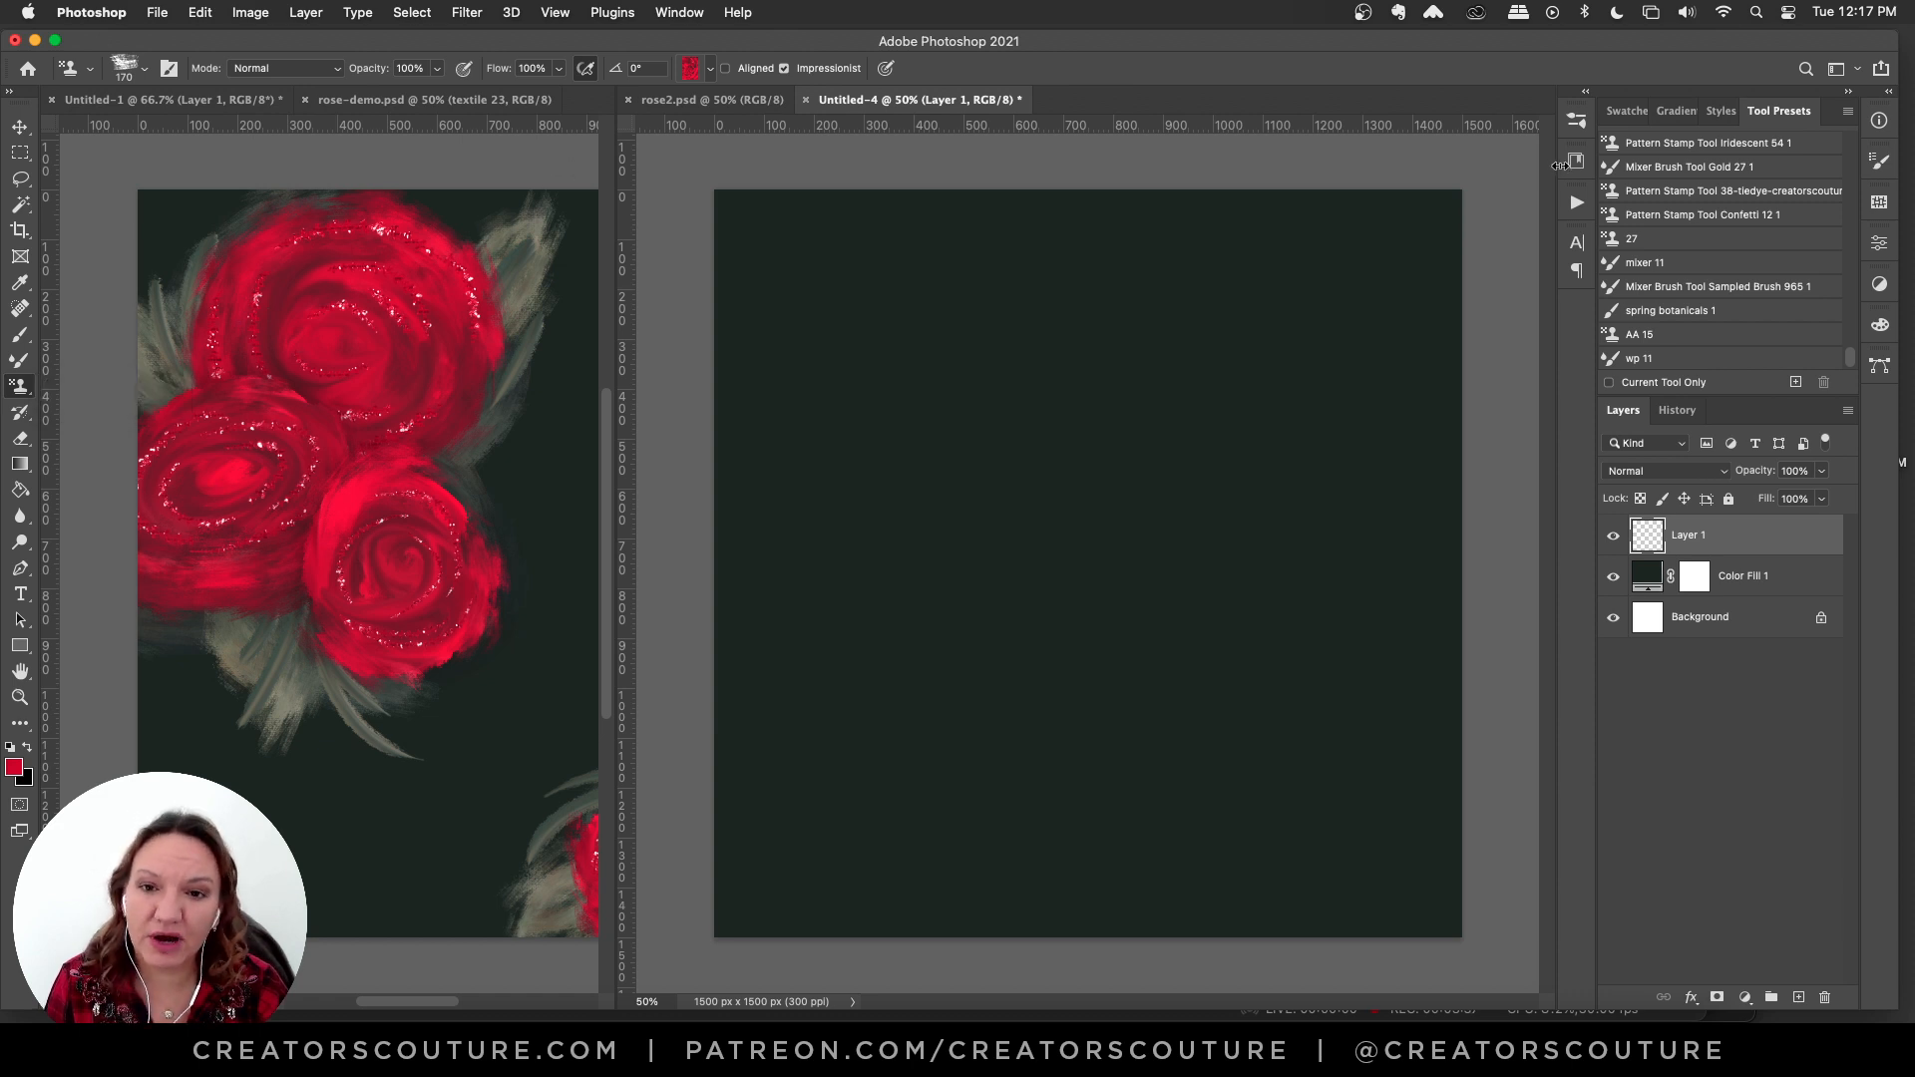
- Paint a round red rose base about 570 px wide near the middle of the canvas with the rose-centre pattern
{"action": "left_click", "coordinate": [692, 69]}
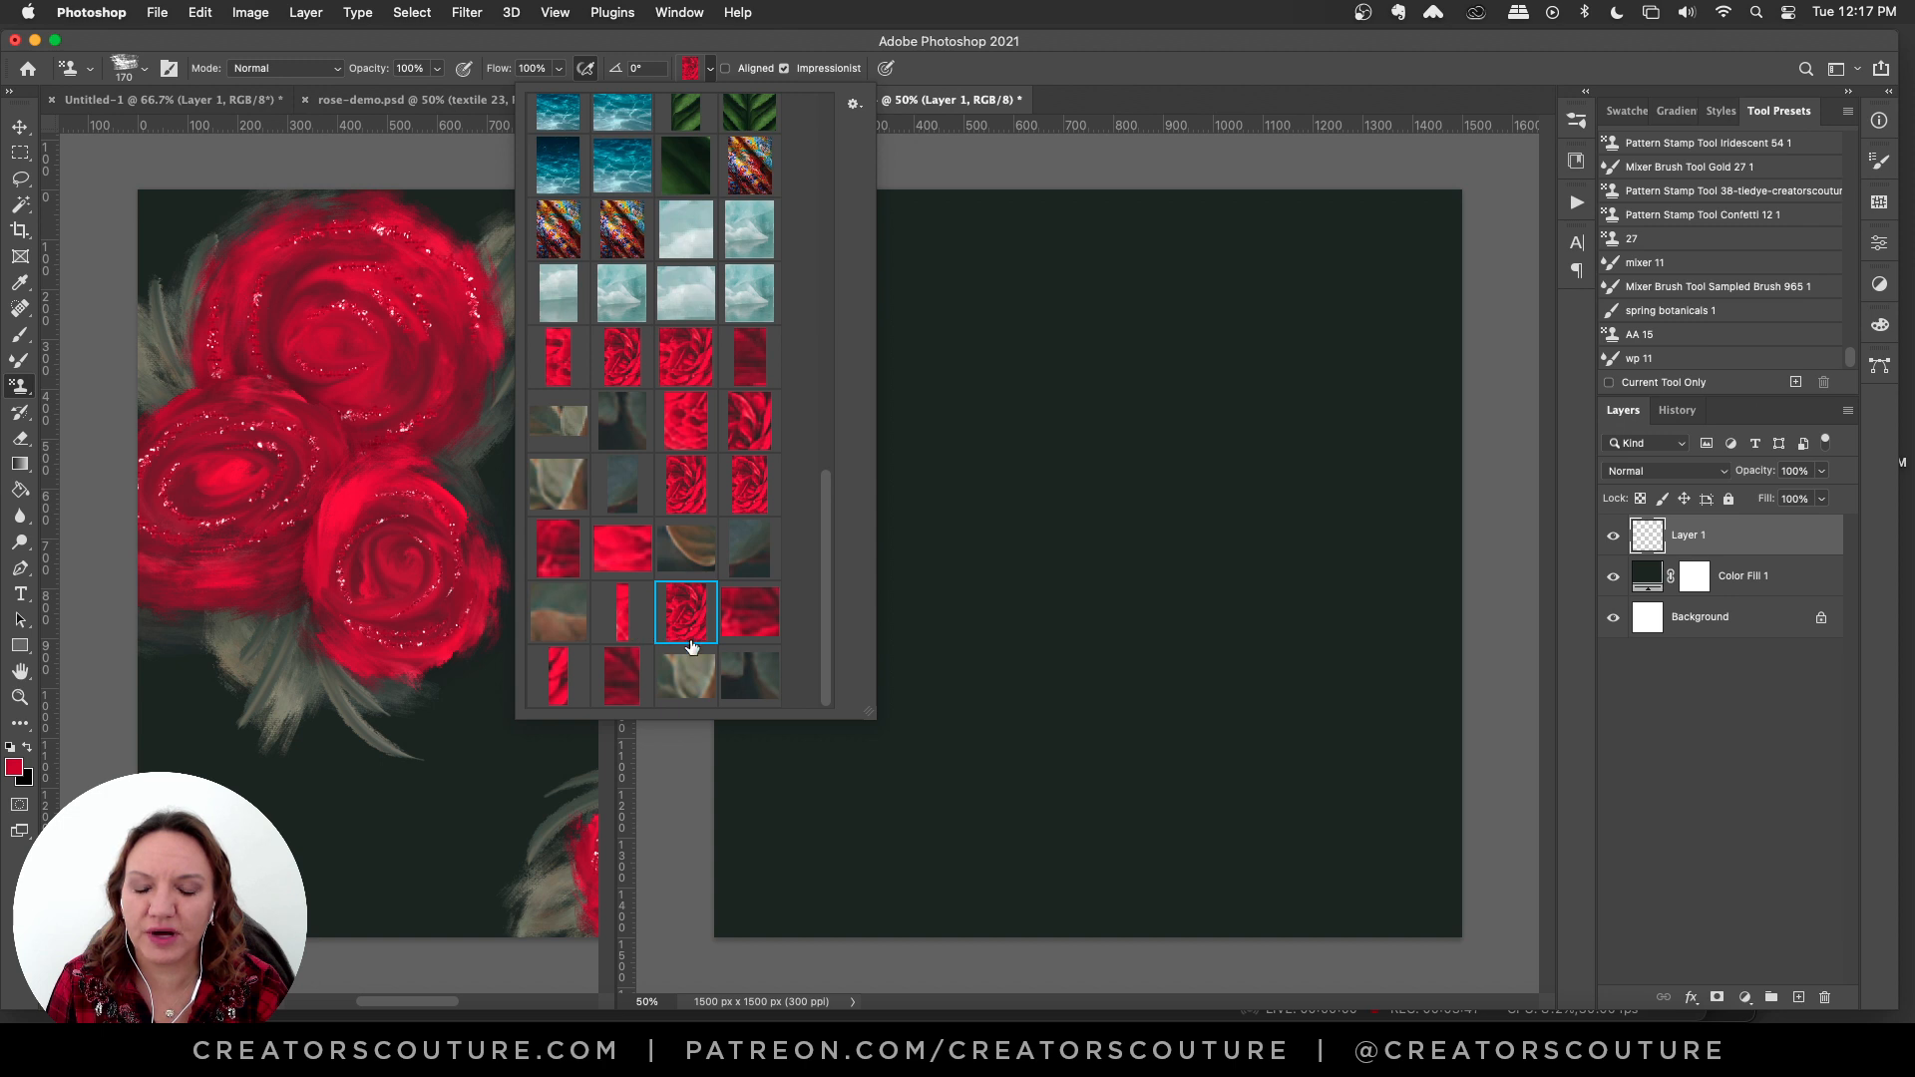
{"action": "left_click", "coordinate": [800, 27]}
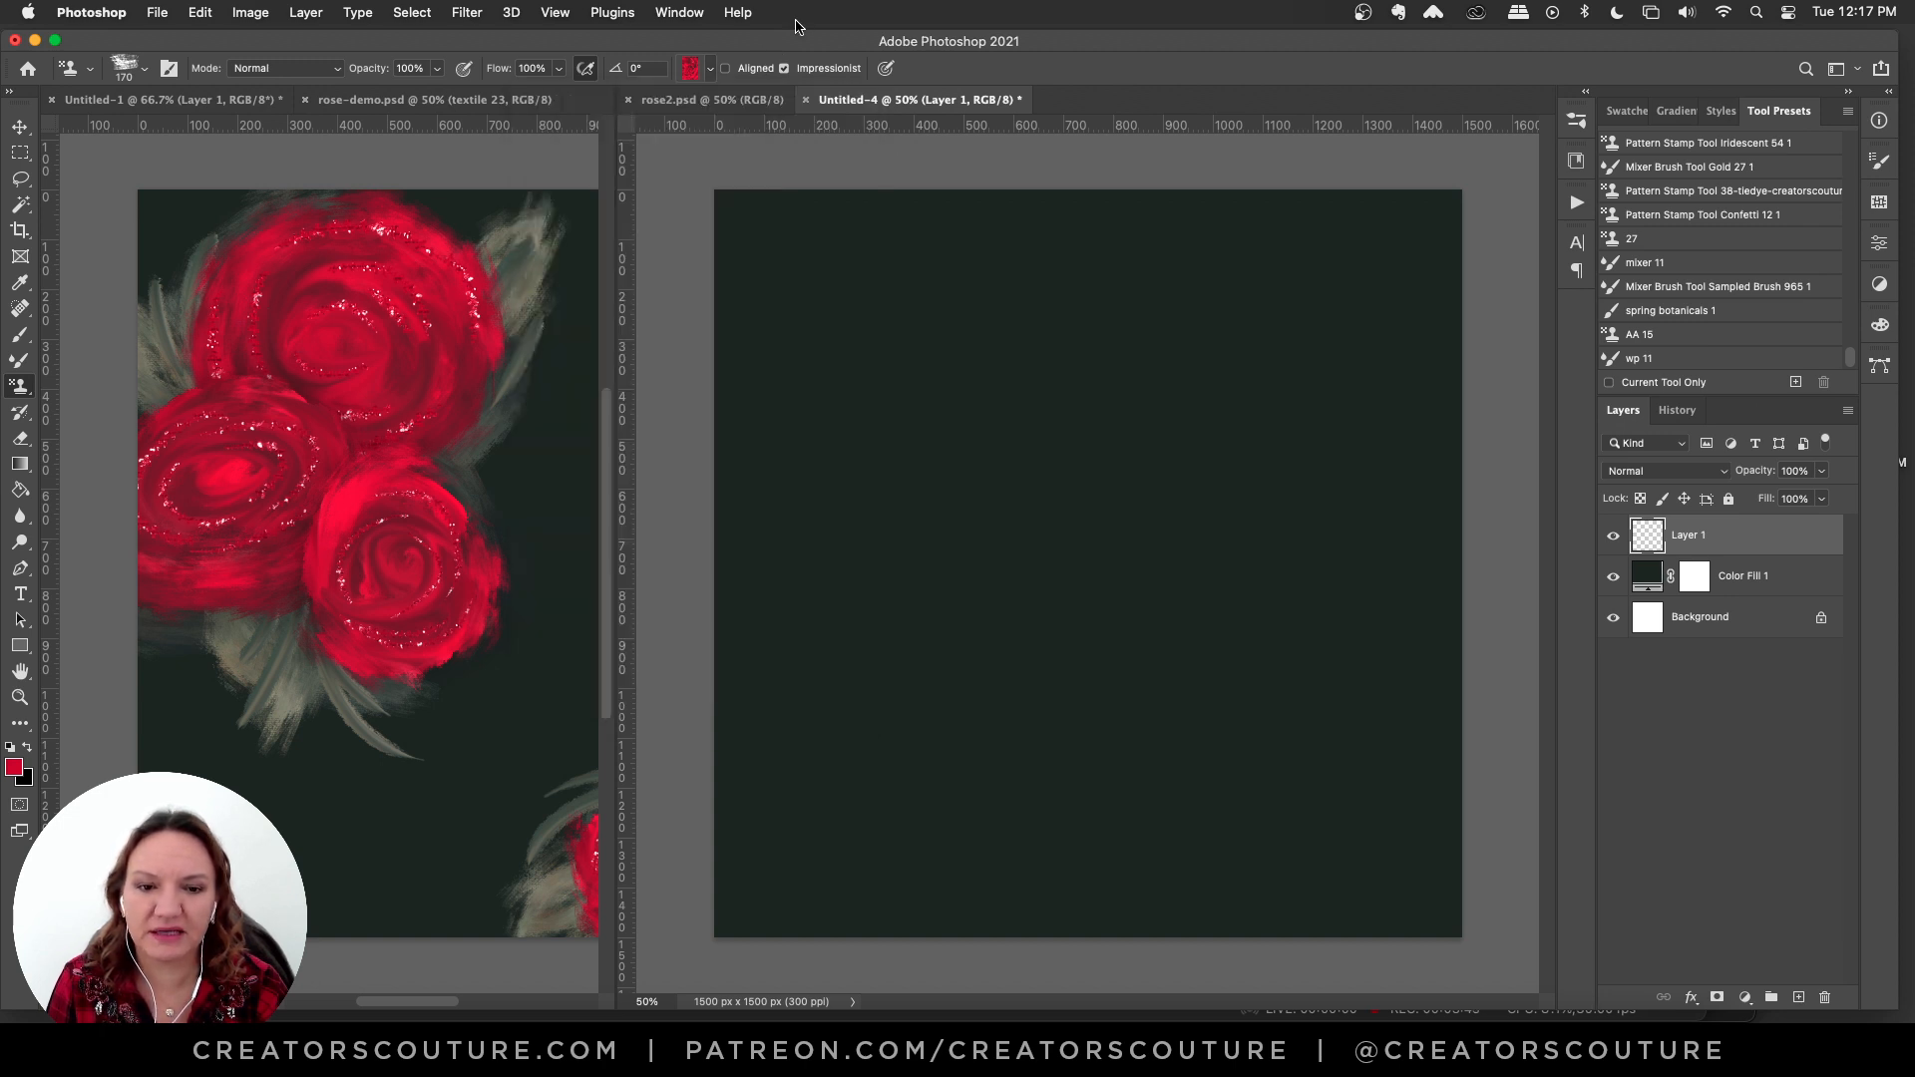
{"action": "mouse_move", "coordinate": [1107, 411]}
{"action": "left_mouse_down"}
{"action": "mouse_move", "coordinate": [1144, 459]}
{"action": "mouse_move", "coordinate": [1055, 492]}
{"action": "mouse_move", "coordinate": [1119, 457]}
{"action": "mouse_move", "coordinate": [1040, 443]}
{"action": "mouse_move", "coordinate": [993, 529]}
{"action": "mouse_move", "coordinate": [1069, 543]}
{"action": "mouse_move", "coordinate": [1156, 520]}
{"action": "mouse_move", "coordinate": [1021, 585]}
{"action": "mouse_move", "coordinate": [1081, 598]}
{"action": "left_mouse_up"}
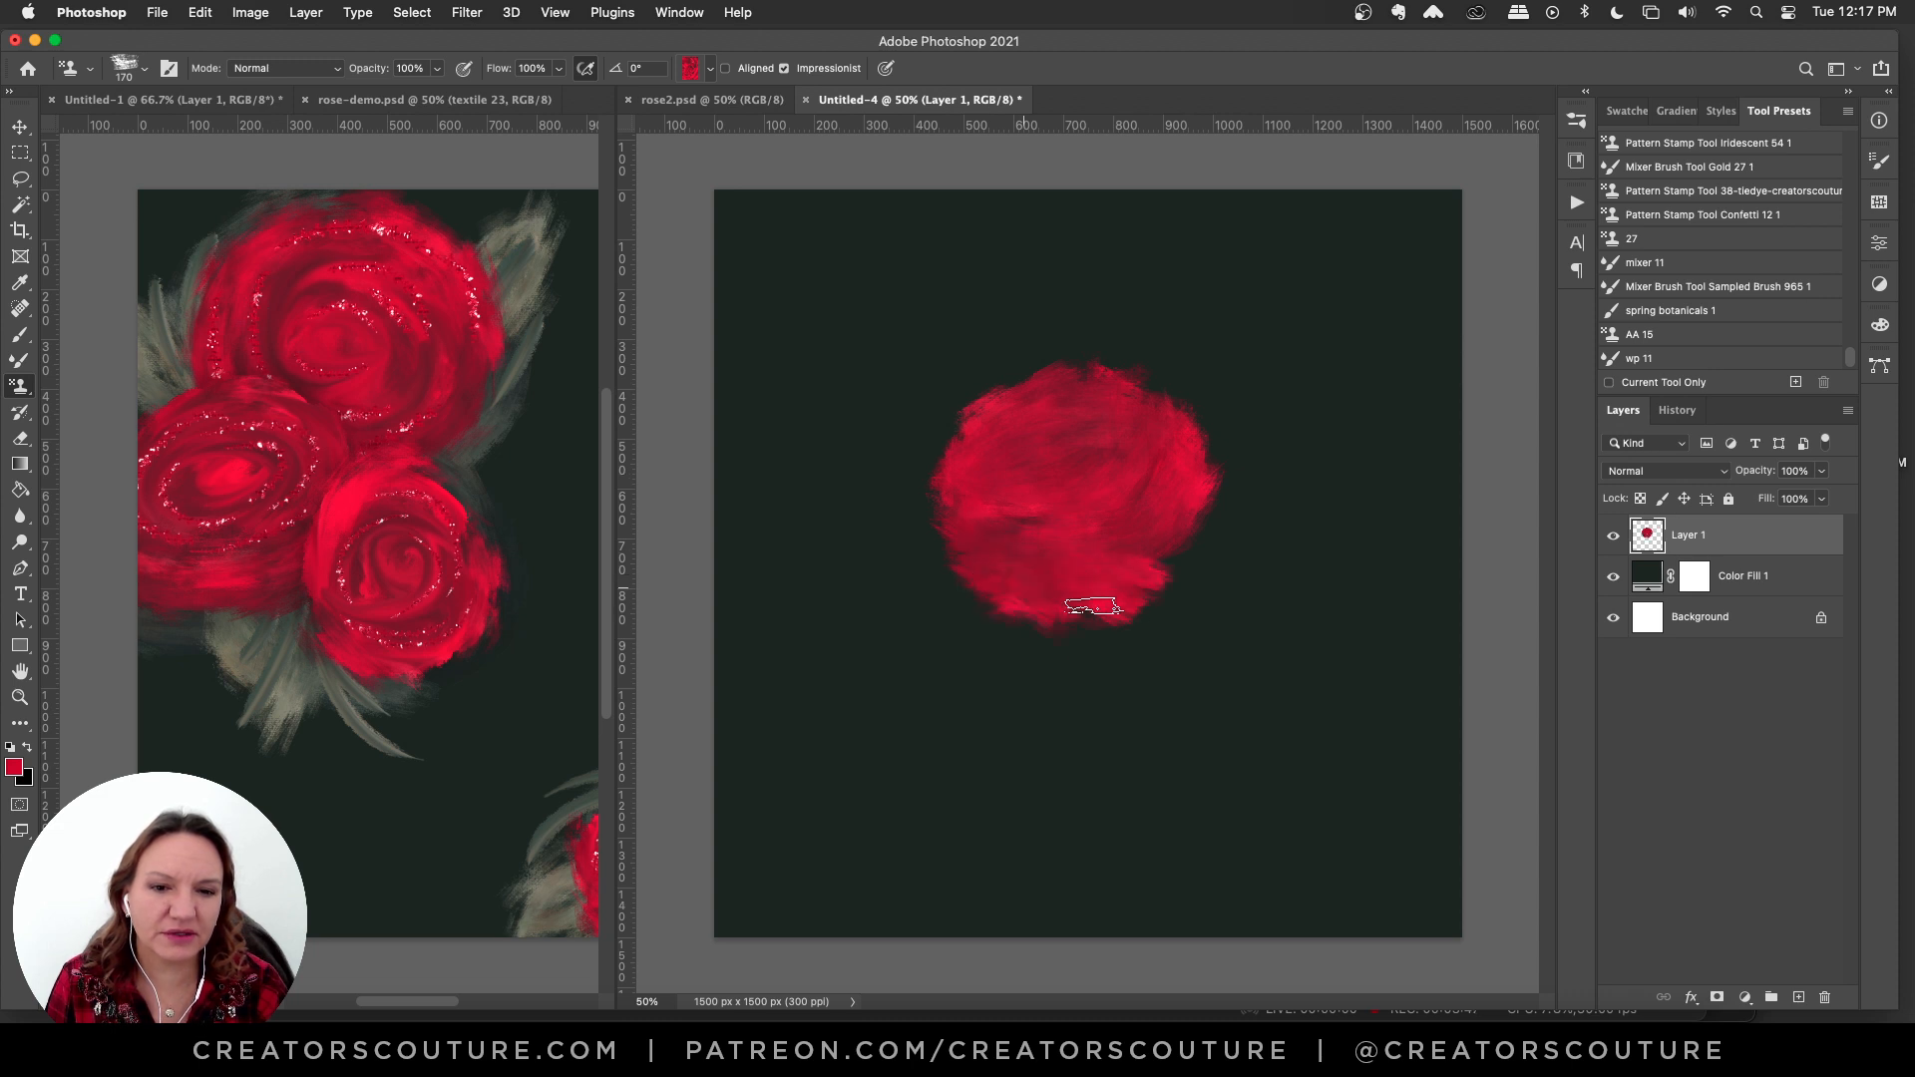
- Paint dark shadow strokes across the upper and lower parts of the rose with the dark red pattern from the last row of patterns
{"action": "left_click", "coordinate": [695, 80]}
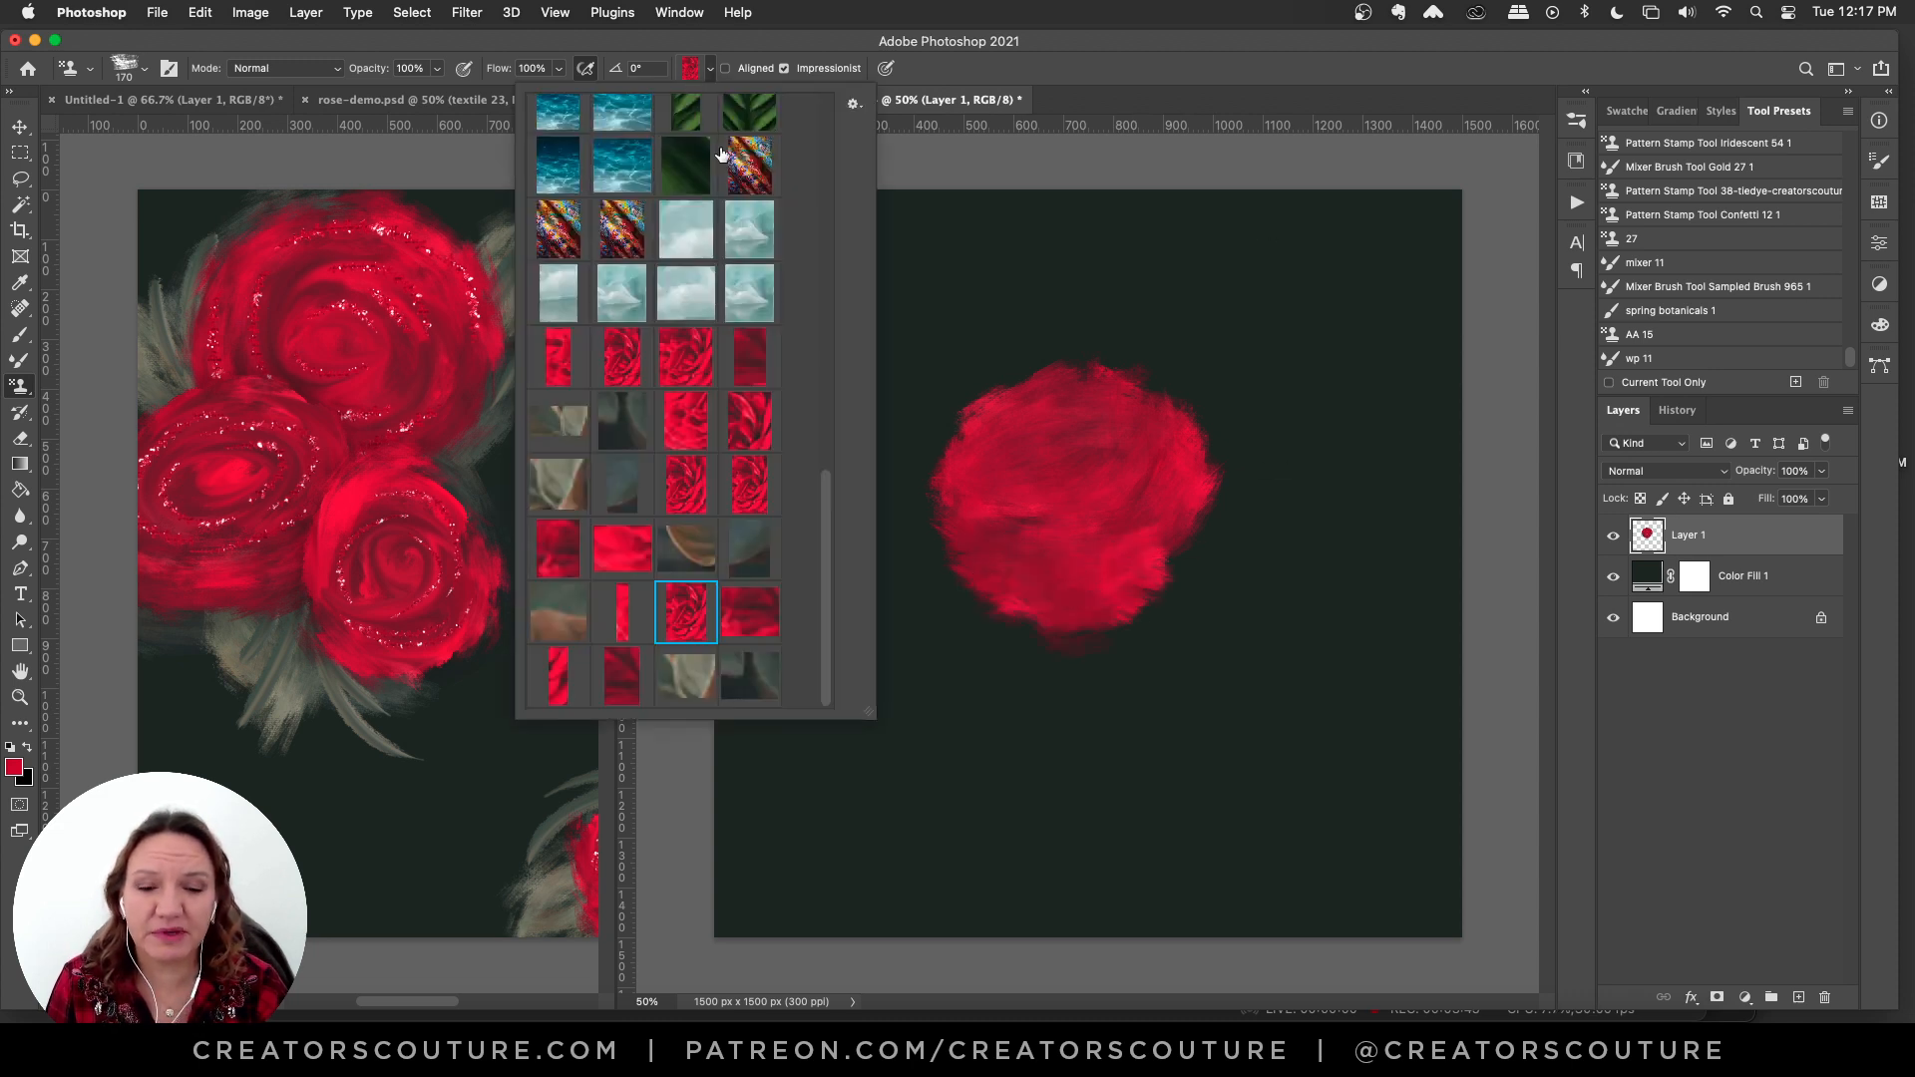
{"action": "left_click", "coordinate": [621, 677]}
{"action": "left_click", "coordinate": [1142, 59]}
{"action": "left_click", "coordinate": [690, 70]}
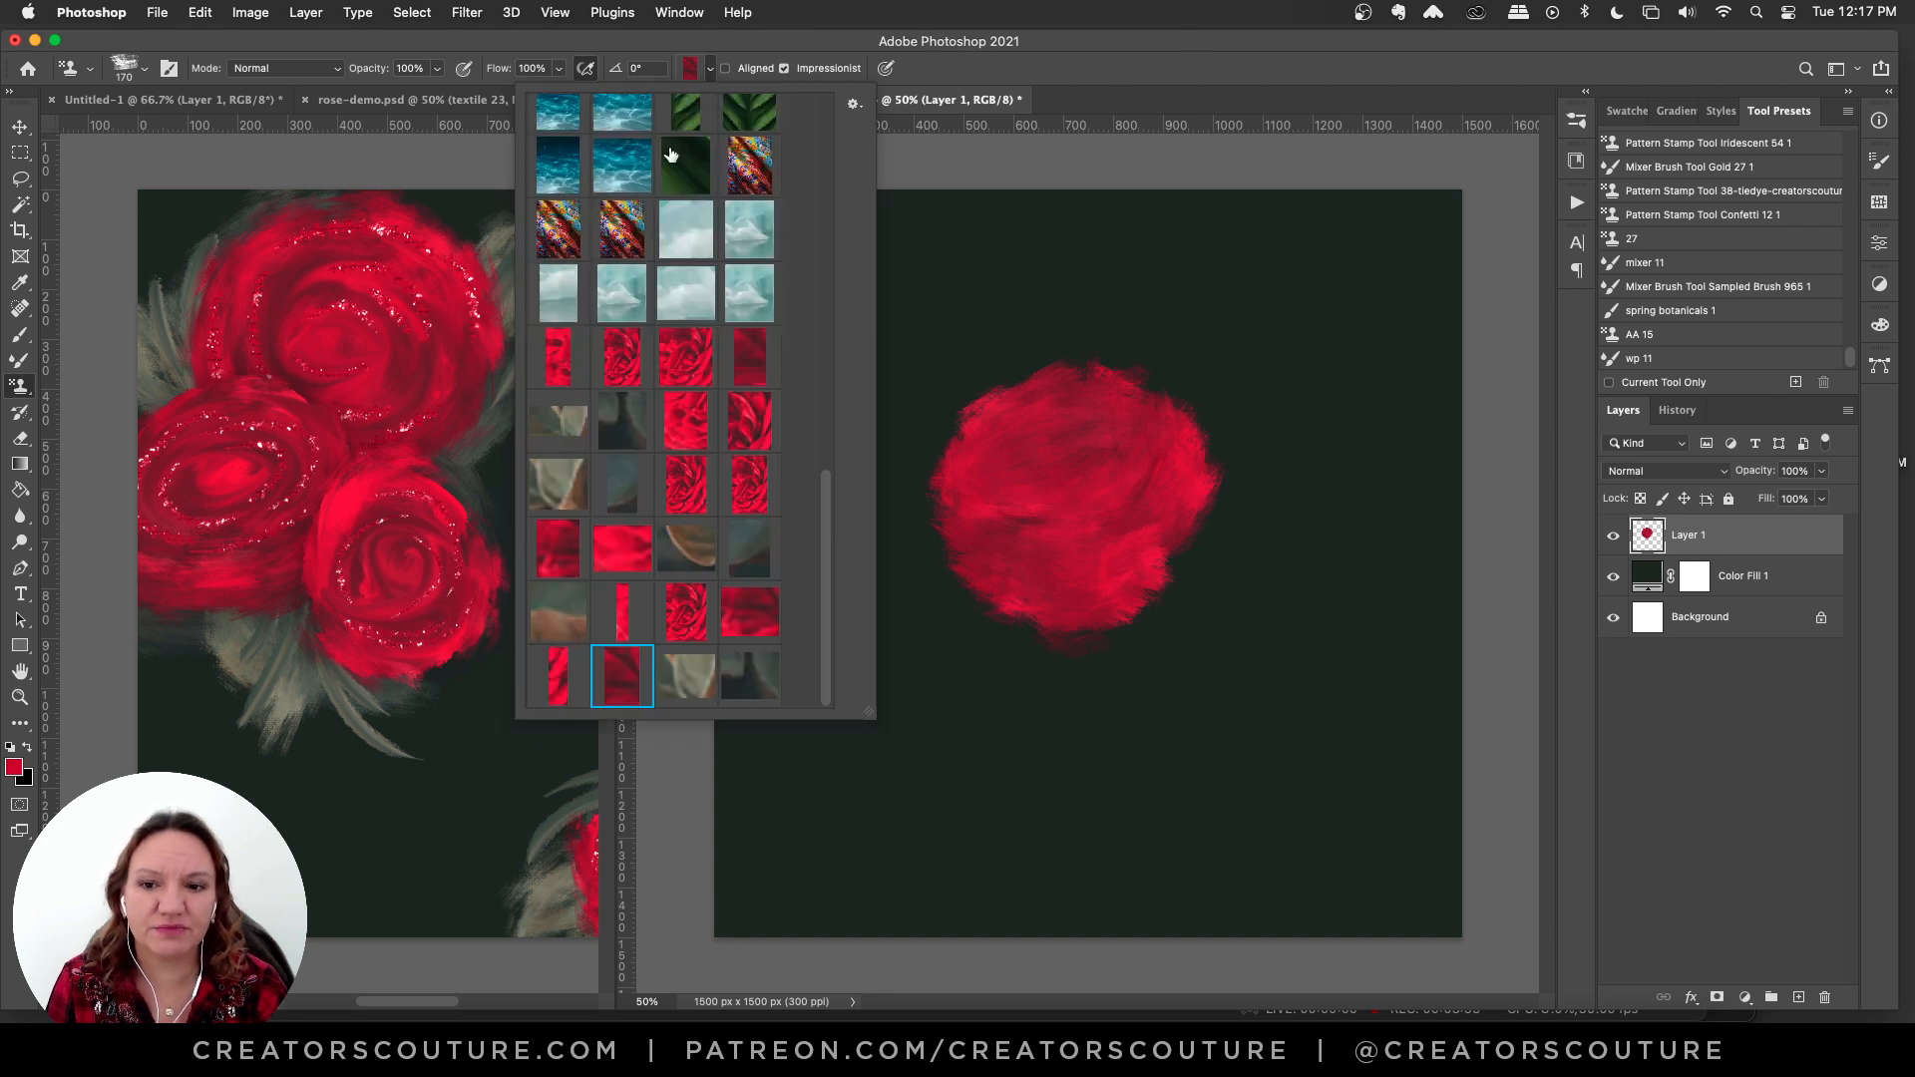
{"action": "left_click", "coordinate": [694, 78]}
{"action": "left_click_drag", "start_coordinate": [998, 461], "coordinate": [1123, 435]}
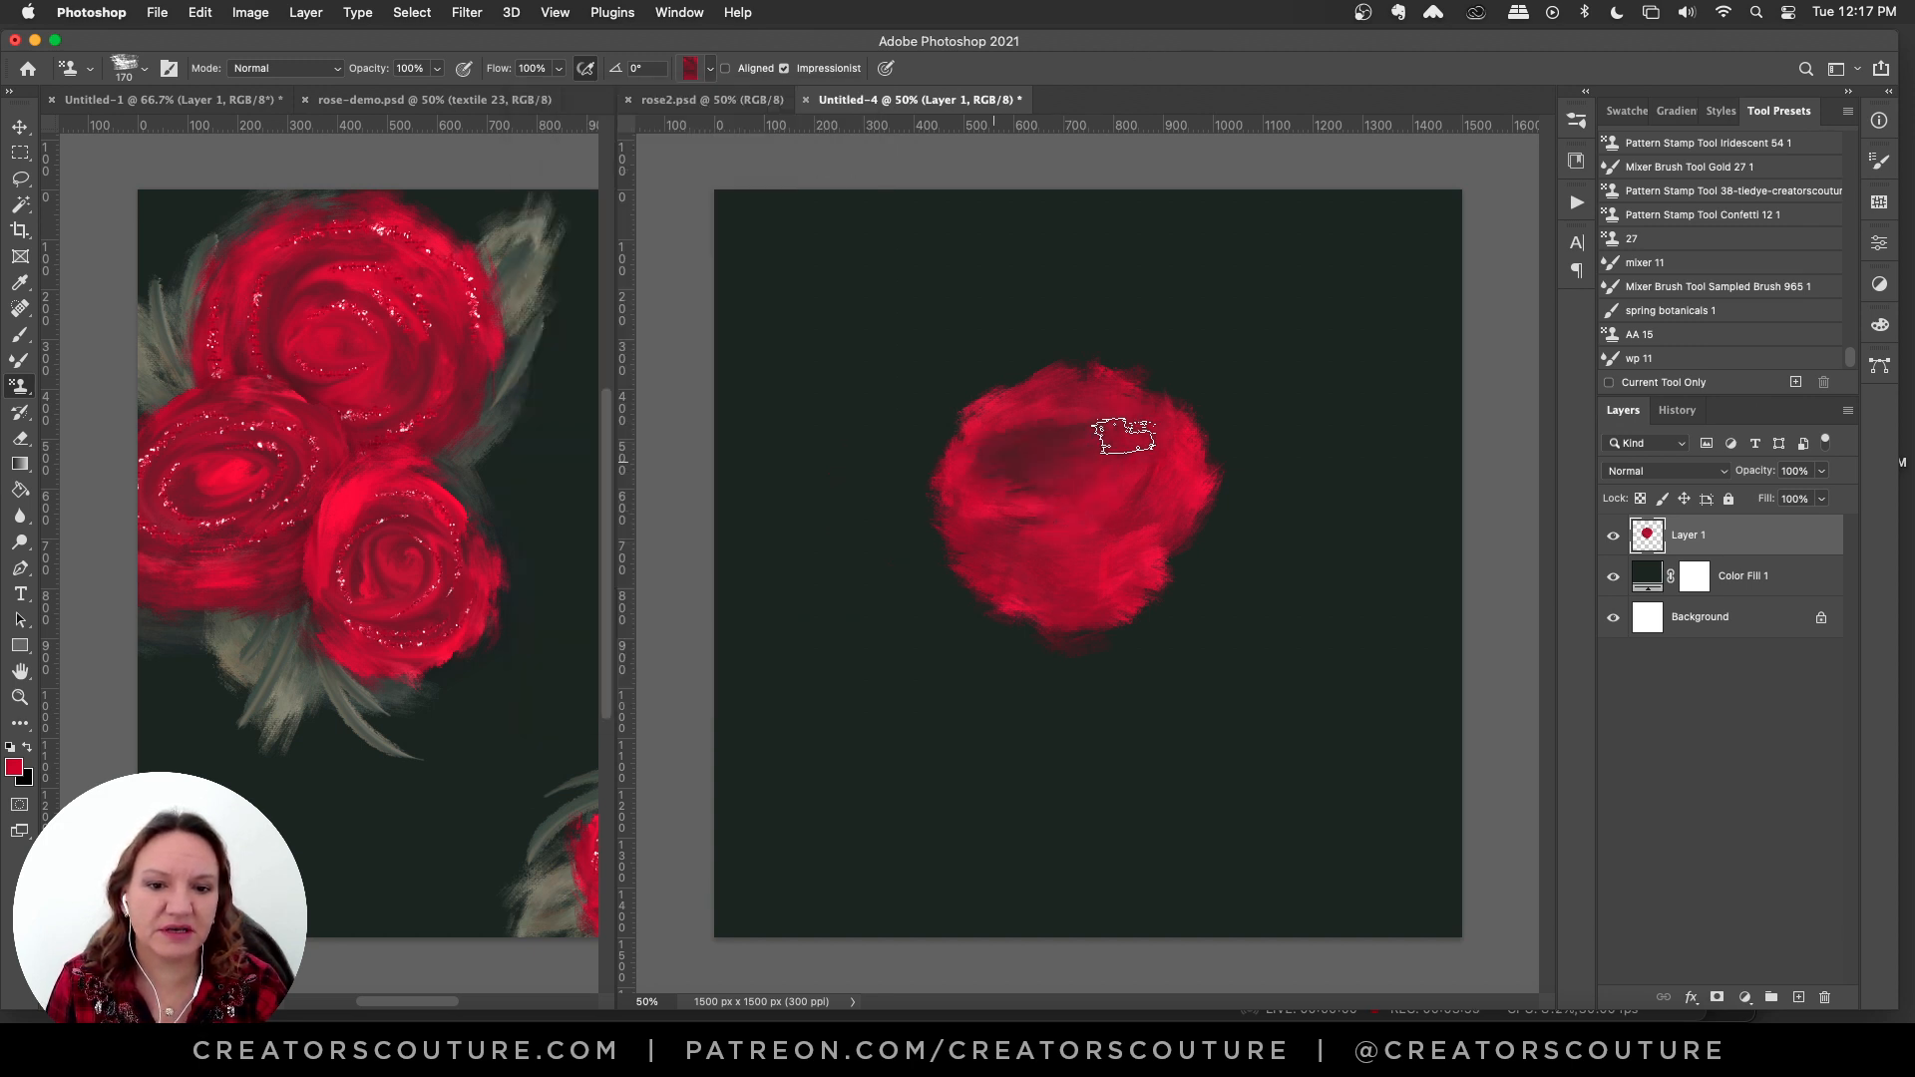
{"action": "left_click_drag", "start_coordinate": [994, 548], "coordinate": [1146, 527]}
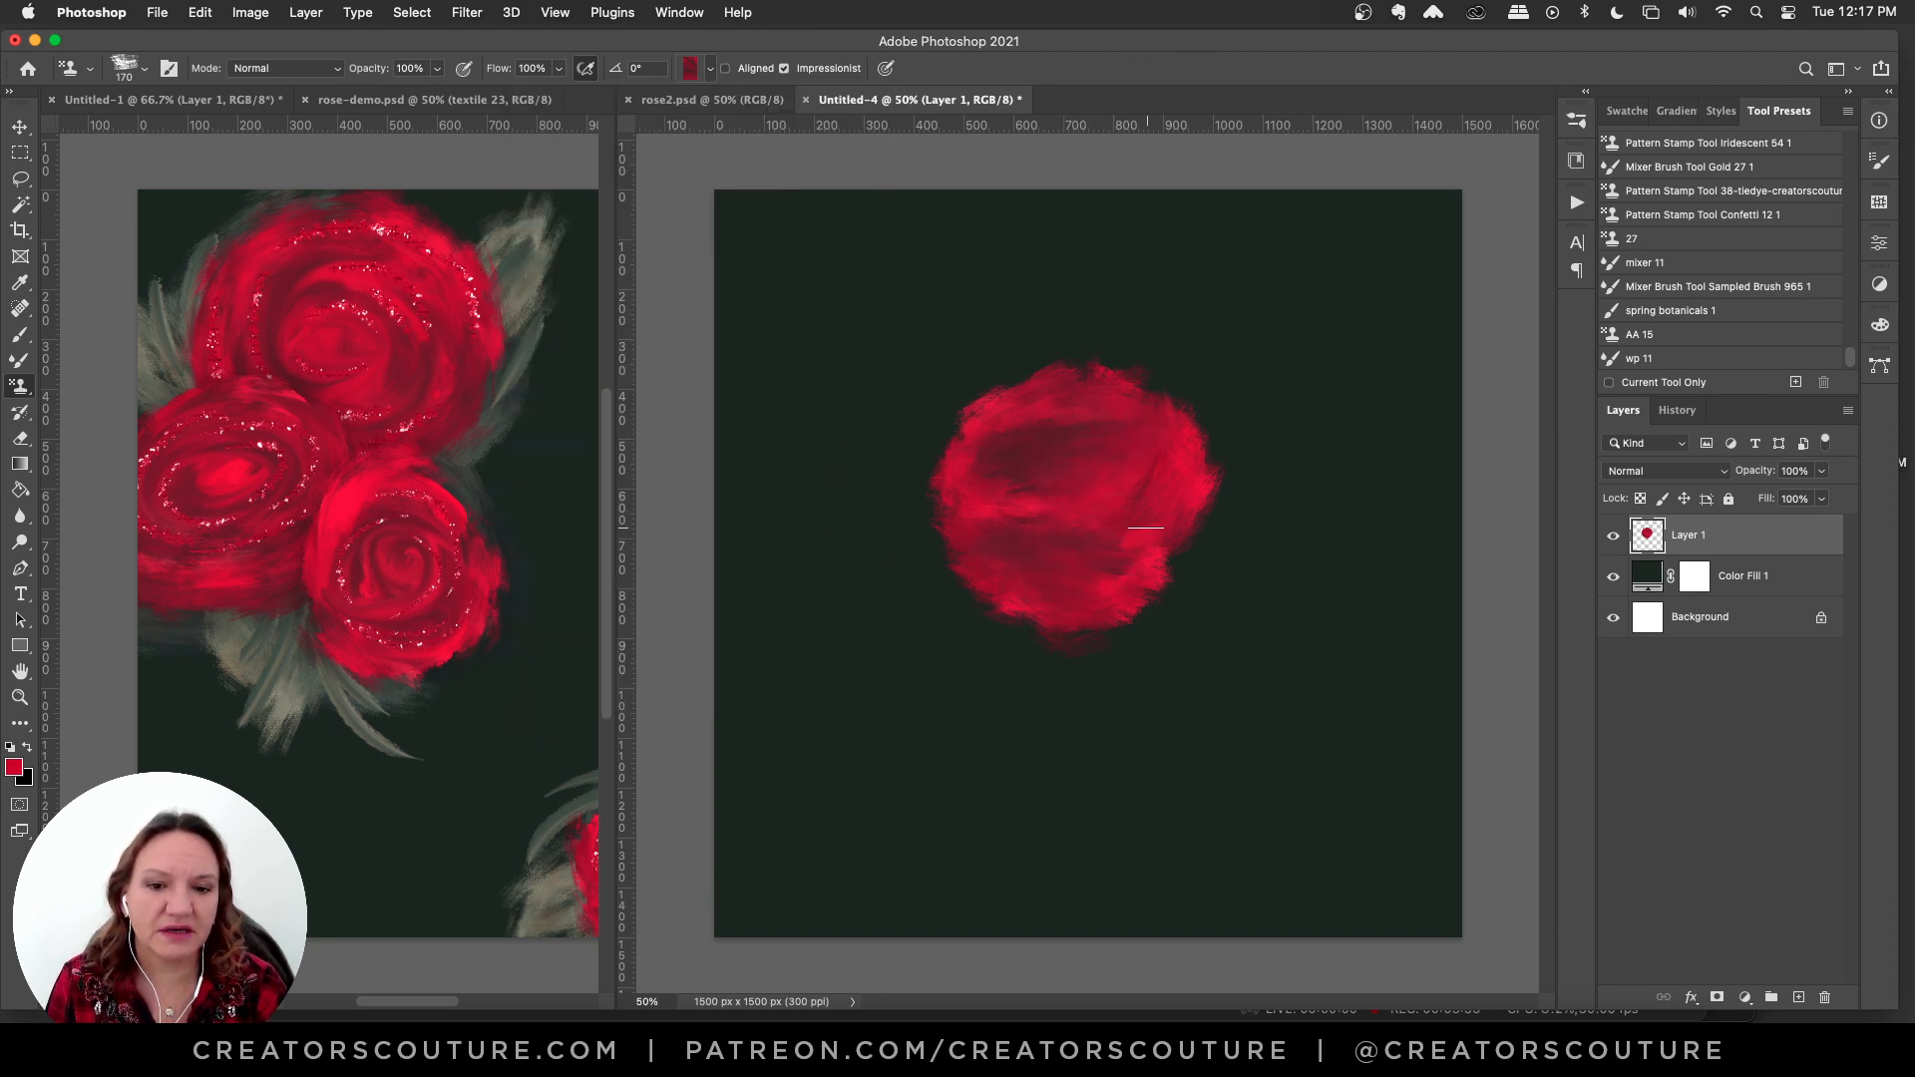
- Add bright highlights at the rose's centre, right side and lower petals with the narrow bright red pattern from the second-to-last row
{"action": "left_click", "coordinate": [690, 67]}
{"action": "left_click", "coordinate": [622, 613]}
{"action": "left_click", "coordinate": [1041, 67]}
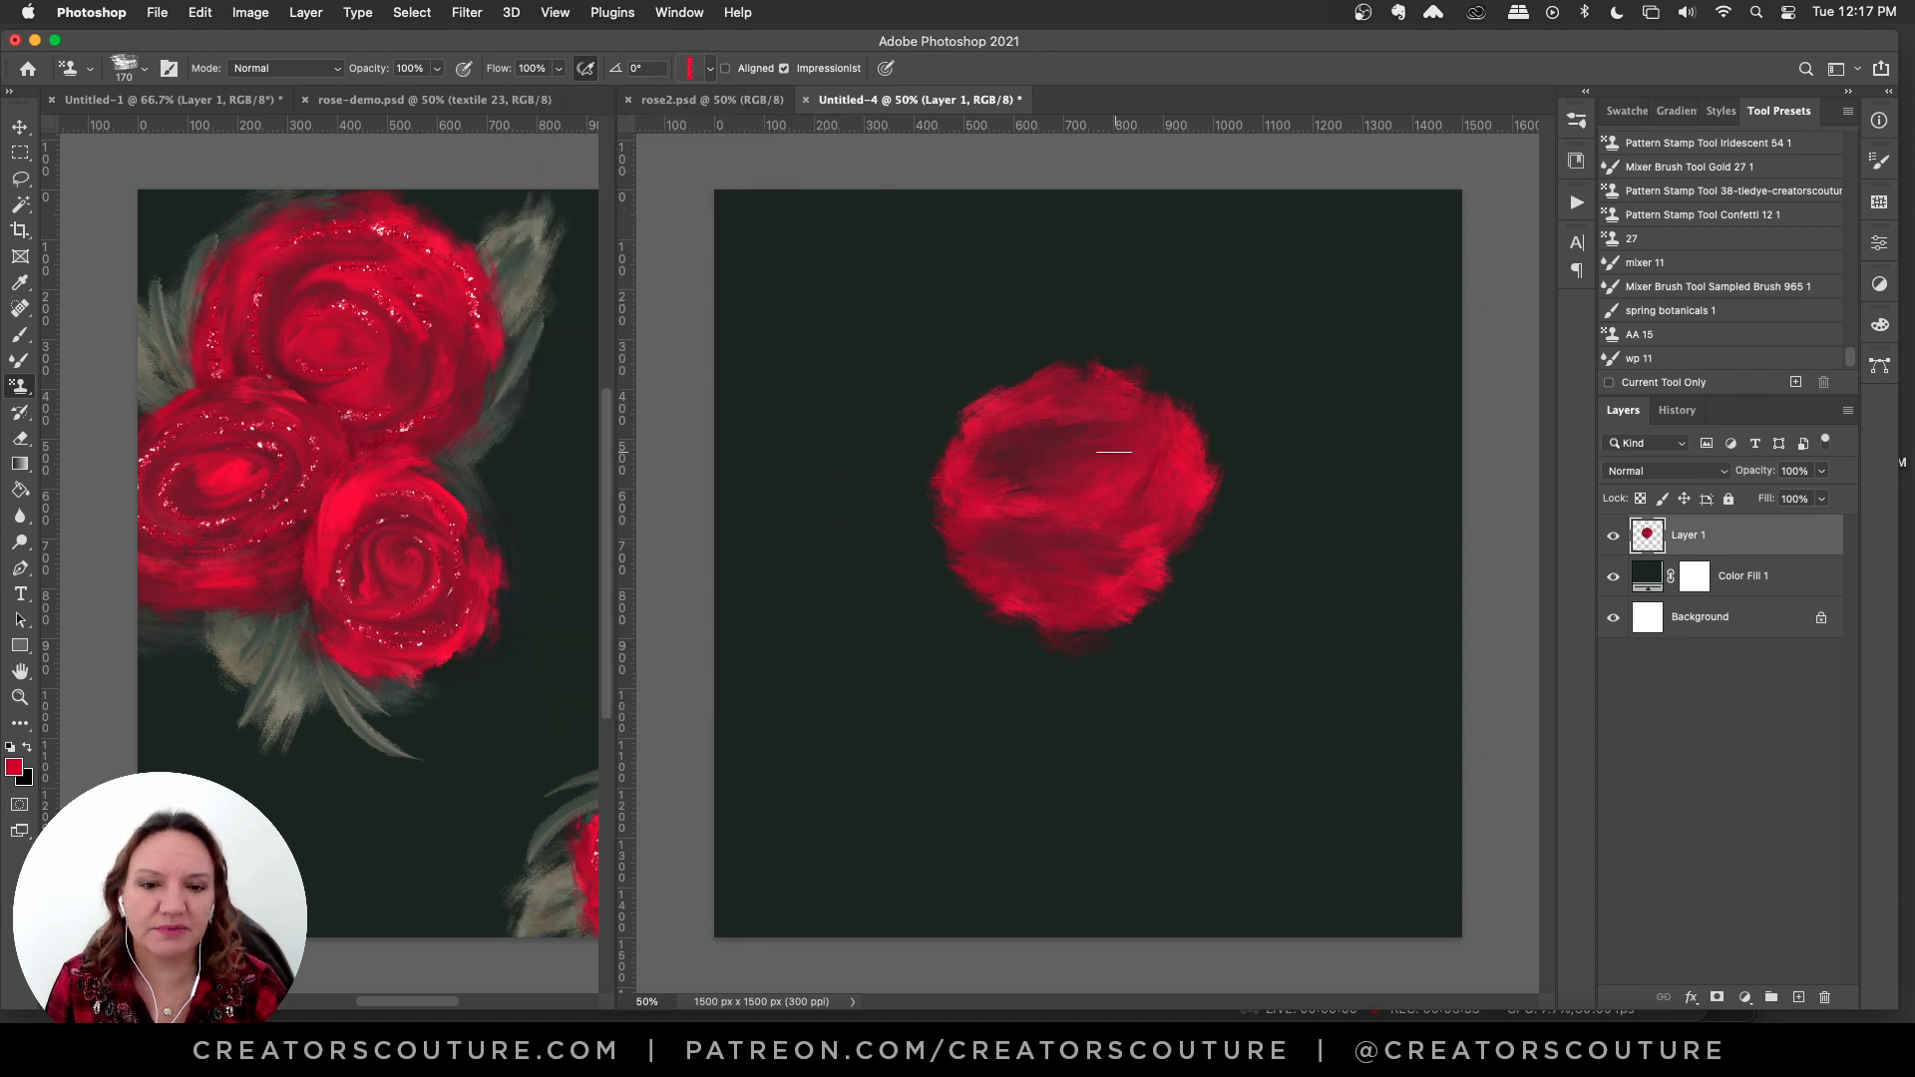
{"action": "left_click_drag", "start_coordinate": [1039, 458], "coordinate": [1071, 446]}
{"action": "left_click_drag", "start_coordinate": [1005, 562], "coordinate": [1037, 573]}
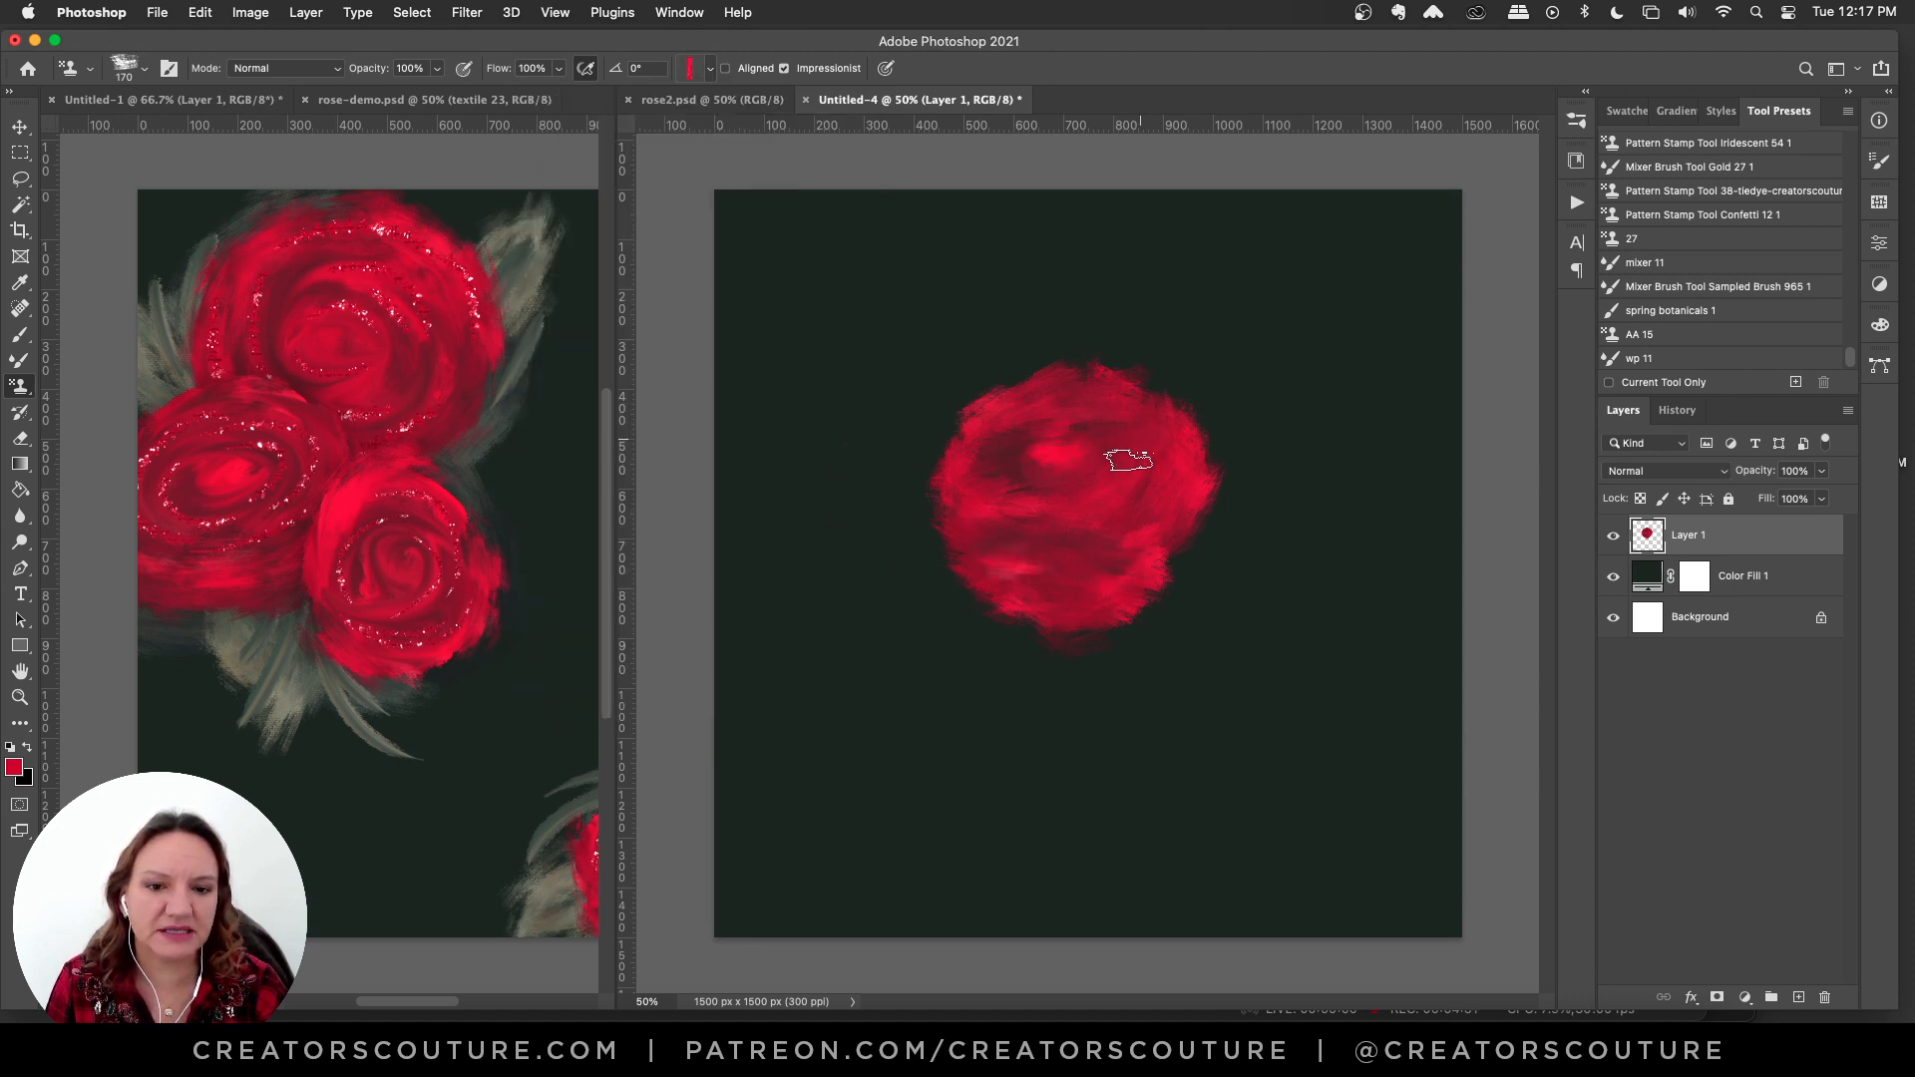
{"action": "left_click_drag", "start_coordinate": [1130, 438], "coordinate": [1115, 478]}
- Deepen the area around the rose's centre with the dark red pattern, and add small highlights there with the narrow bright red pattern
{"action": "left_click", "coordinate": [690, 68]}
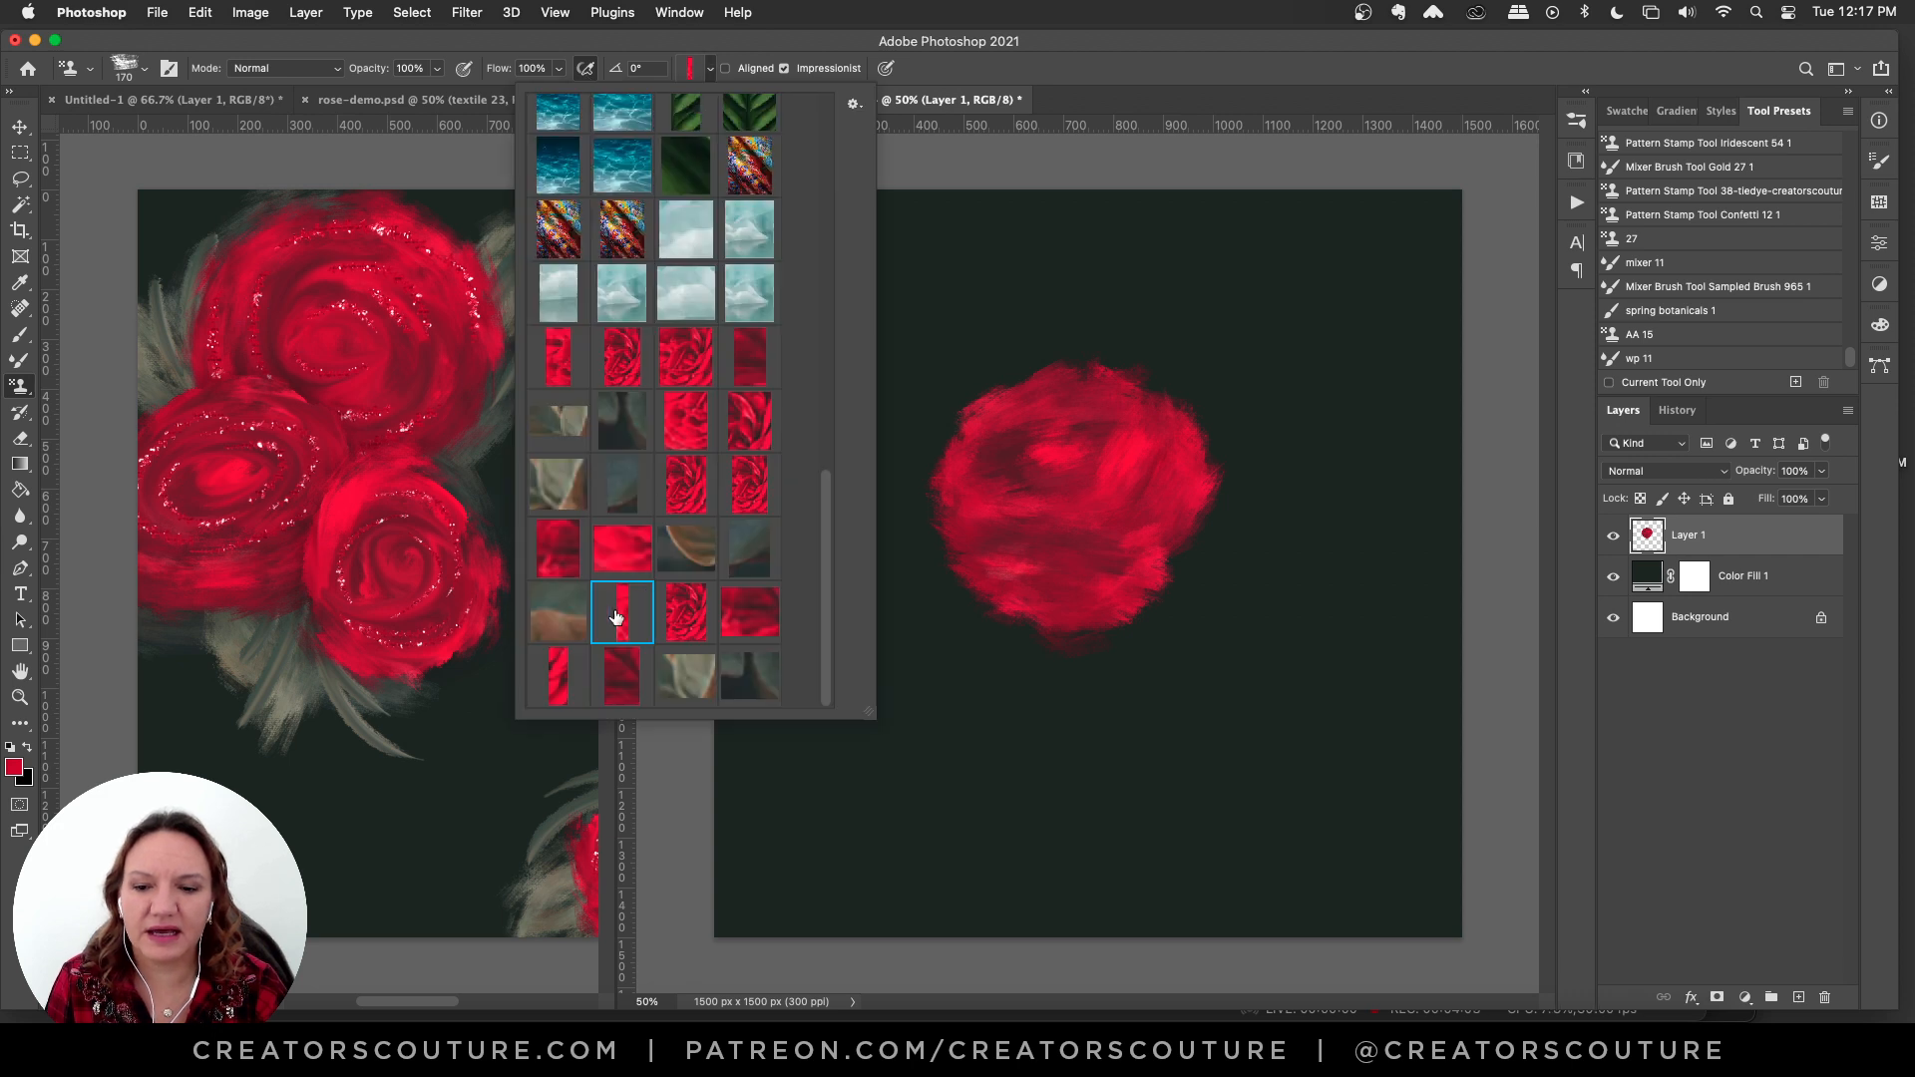
{"action": "left_click", "coordinate": [623, 688]}
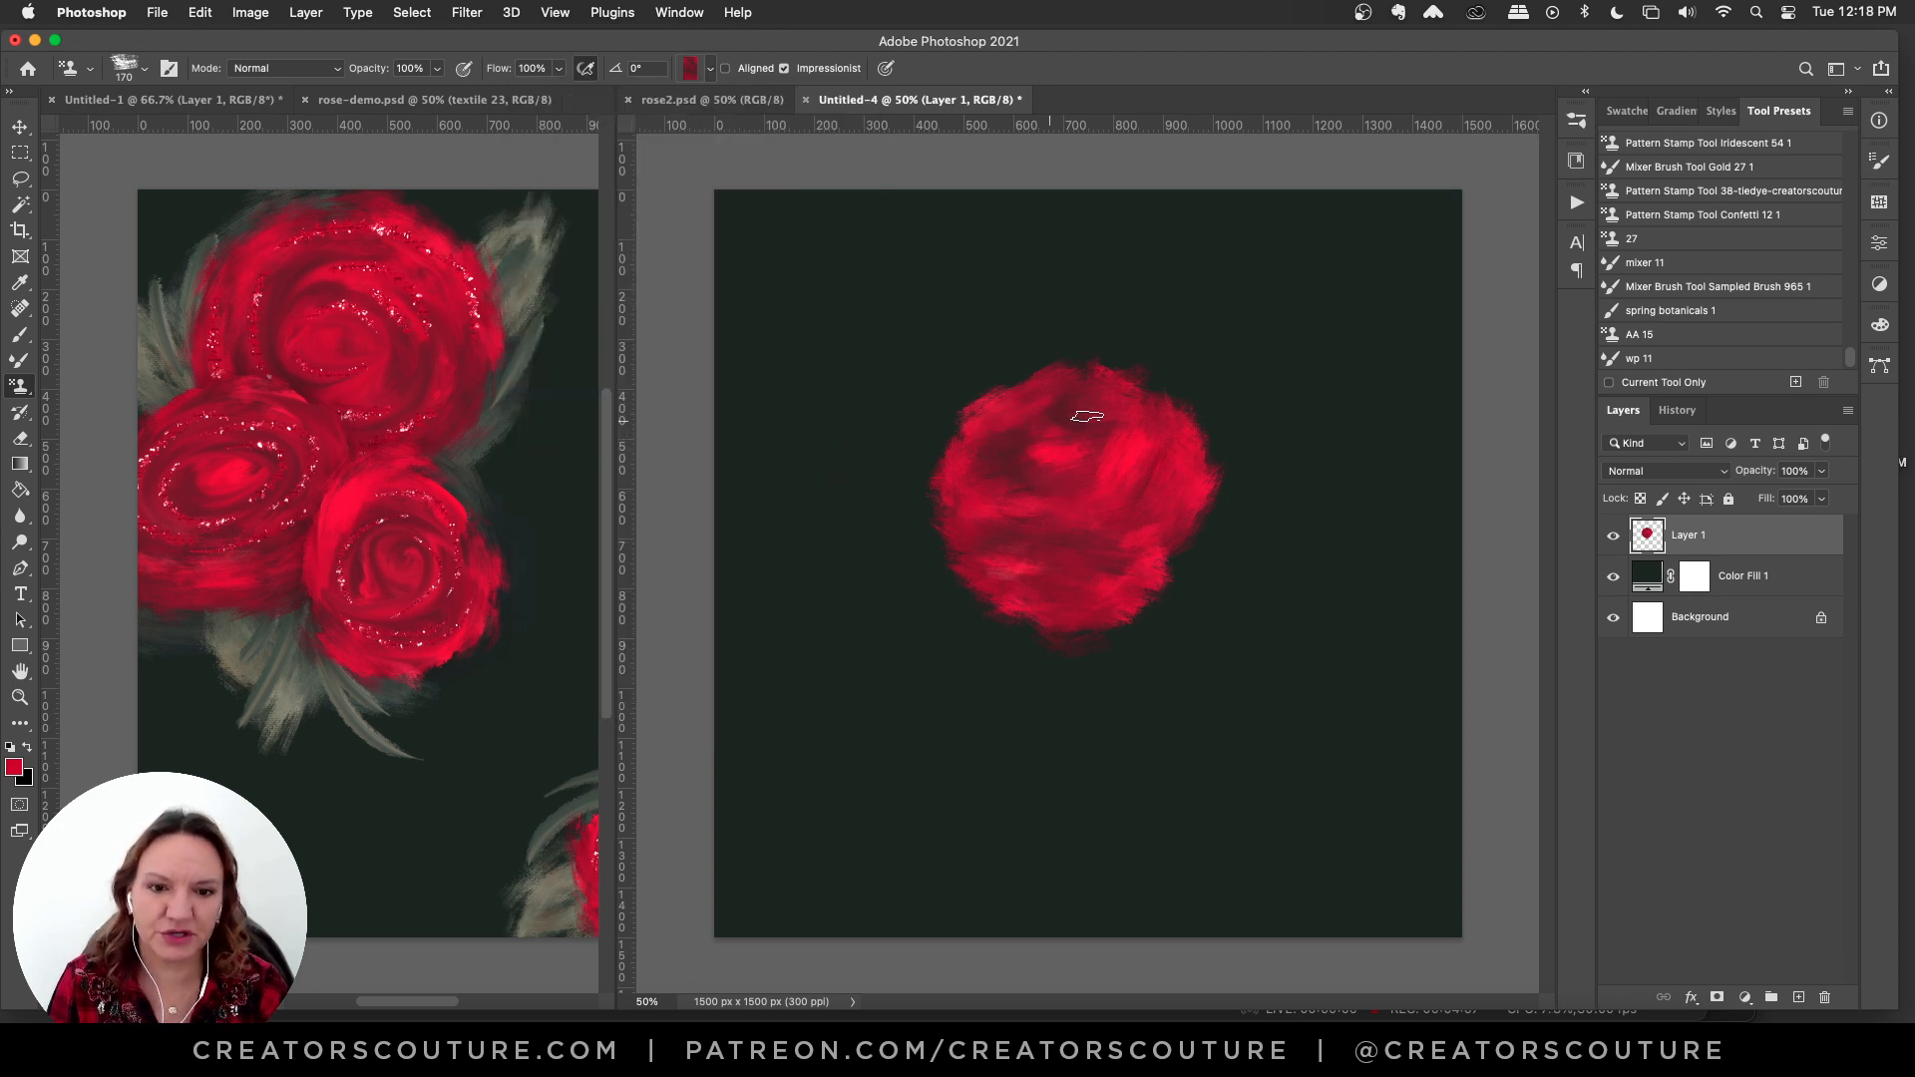
{"action": "left_click", "coordinate": [707, 69]}
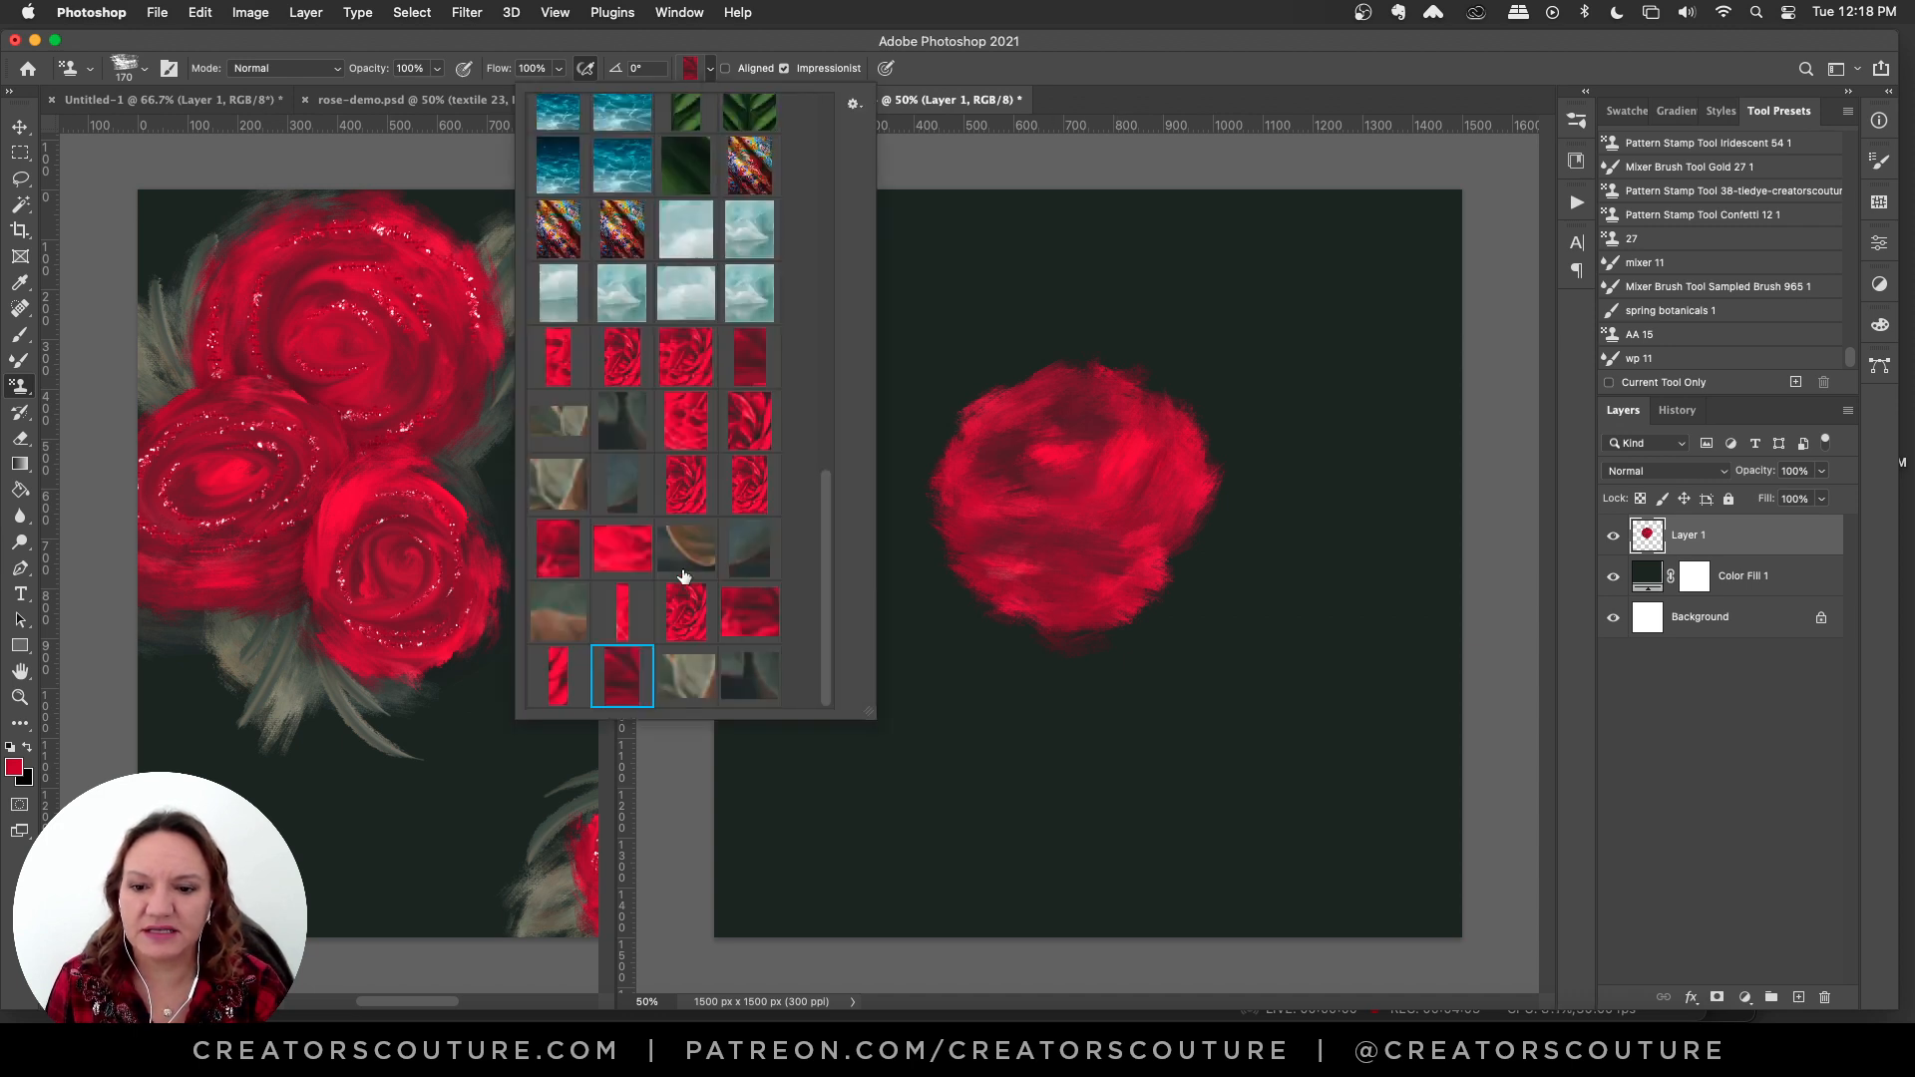
{"action": "left_click", "coordinate": [629, 622]}
{"action": "left_click", "coordinate": [1060, 417]}
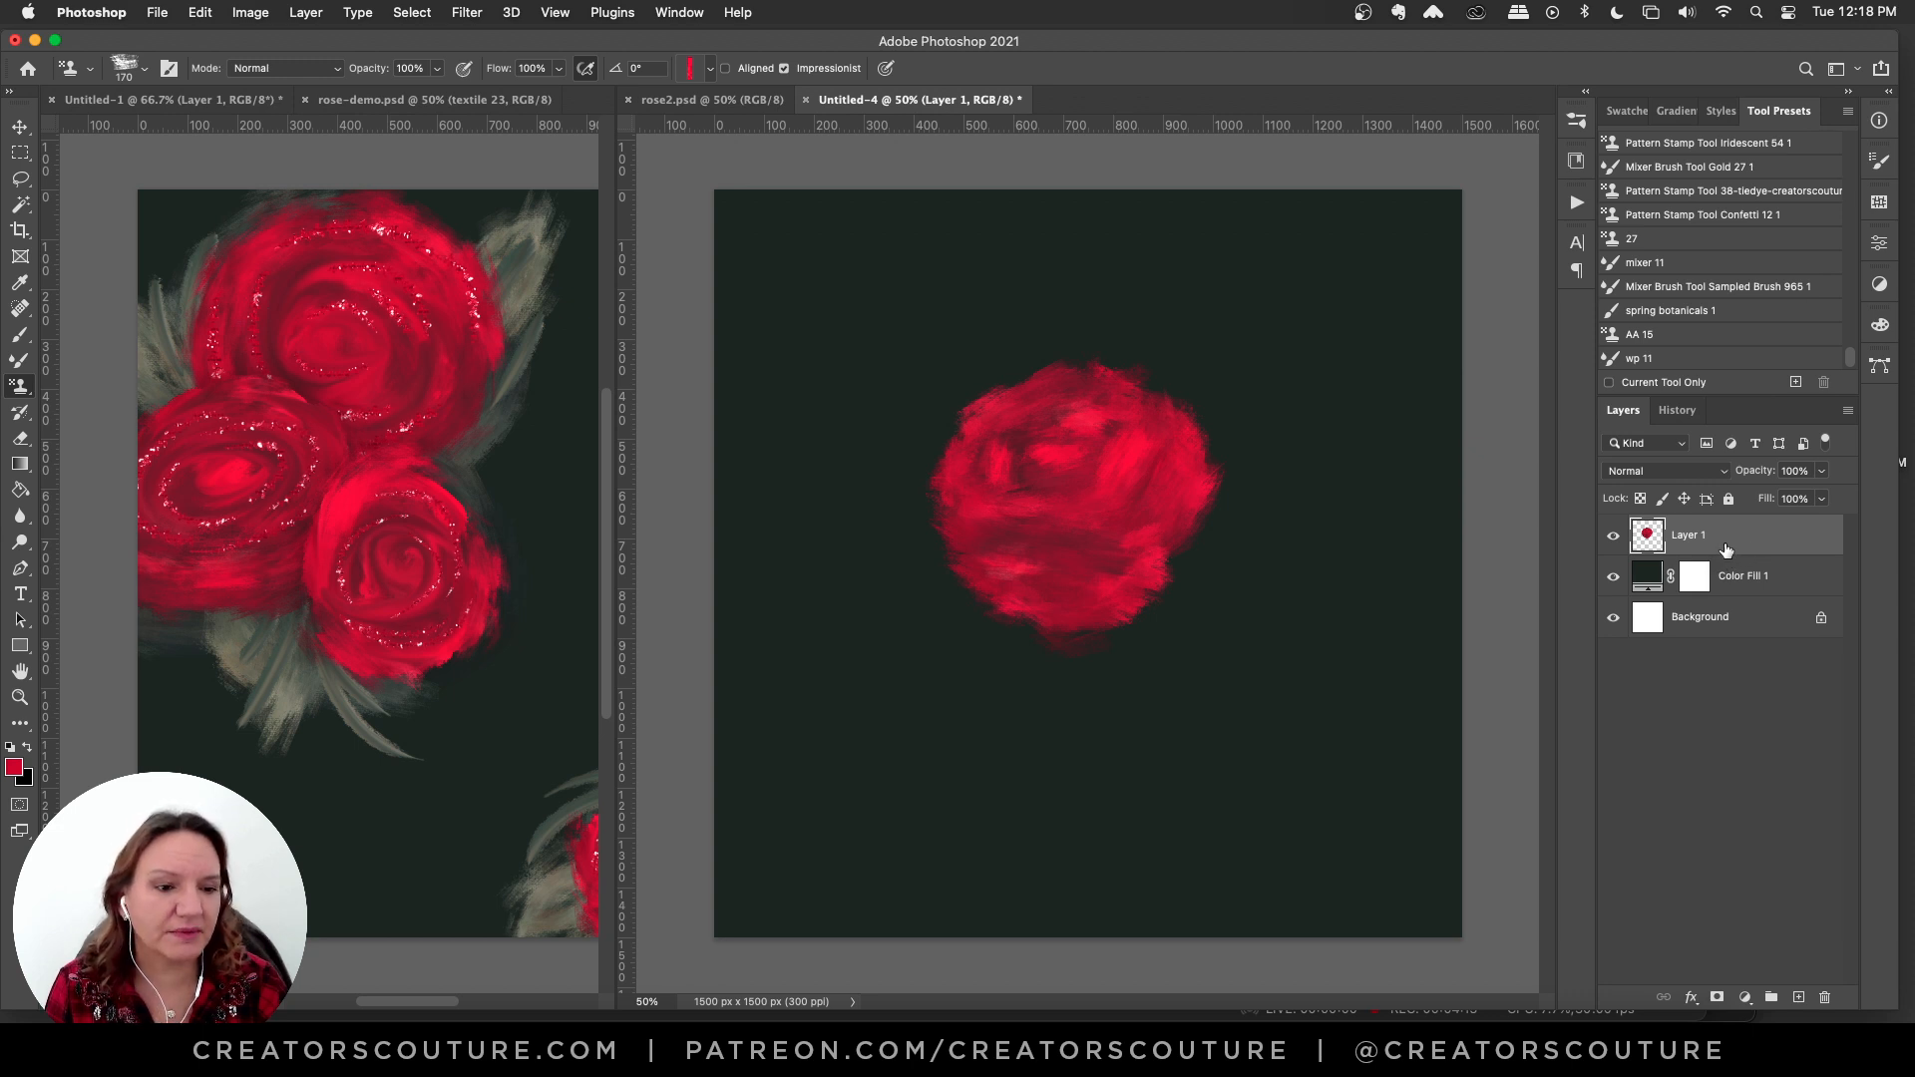
- Duplicate Layer 1 with the original hidden, and blend the copy's petals into a swirl using the wp 11 mixer brush without paint loading
{"action": "key", "text": "super+j"}
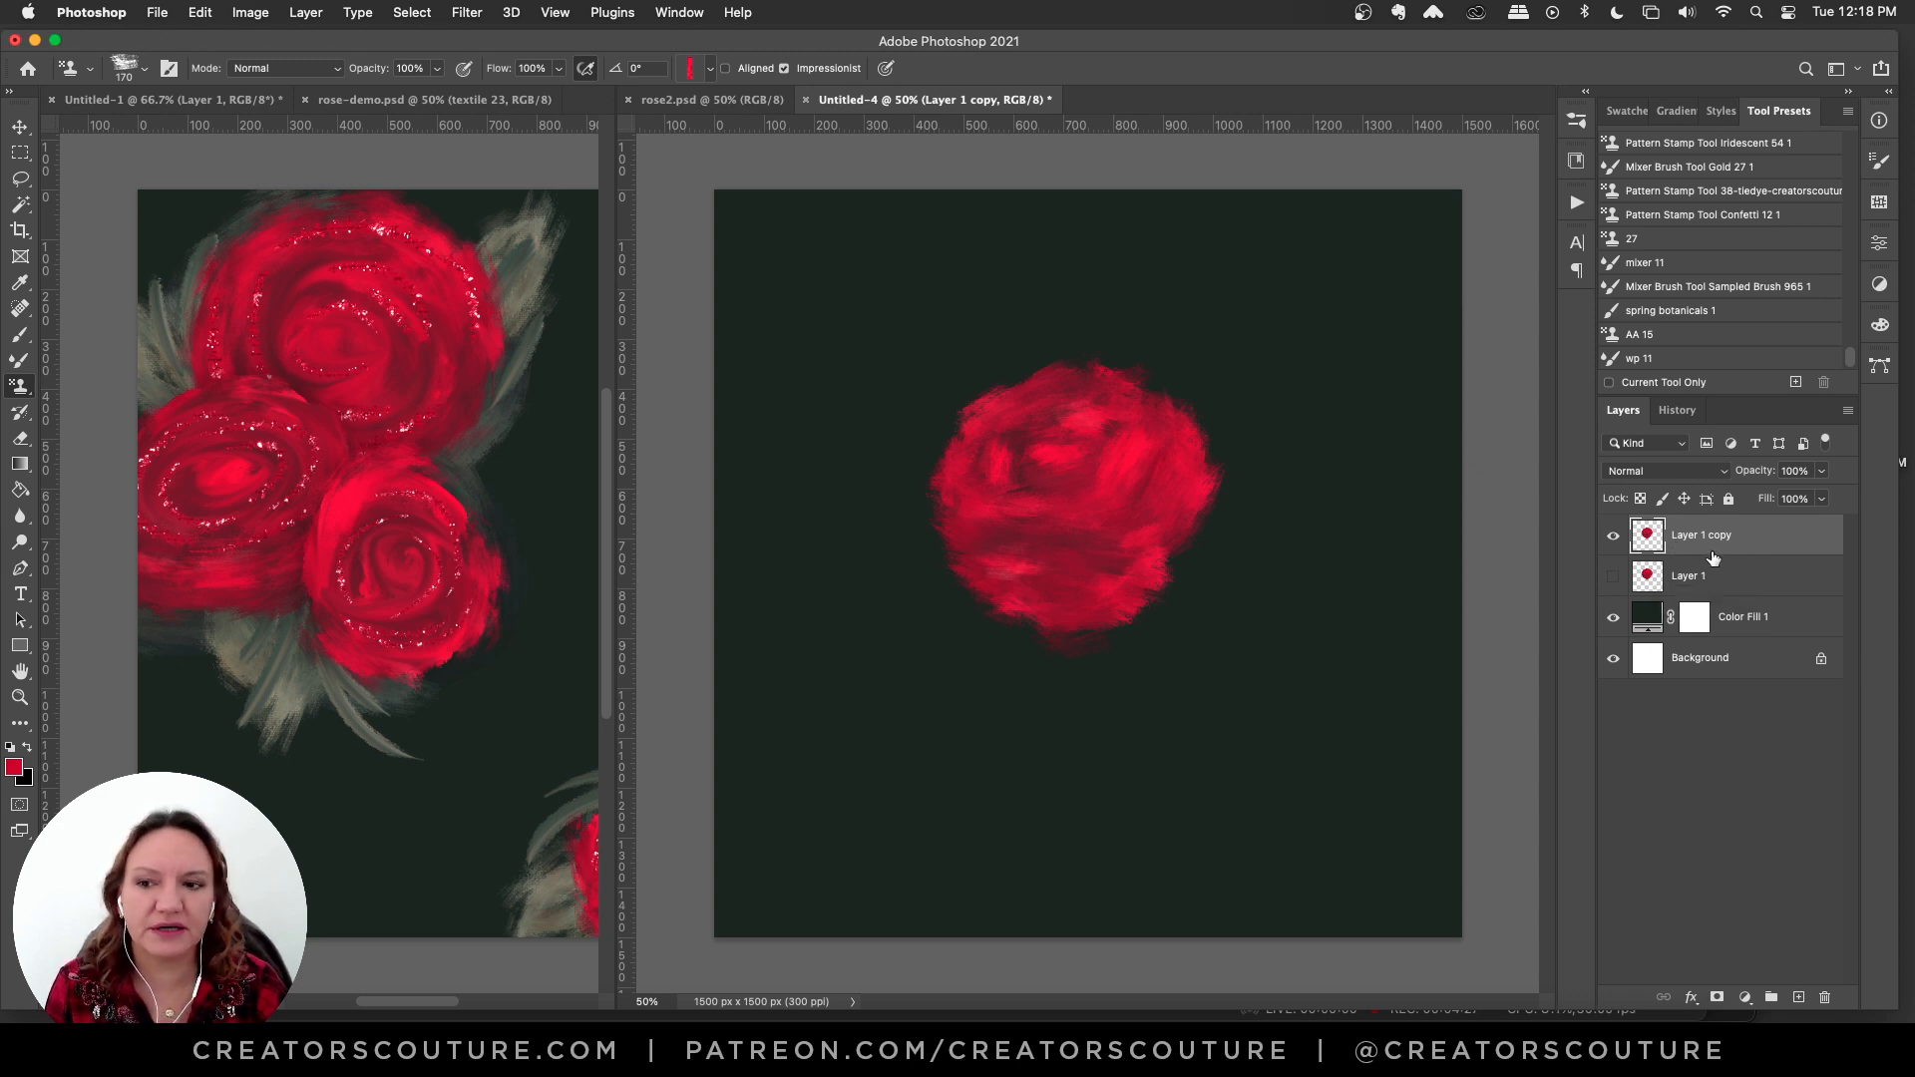
{"action": "left_click", "coordinate": [1635, 360]}
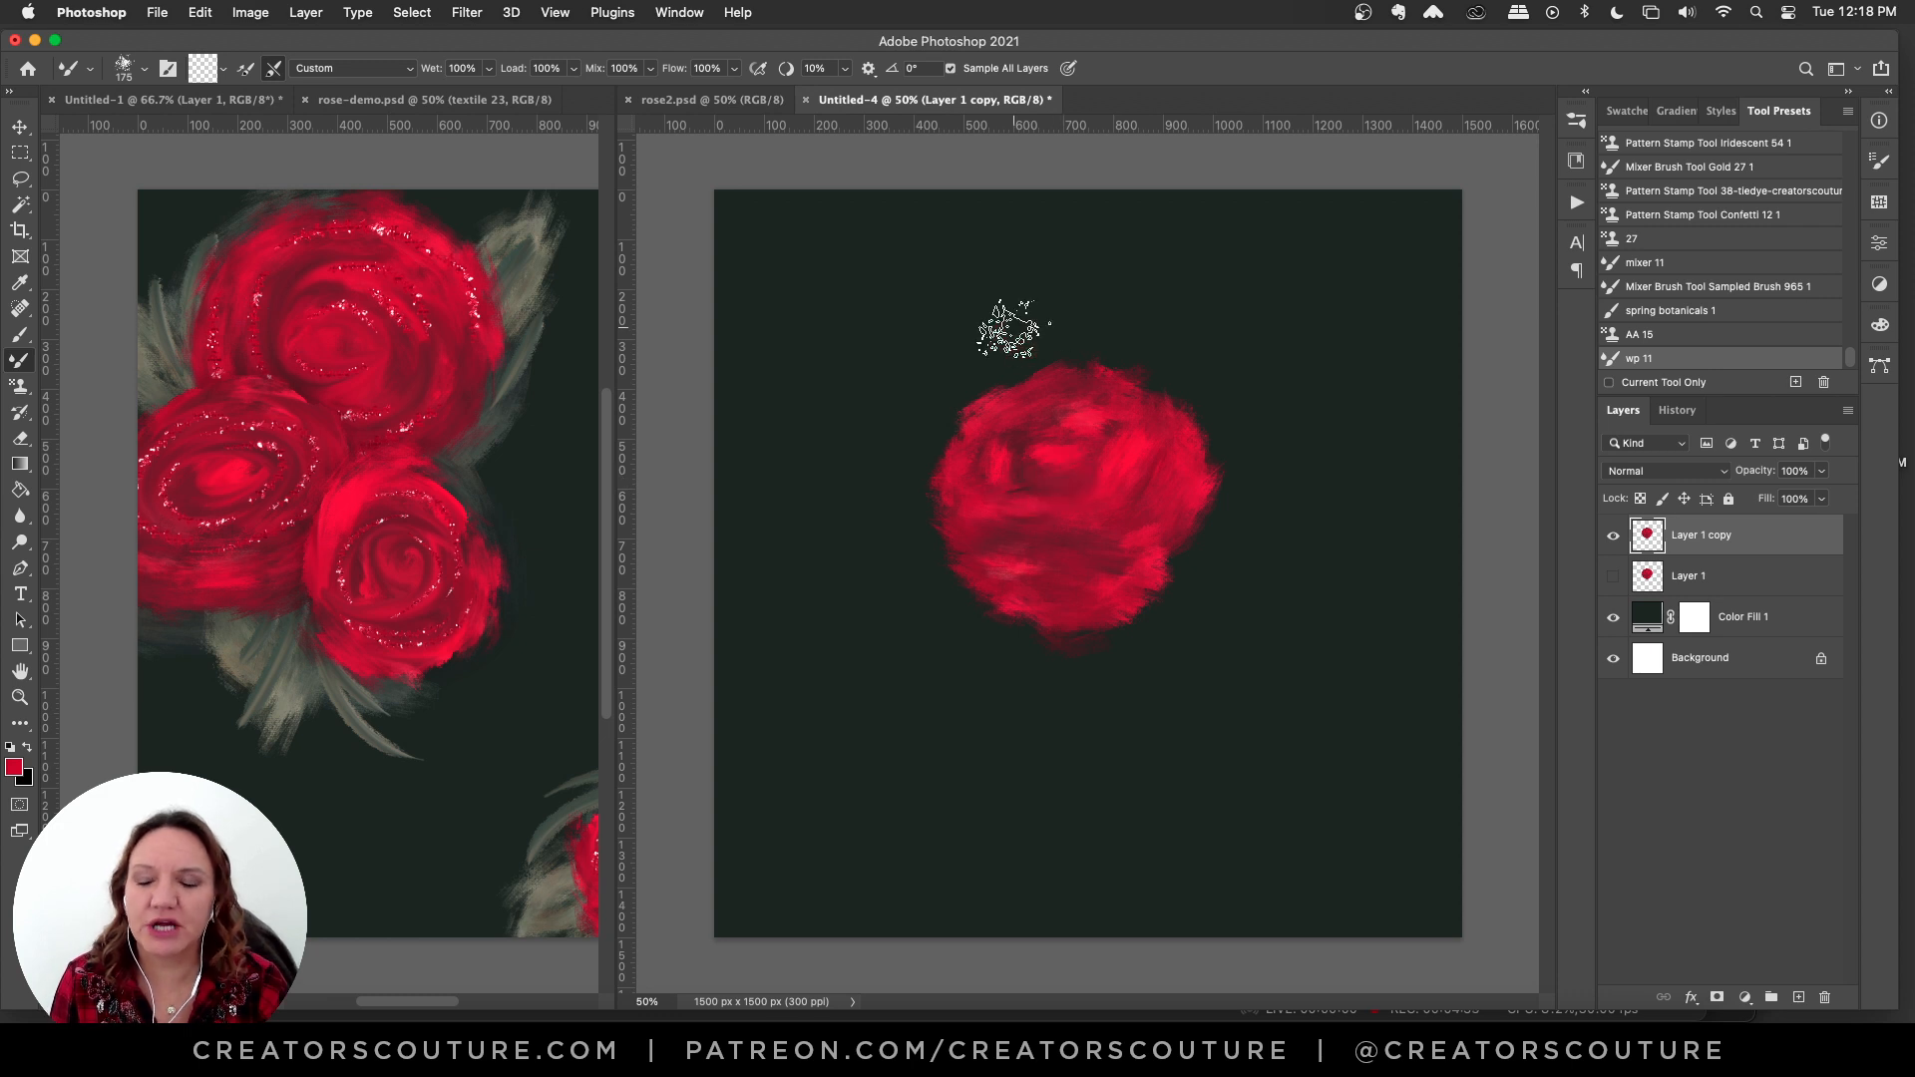
{"action": "left_click", "coordinate": [245, 70]}
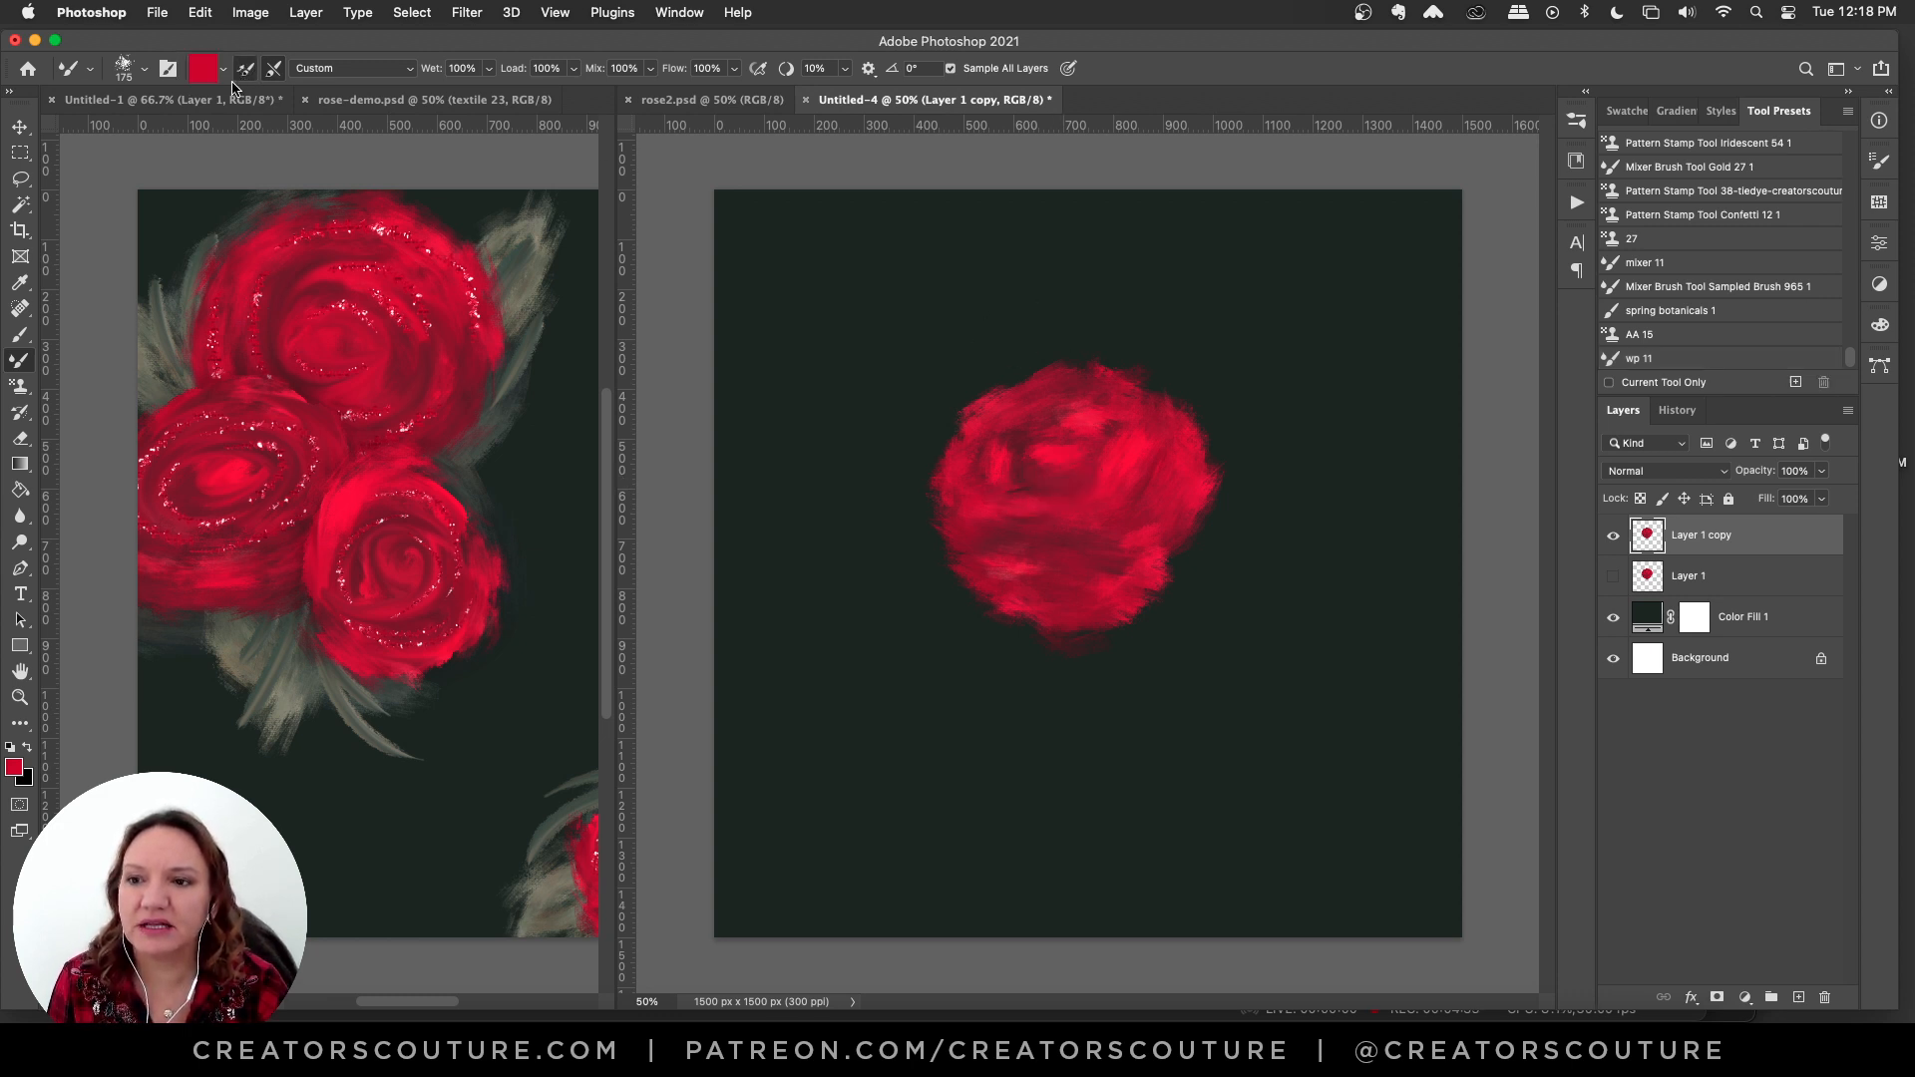
{"action": "left_click", "coordinate": [245, 70]}
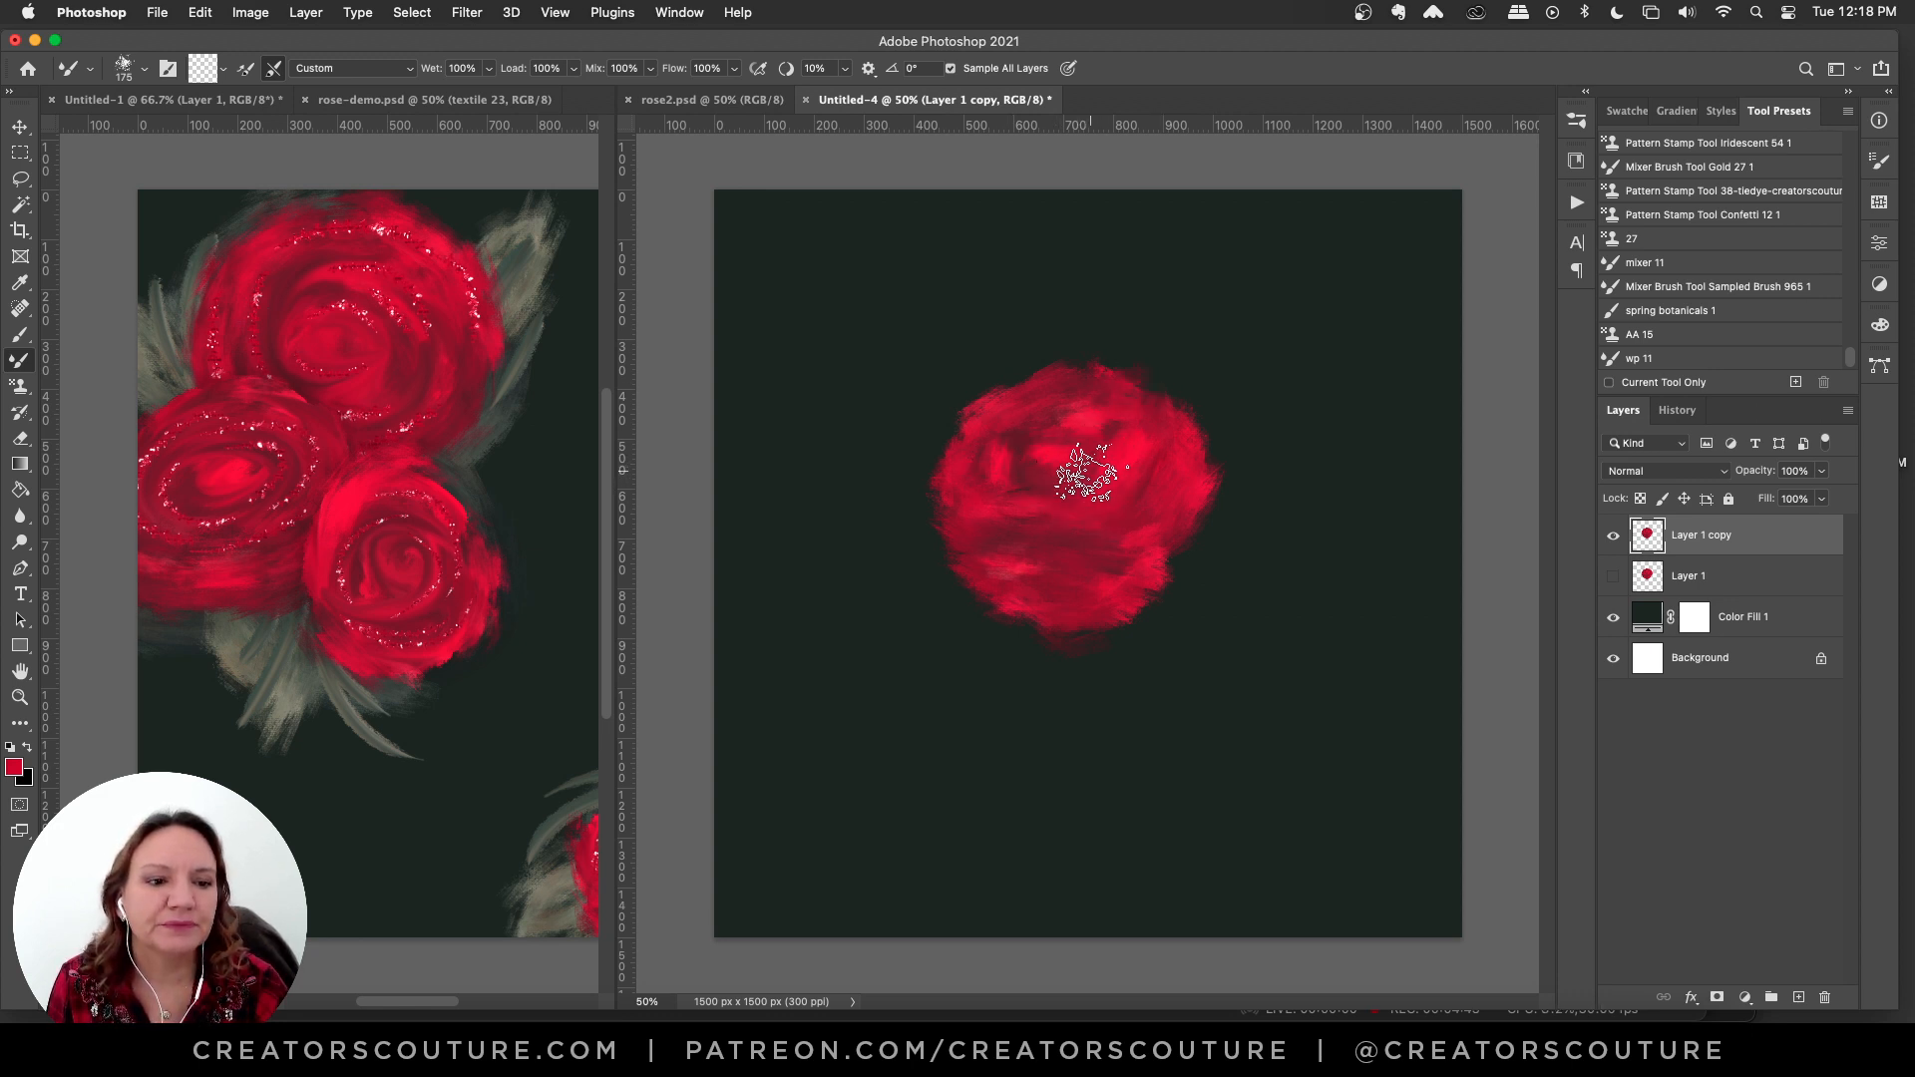
{"action": "left_click_drag", "start_coordinate": [1042, 453], "coordinate": [1120, 428]}
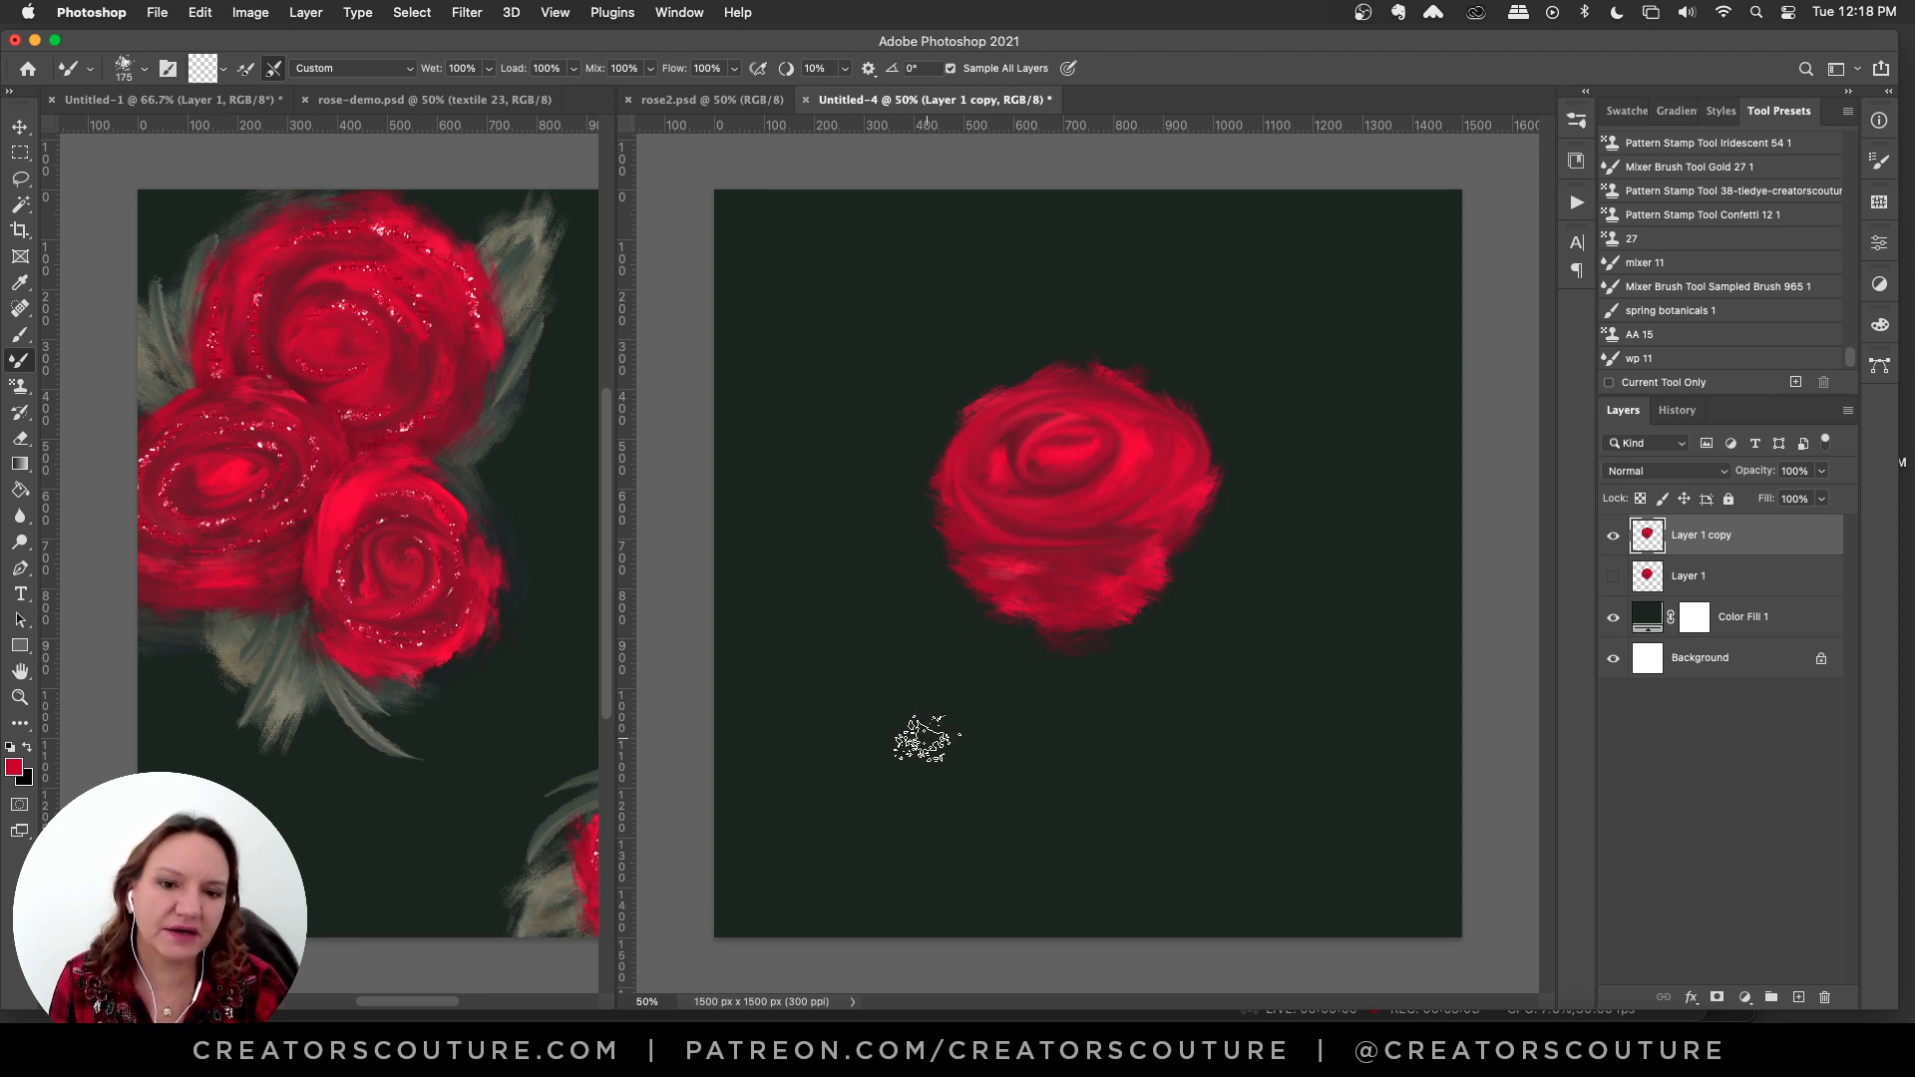
- Move the blended rose to the left half of the canvas, and show Layer 1's unblended rose in the right half
{"action": "left_click", "coordinate": [20, 128]}
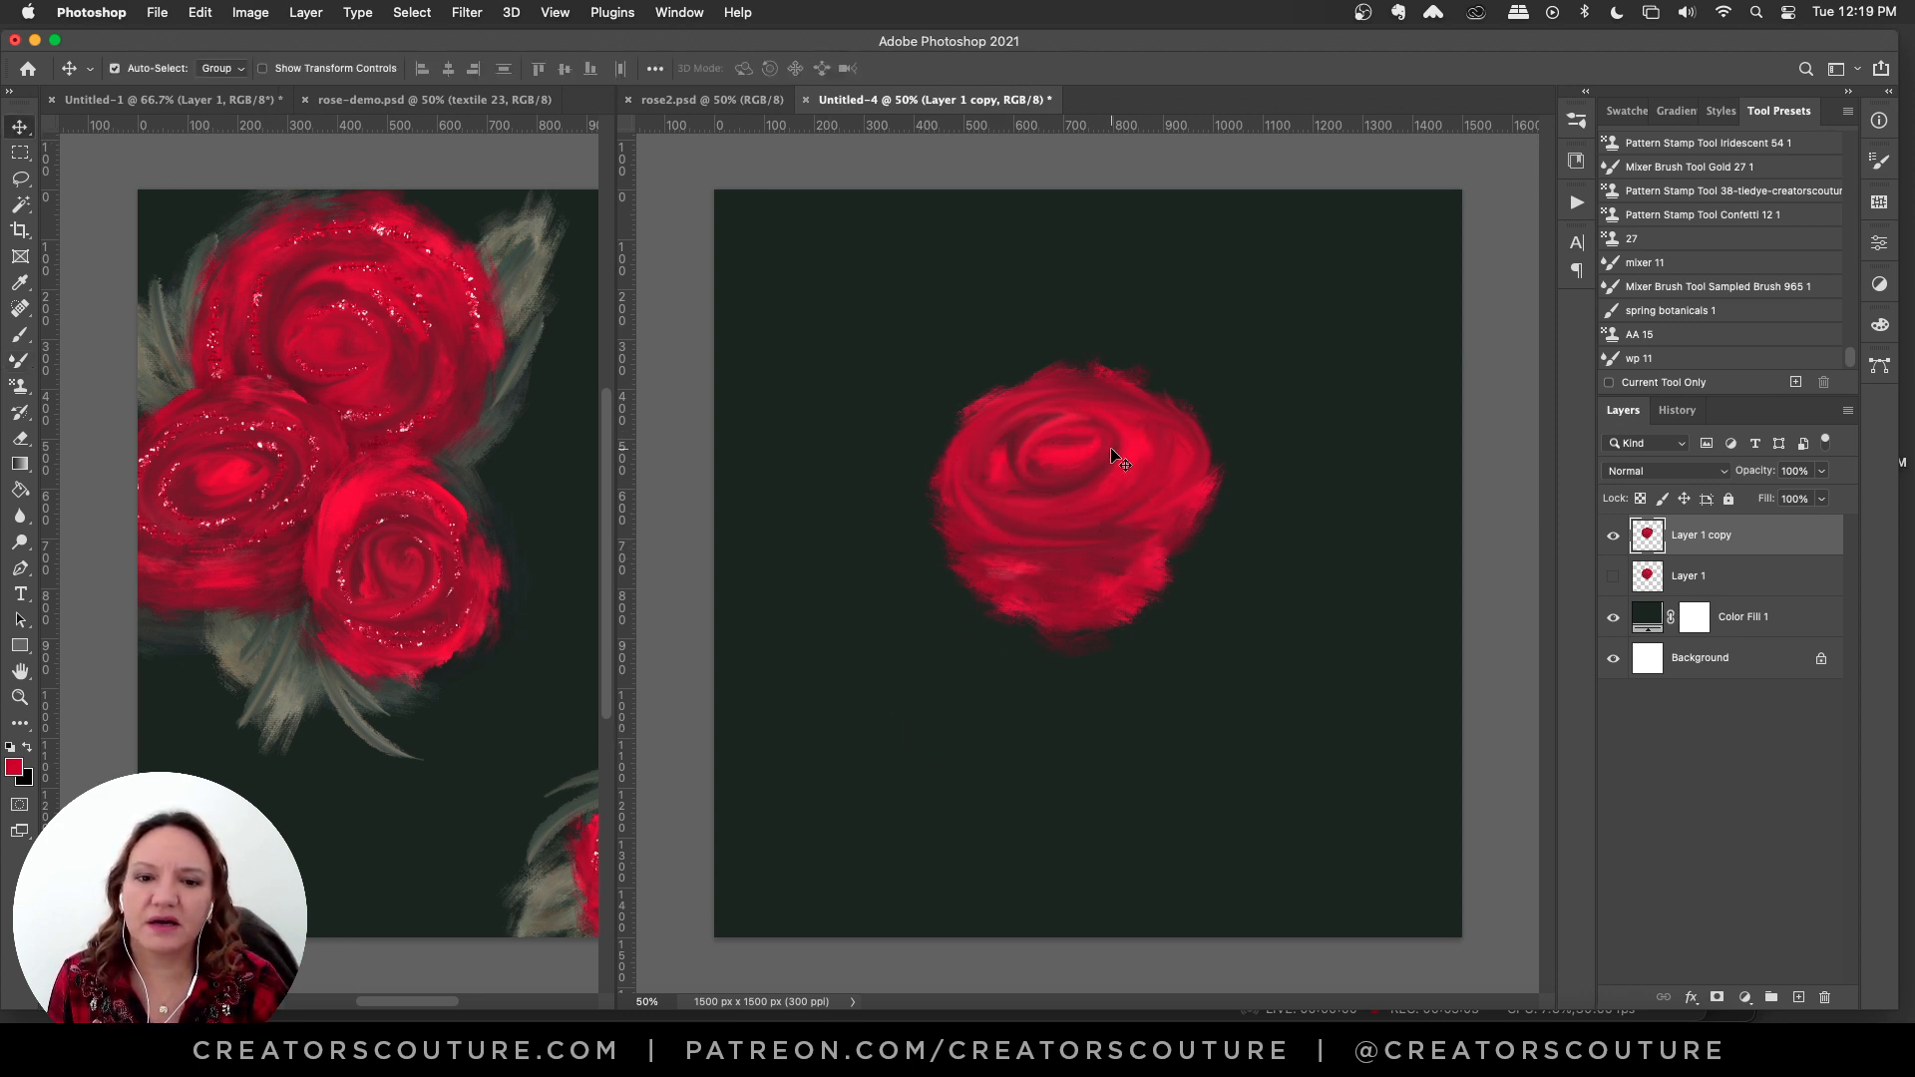
{"action": "left_click_drag", "start_coordinate": [1117, 453], "coordinate": [937, 486]}
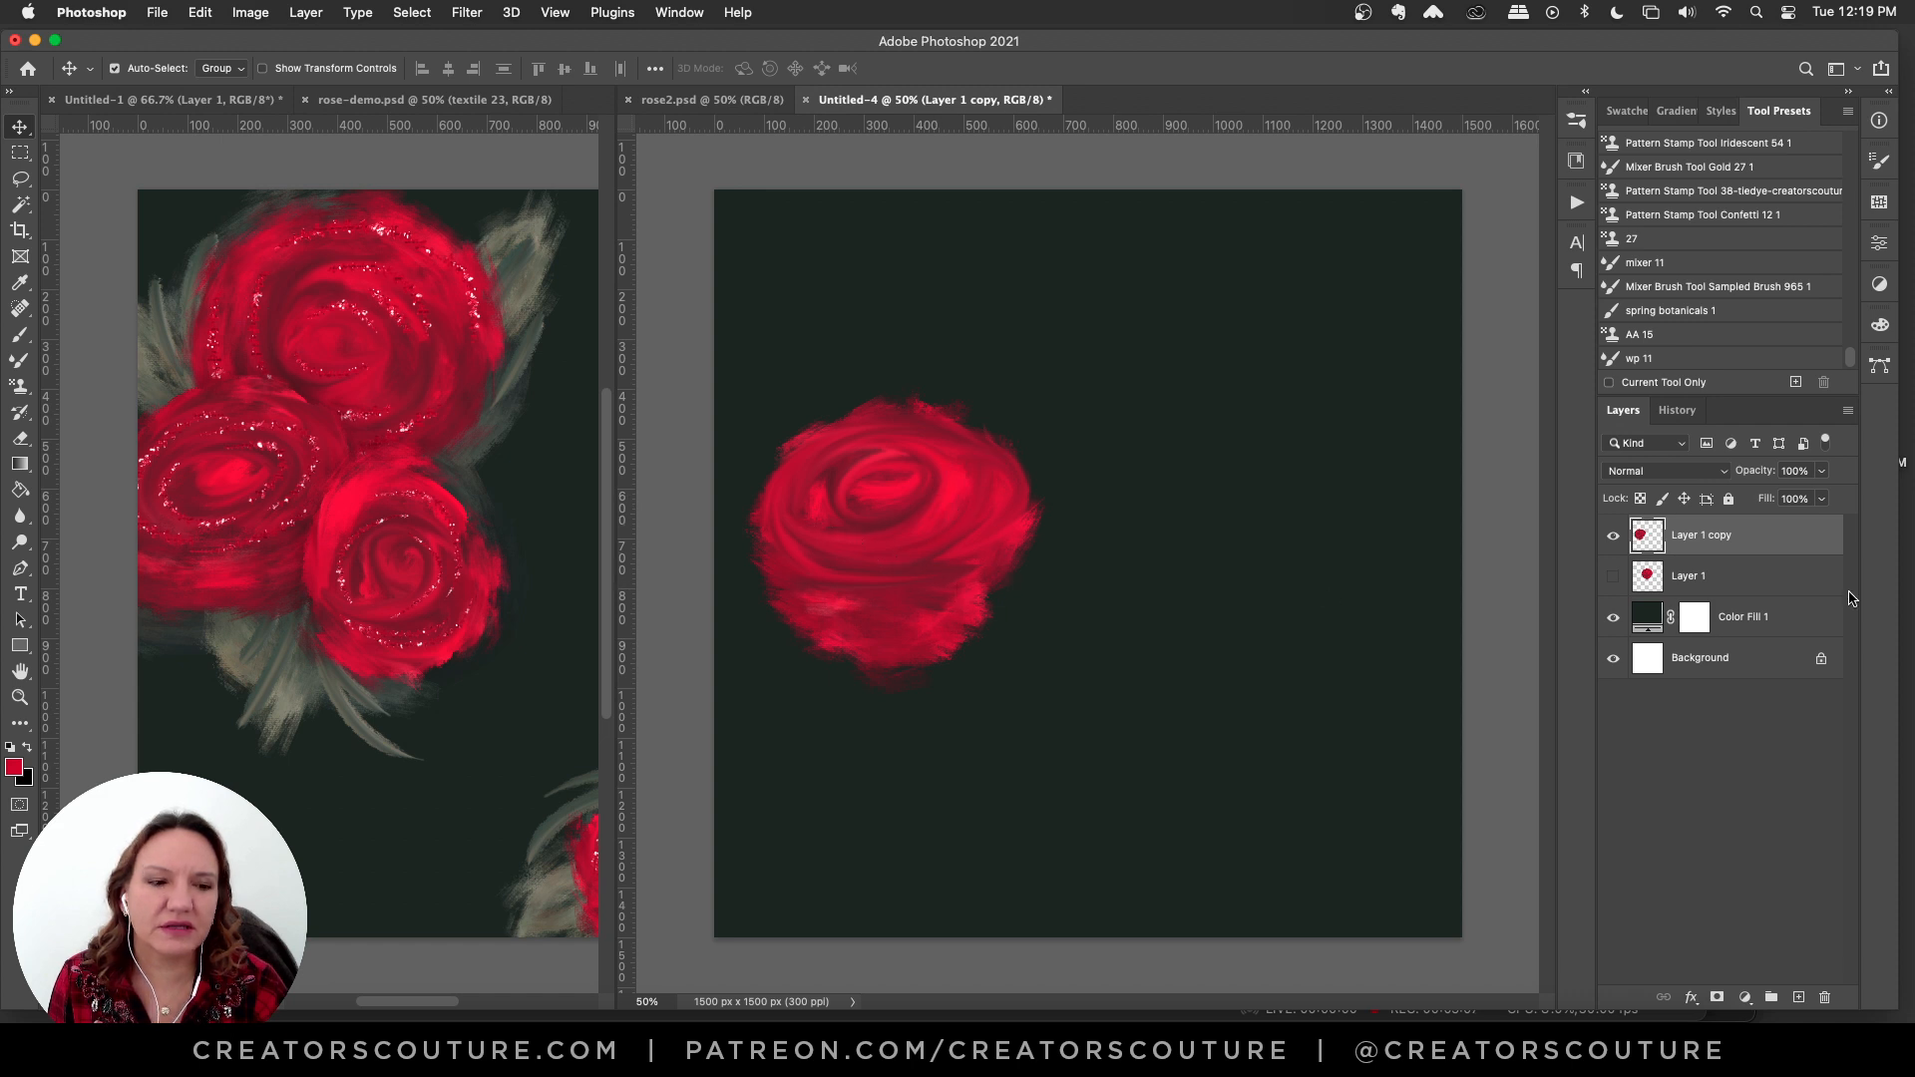
{"action": "left_click", "coordinate": [1615, 586]}
{"action": "left_click_drag", "start_coordinate": [1140, 510], "coordinate": [1343, 542]}
- Blend the petals of the right rose on Layer 1 into a swirl with the Mixer Brush Tool
{"action": "left_click", "coordinate": [20, 360]}
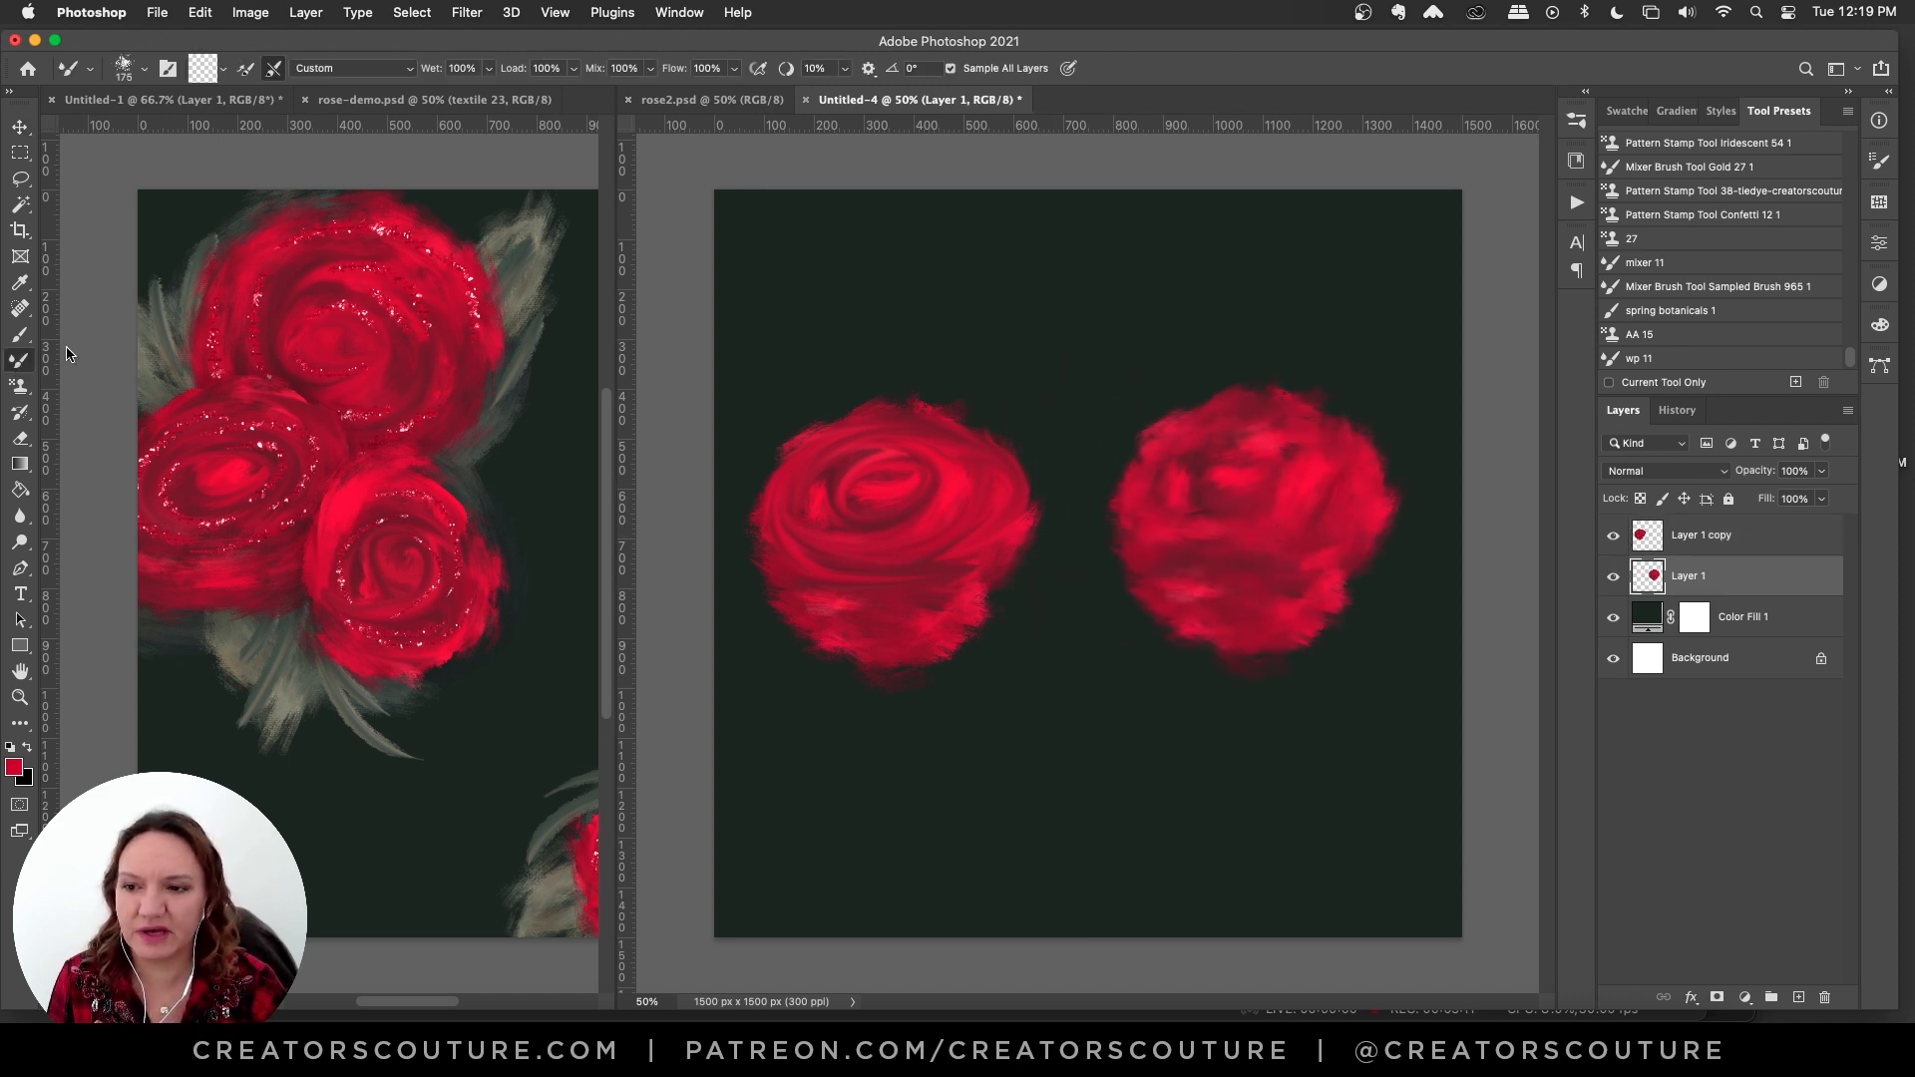
{"action": "mouse_move", "coordinate": [1254, 486]}
{"action": "left_mouse_down"}
{"action": "mouse_move", "coordinate": [1185, 454]}
{"action": "mouse_move", "coordinate": [1267, 517]}
{"action": "mouse_move", "coordinate": [1236, 436]}
{"action": "mouse_move", "coordinate": [1355, 499]}
{"action": "mouse_move", "coordinate": [1304, 518]}
{"action": "mouse_move", "coordinate": [1255, 463]}
{"action": "mouse_move", "coordinate": [1193, 446]}
{"action": "mouse_move", "coordinate": [1368, 481]}
{"action": "mouse_move", "coordinate": [1358, 520]}
{"action": "mouse_move", "coordinate": [1216, 433]}
{"action": "mouse_move", "coordinate": [1351, 469]}
{"action": "mouse_move", "coordinate": [1333, 555]}
{"action": "mouse_move", "coordinate": [1287, 479]}
{"action": "mouse_move", "coordinate": [1178, 530]}
{"action": "mouse_move", "coordinate": [1231, 669]}
{"action": "mouse_move", "coordinate": [1285, 420]}
{"action": "mouse_move", "coordinate": [1227, 408]}
{"action": "mouse_move", "coordinate": [1348, 528]}
{"action": "mouse_move", "coordinate": [1412, 523]}
{"action": "mouse_move", "coordinate": [1308, 403]}
{"action": "mouse_move", "coordinate": [1254, 560]}
{"action": "left_mouse_up"}
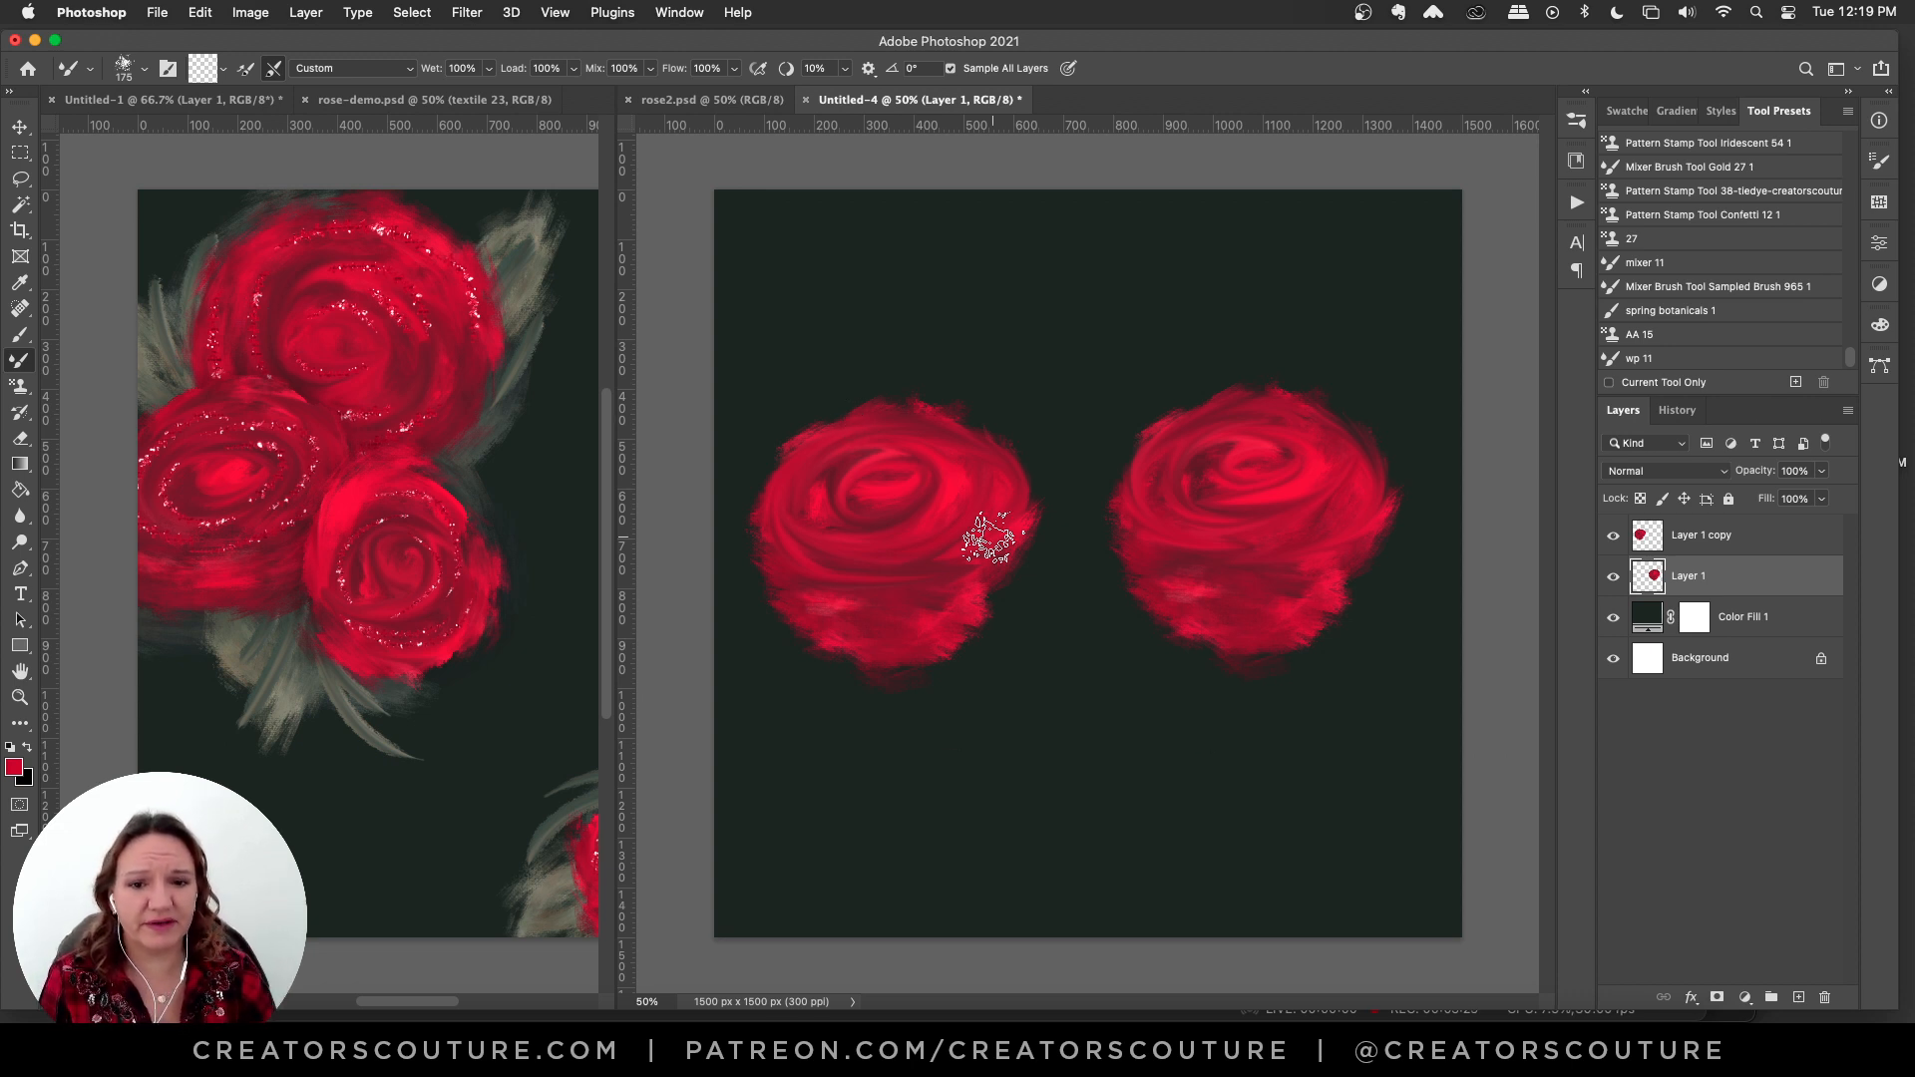
- Add an empty layer above Layer 1 copy and apply the Textile 23 Color style from the library to it
{"action": "left_click", "coordinate": [1740, 544]}
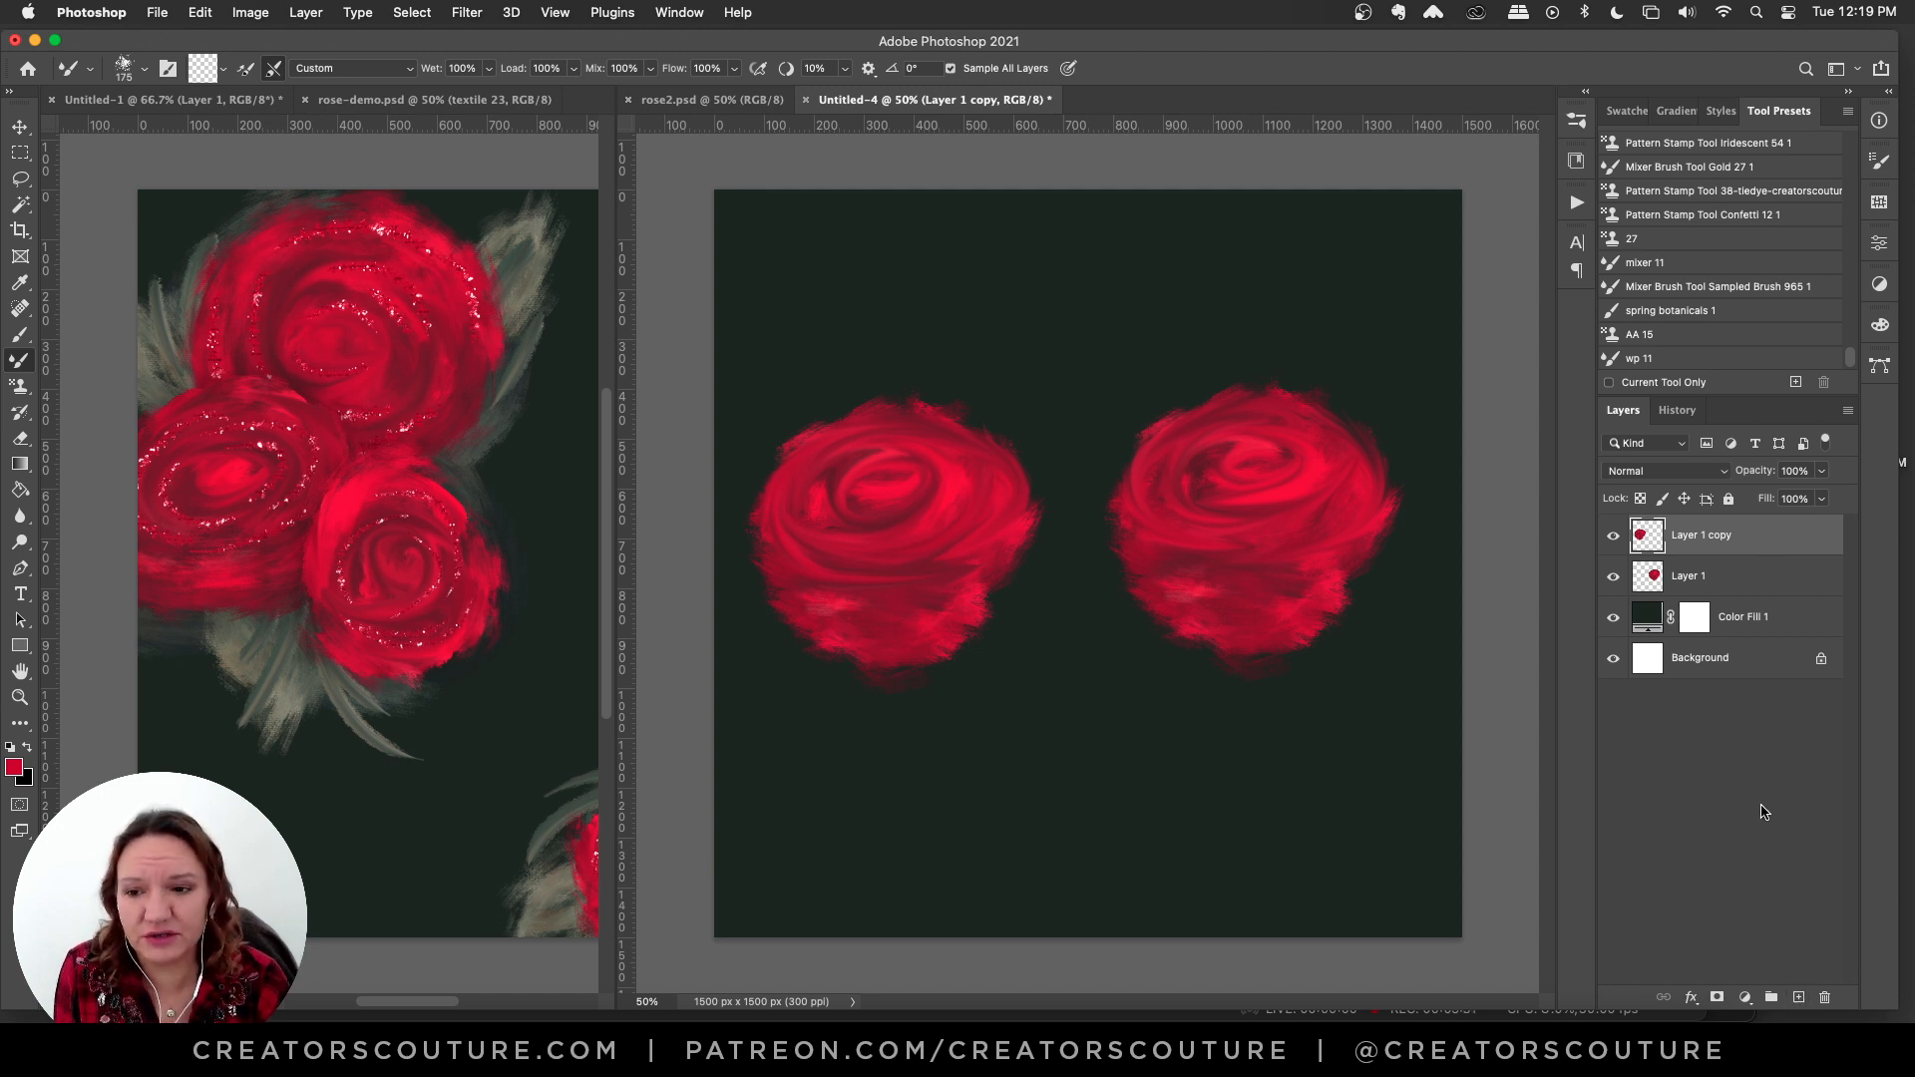
{"action": "left_click", "coordinate": [1798, 999]}
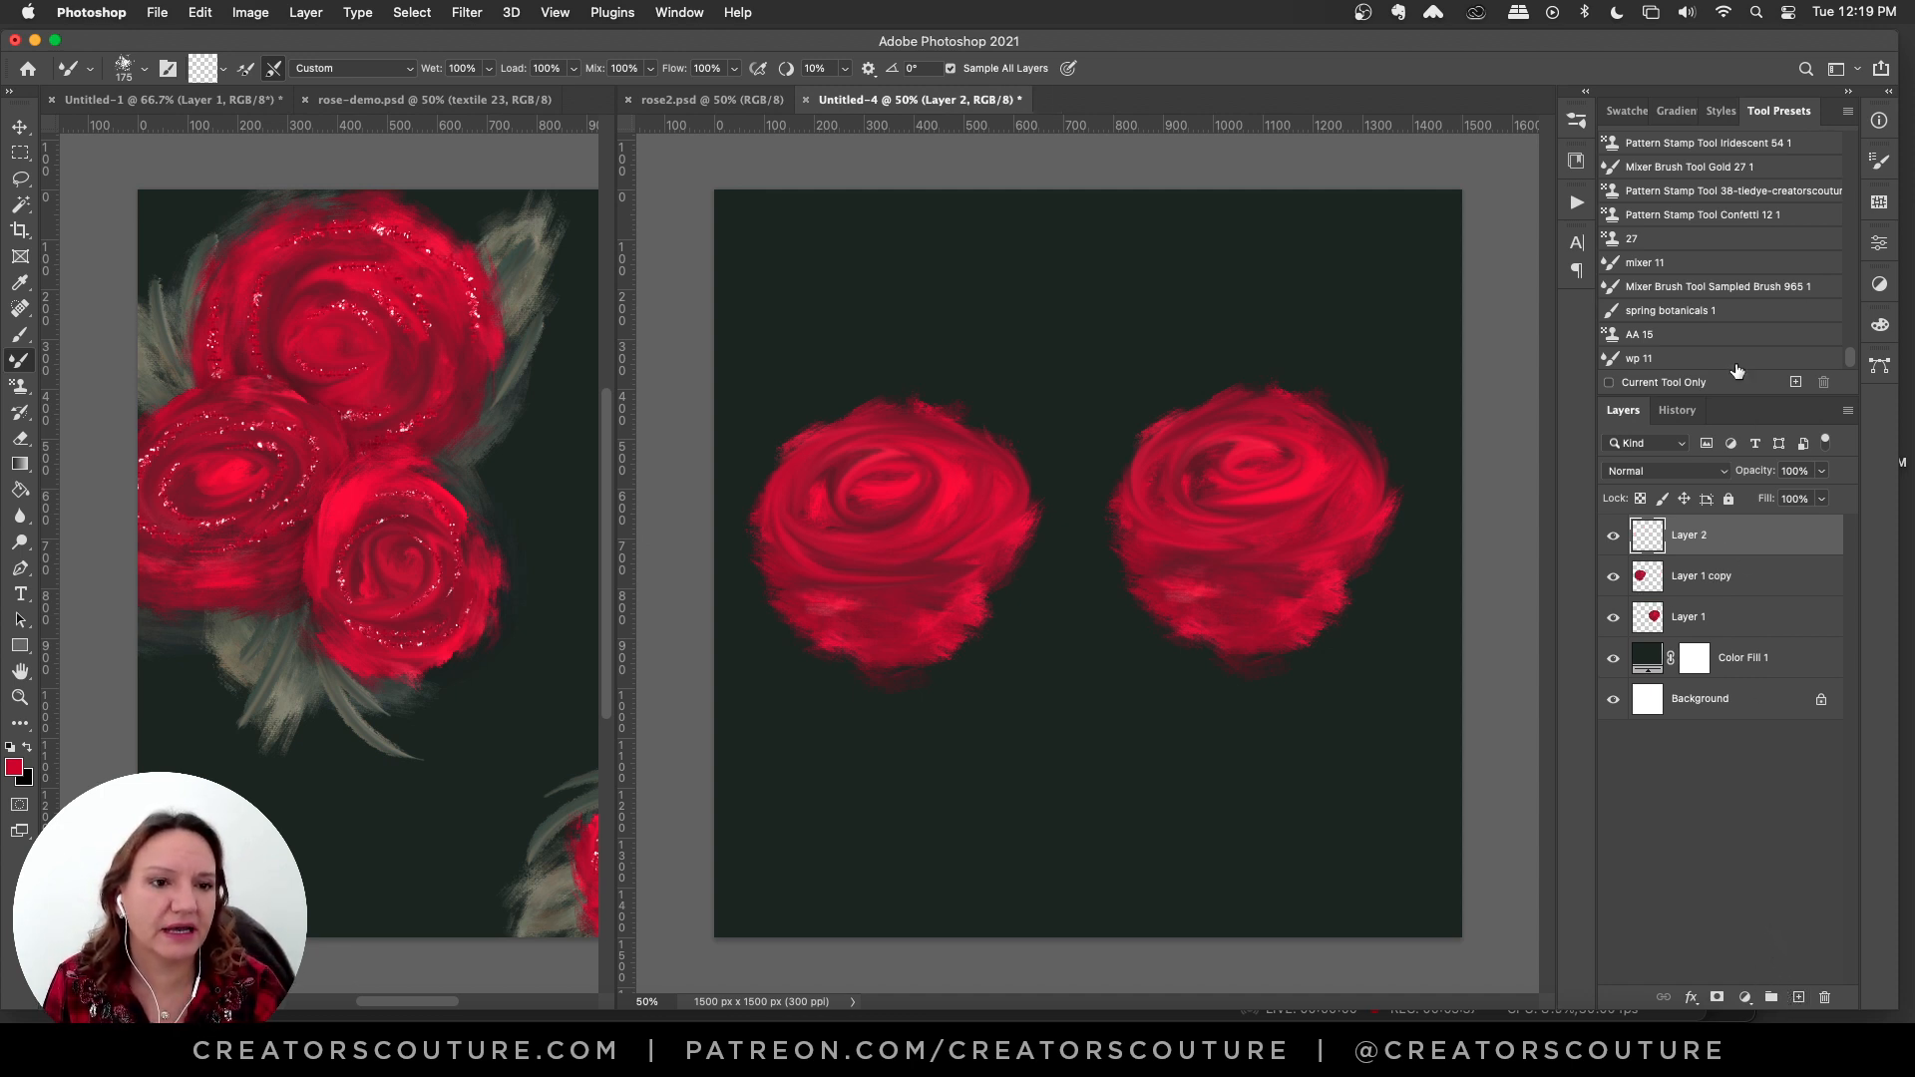
{"action": "left_click", "coordinate": [1575, 163]}
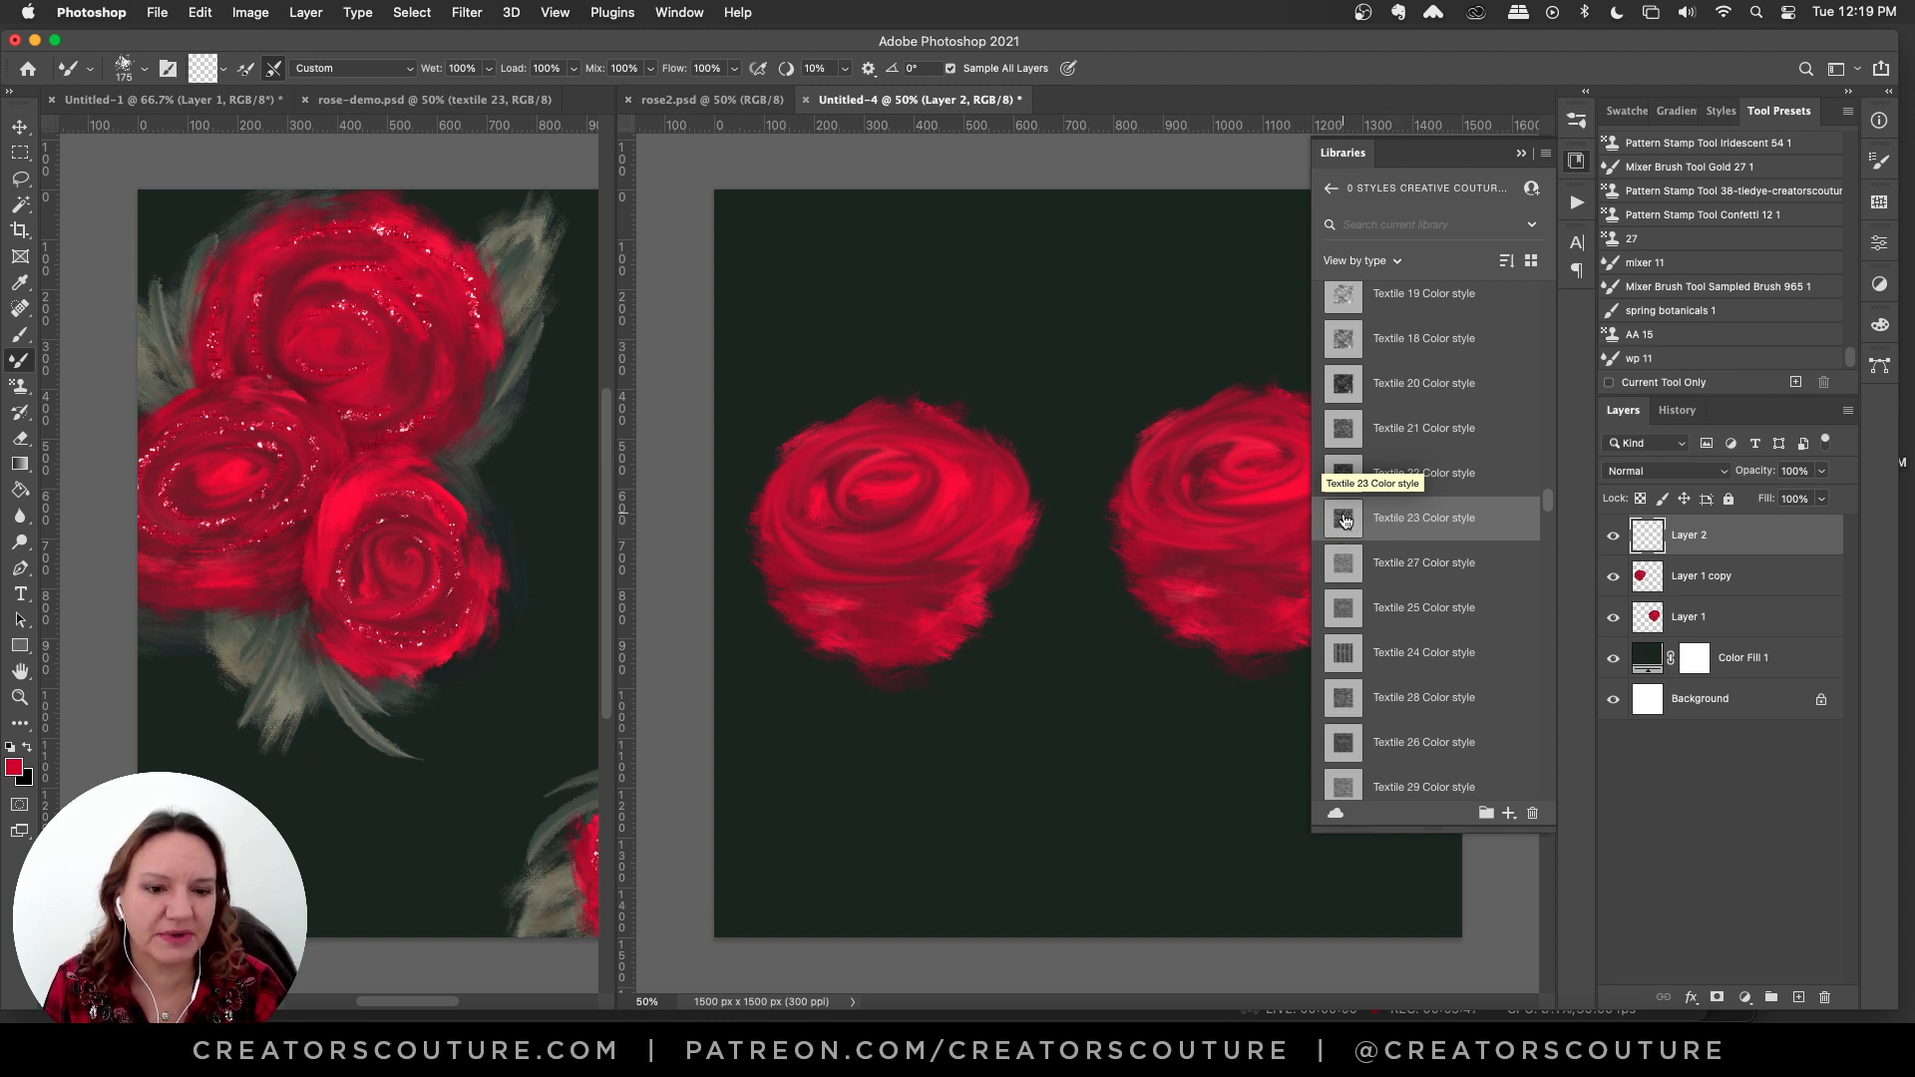
{"action": "left_click", "coordinate": [1343, 519]}
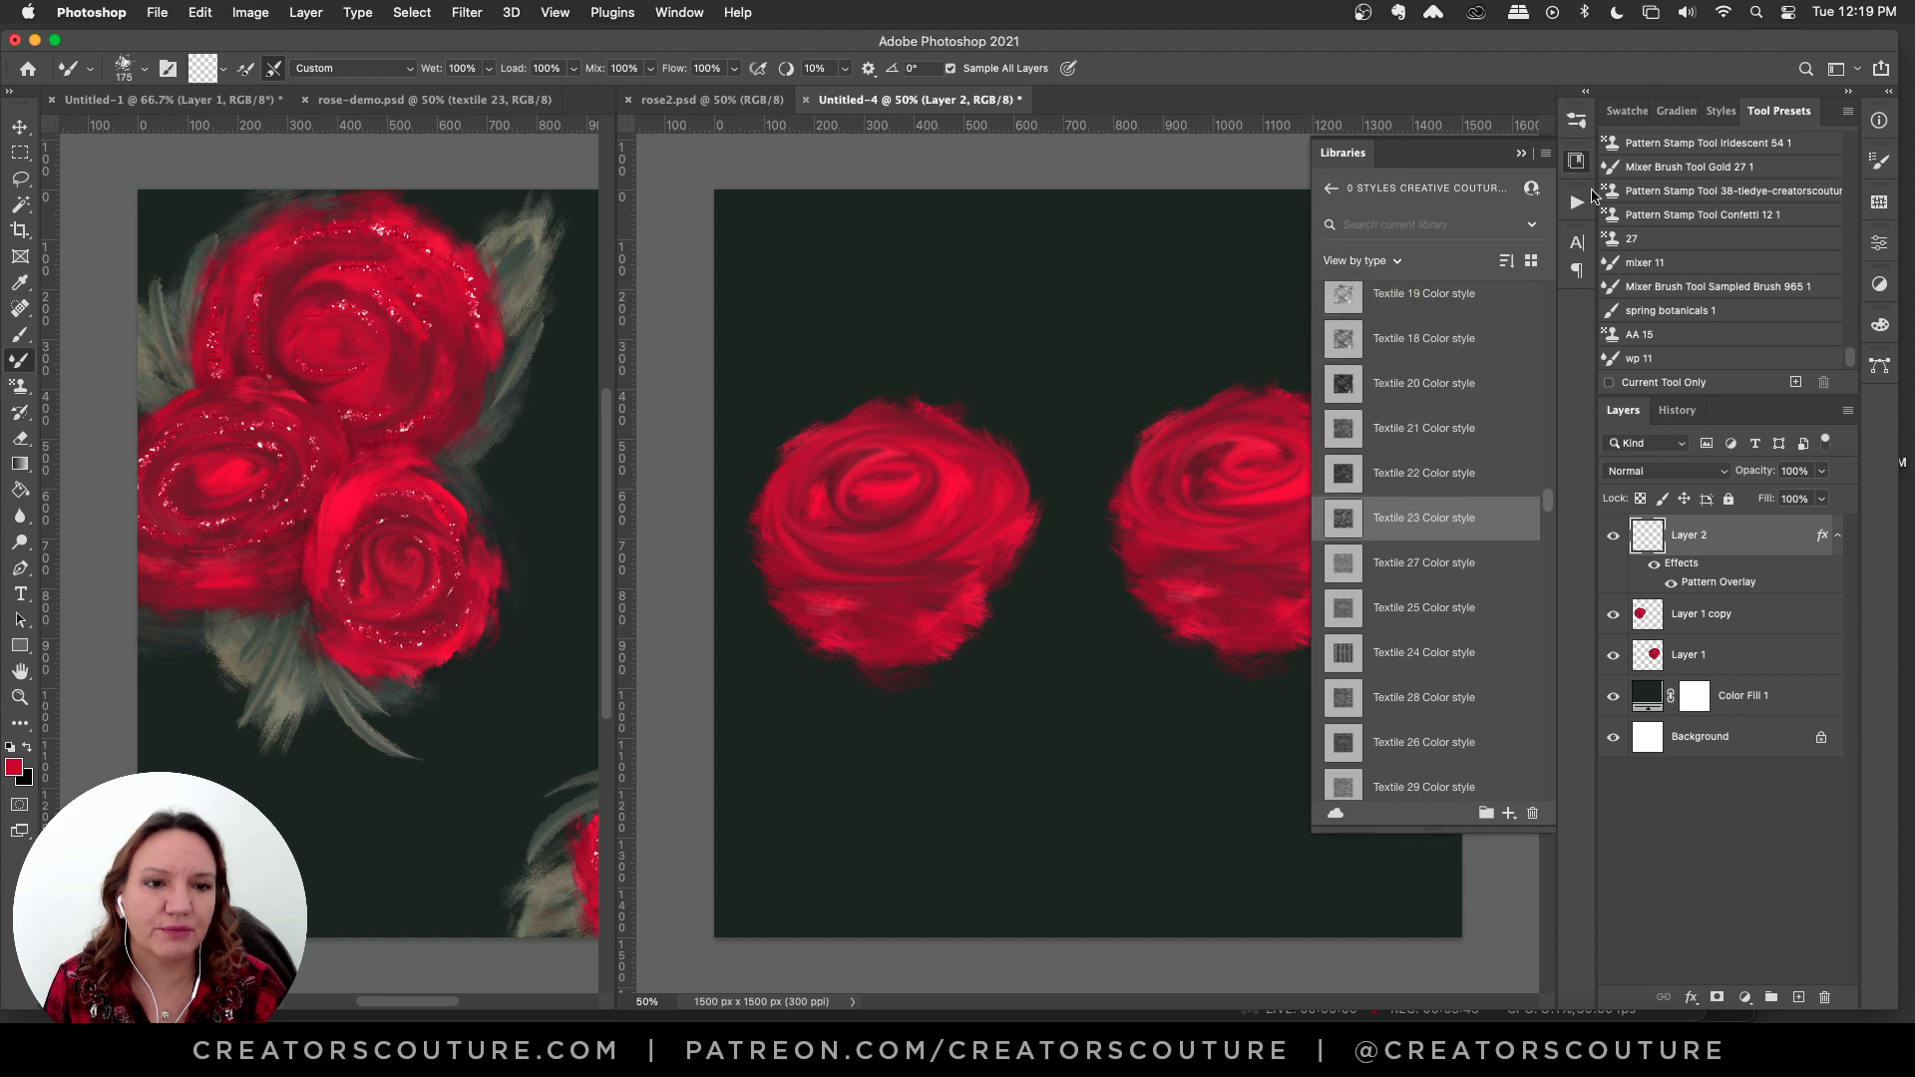
{"action": "left_click", "coordinate": [1577, 163]}
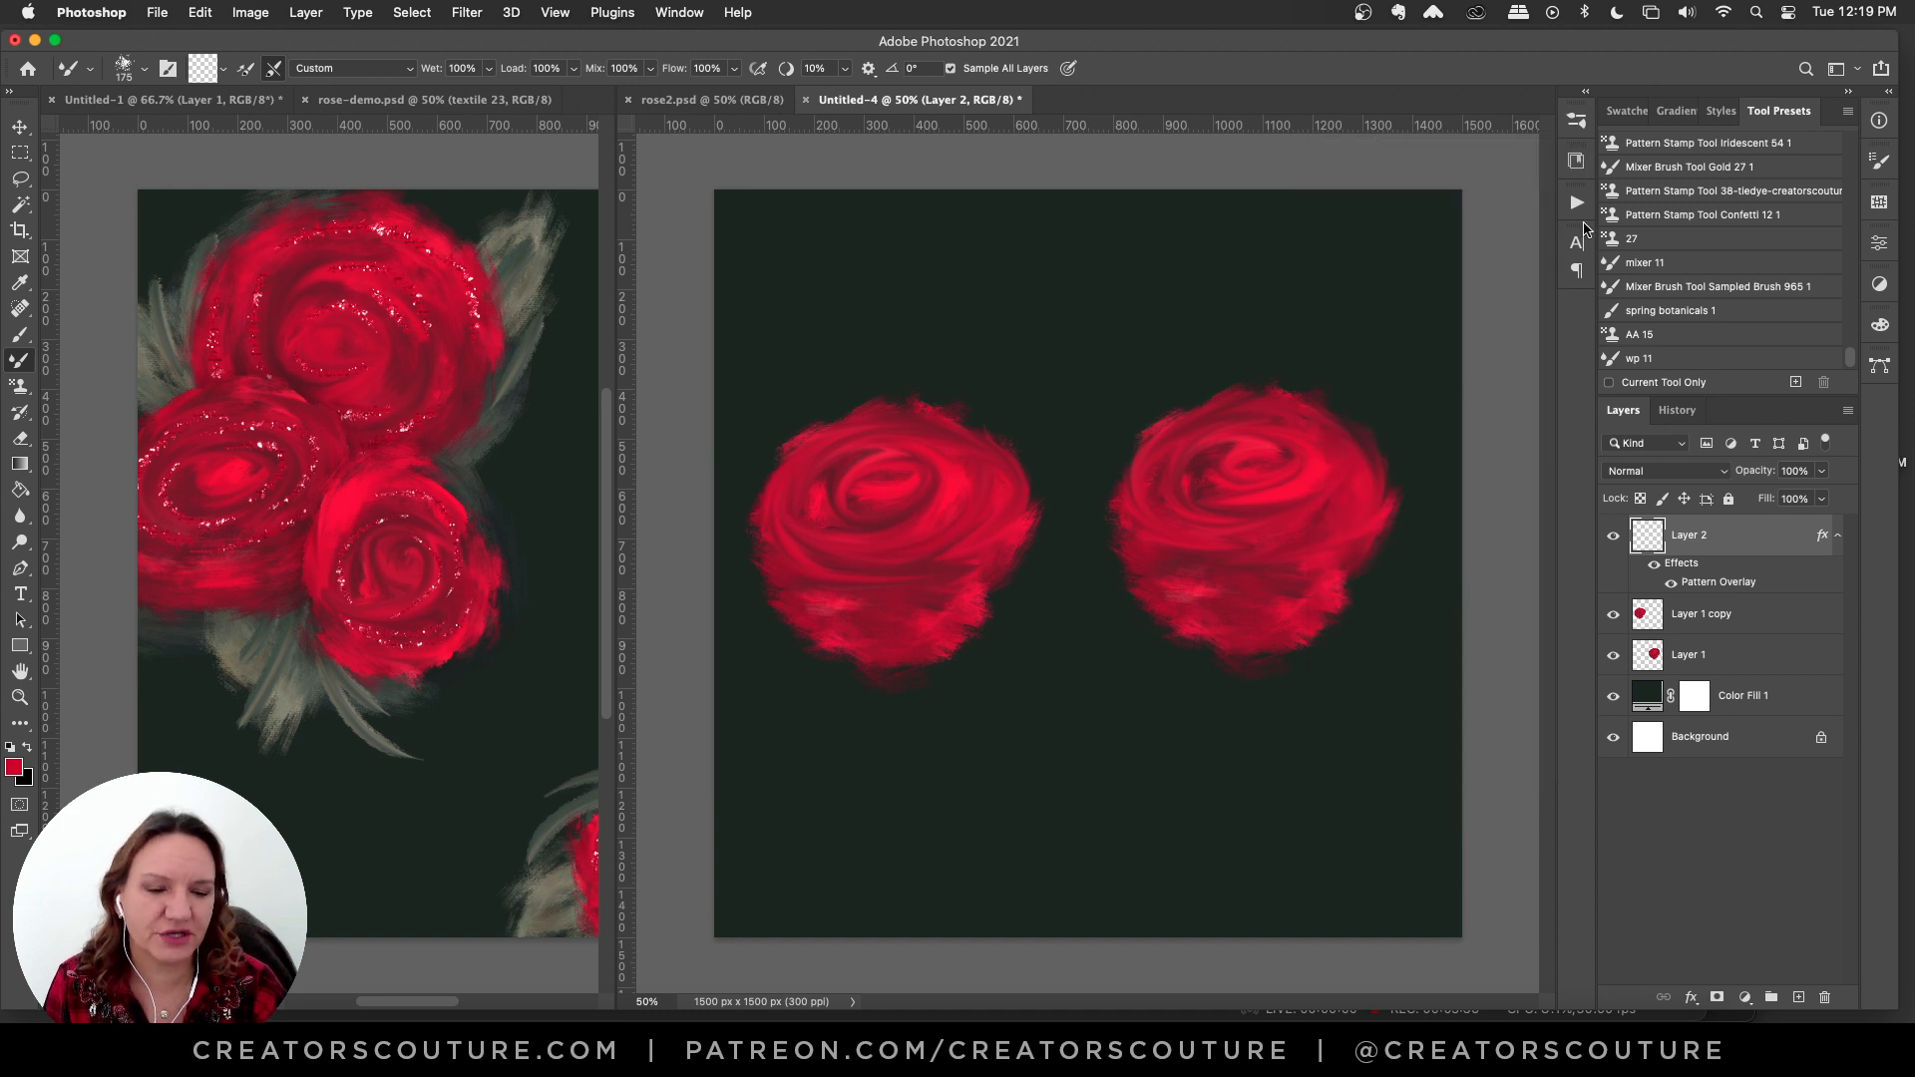
{"action": "left_click", "coordinate": [1835, 537]}
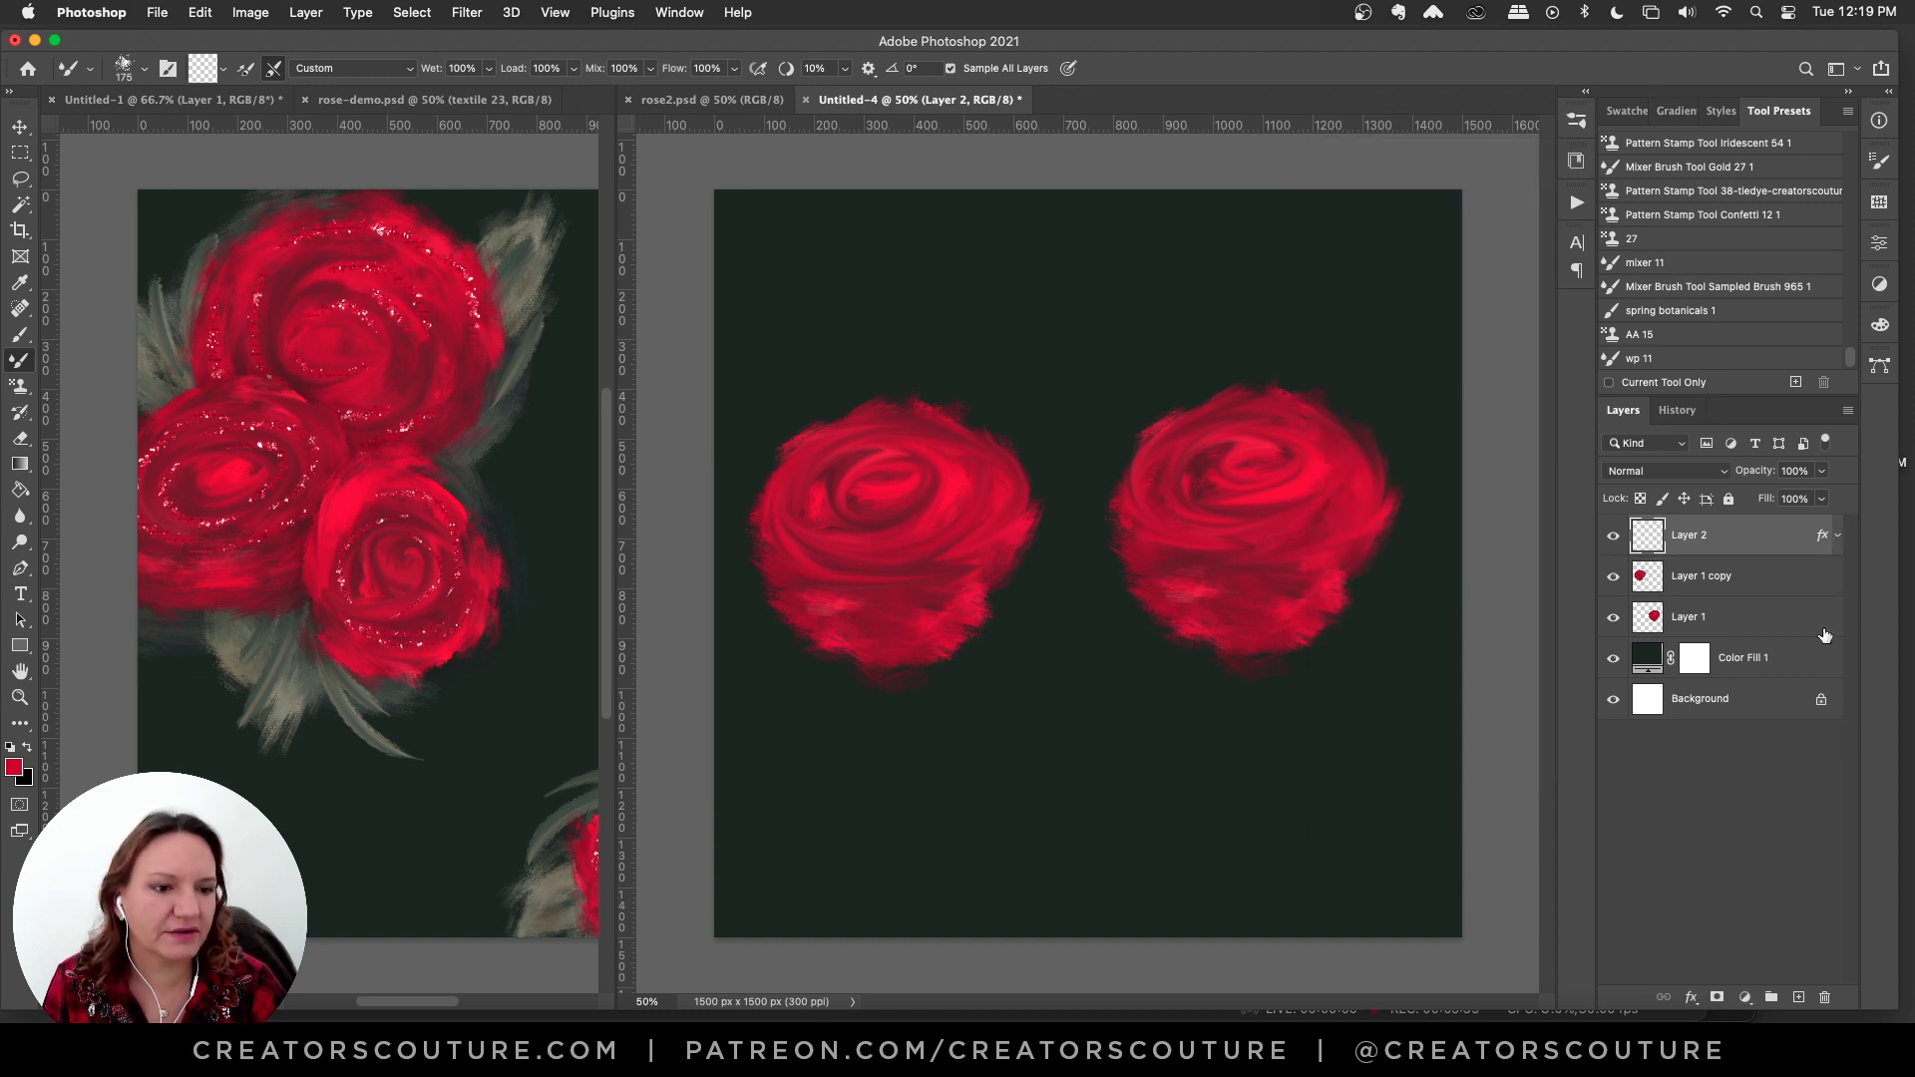
- Add a plain empty layer above Layer 2 and load the spring botanicals 1 brush preset
{"action": "left_click", "coordinate": [1798, 997]}
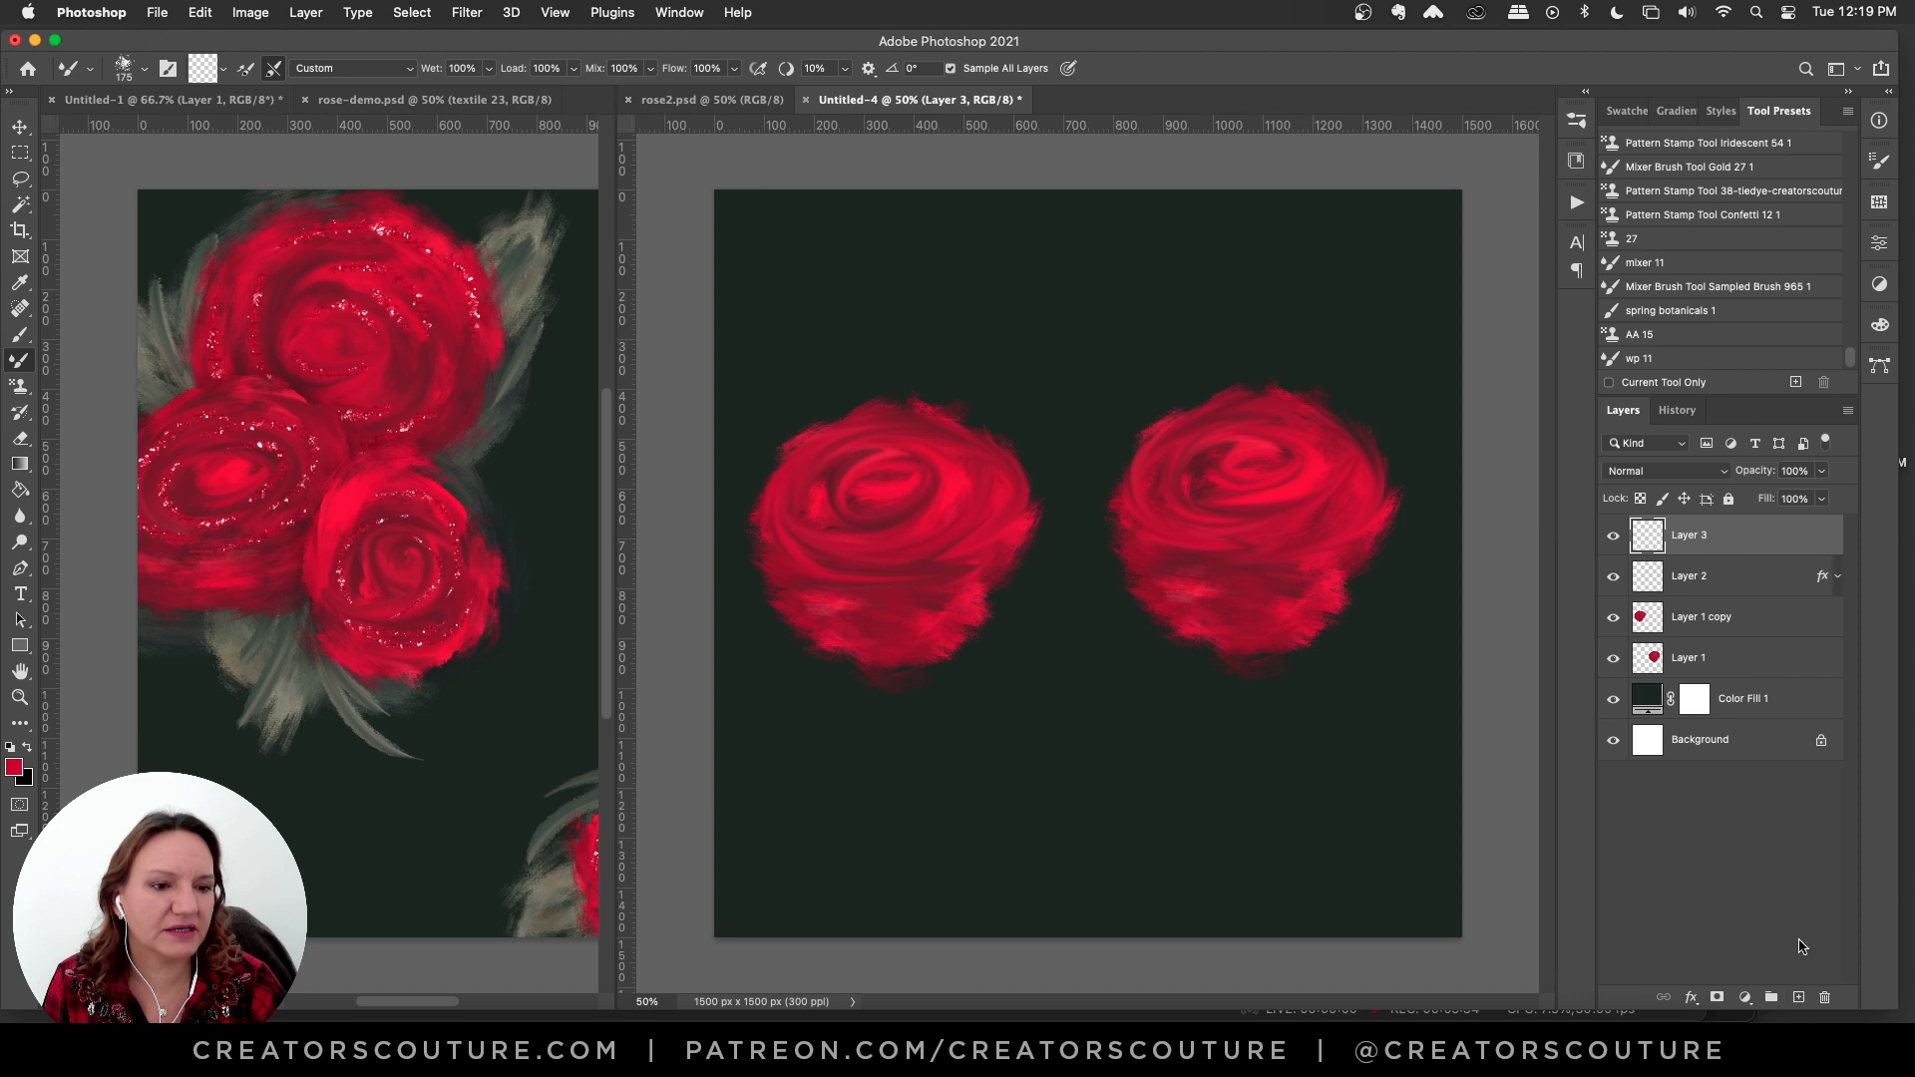
{"action": "left_click", "coordinate": [1664, 312]}
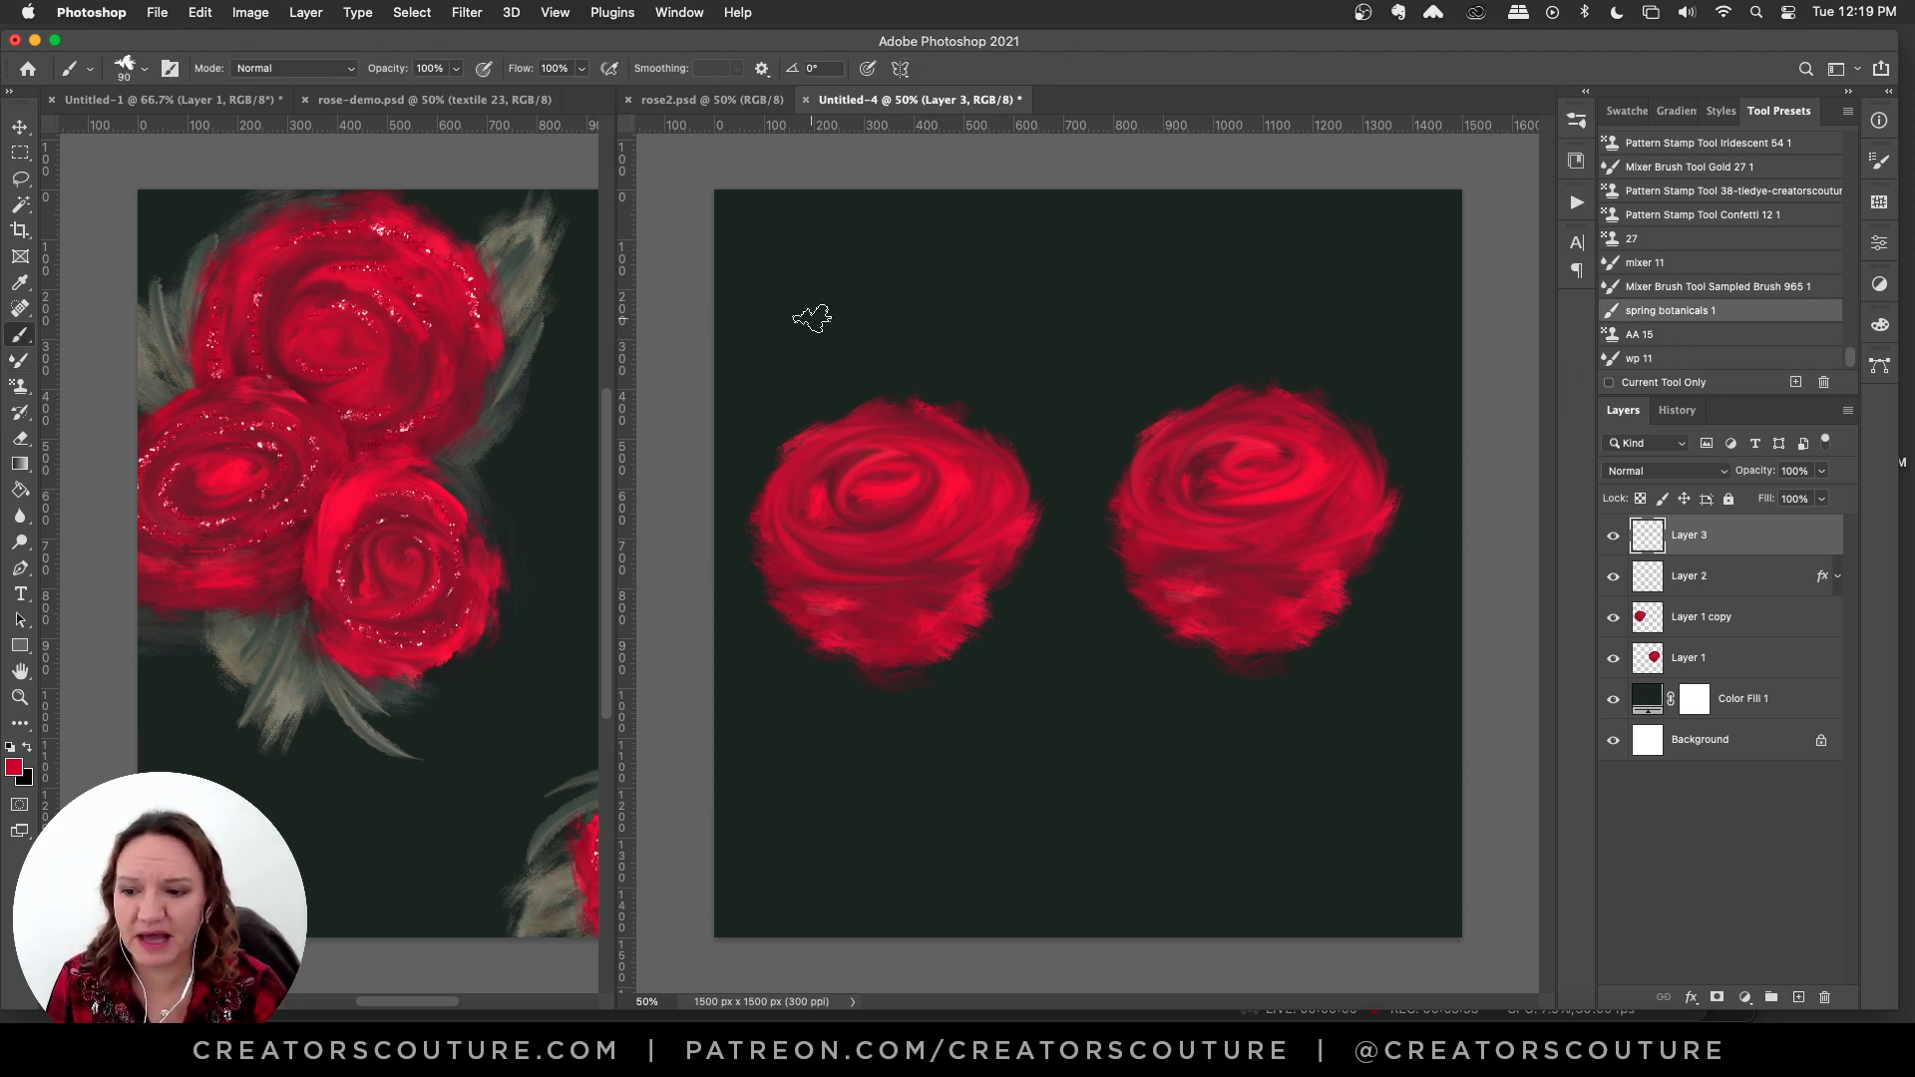
- Try straight, wavy and looping red botanical strokes above the roses on Layer 3, undoing each one
{"action": "left_click_drag", "start_coordinate": [756, 320], "coordinate": [1289, 260]}
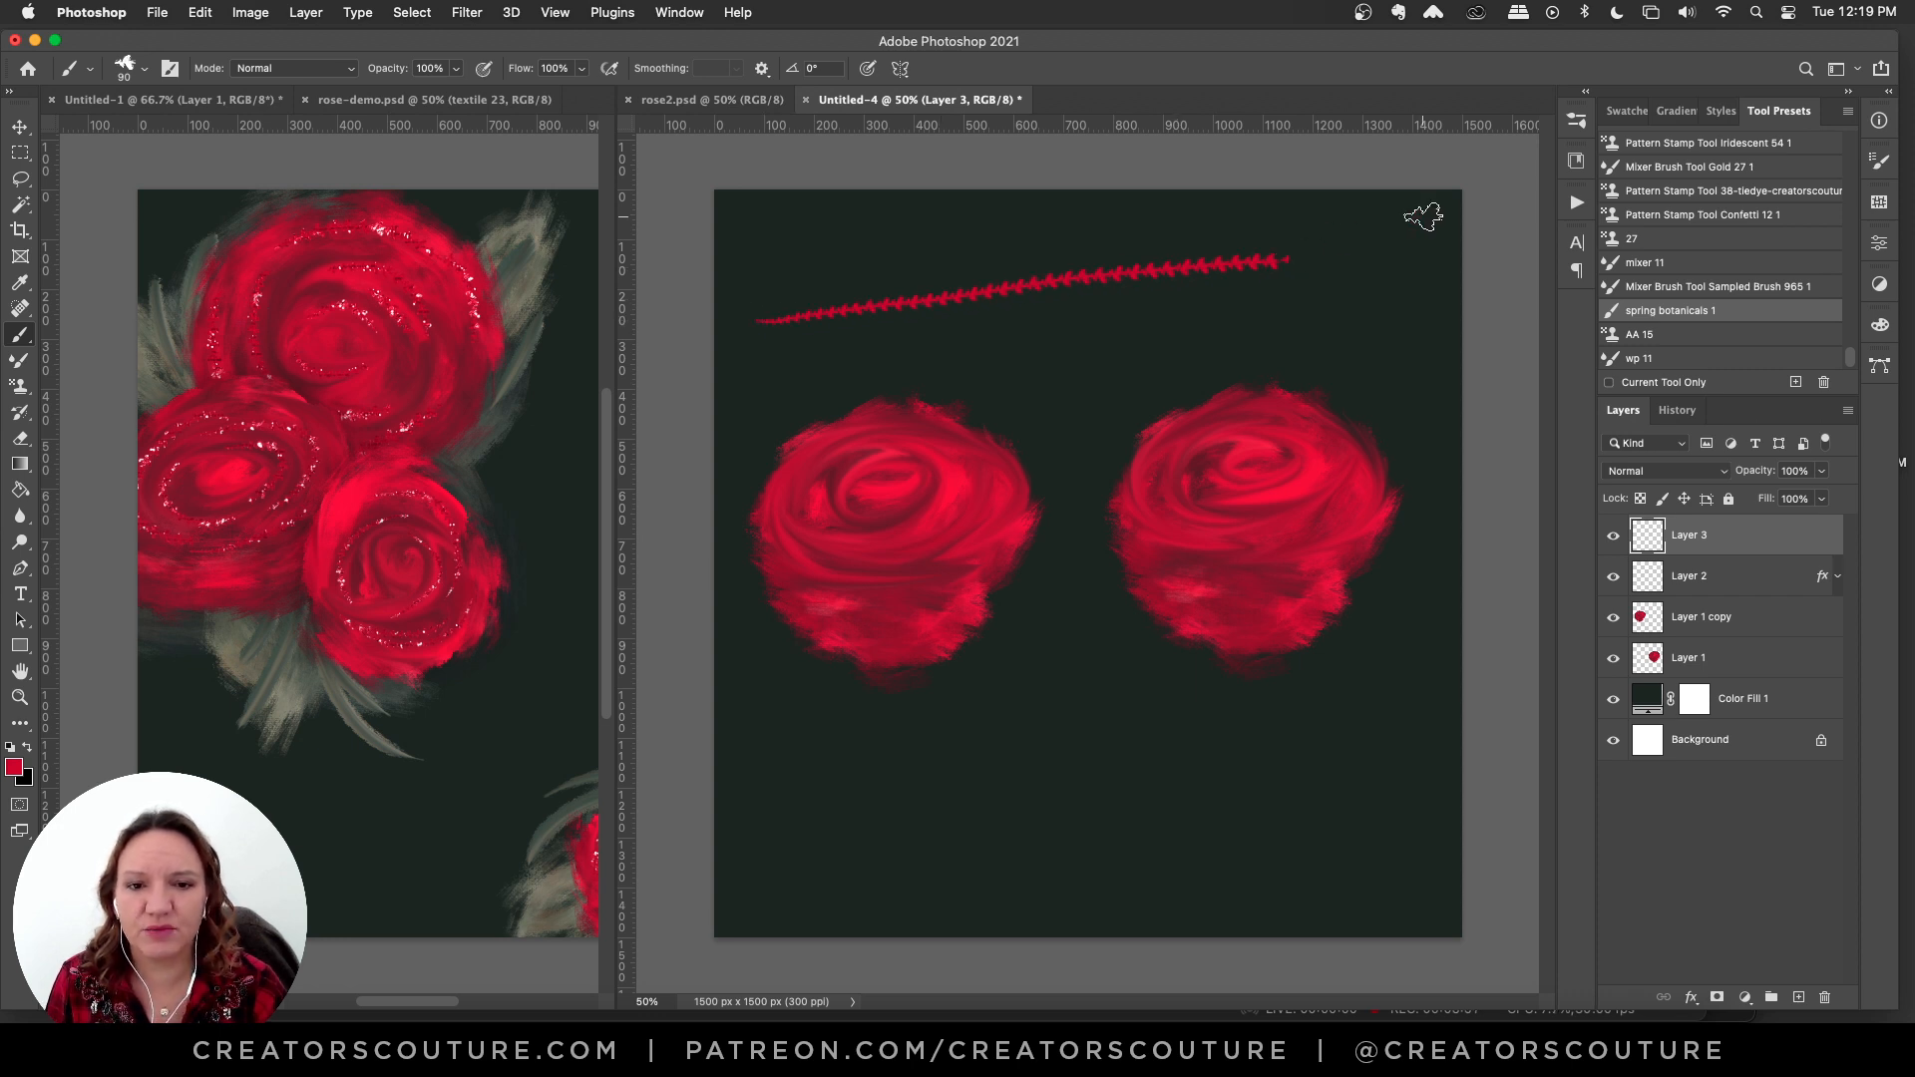
{"action": "key", "text": "super+z"}
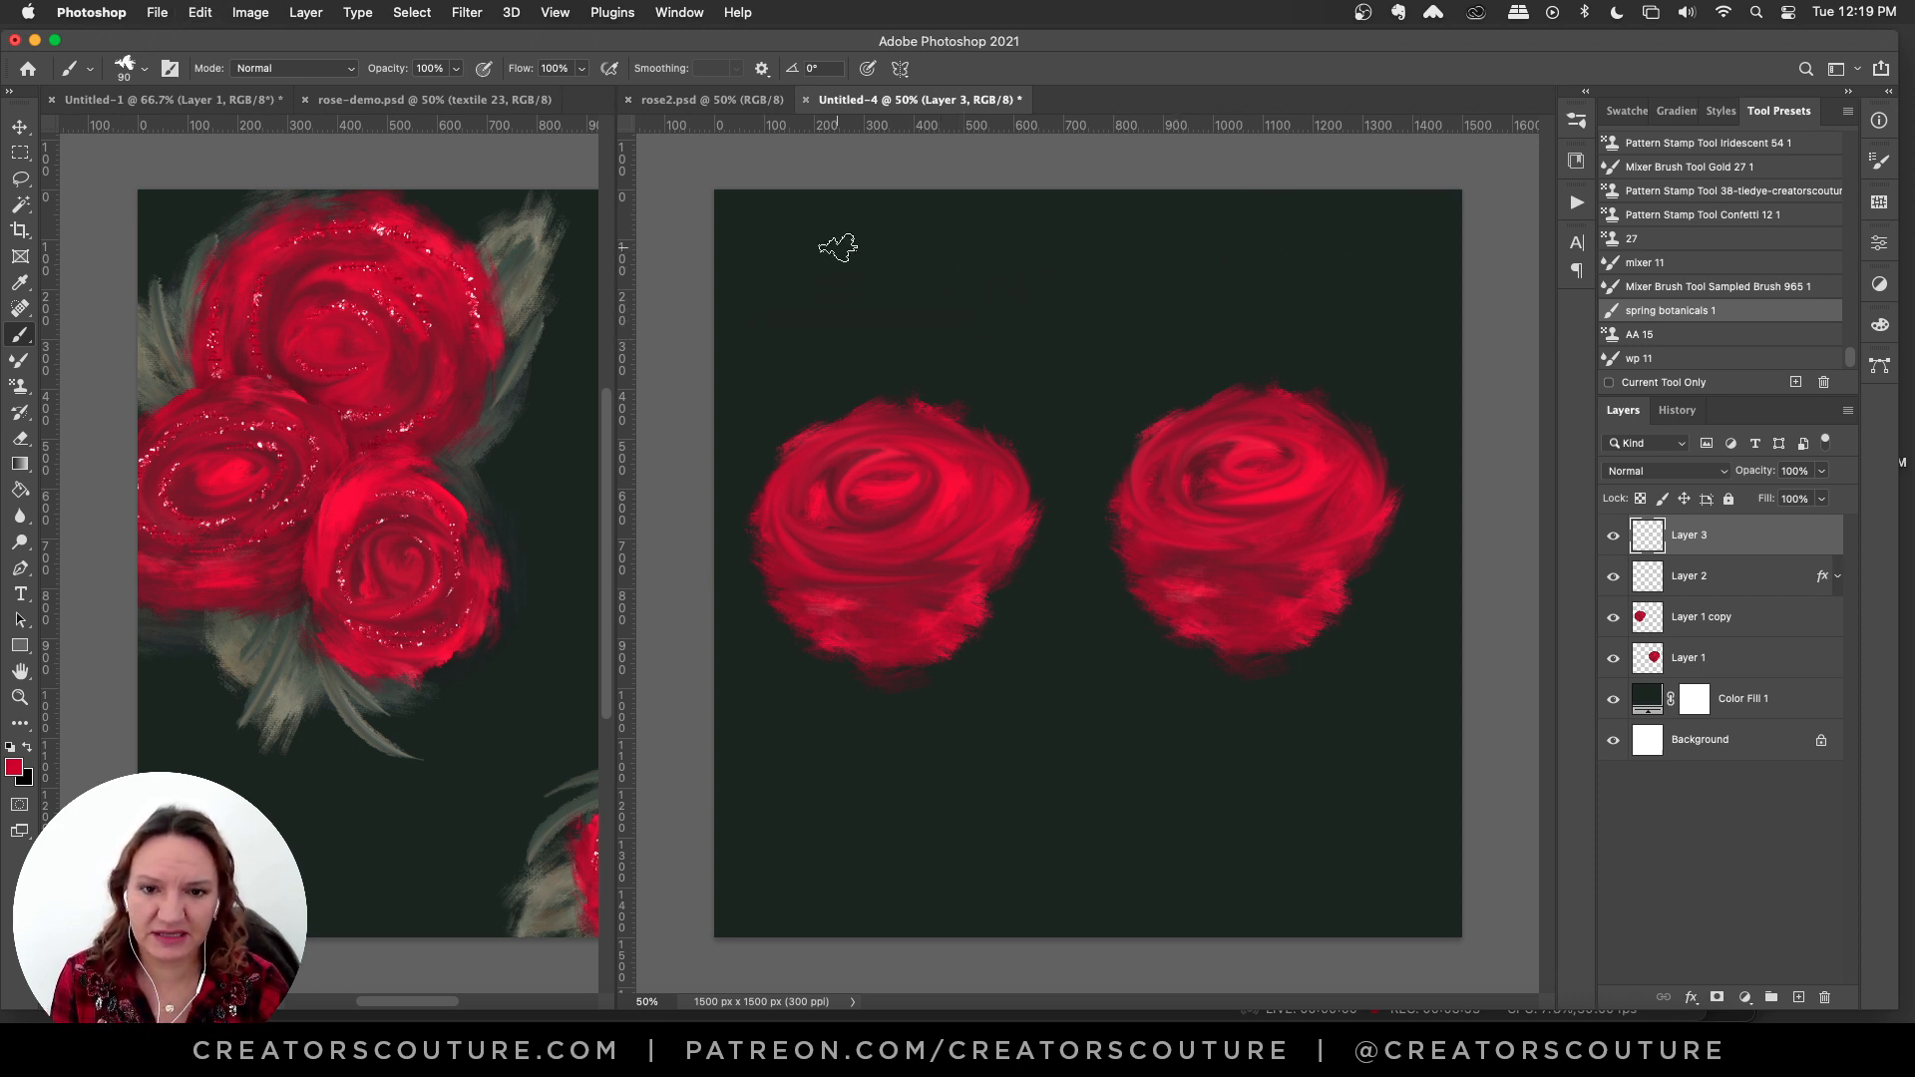
{"action": "left_click_drag", "start_coordinate": [837, 246], "coordinate": [1196, 342]}
{"action": "key", "text": "super+z"}
{"action": "mouse_move", "coordinate": [846, 249]}
{"action": "left_mouse_down"}
{"action": "mouse_move", "coordinate": [1145, 256]}
{"action": "mouse_move", "coordinate": [1346, 319]}
{"action": "left_mouse_up"}
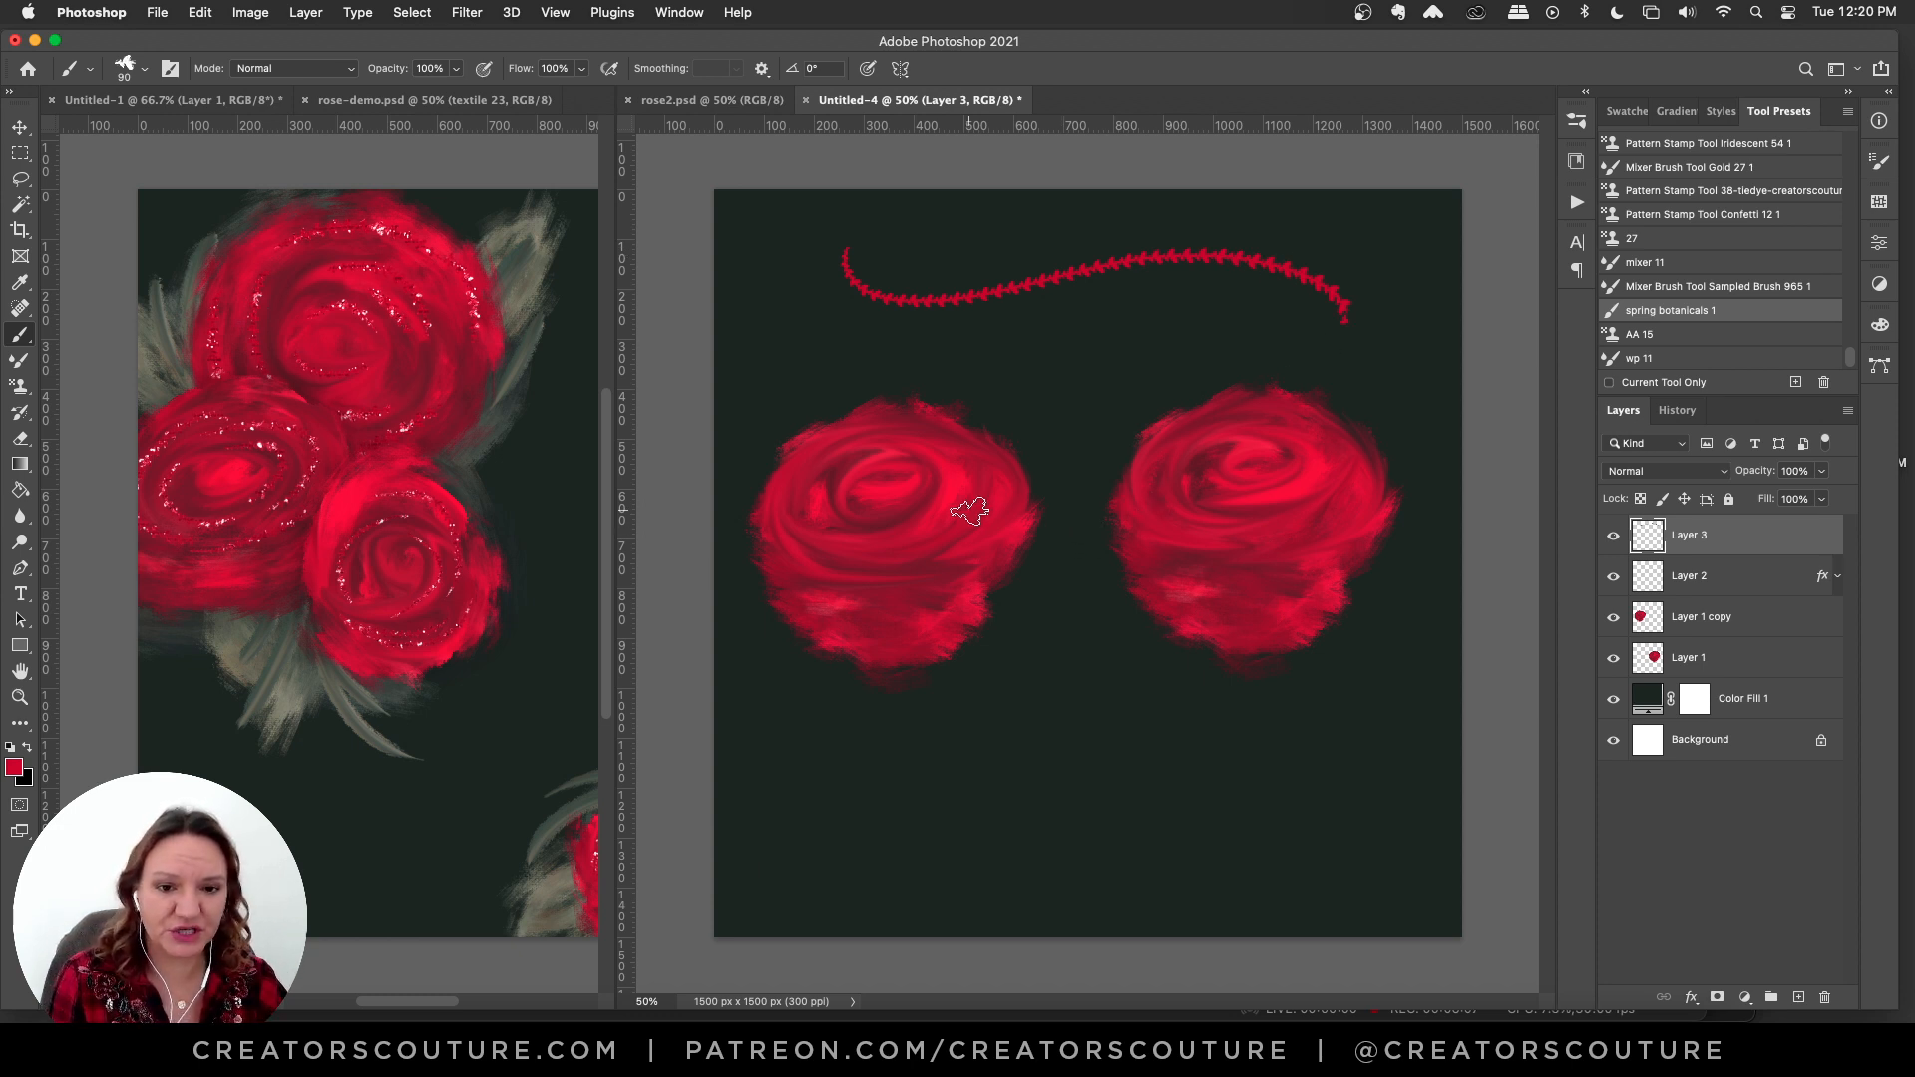
{"action": "key", "text": "super+z"}
{"action": "mouse_move", "coordinate": [863, 284]}
{"action": "left_mouse_down"}
{"action": "mouse_move", "coordinate": [961, 350]}
{"action": "mouse_move", "coordinate": [1247, 385]}
{"action": "mouse_move", "coordinate": [1168, 427]}
{"action": "left_mouse_up"}
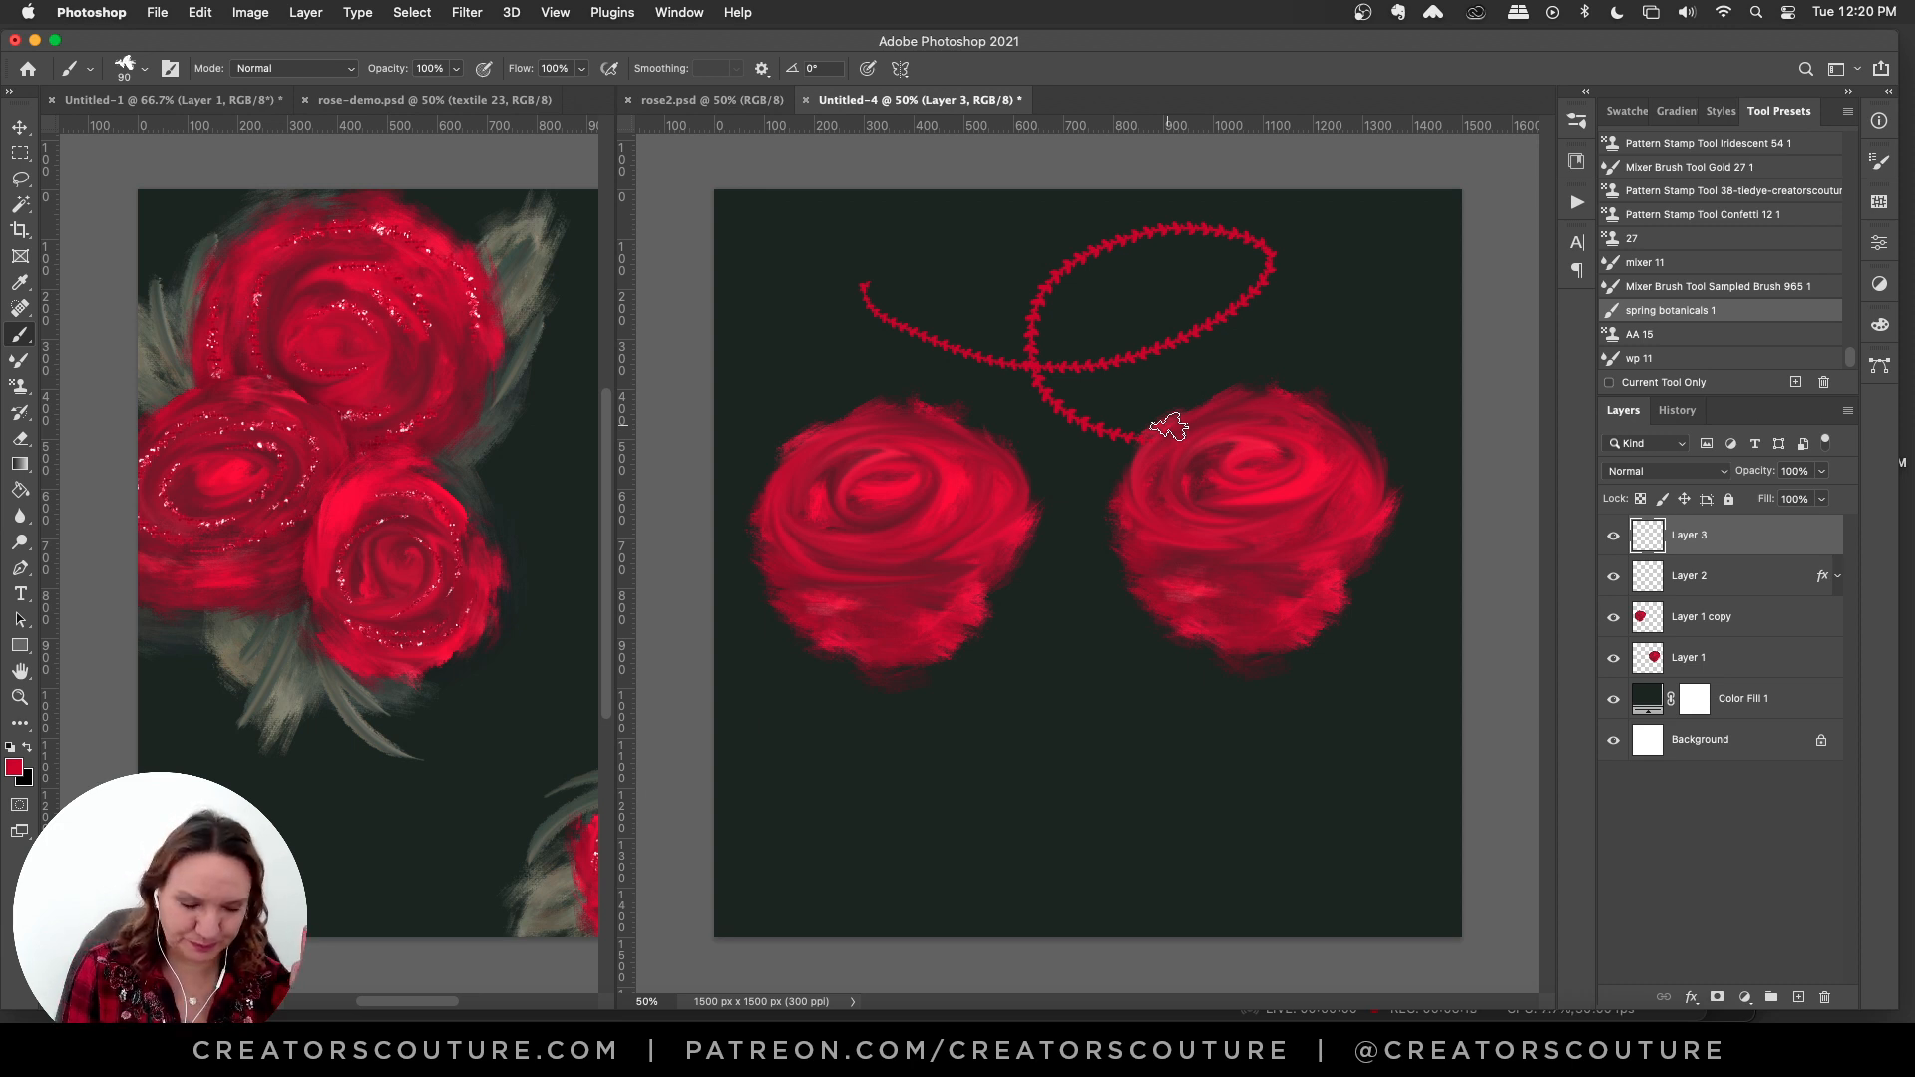
{"action": "key", "text": "super+z"}
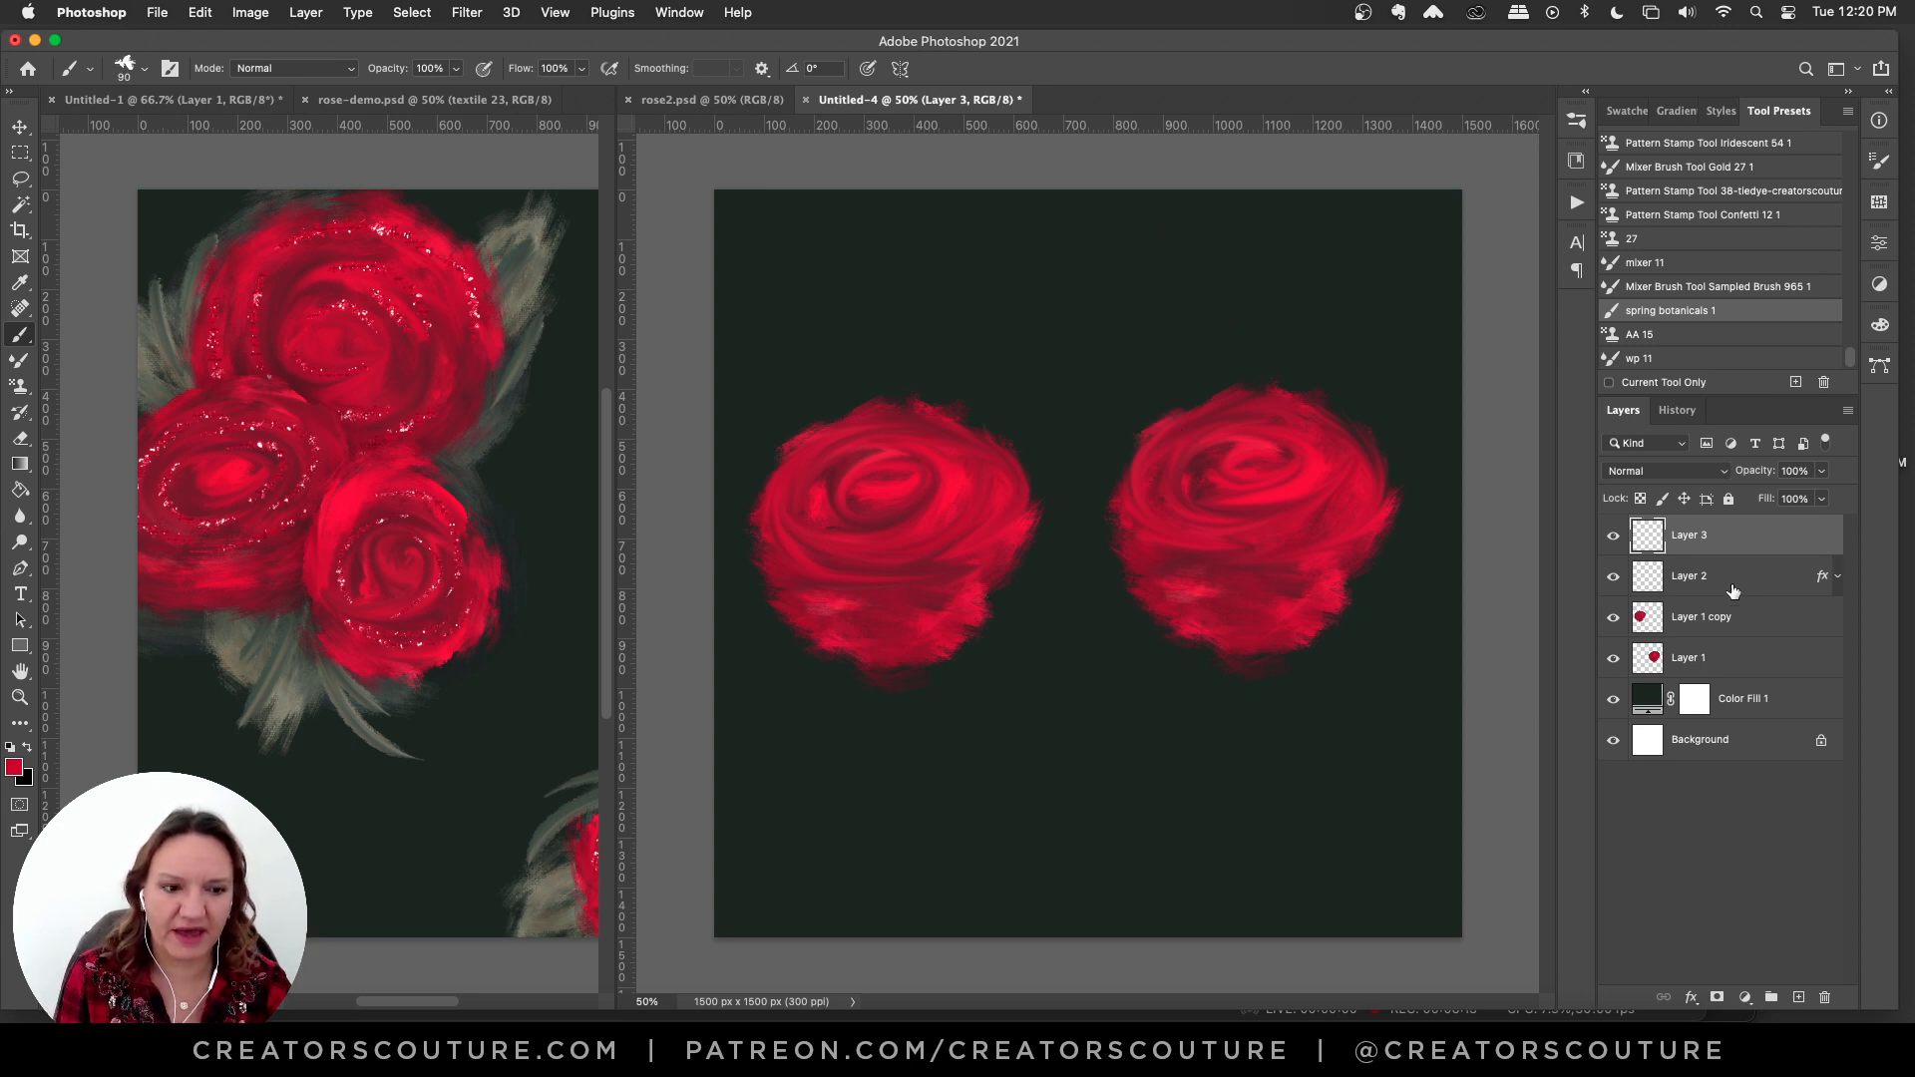
- Paint glittering accents along the curved petals of the left rose on the styled Layer 2 with the spring botanicals brush
{"action": "left_click", "coordinate": [1723, 586]}
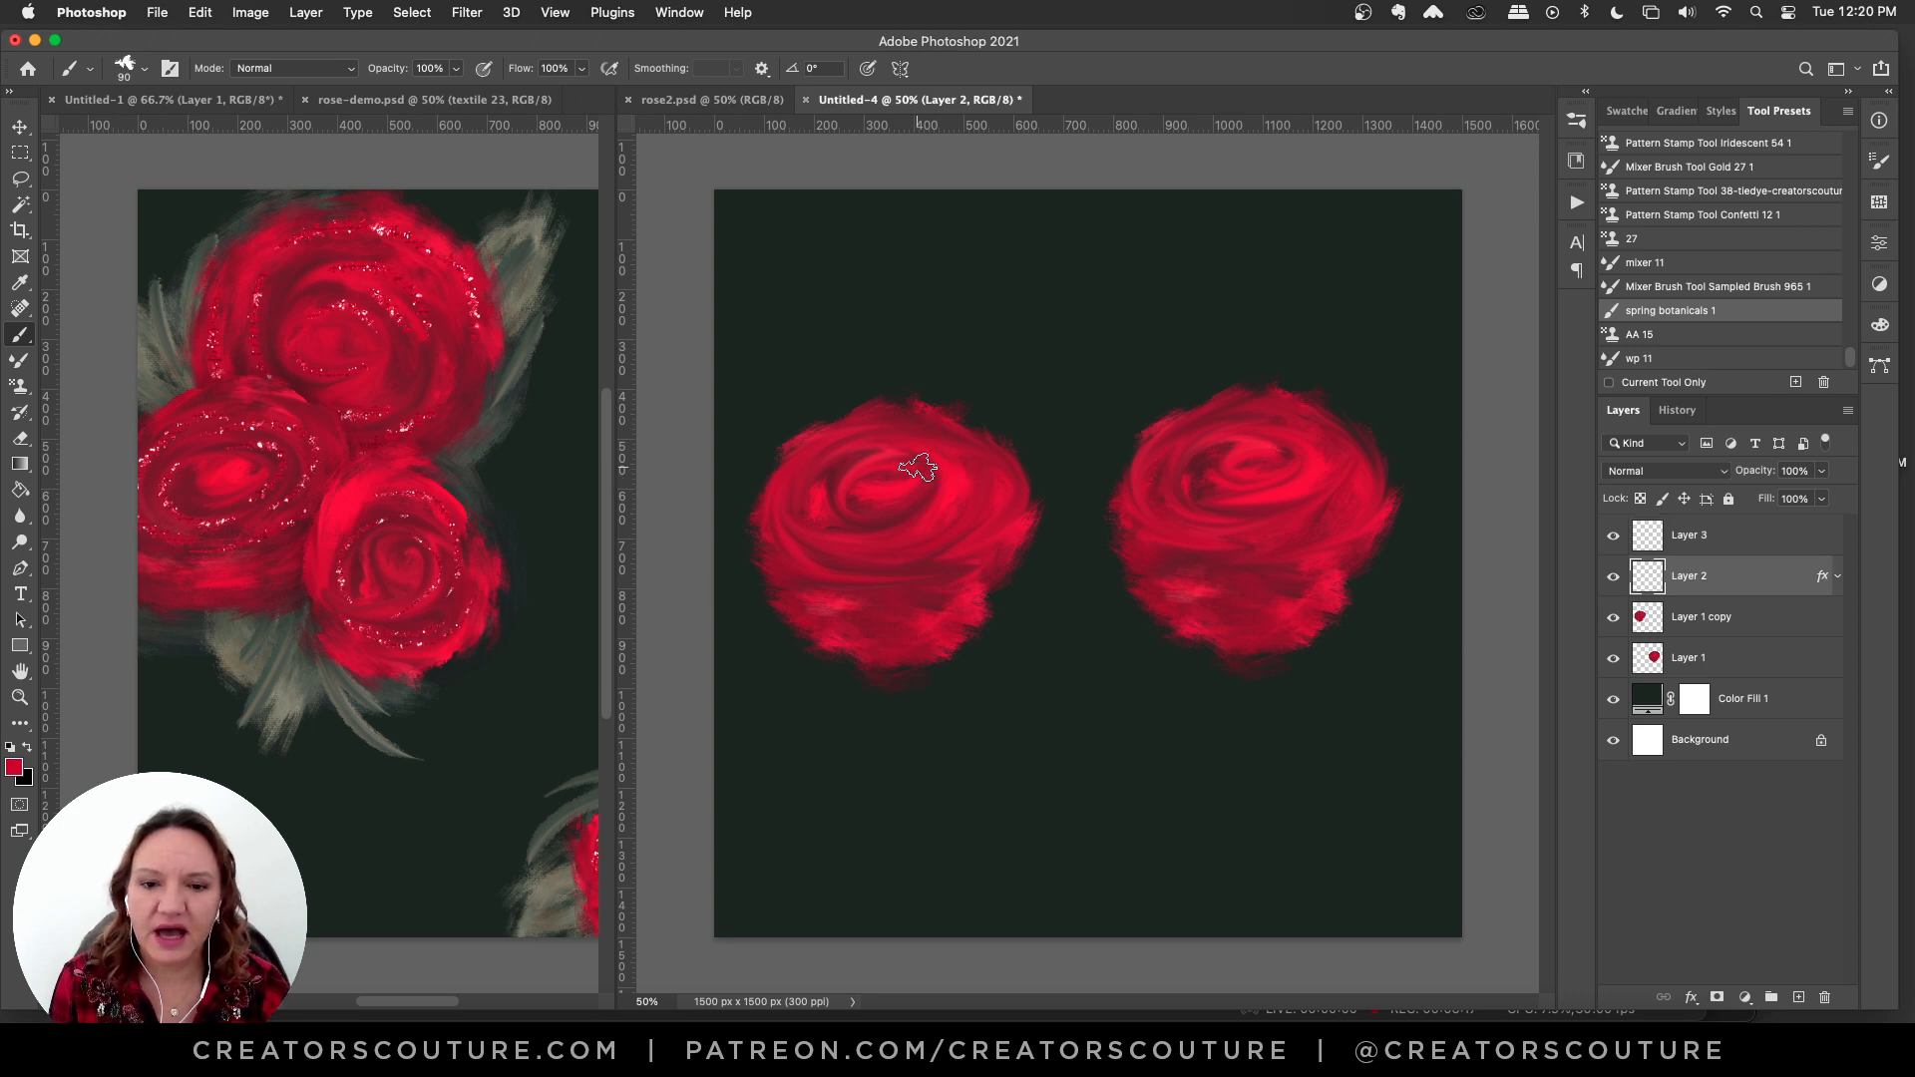
{"action": "mouse_move", "coordinate": [933, 461]}
{"action": "left_mouse_down"}
{"action": "mouse_move", "coordinate": [772, 504]}
{"action": "mouse_move", "coordinate": [887, 538]}
{"action": "mouse_move", "coordinate": [865, 472]}
{"action": "mouse_move", "coordinate": [891, 461]}
{"action": "mouse_move", "coordinate": [900, 521]}
{"action": "left_mouse_up"}
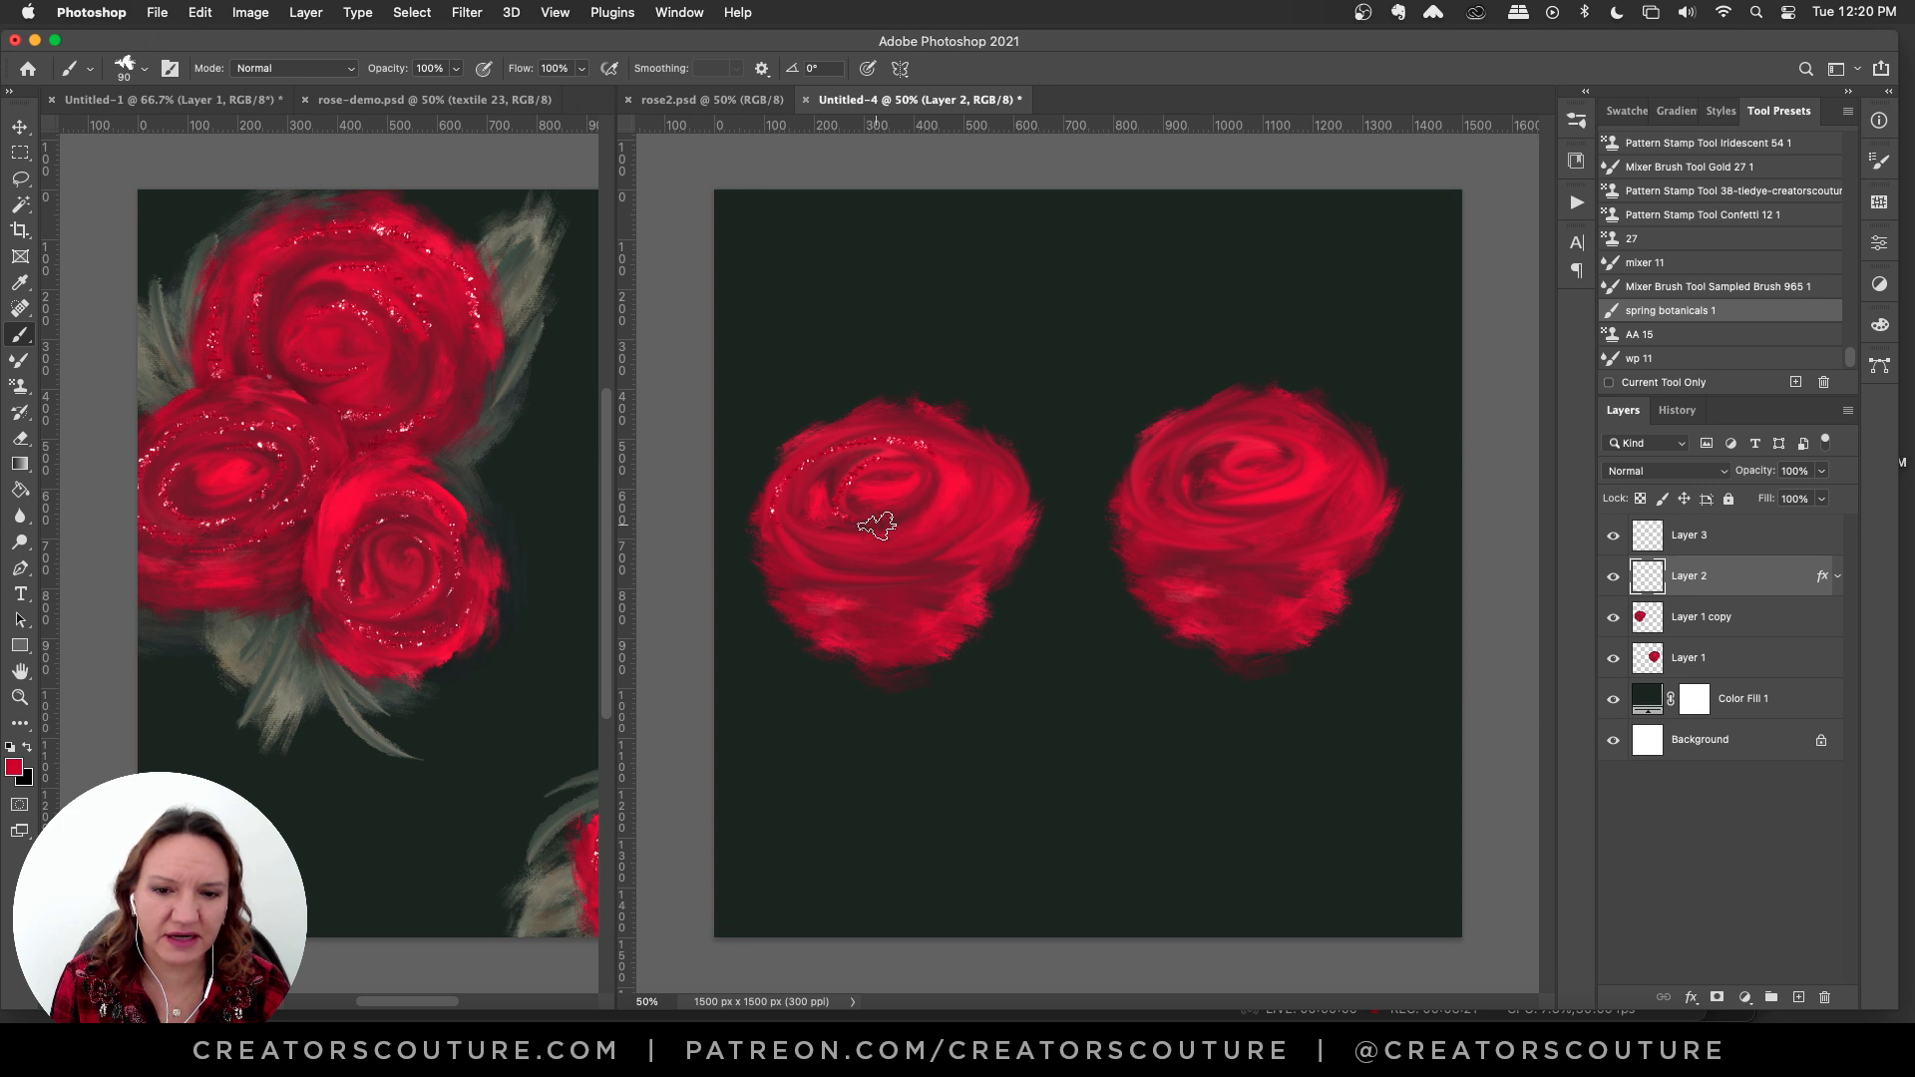
{"action": "key", "text": "super+z"}
{"action": "mouse_move", "coordinate": [907, 455]}
{"action": "left_mouse_down"}
{"action": "mouse_move", "coordinate": [852, 454]}
{"action": "mouse_move", "coordinate": [836, 516]}
{"action": "mouse_move", "coordinate": [975, 469]}
{"action": "mouse_move", "coordinate": [876, 428]}
{"action": "mouse_move", "coordinate": [852, 561]}
{"action": "left_mouse_up"}
{"action": "mouse_move", "coordinate": [866, 411]}
{"action": "left_mouse_down"}
{"action": "mouse_move", "coordinate": [772, 511]}
{"action": "mouse_move", "coordinate": [989, 558]}
{"action": "left_mouse_up"}
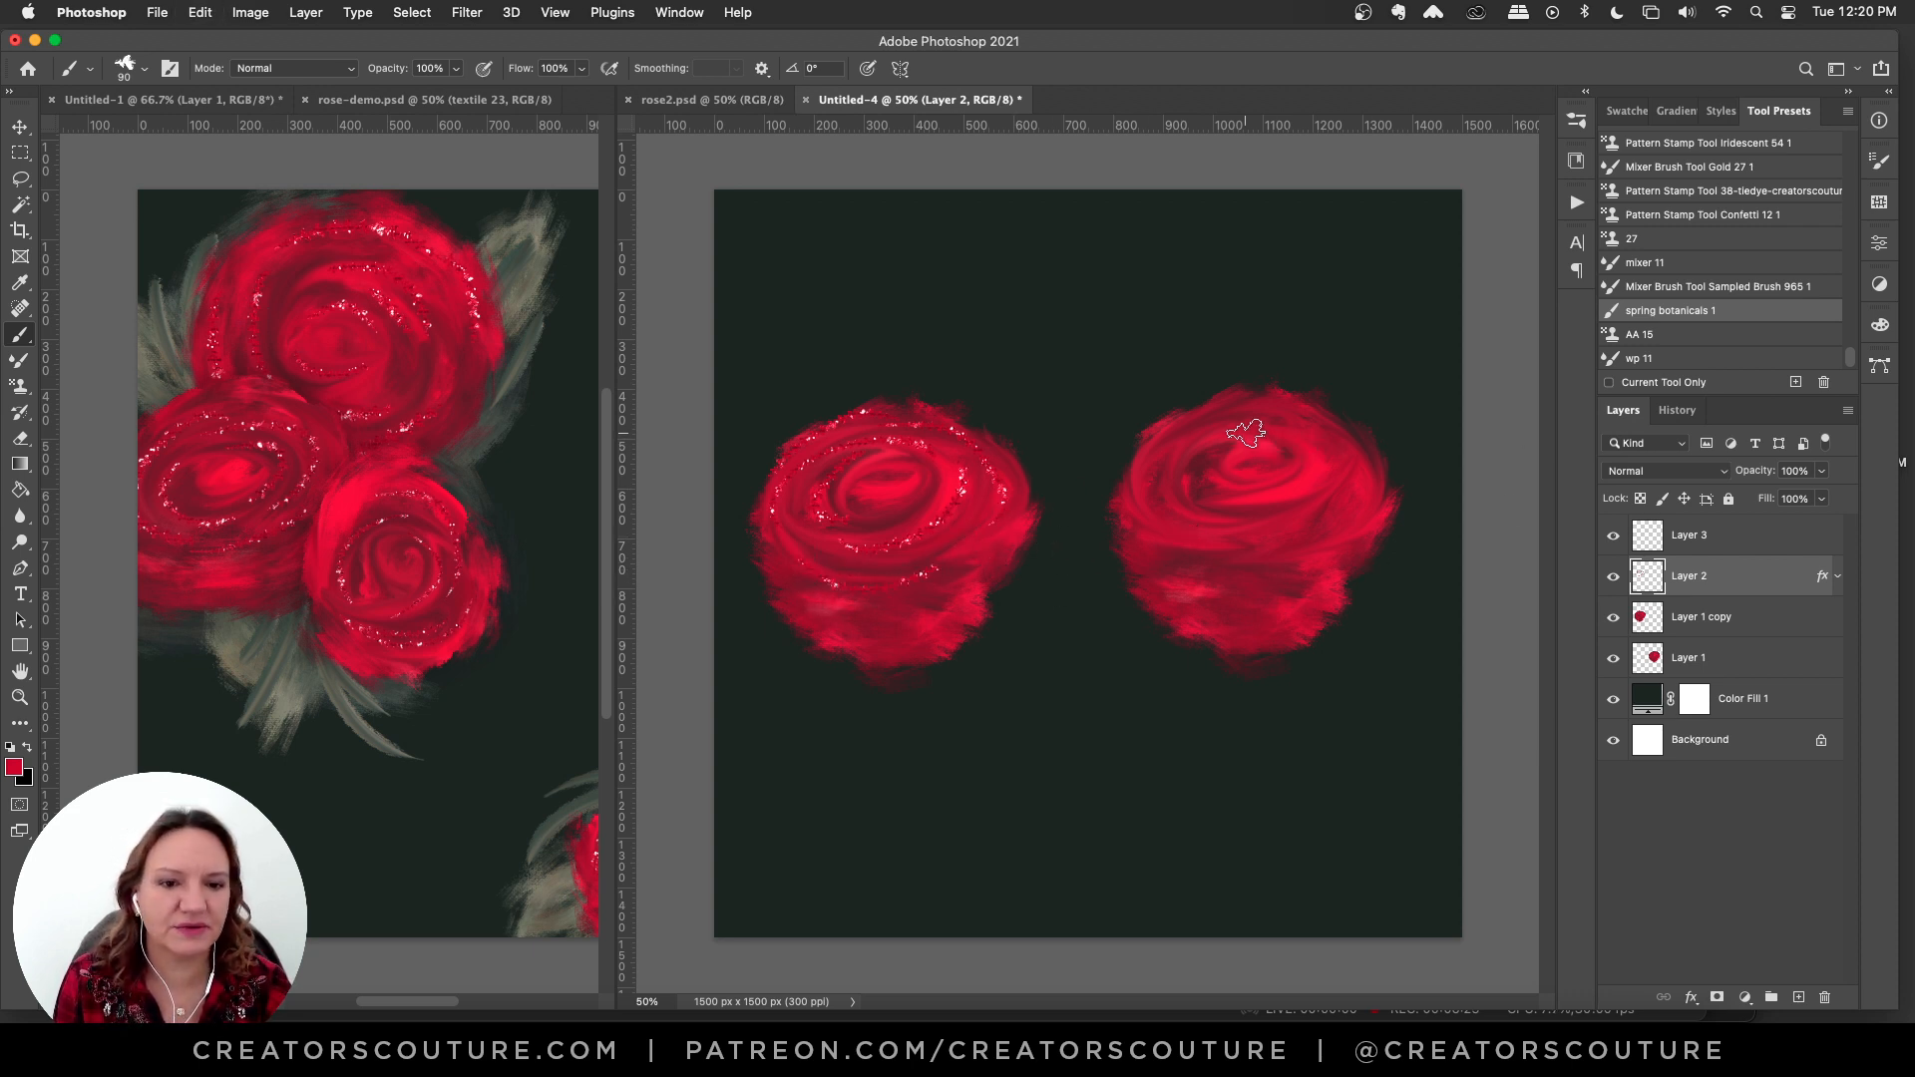
- Paint glittering accents along the curved petals of the right rose on the styled Layer 2 with the spring botanicals brush
{"action": "left_click_drag", "start_coordinate": [1248, 434], "coordinate": [1179, 495]}
{"action": "mouse_move", "coordinate": [1249, 437]}
{"action": "left_mouse_down"}
{"action": "mouse_move", "coordinate": [1293, 443]}
{"action": "mouse_move", "coordinate": [1231, 494]}
{"action": "mouse_move", "coordinate": [1245, 520]}
{"action": "mouse_move", "coordinate": [1363, 480]}
{"action": "mouse_move", "coordinate": [1245, 475]}
{"action": "mouse_move", "coordinate": [1223, 464]}
{"action": "mouse_move", "coordinate": [1332, 477]}
{"action": "mouse_move", "coordinate": [1342, 503]}
{"action": "mouse_move", "coordinate": [1219, 444]}
{"action": "mouse_move", "coordinate": [1260, 481]}
{"action": "mouse_move", "coordinate": [1348, 502]}
{"action": "mouse_move", "coordinate": [1335, 453]}
{"action": "mouse_move", "coordinate": [1238, 414]}
{"action": "mouse_move", "coordinate": [1194, 431]}
{"action": "mouse_move", "coordinate": [1219, 523]}
{"action": "mouse_move", "coordinate": [1386, 507]}
{"action": "mouse_move", "coordinate": [1364, 460]}
{"action": "left_mouse_up"}
{"action": "key", "text": "super+z"}
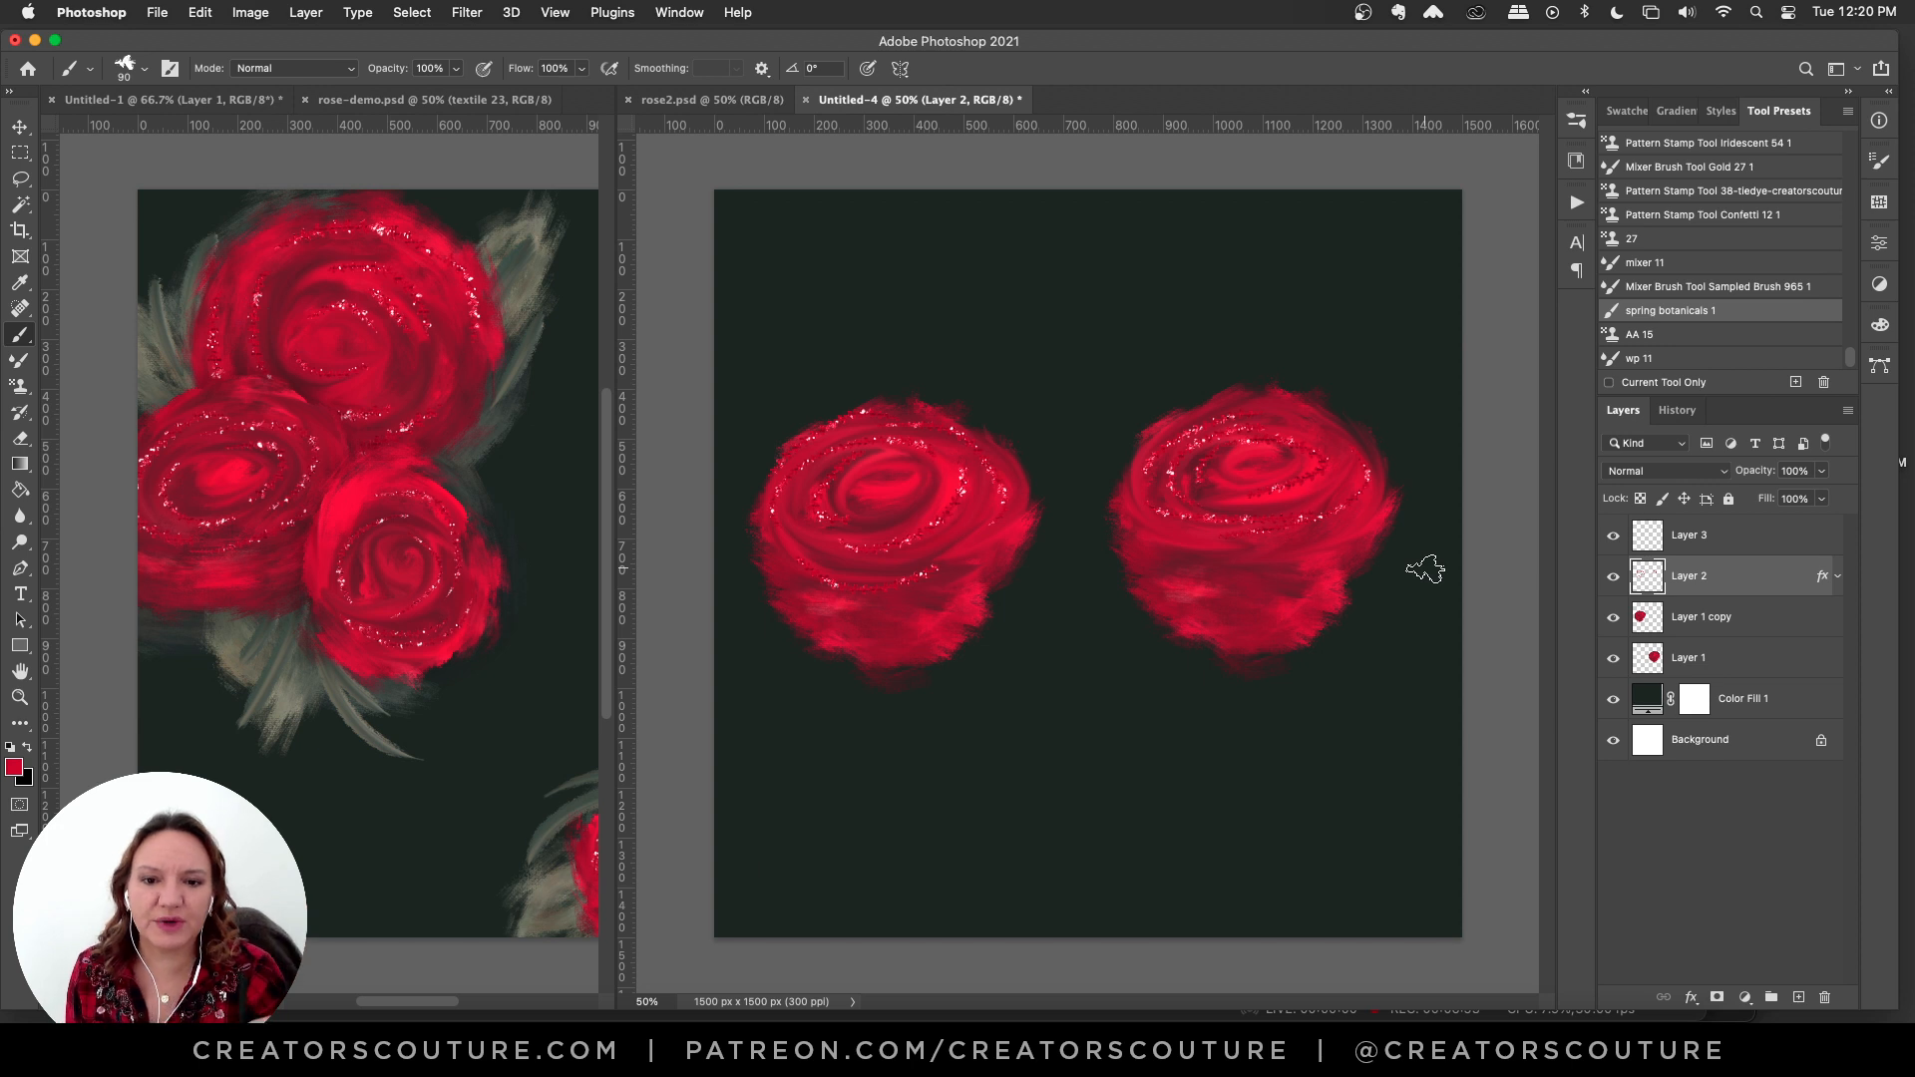
- Move Layer 2, Layer 1 copy and Layer 1 together so both glittered roses sit near the canvas's upper edge
{"action": "left_click", "coordinate": [1687, 649], "text": "shift"}
{"action": "key", "text": "v"}
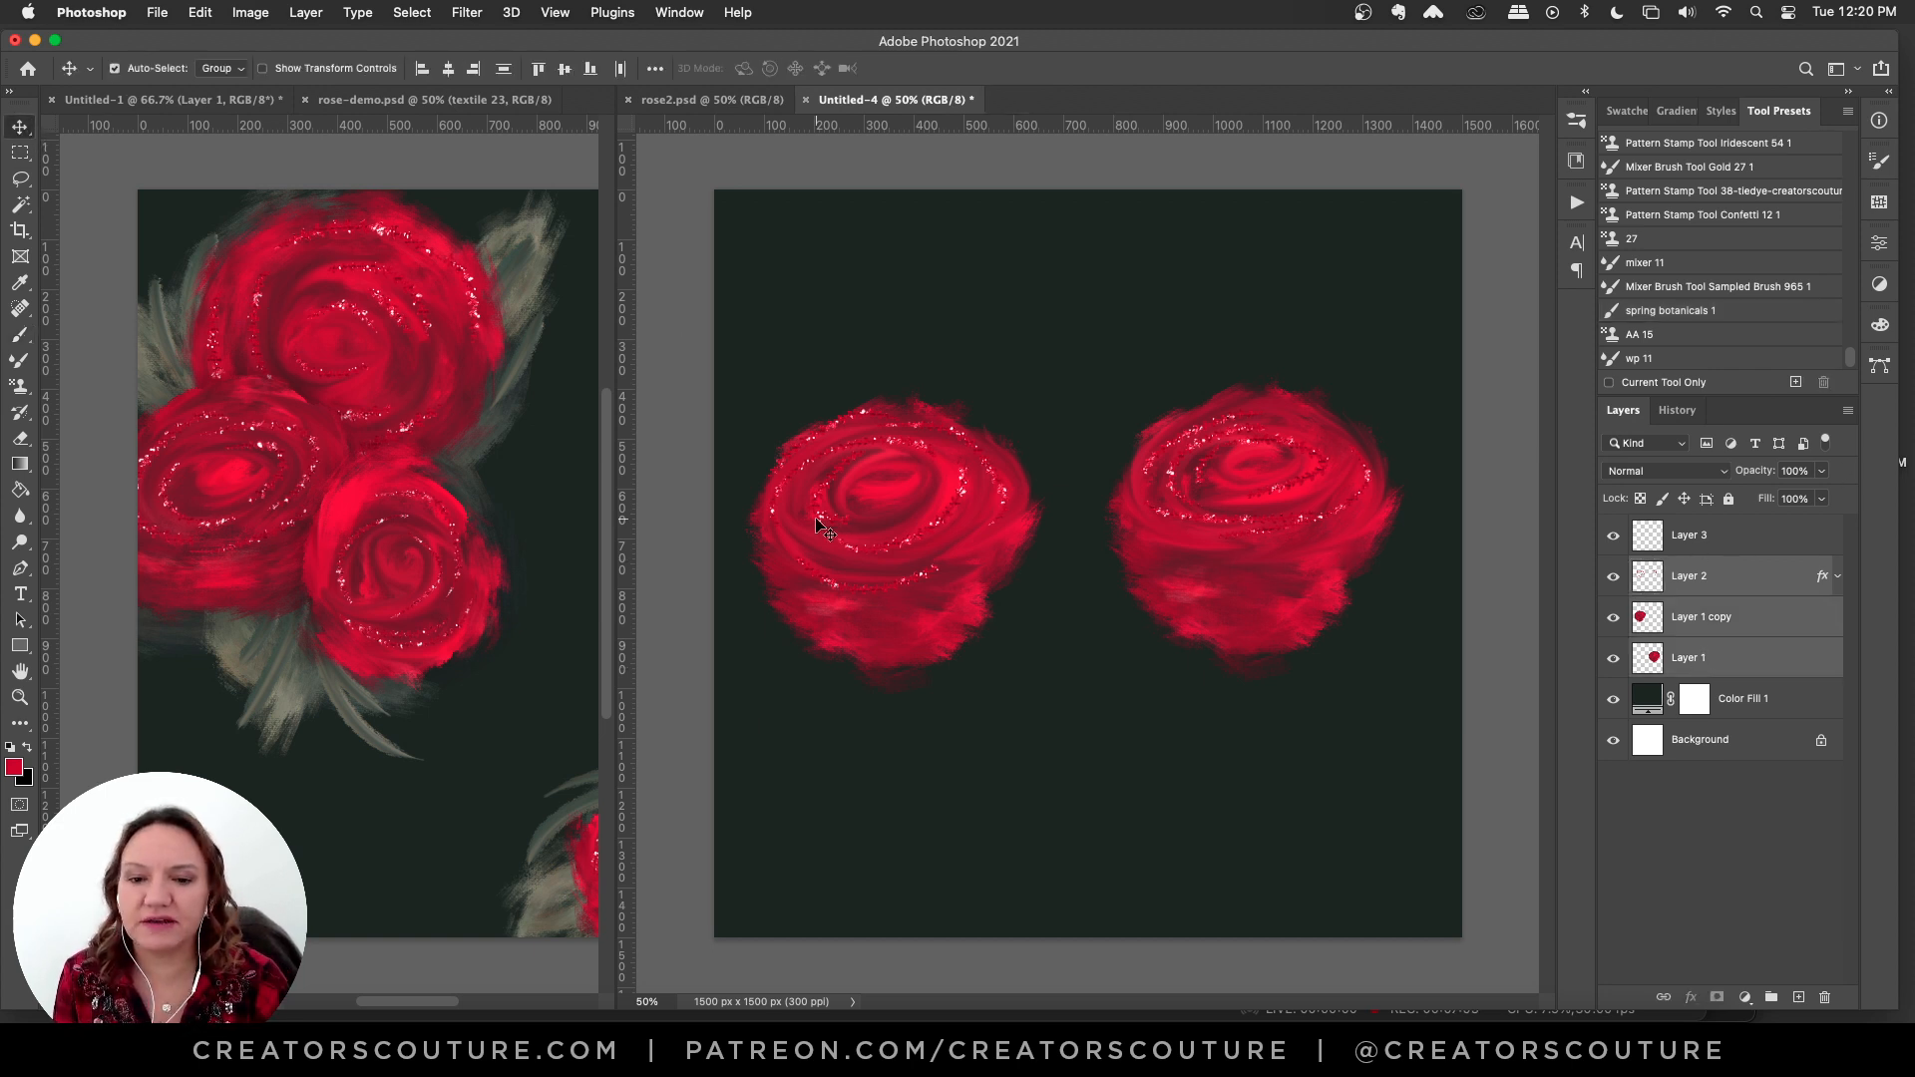
{"action": "left_click_drag", "start_coordinate": [817, 525], "coordinate": [840, 346]}
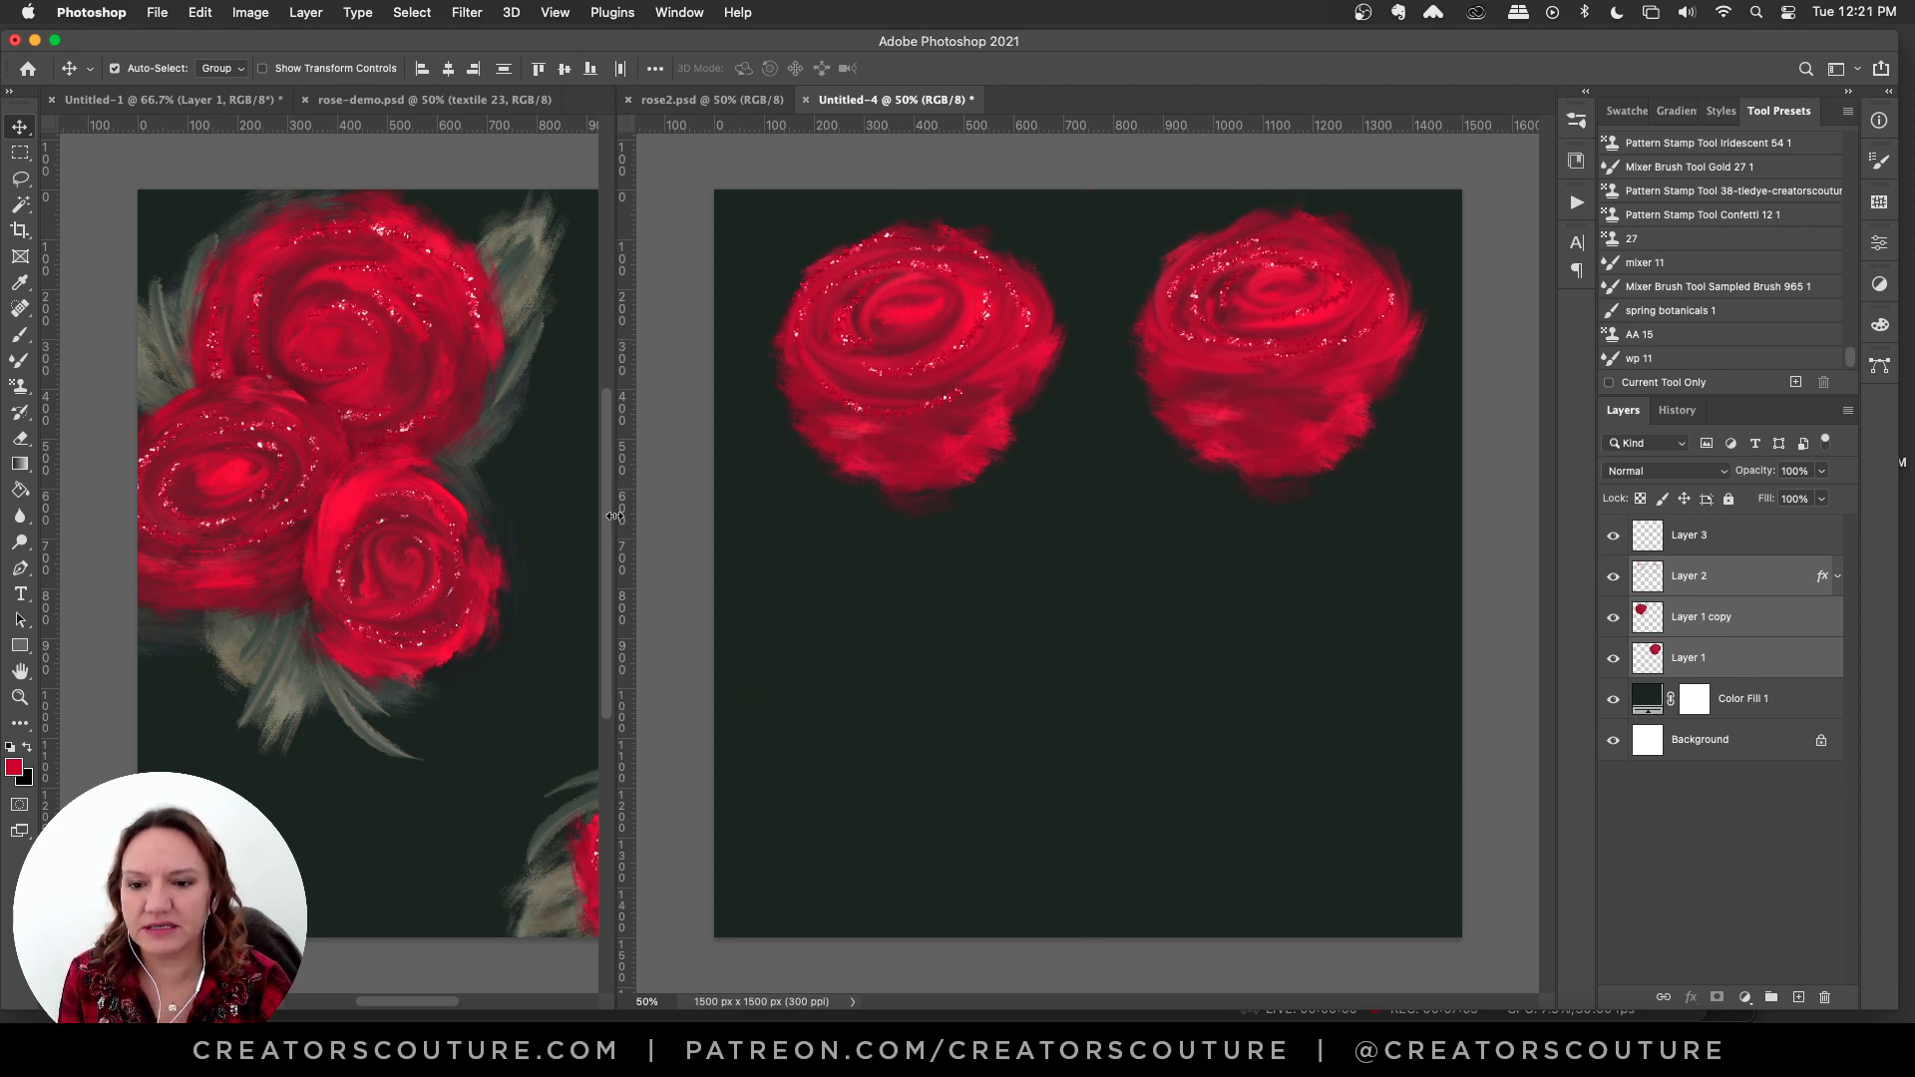
- Load the AA 15 Pattern Stamp preset with a beige leaf pattern and paint a leaf shape on Layer 3 below and between the roses
{"action": "left_click_drag", "start_coordinate": [614, 515], "coordinate": [746, 516]}
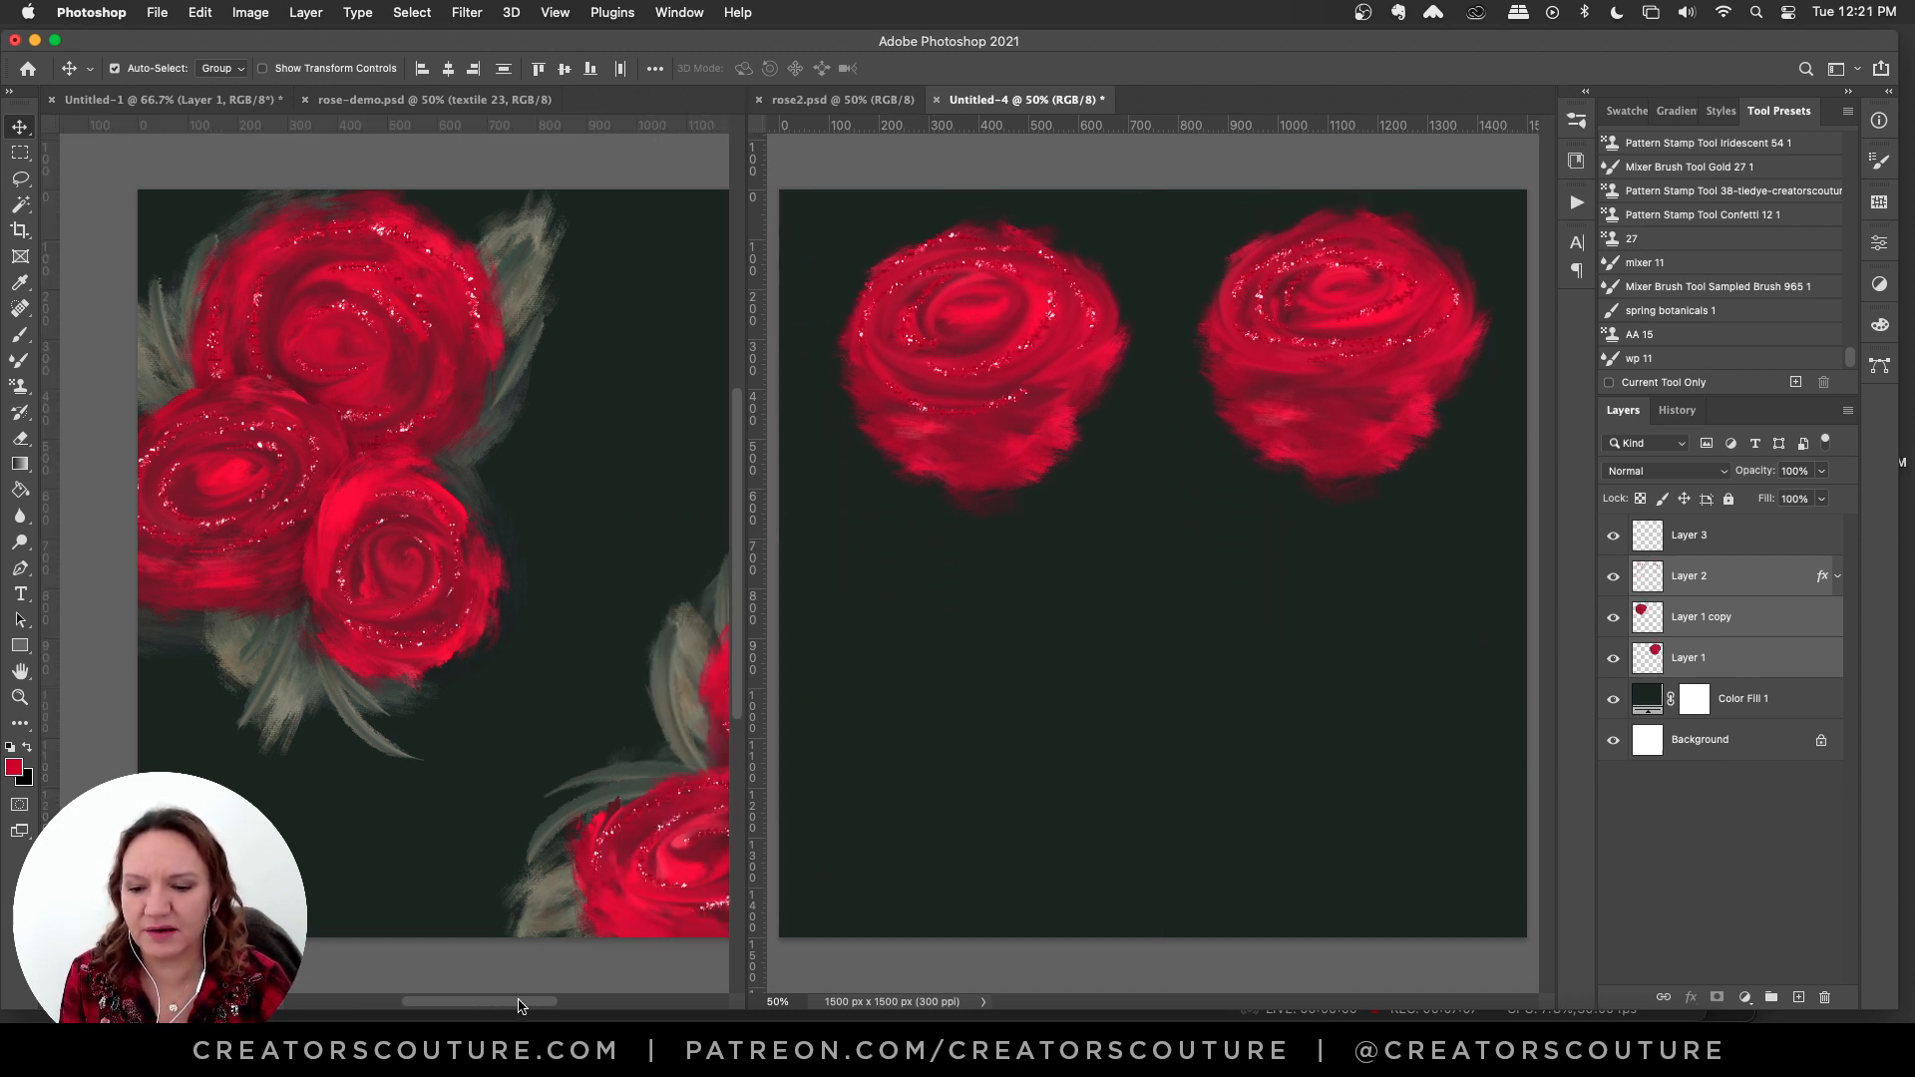
{"action": "left_click_drag", "start_coordinate": [517, 1004], "coordinate": [492, 1004]}
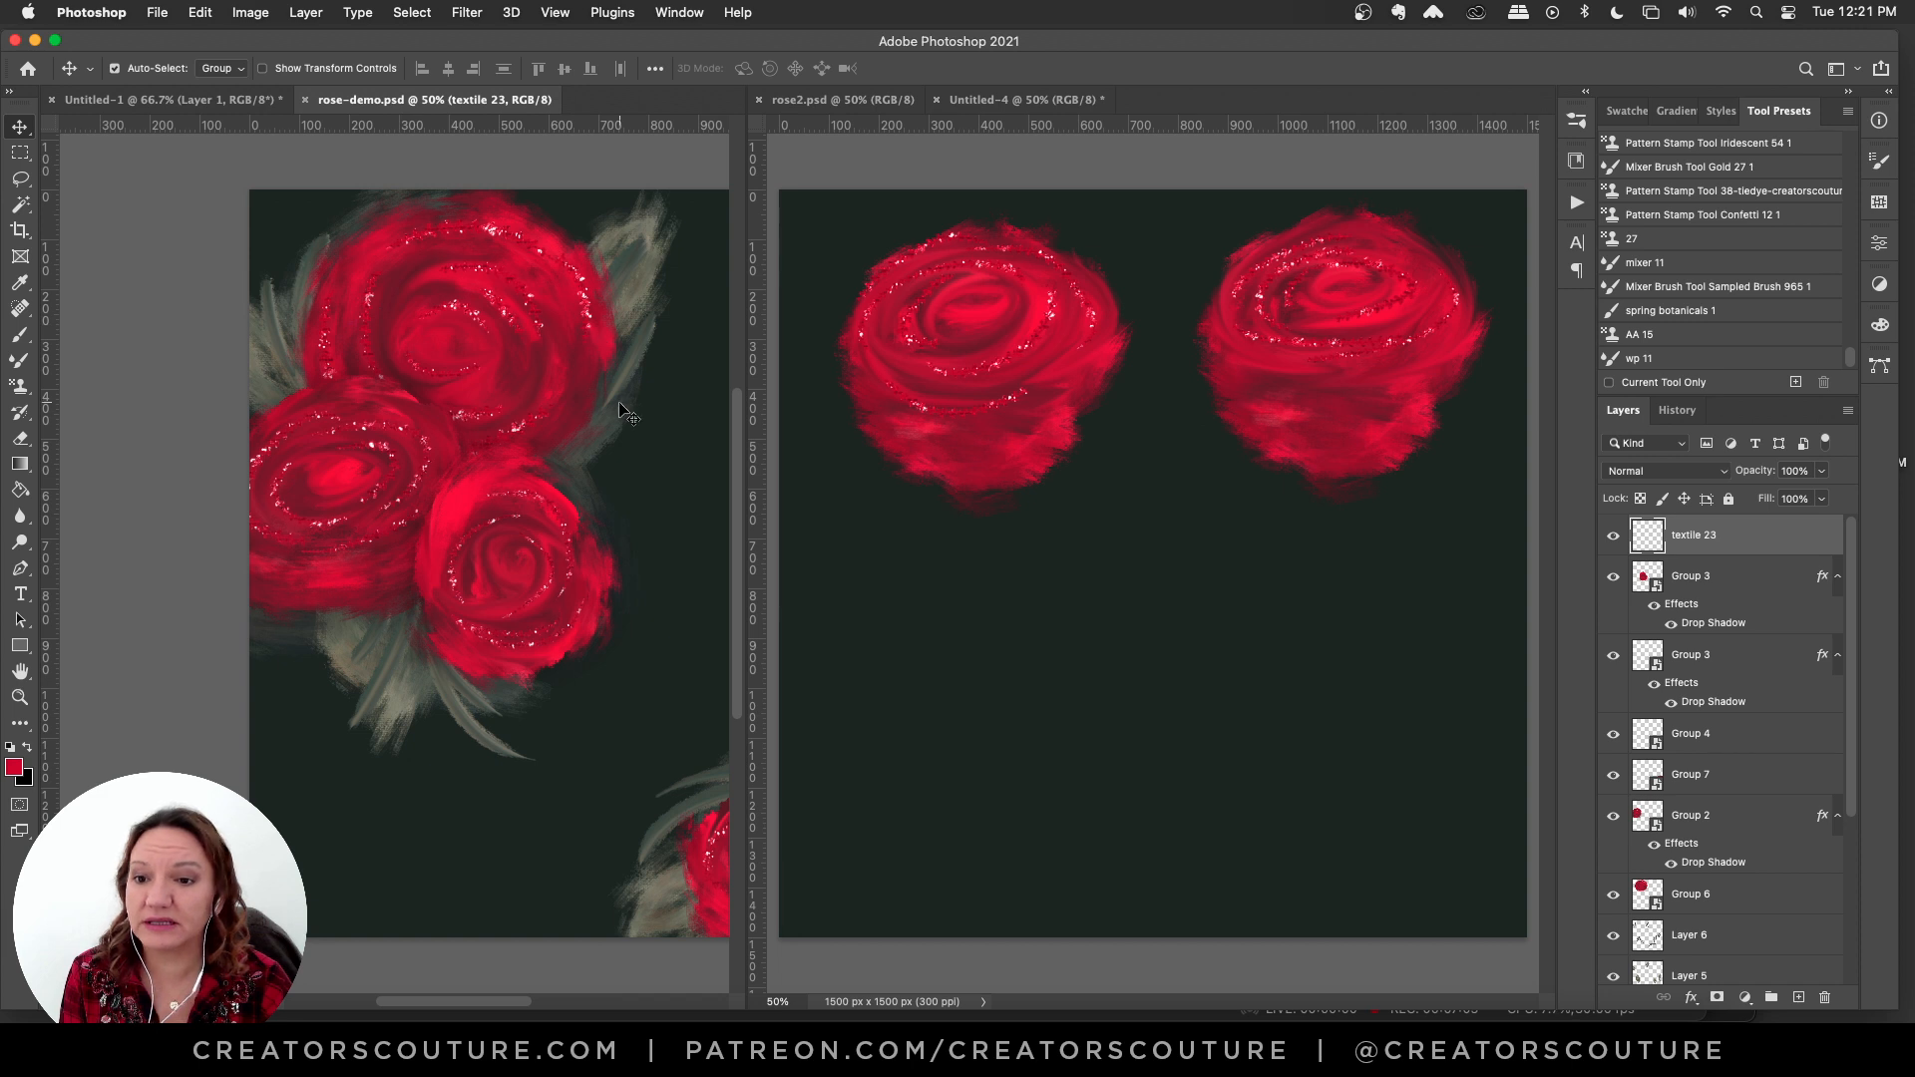
{"action": "key", "text": "s"}
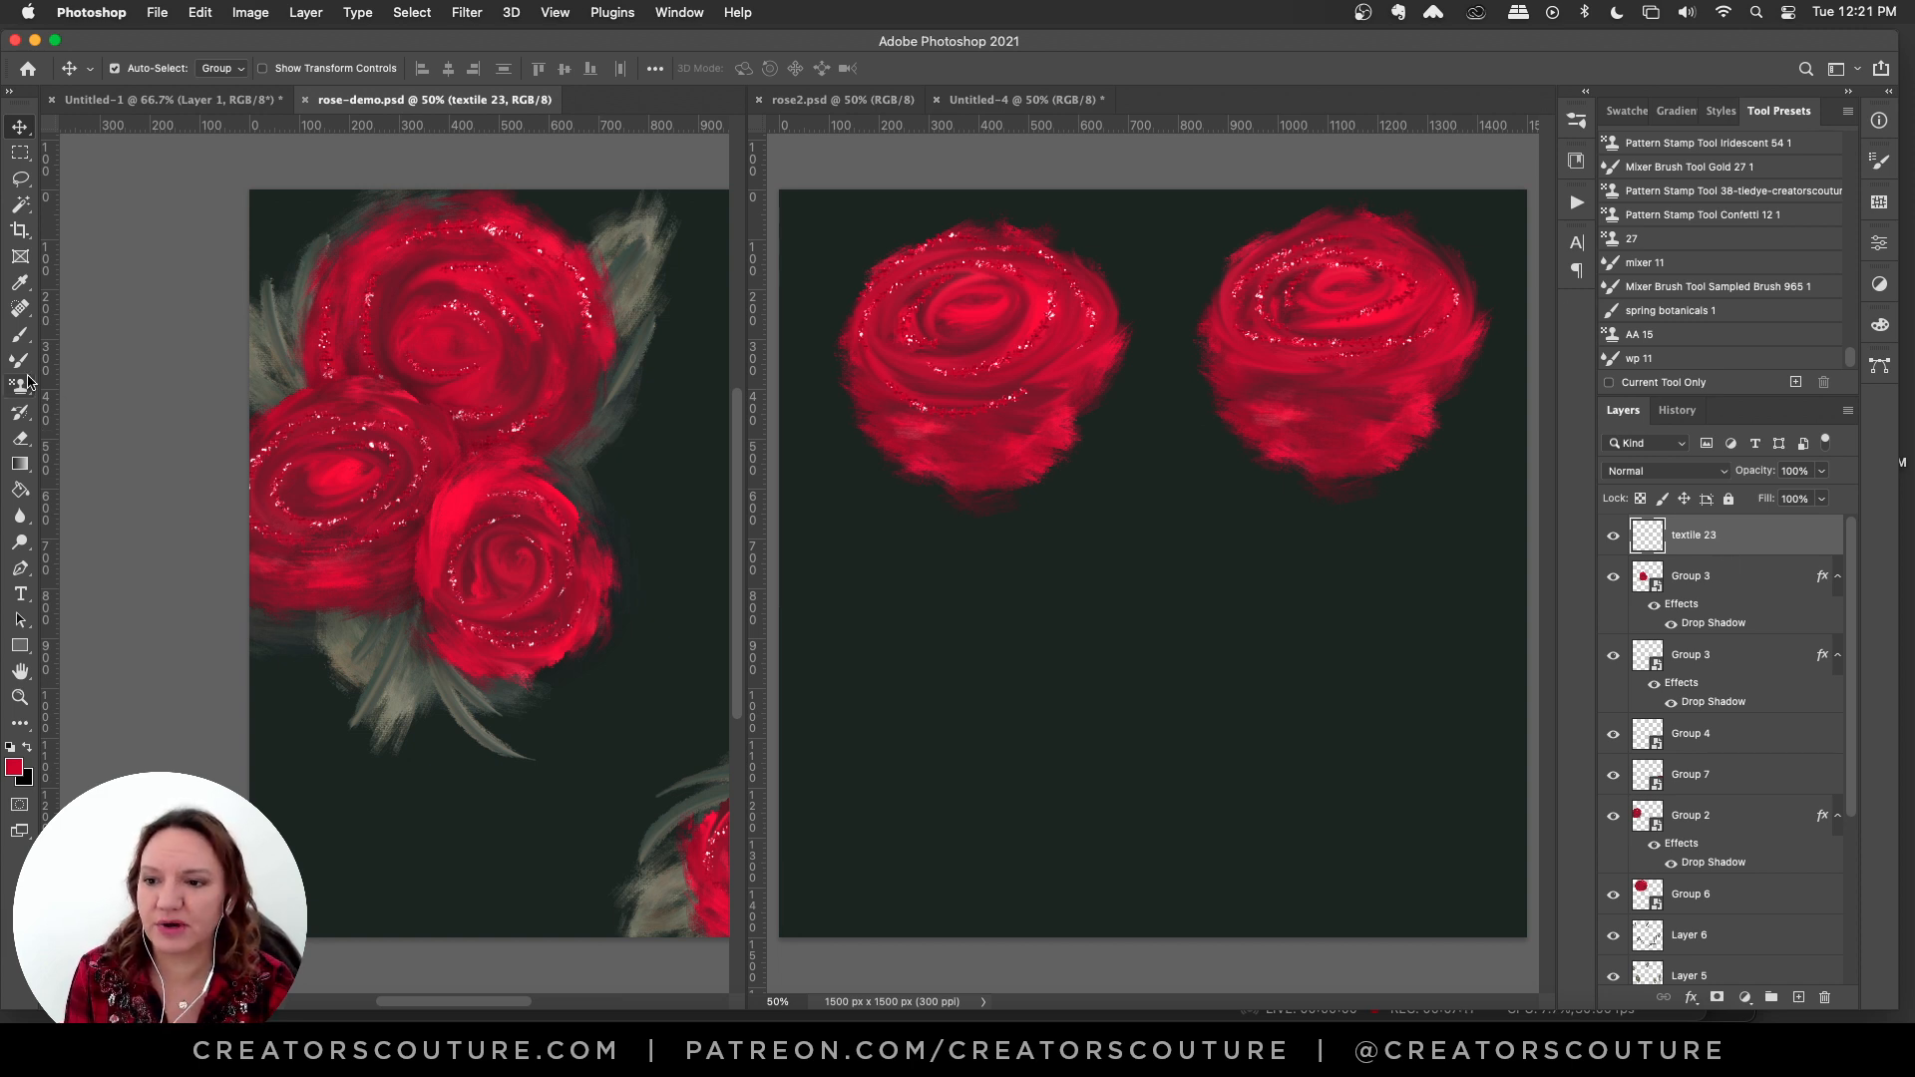
{"action": "left_click", "coordinate": [1656, 341]}
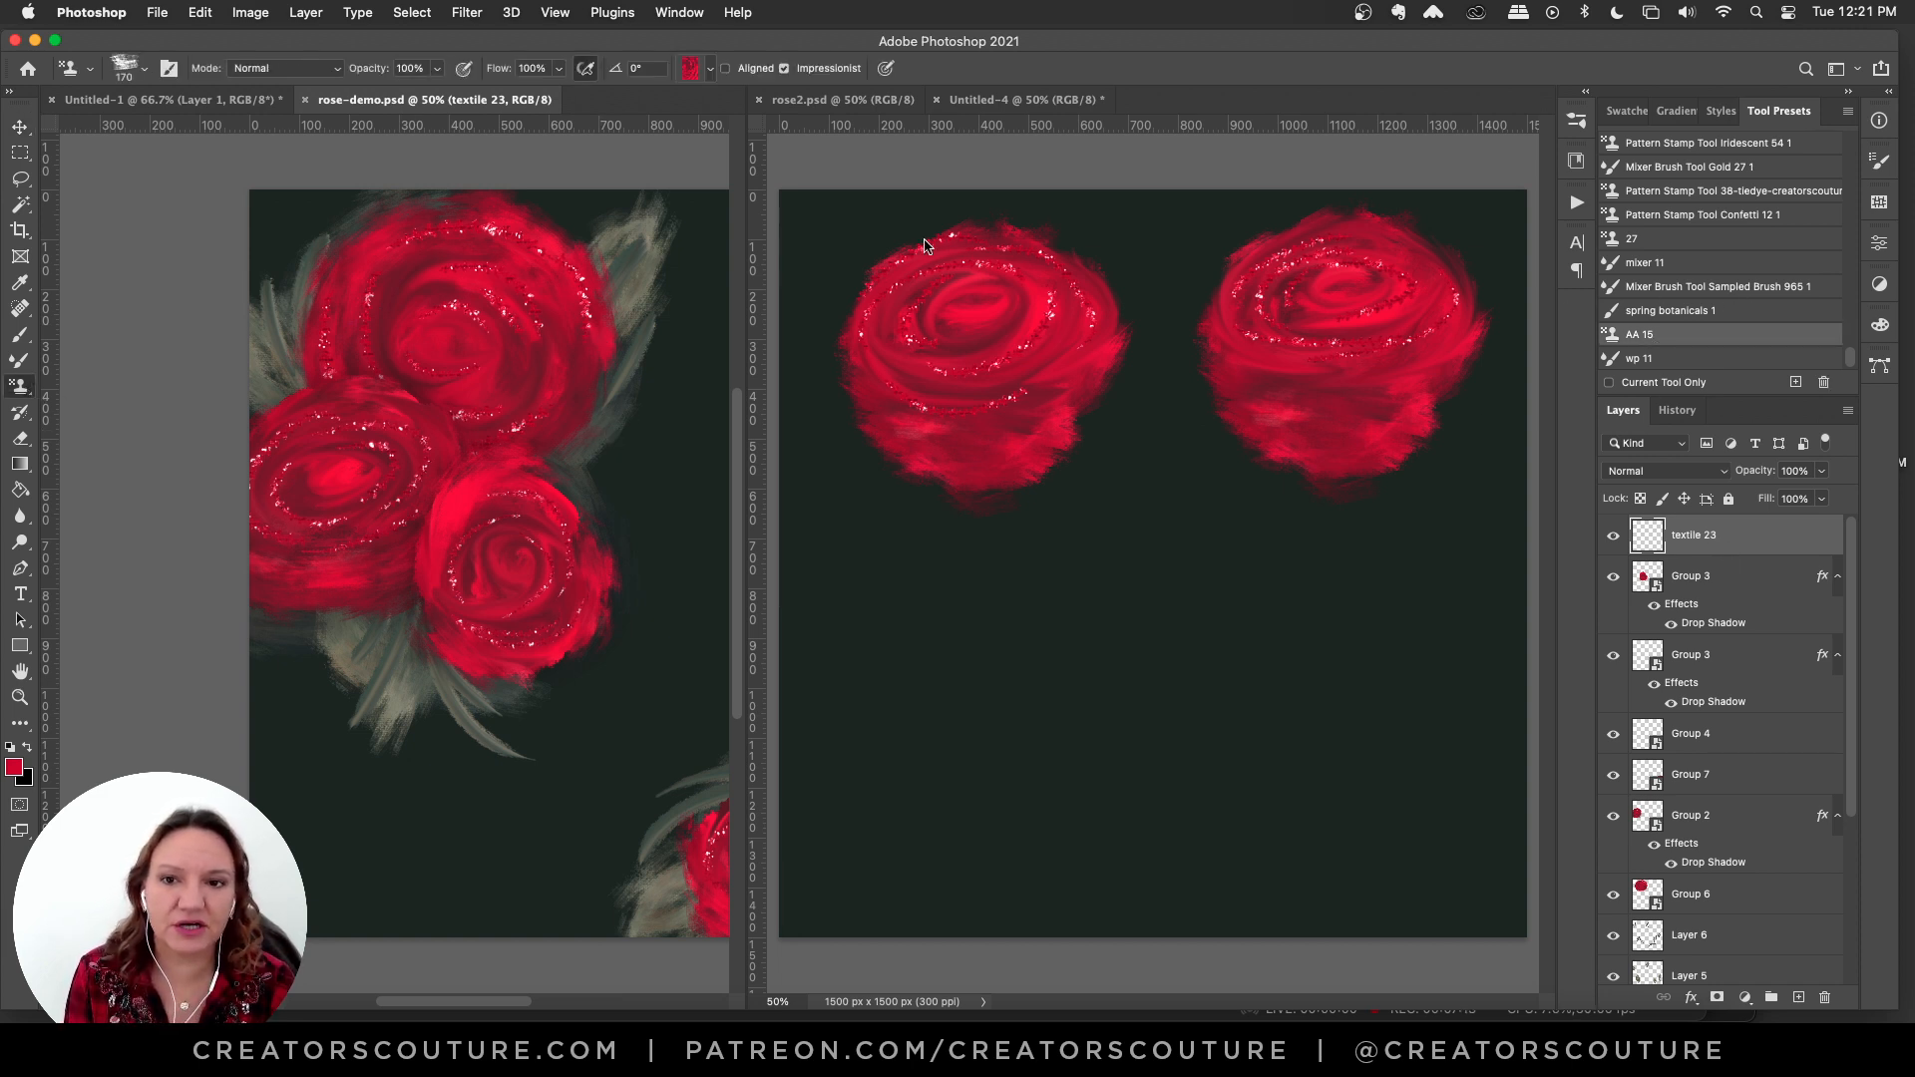
{"action": "left_click", "coordinate": [698, 73]}
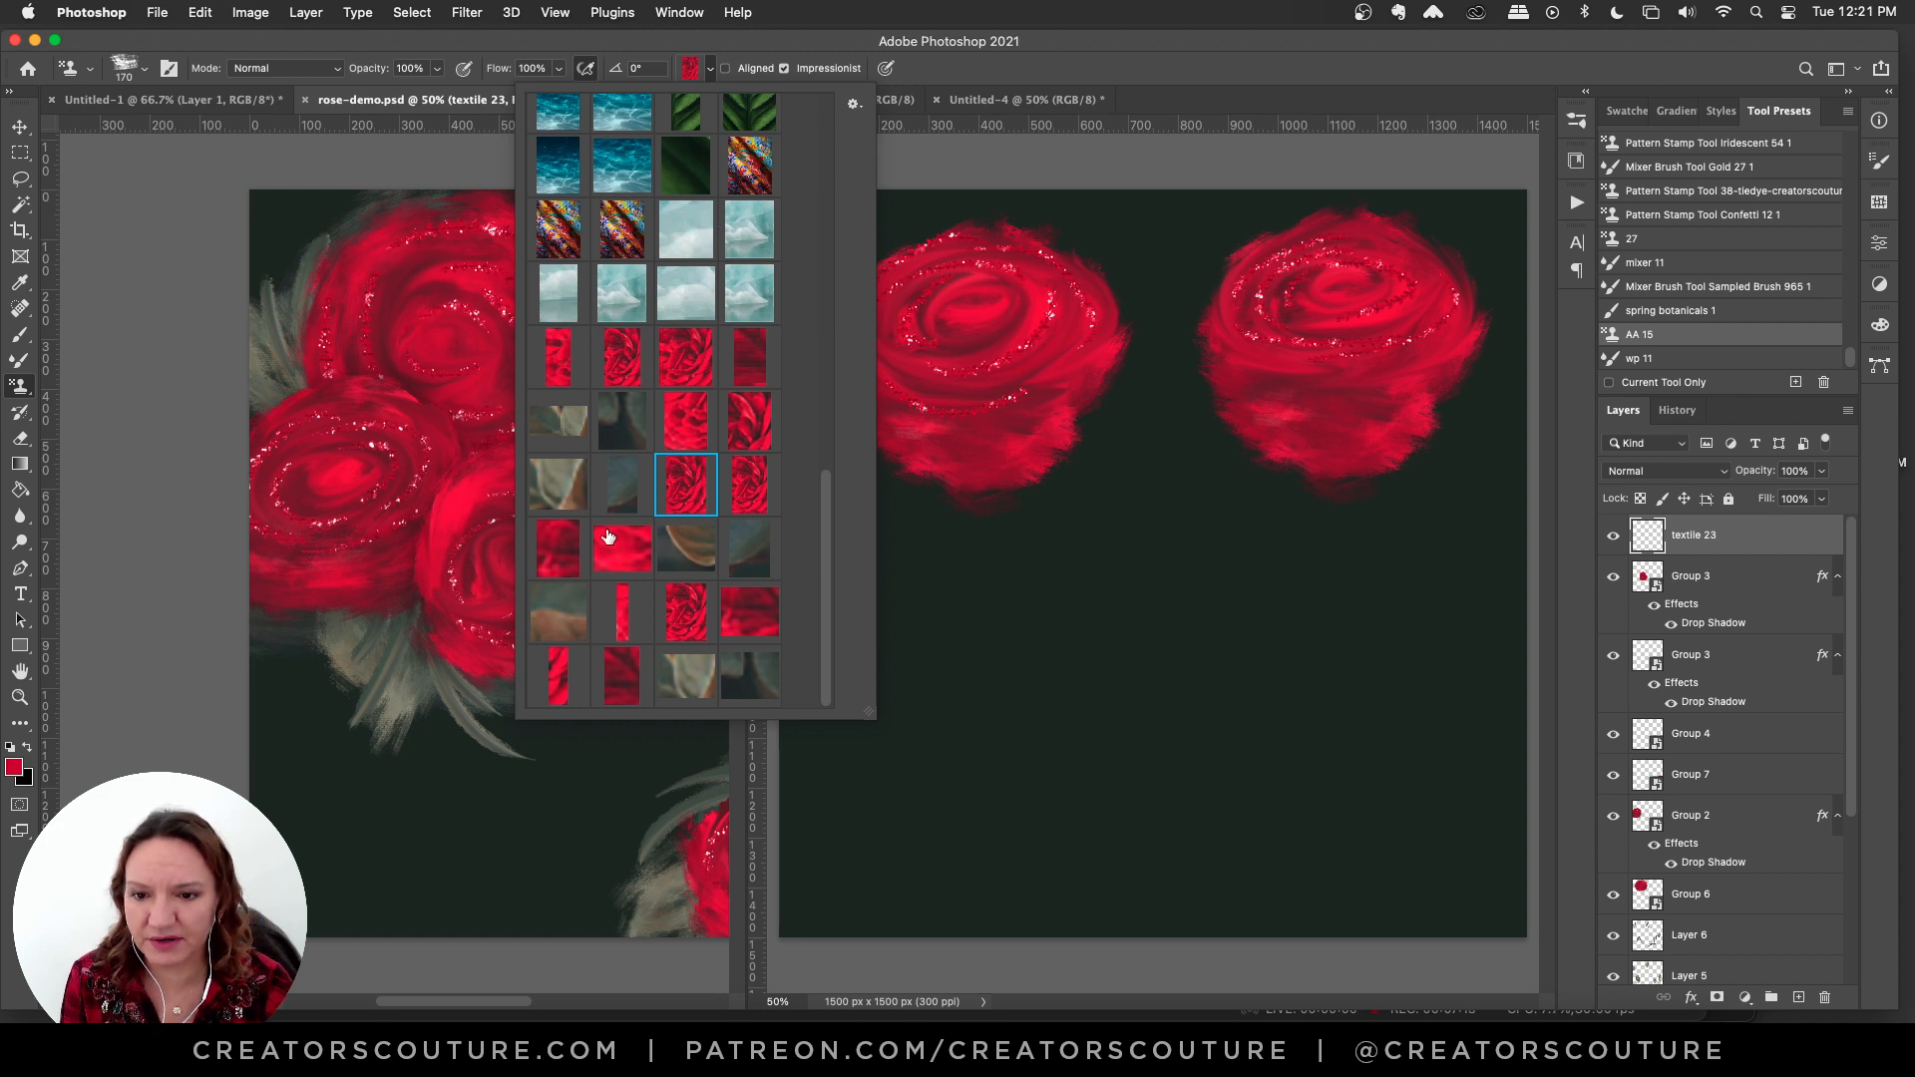
{"action": "left_click", "coordinate": [557, 488]}
{"action": "left_click", "coordinate": [1158, 48]}
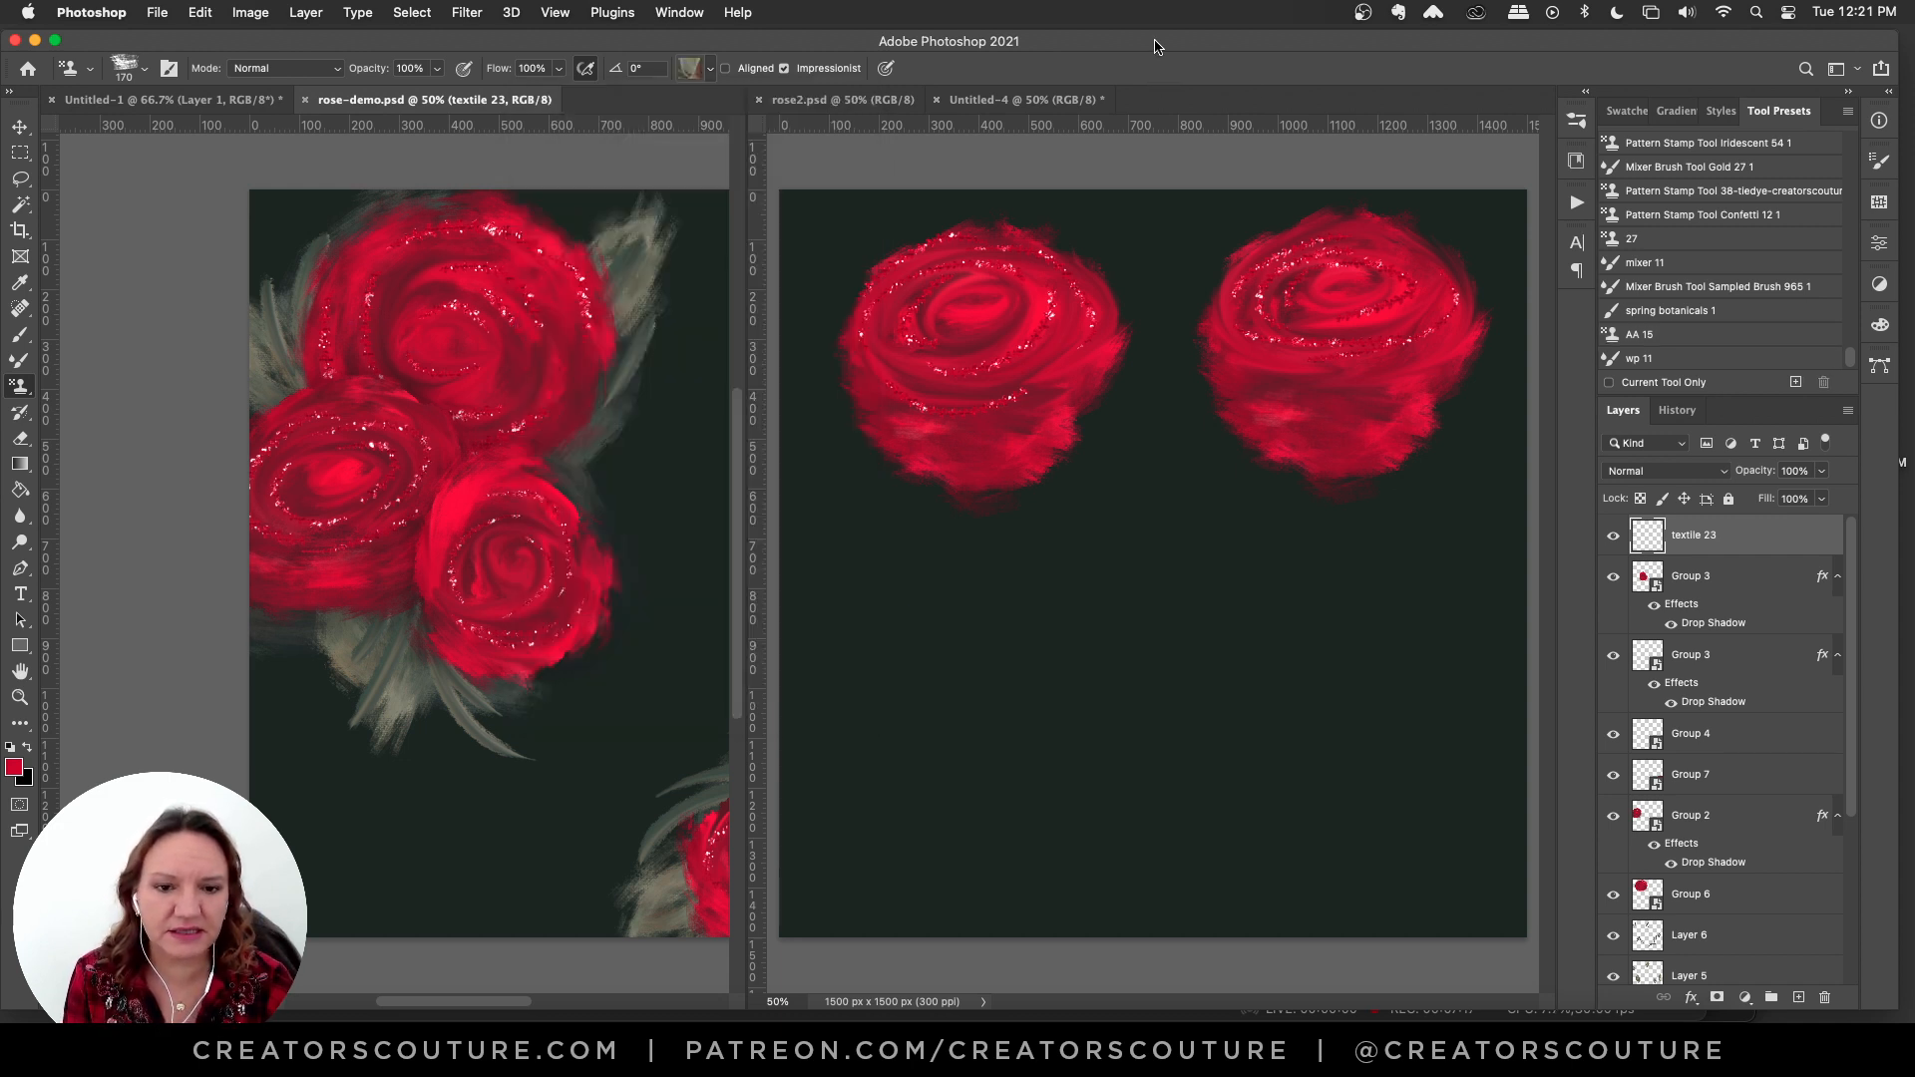
{"action": "left_click", "coordinate": [1186, 637]}
{"action": "left_click", "coordinate": [1709, 545]}
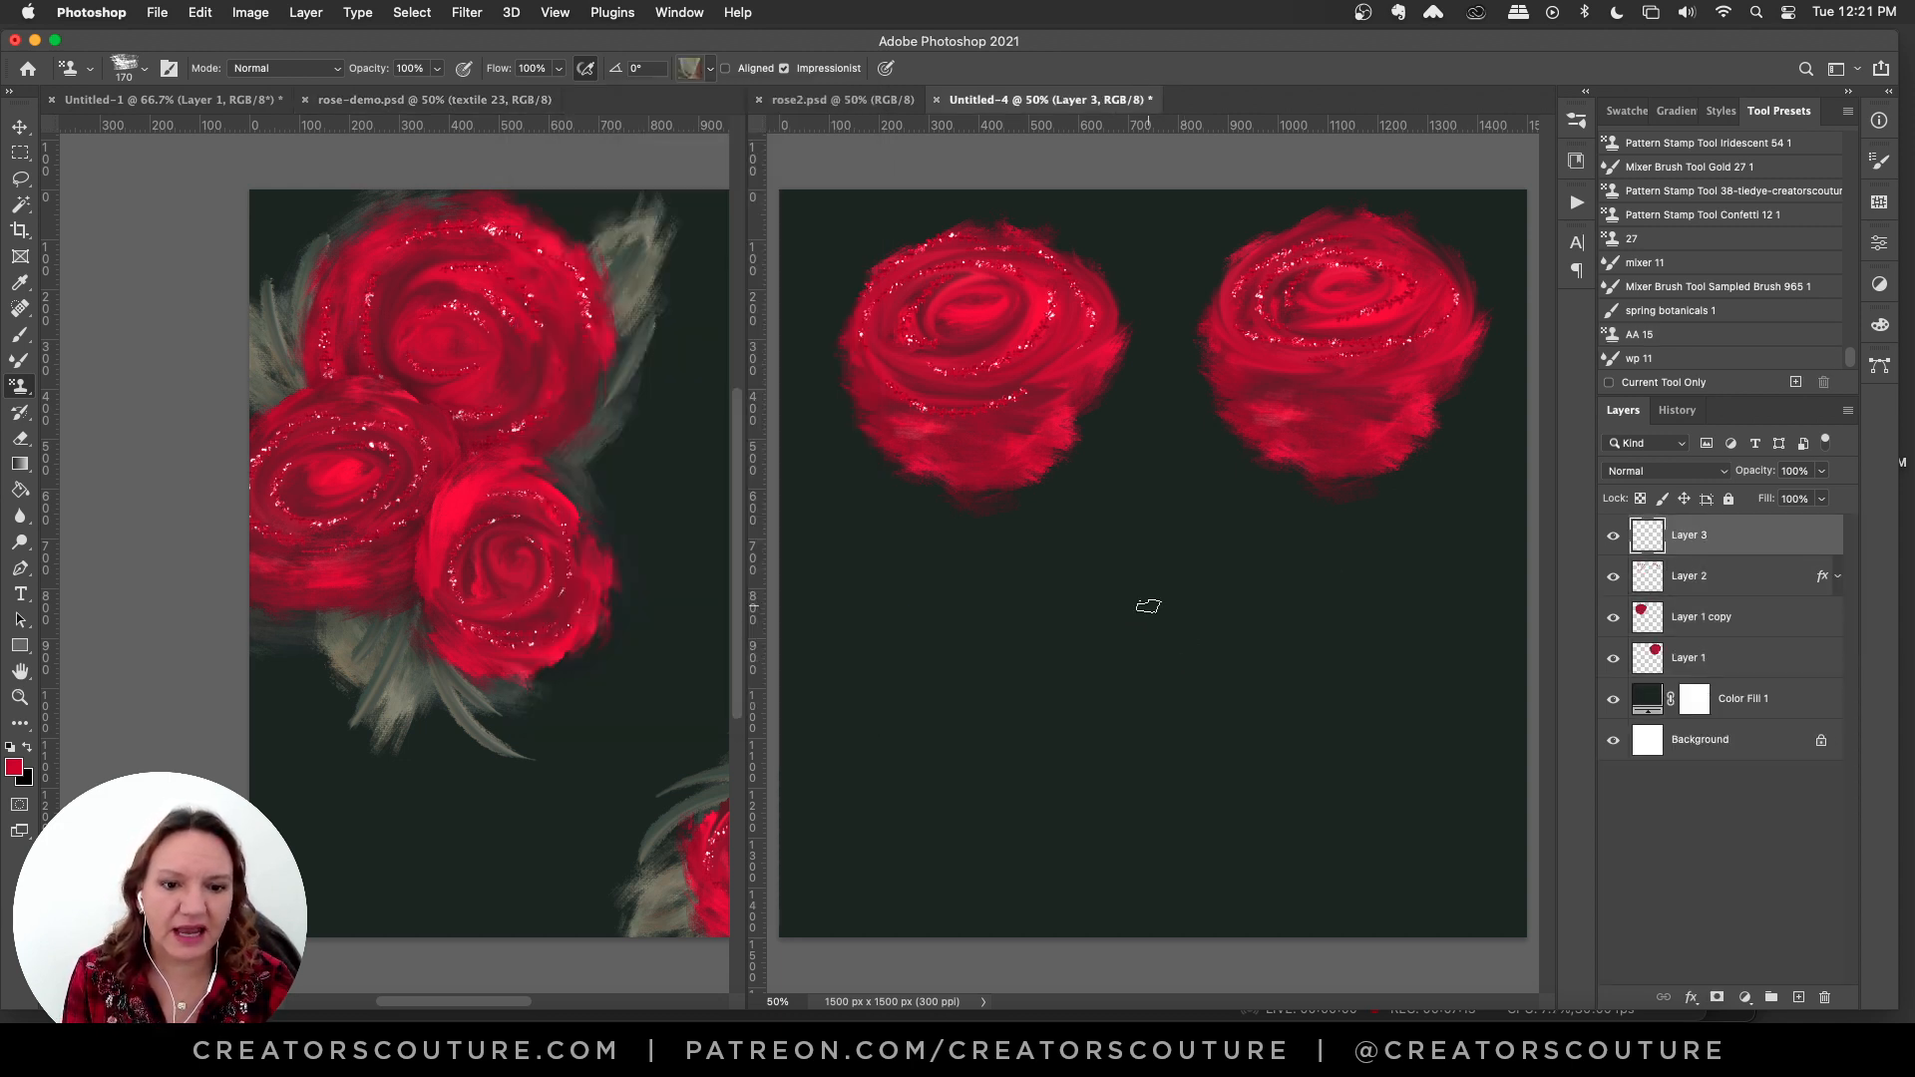
{"action": "mouse_move", "coordinate": [1139, 555]}
{"action": "left_mouse_down"}
{"action": "mouse_move", "coordinate": [1129, 540]}
{"action": "mouse_move", "coordinate": [1107, 658]}
{"action": "mouse_move", "coordinate": [1147, 558]}
{"action": "mouse_move", "coordinate": [1127, 705]}
{"action": "left_mouse_up"}
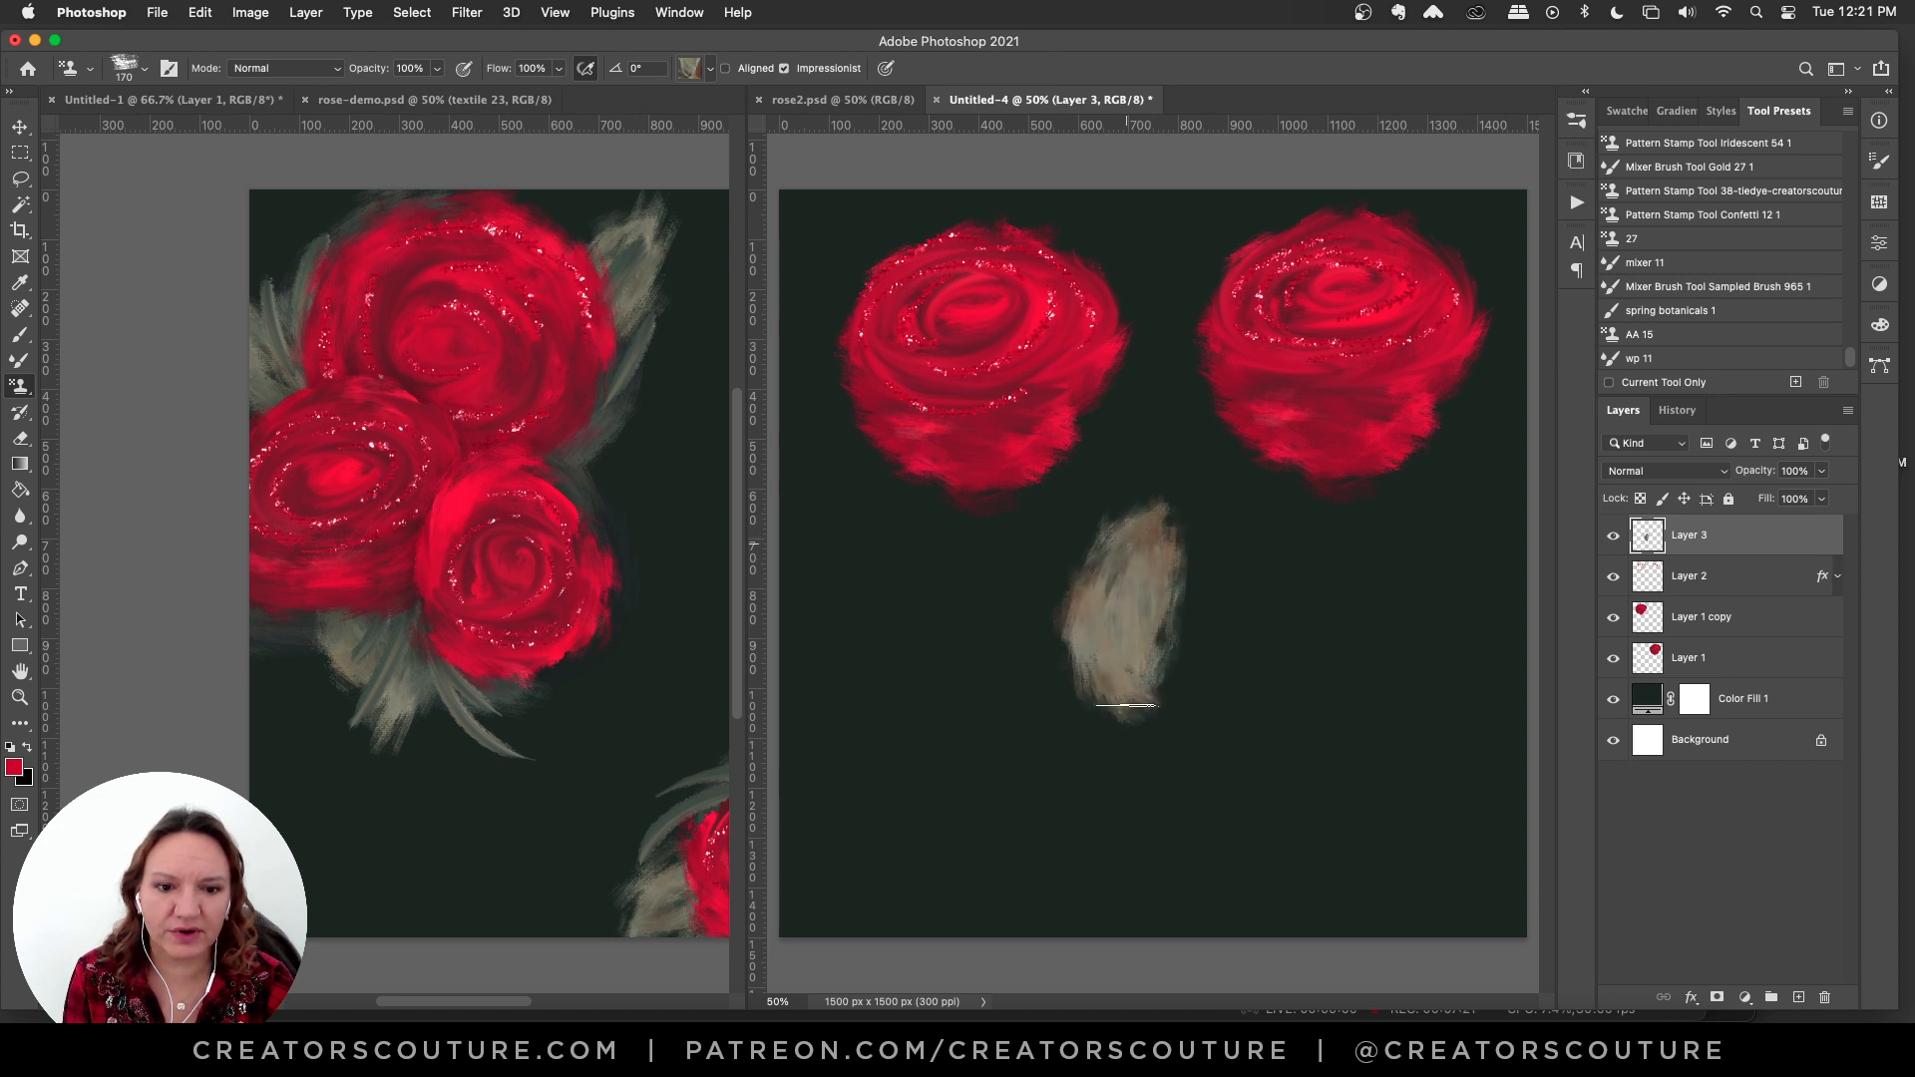
- Paint a dark blue-grey patch beside the beige leaf and an olive-grey leaf below the left rose on Layer 3, using other leaf patterns
{"action": "left_click", "coordinate": [688, 66]}
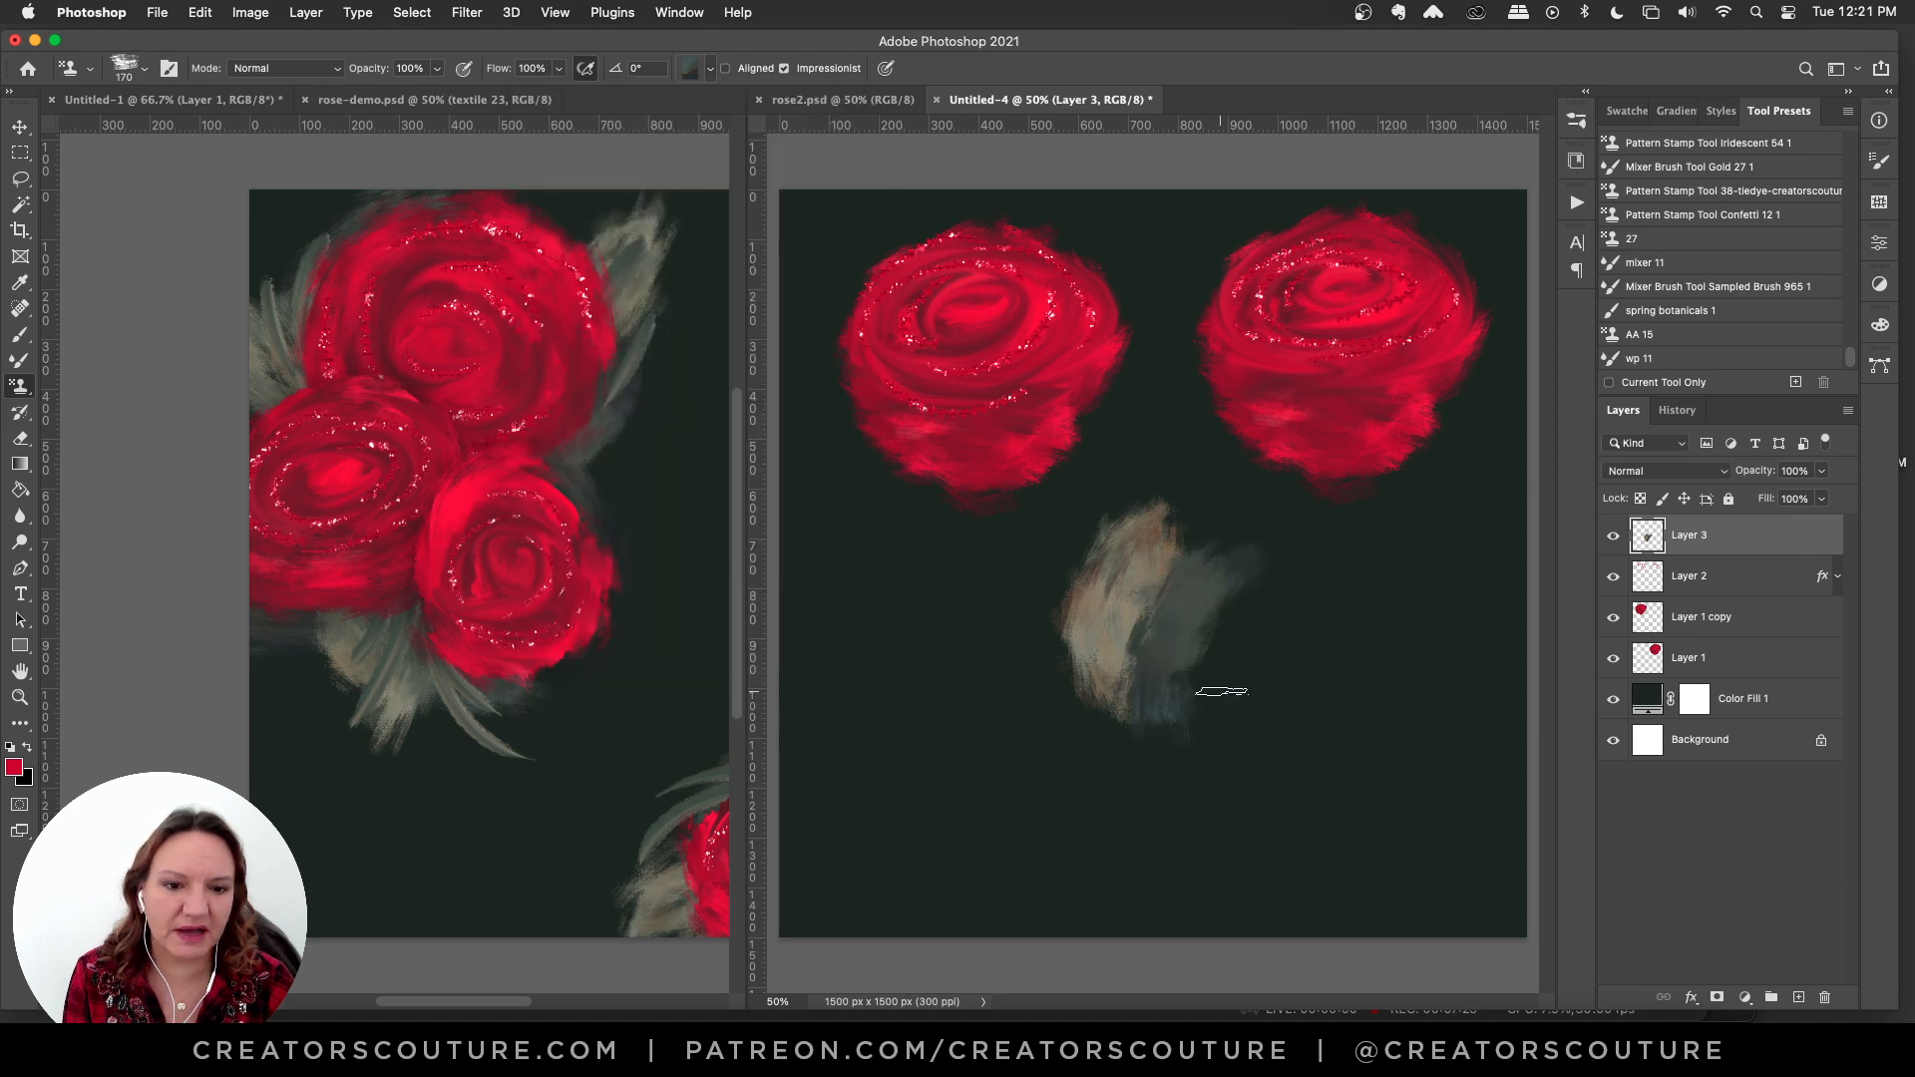
{"action": "mouse_move", "coordinate": [1222, 691]}
{"action": "left_mouse_down"}
{"action": "mouse_move", "coordinate": [1157, 713]}
{"action": "mouse_move", "coordinate": [1224, 582]}
{"action": "mouse_move", "coordinate": [1198, 713]}
{"action": "left_mouse_up"}
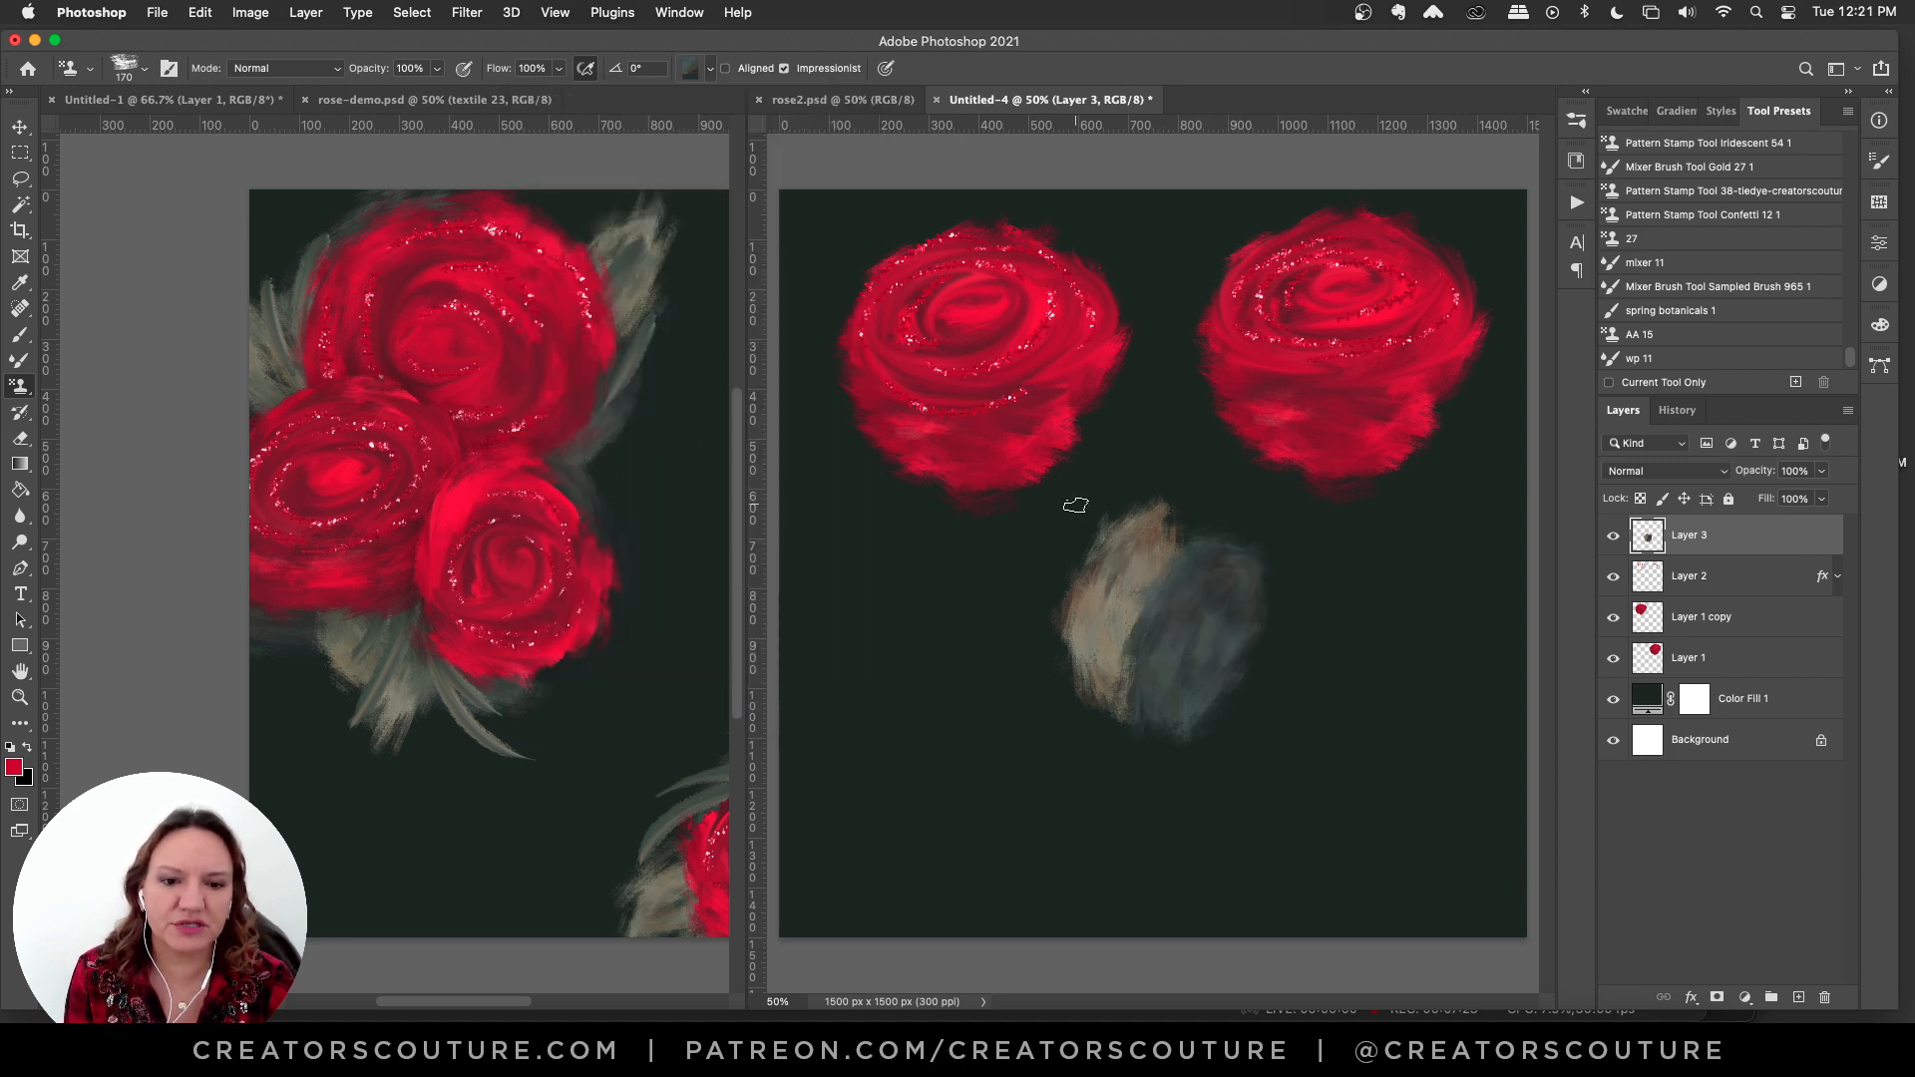
{"action": "left_click", "coordinate": [696, 69]}
{"action": "left_click", "coordinate": [695, 690]}
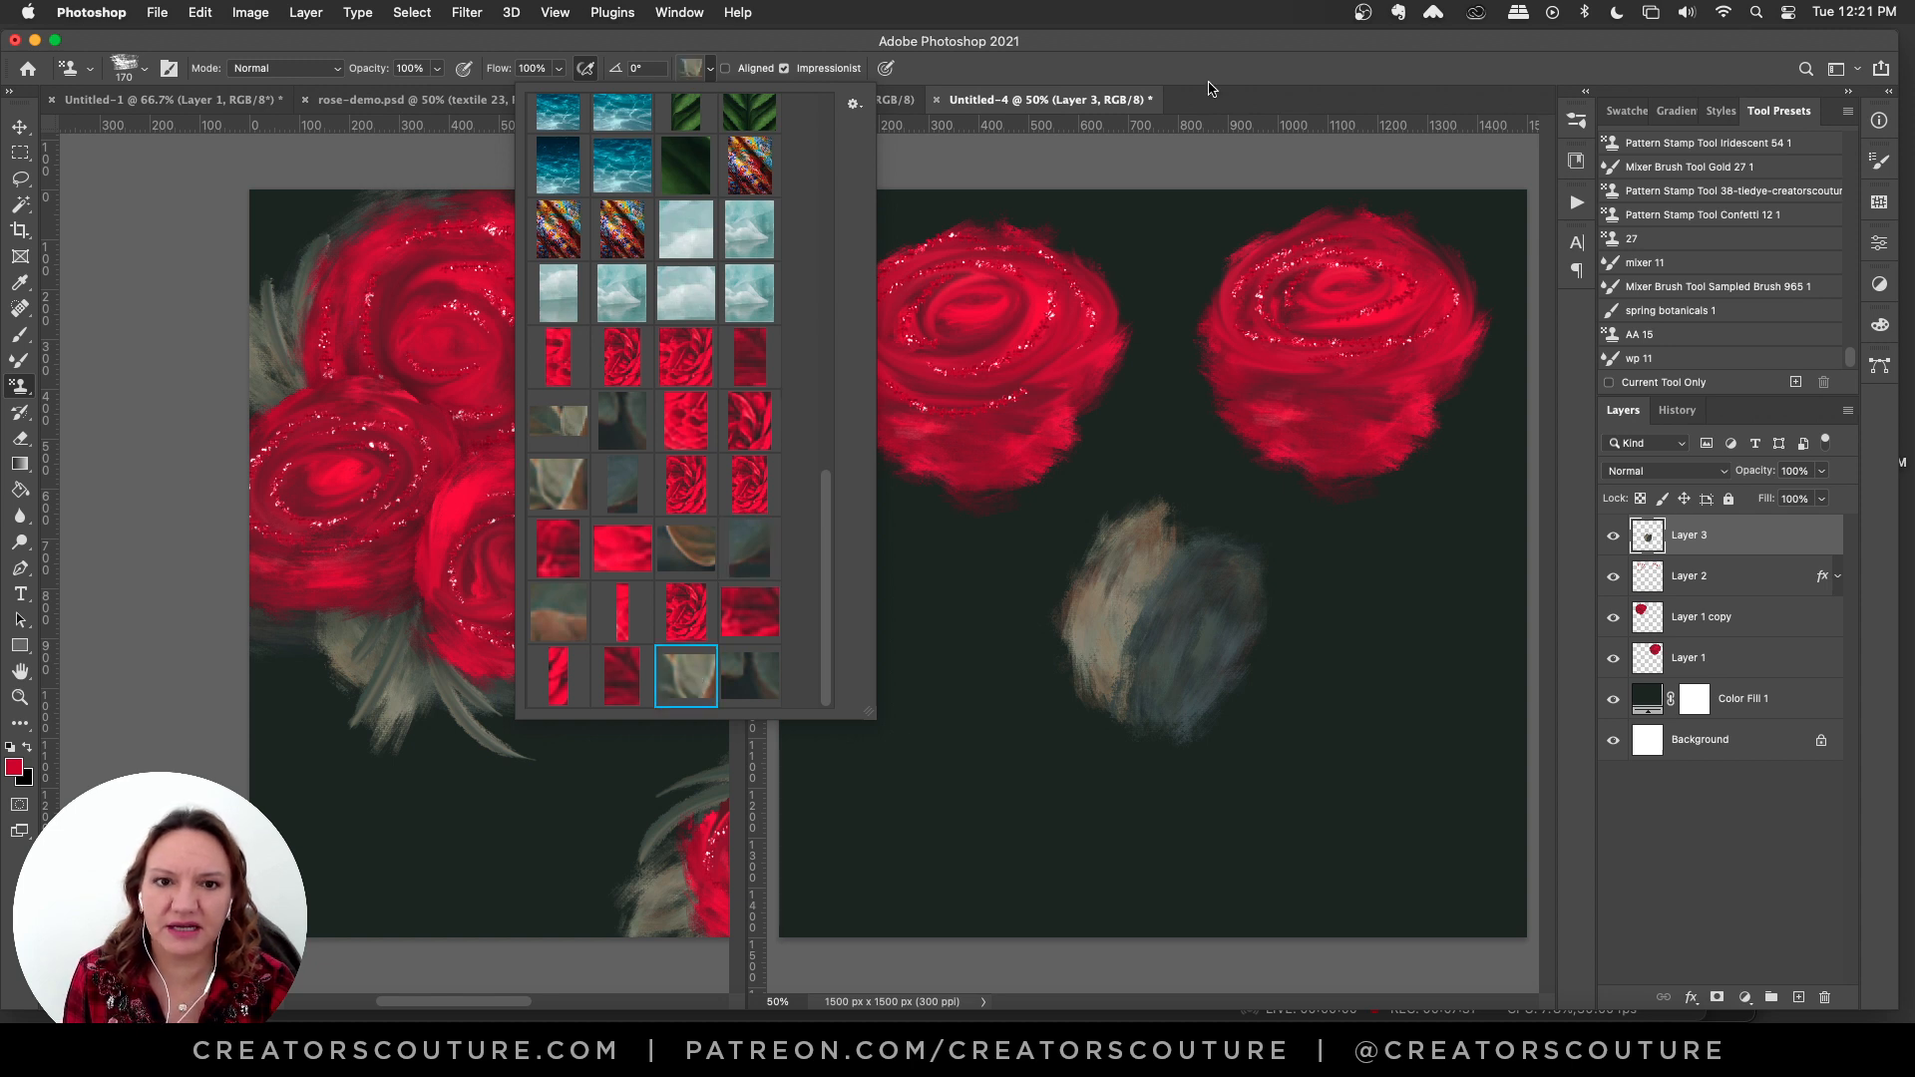
{"action": "left_click", "coordinate": [1217, 62]}
{"action": "mouse_move", "coordinate": [875, 430]}
{"action": "left_mouse_down"}
{"action": "mouse_move", "coordinate": [885, 577]}
{"action": "mouse_move", "coordinate": [880, 418]}
{"action": "mouse_move", "coordinate": [831, 568]}
{"action": "mouse_move", "coordinate": [839, 492]}
{"action": "mouse_move", "coordinate": [911, 593]}
{"action": "mouse_move", "coordinate": [854, 557]}
{"action": "mouse_move", "coordinate": [901, 562]}
{"action": "mouse_move", "coordinate": [880, 551]}
{"action": "mouse_move", "coordinate": [870, 632]}
{"action": "mouse_move", "coordinate": [871, 517]}
{"action": "mouse_move", "coordinate": [887, 522]}
{"action": "mouse_move", "coordinate": [897, 648]}
{"action": "left_mouse_up"}
{"action": "key", "text": "super+z"}
{"action": "key", "text": "super+z"}
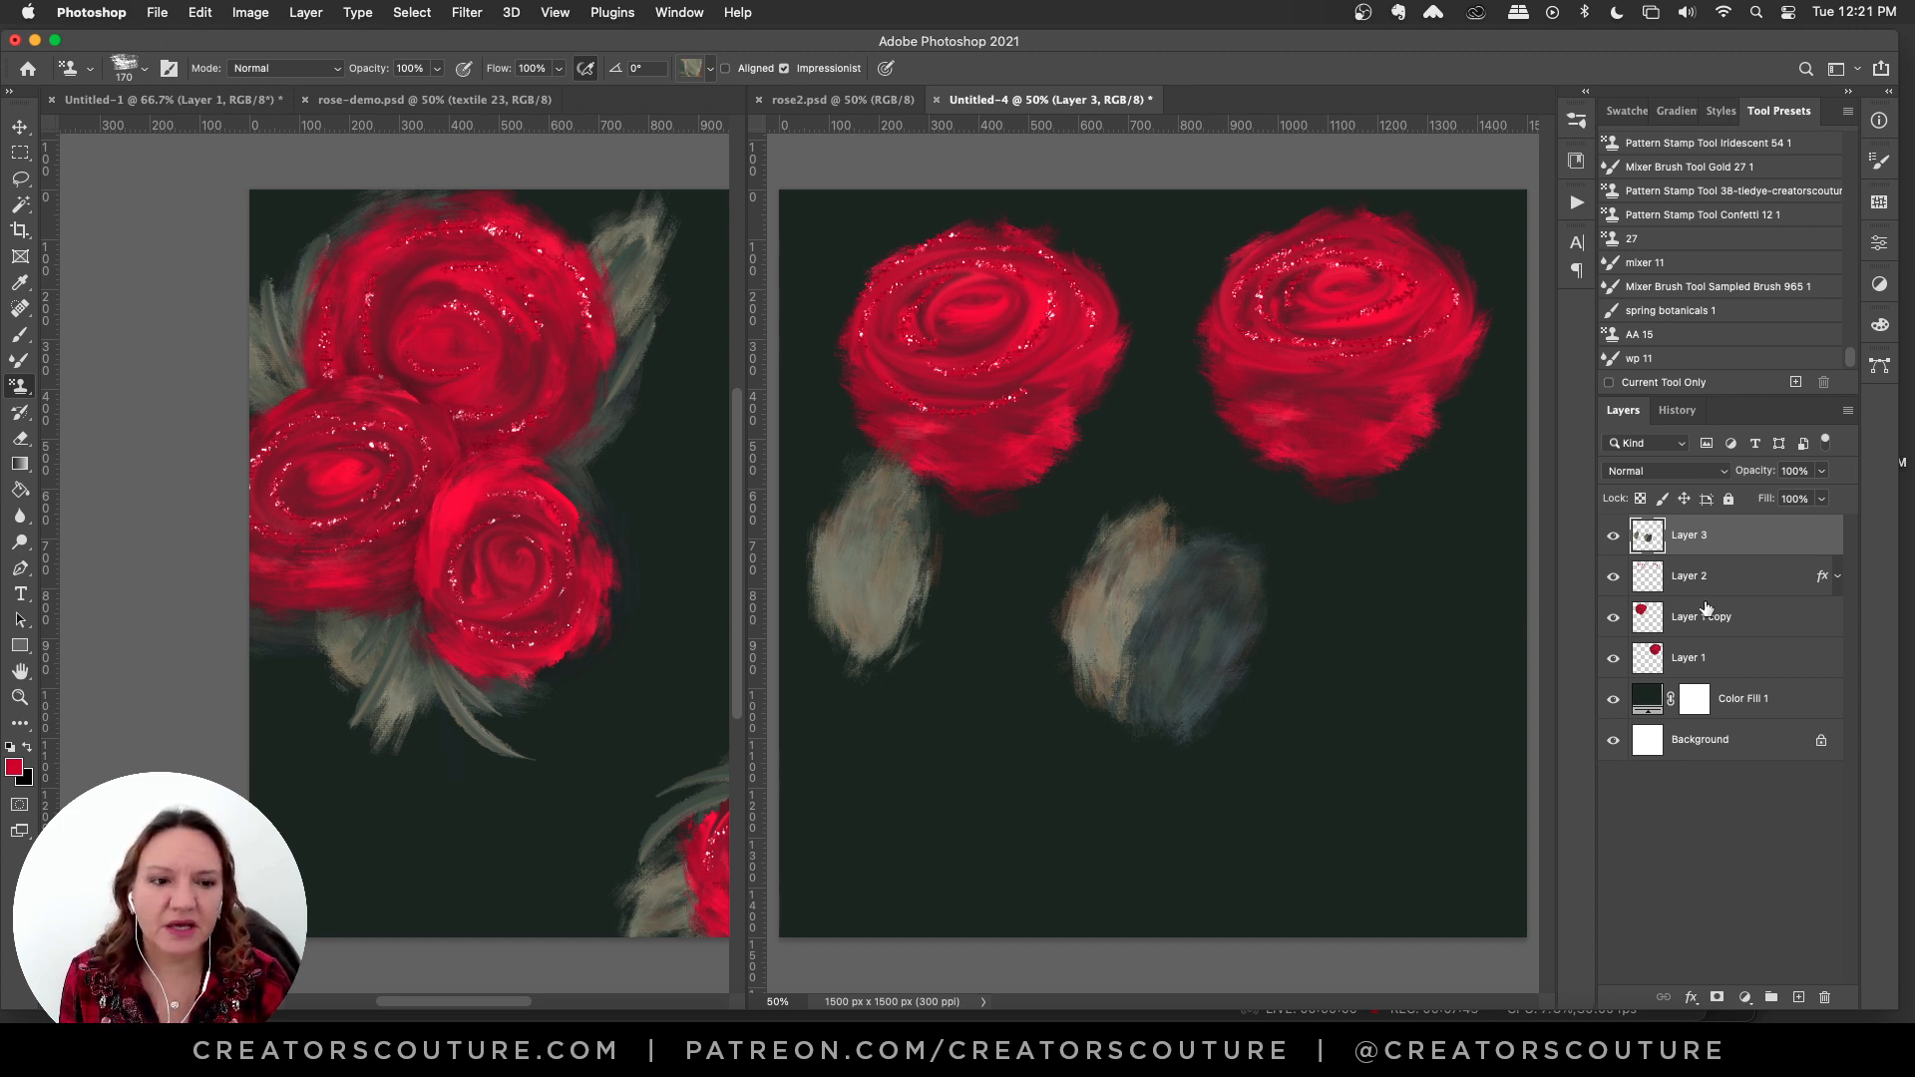
{"action": "left_click", "coordinate": [1612, 536]}
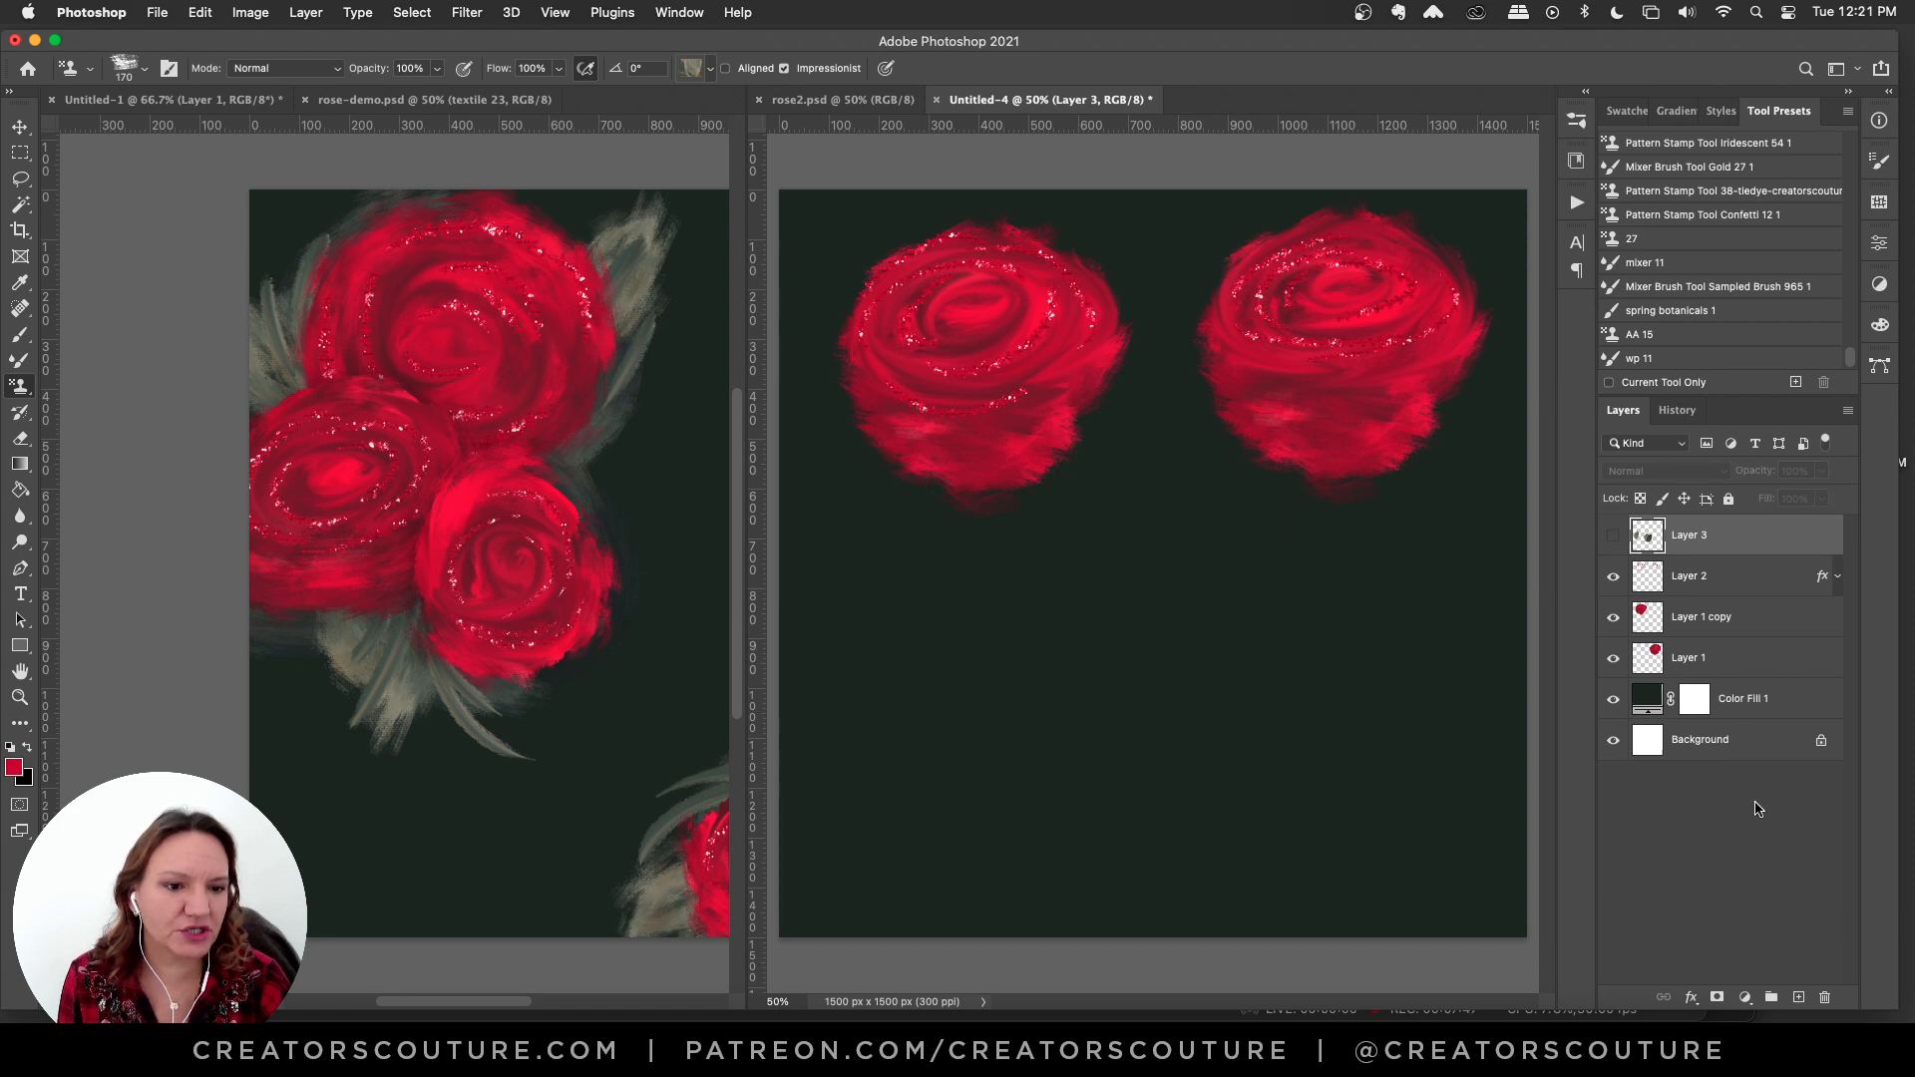
{"action": "left_click", "coordinate": [1609, 538]}
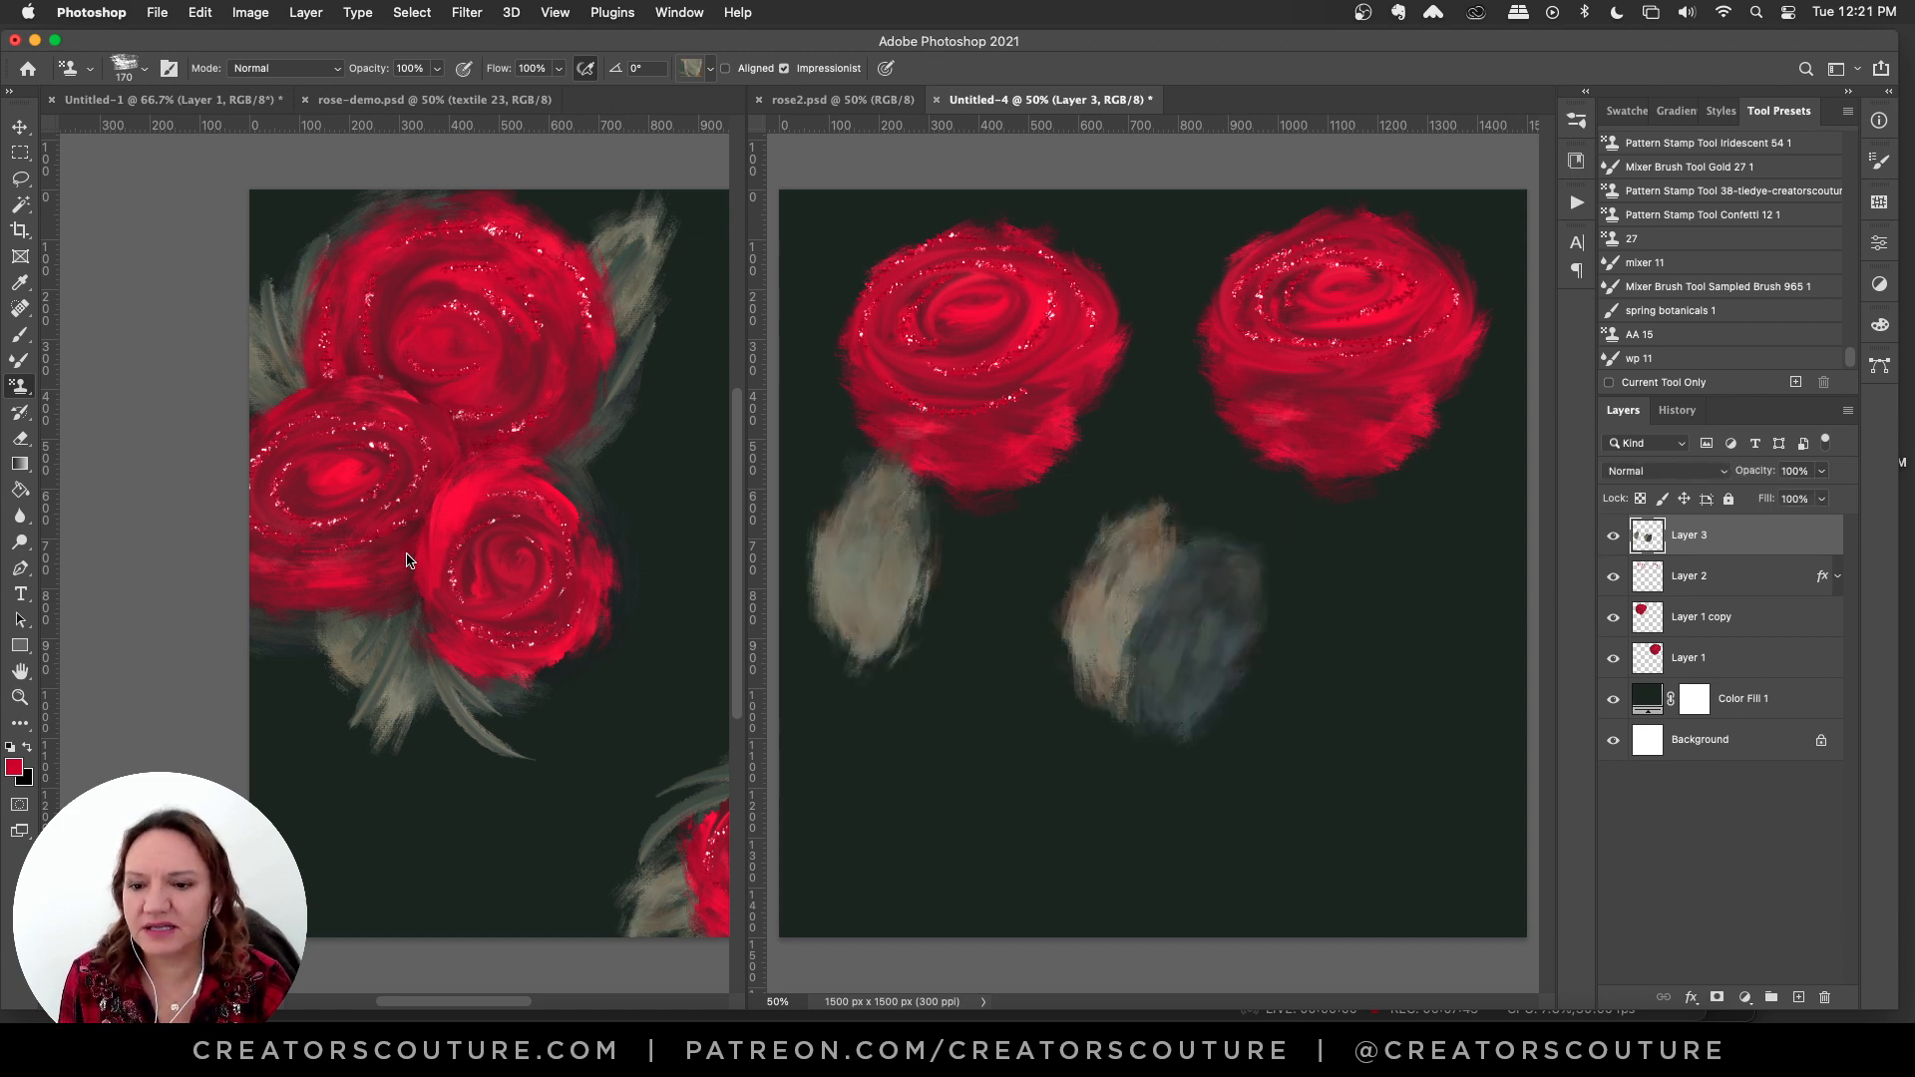
- Load the wp 11 Mixer Brush preset and enable loading the brush after each stroke
{"action": "left_click", "coordinate": [19, 360]}
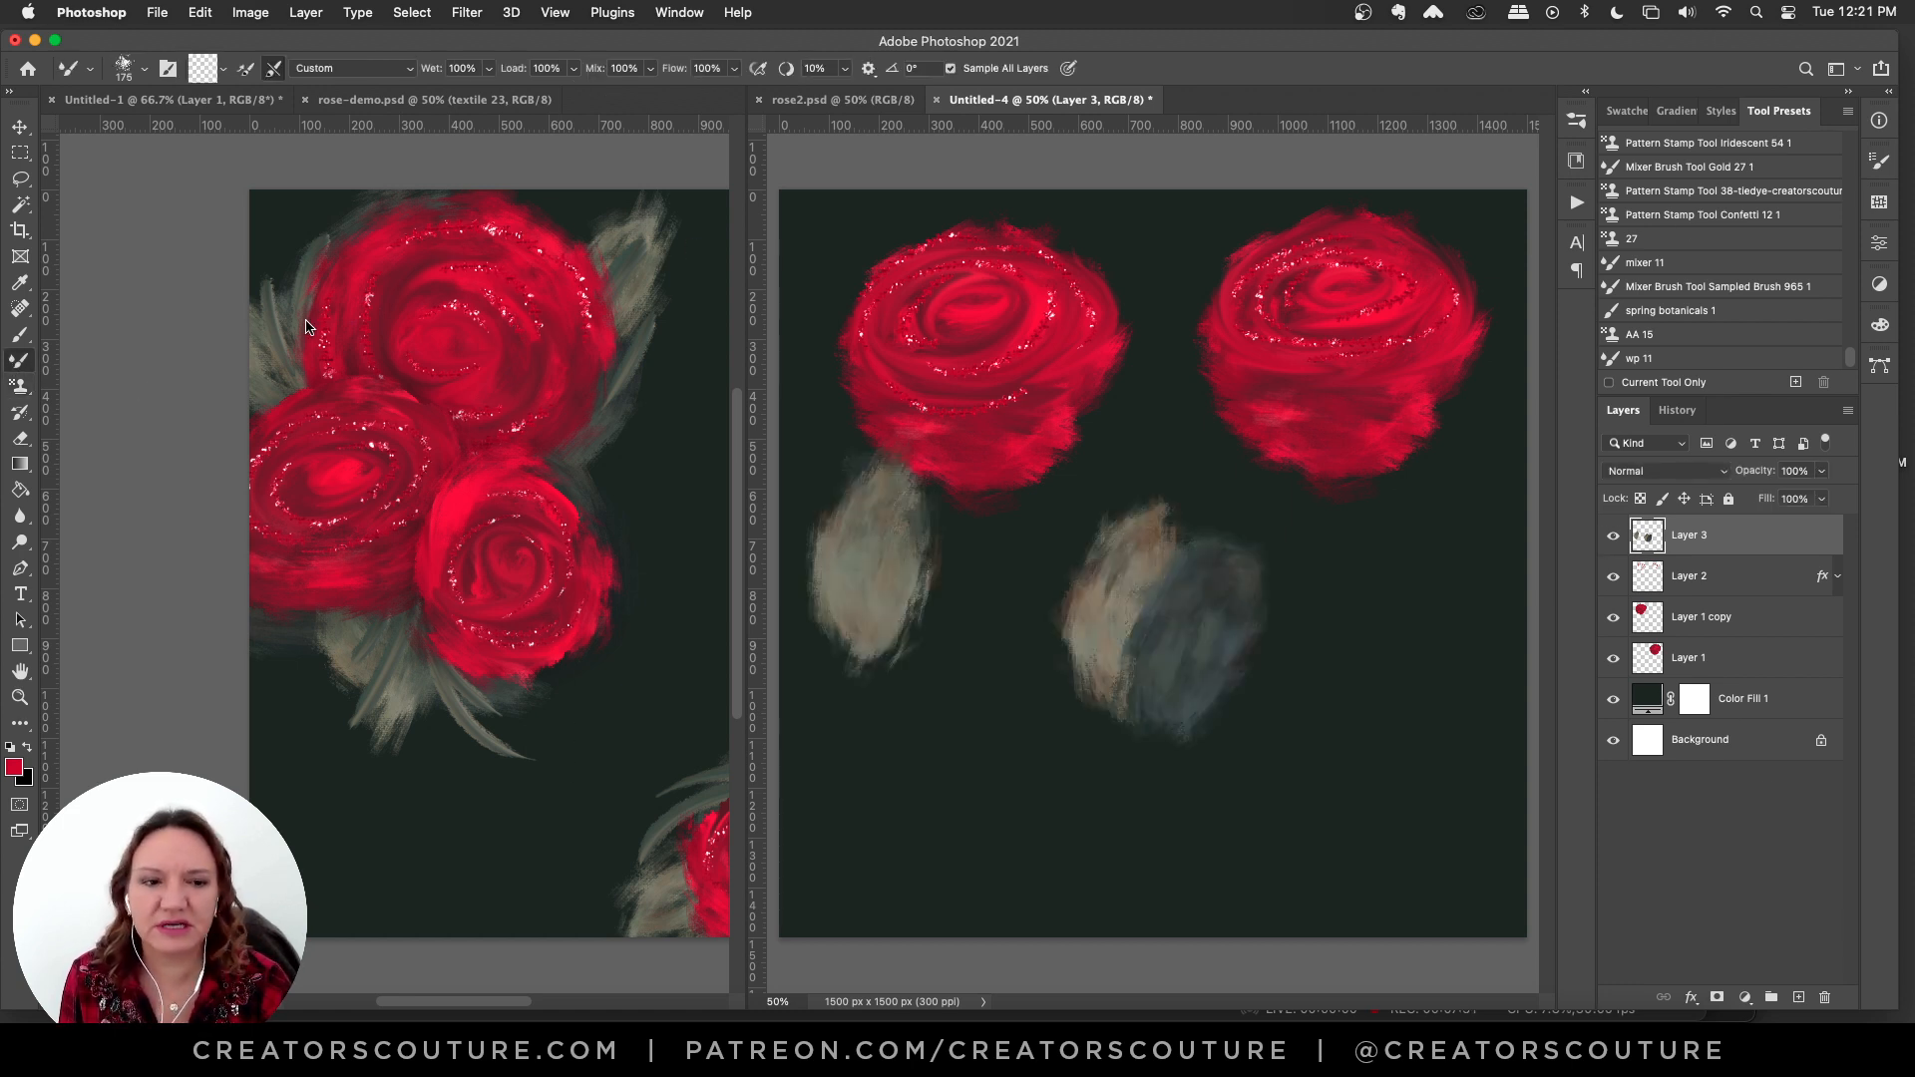
{"action": "left_click", "coordinate": [1645, 361]}
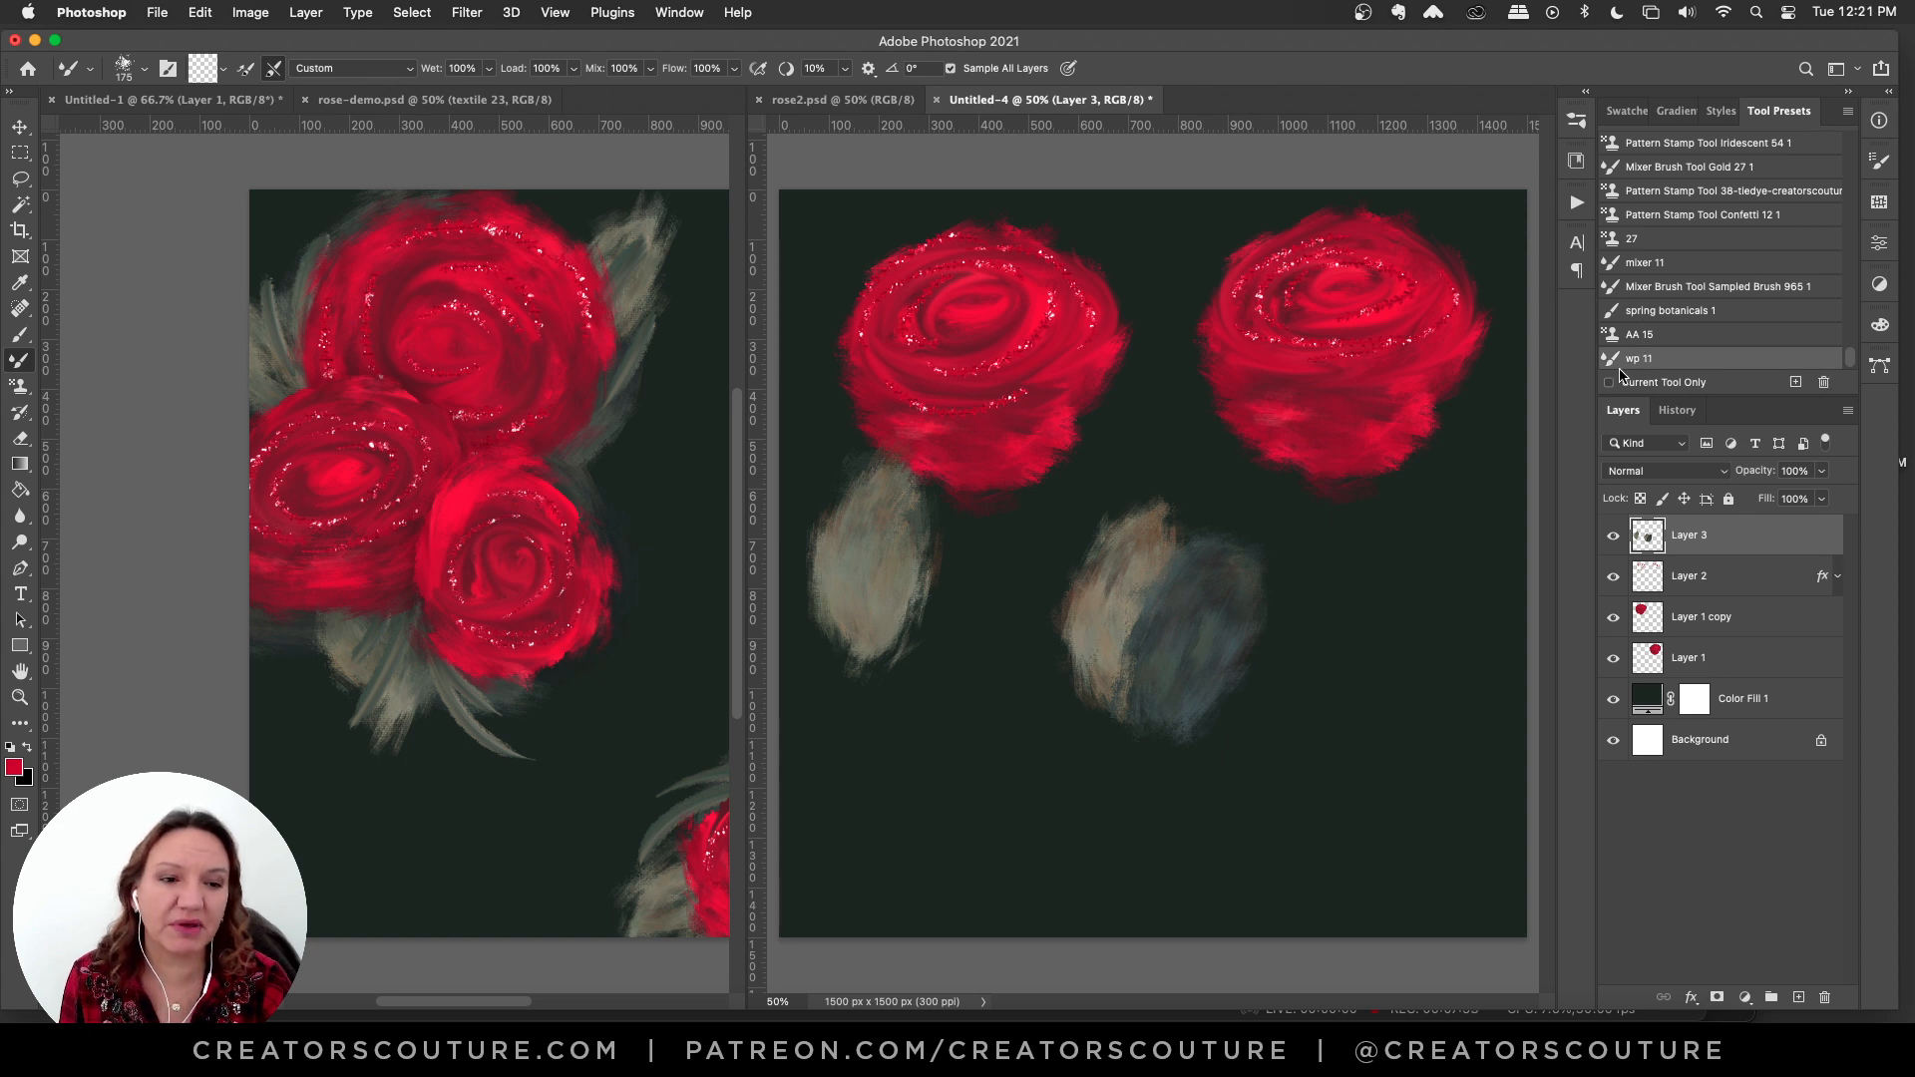
{"action": "left_click", "coordinate": [245, 71]}
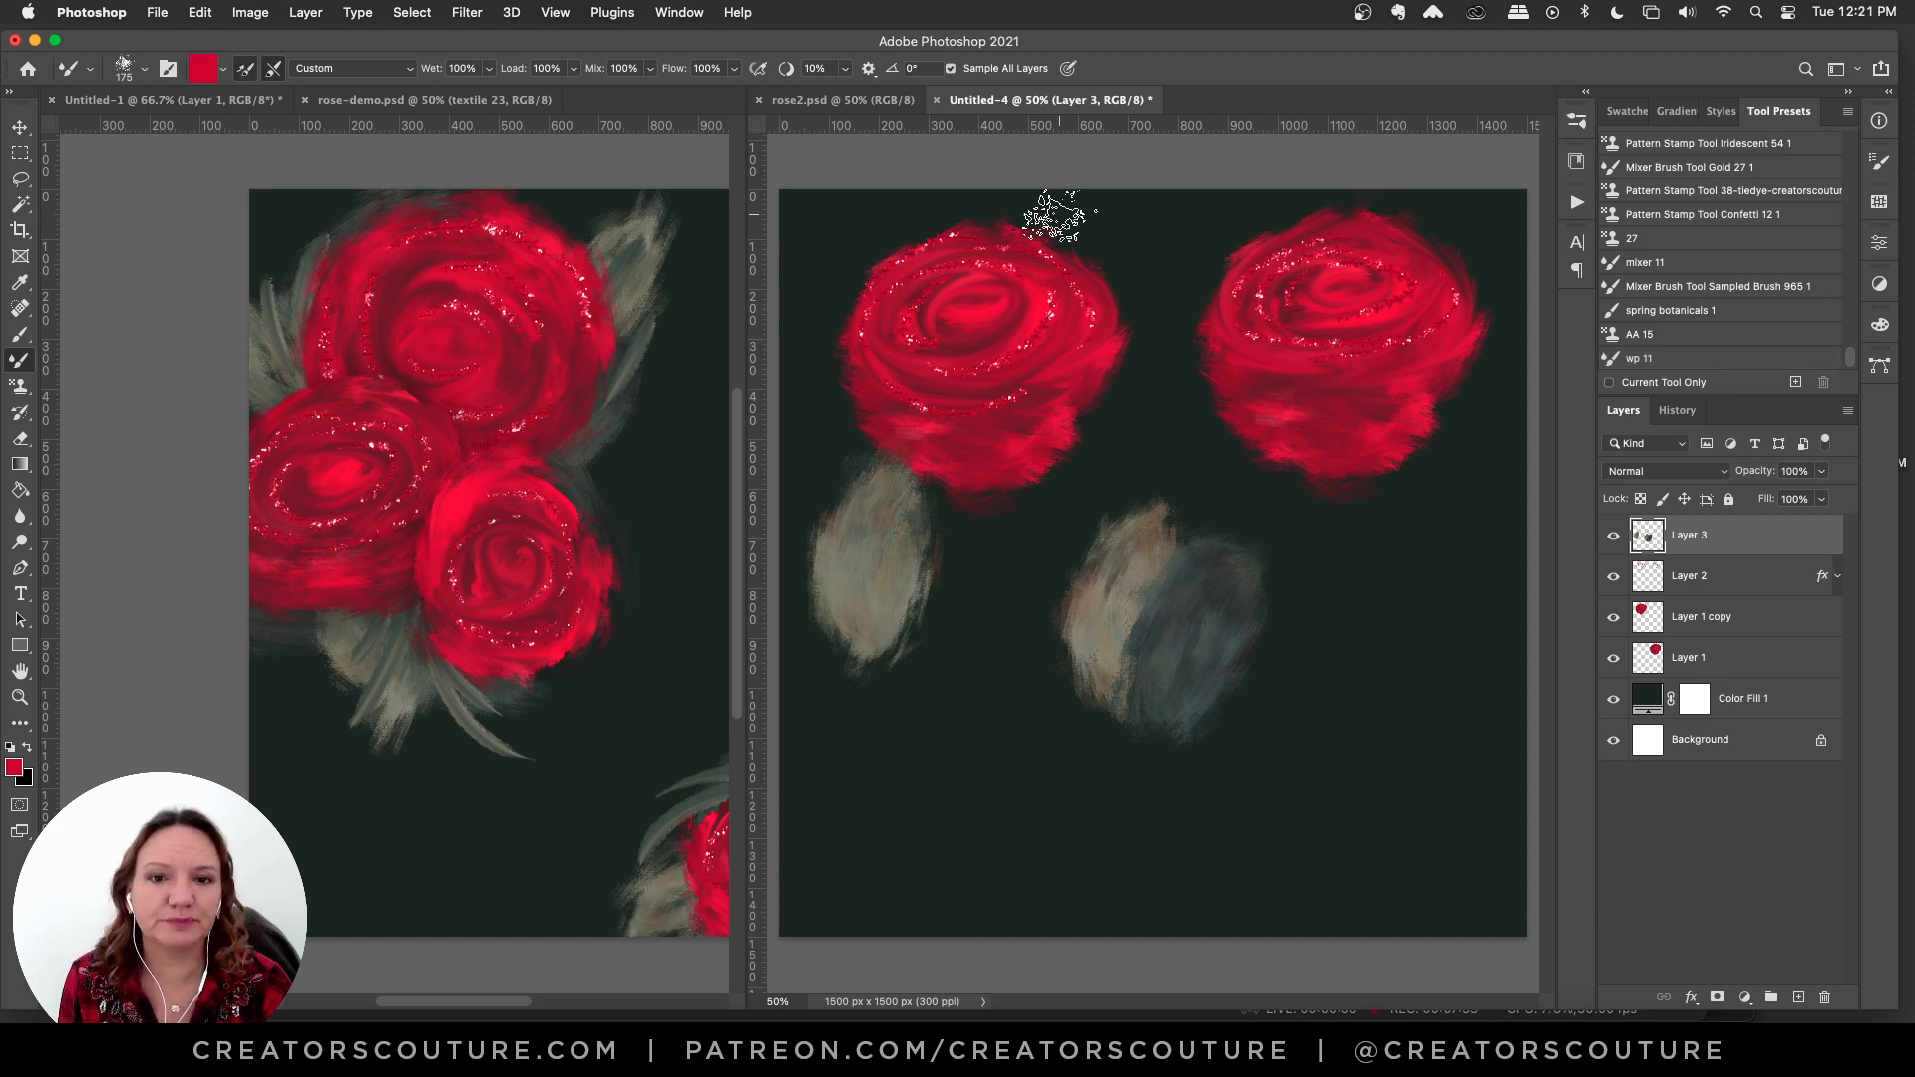
- Sample the upper-left leaves in the Untitled-1 reference photo with the mixer brush and reduce the brush size to 50
{"action": "left_click", "coordinate": [284, 101]}
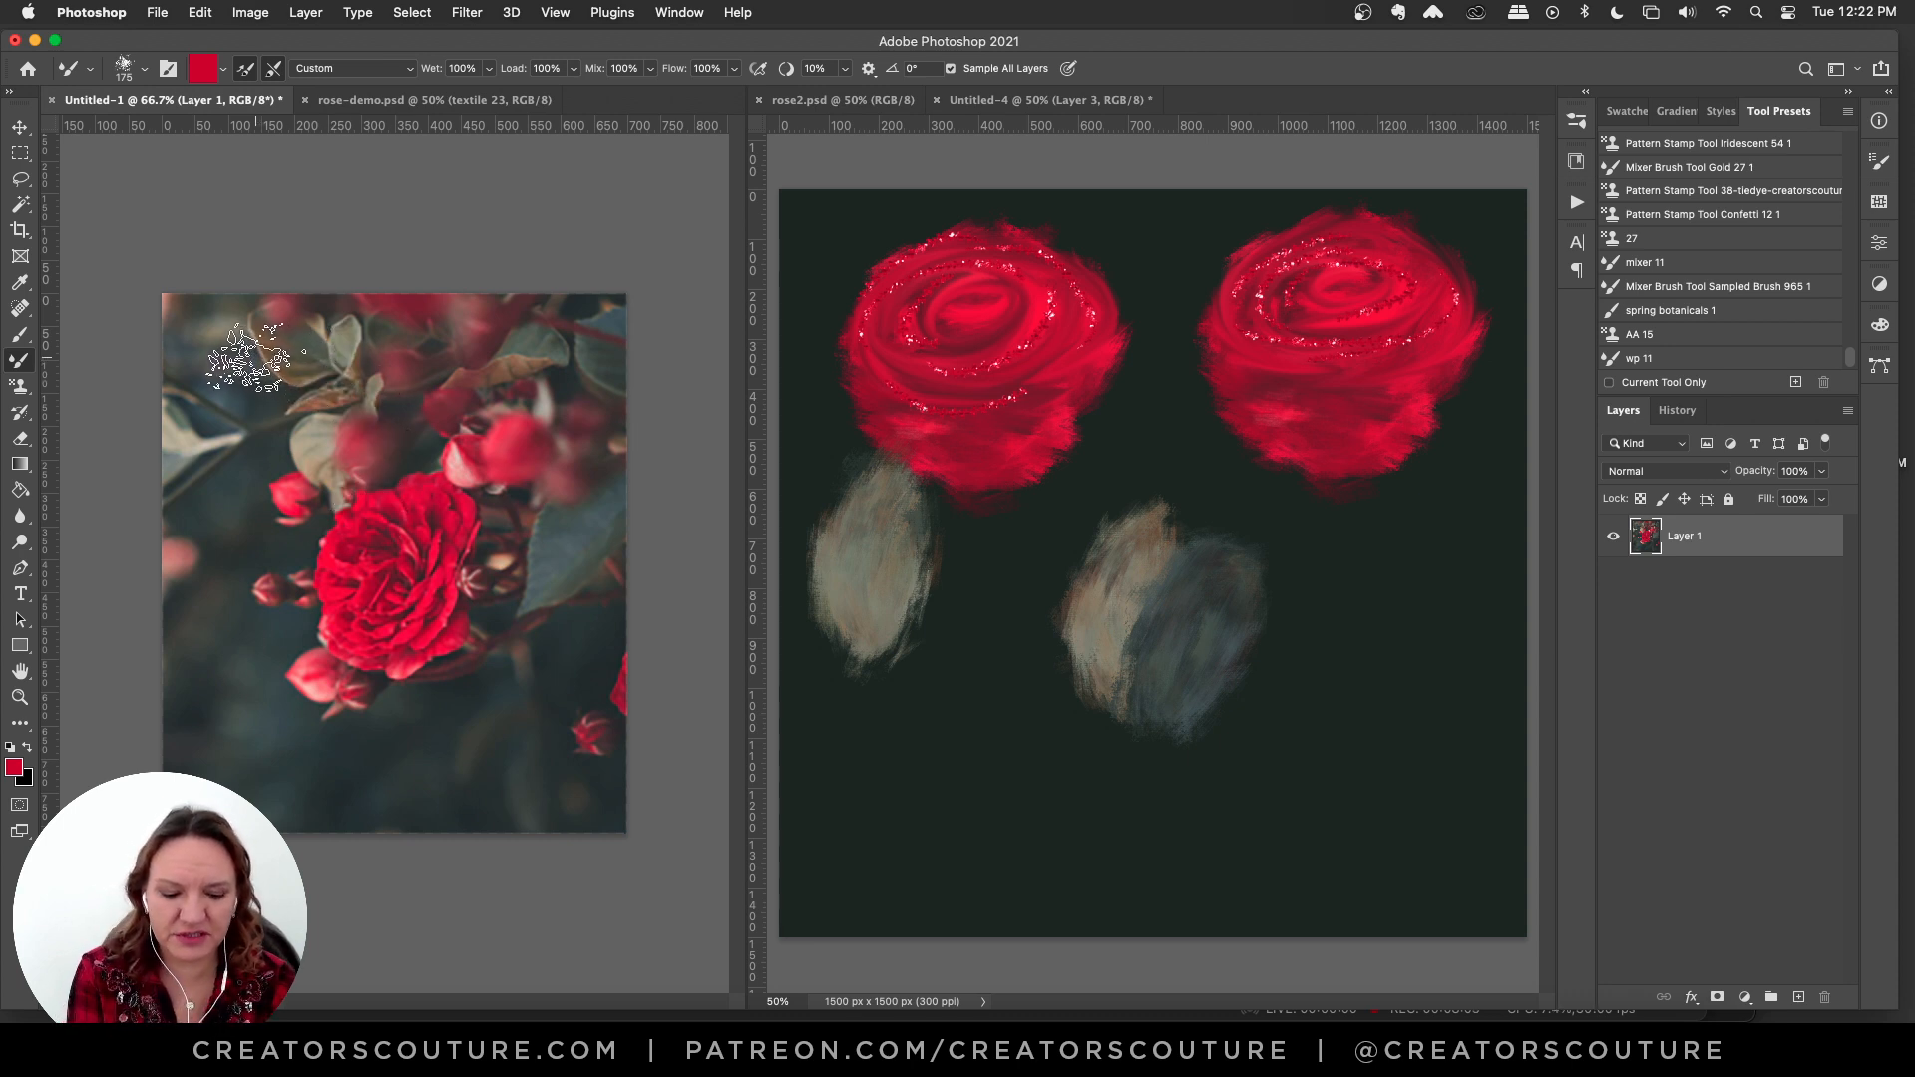
{"action": "left_click", "coordinate": [275, 369], "text": "alt"}
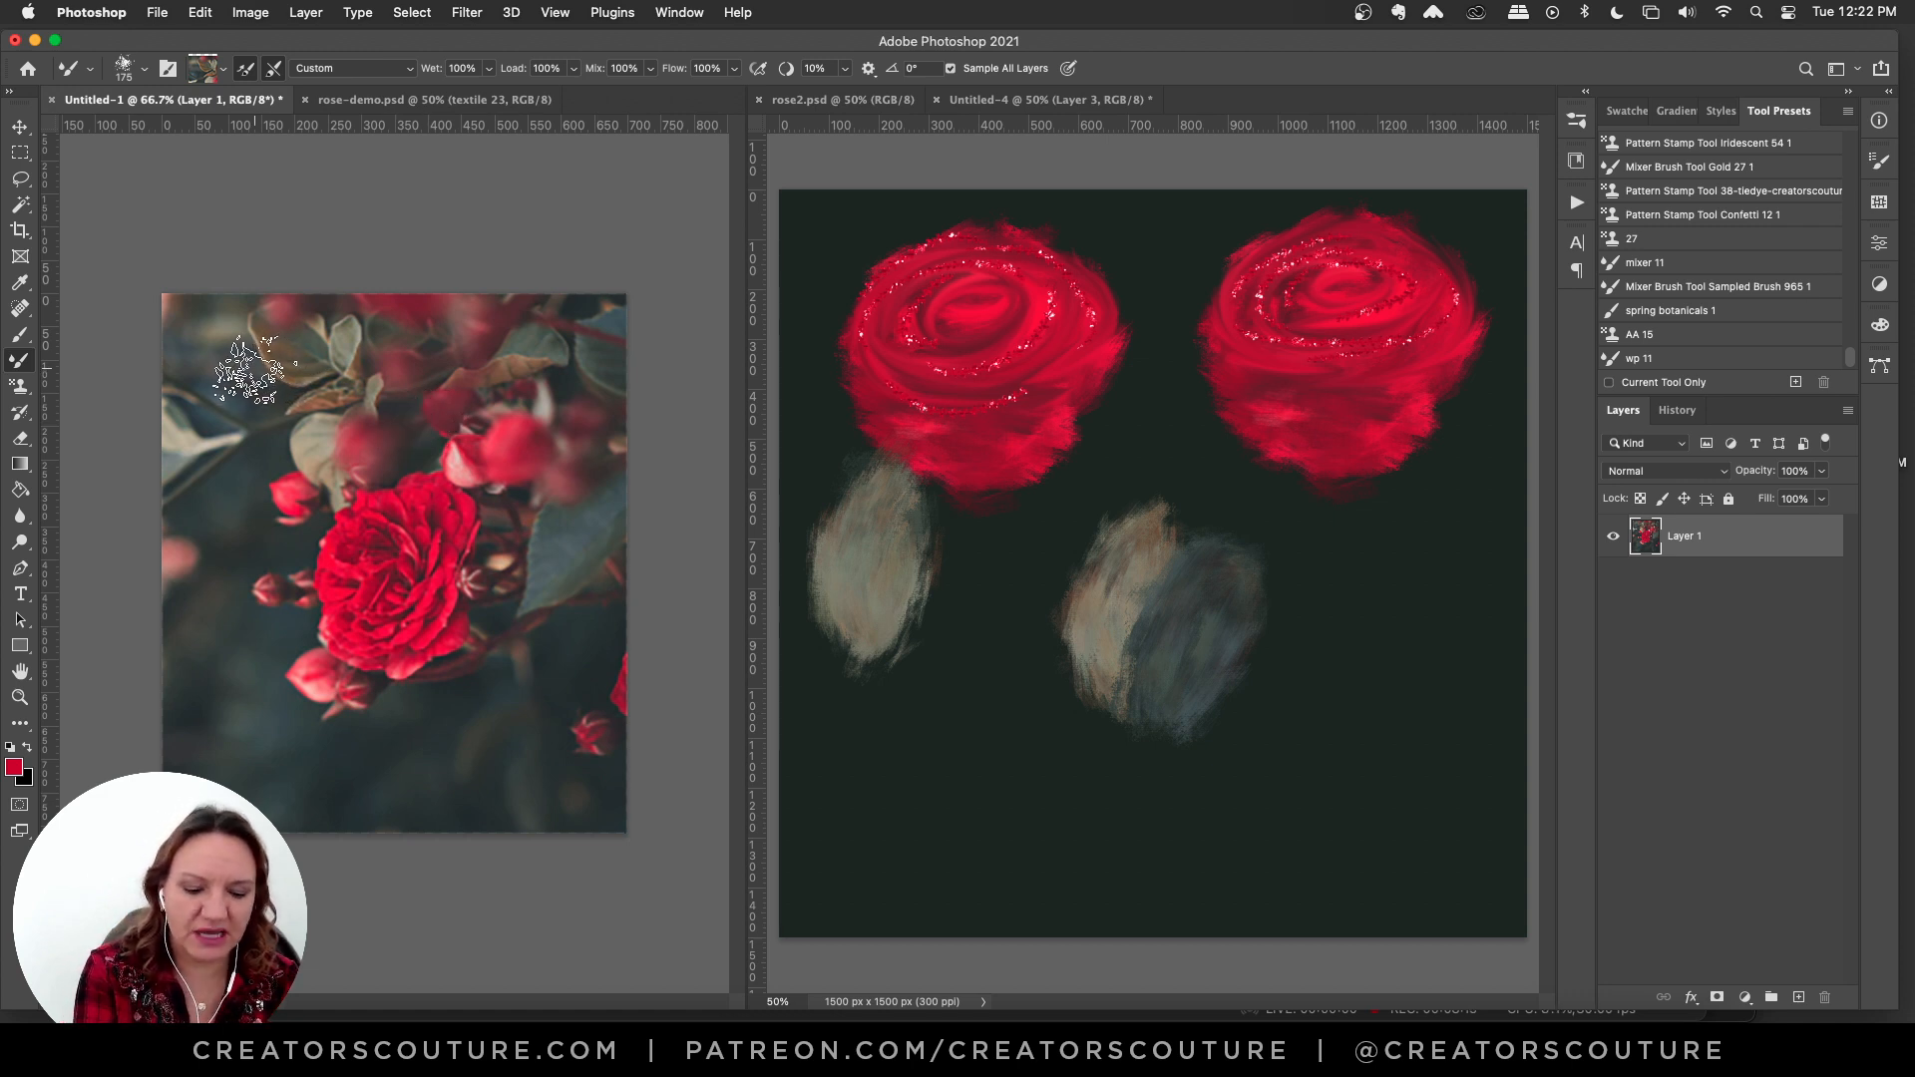
{"action": "key", "text": "bracketleft"}
{"action": "key", "text": "bracketleft"}
{"action": "key", "text": "bracketleft"}
{"action": "key", "text": "bracketleft"}
{"action": "key", "text": "bracketleft"}
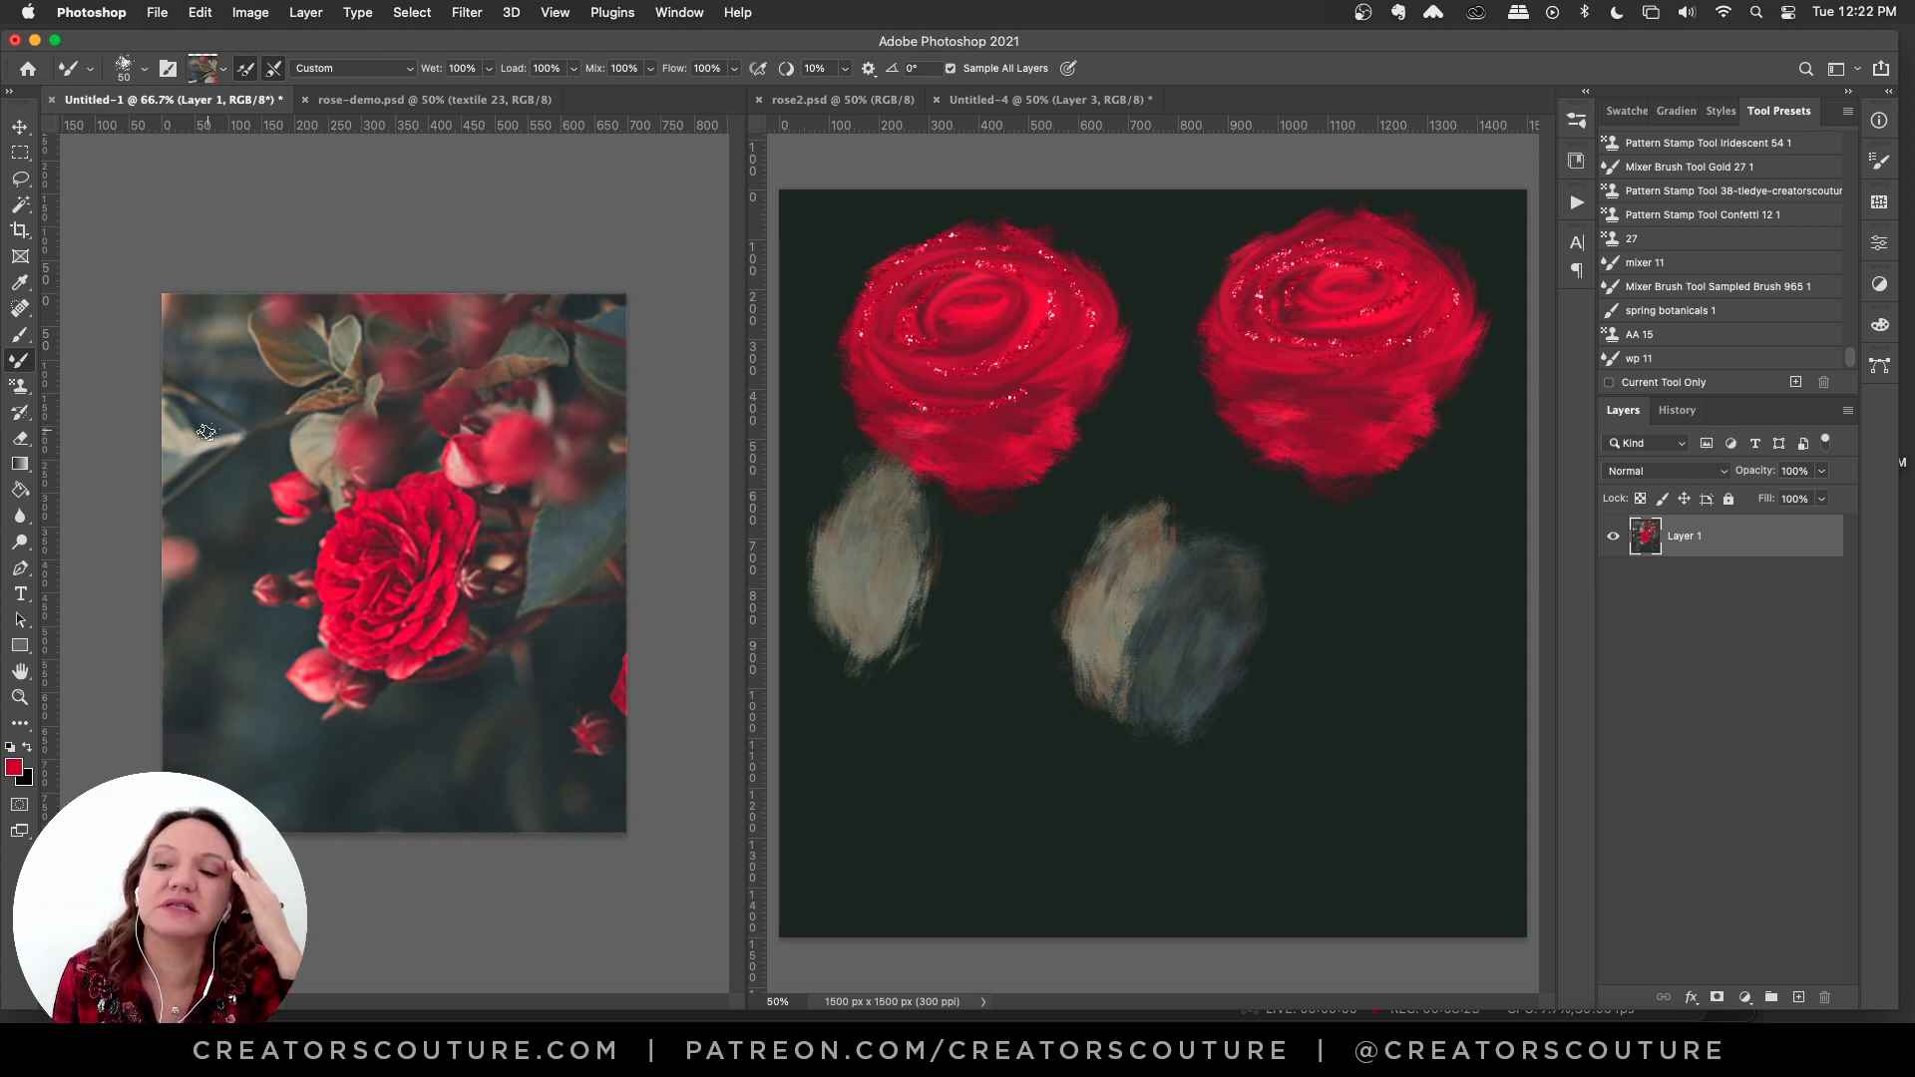
- Resample different spots around the photo's upper-left leaves, finishing on the brown-edged leaf as the mixer brush's loaded paint
{"action": "left_click", "coordinate": [271, 375], "text": "alt"}
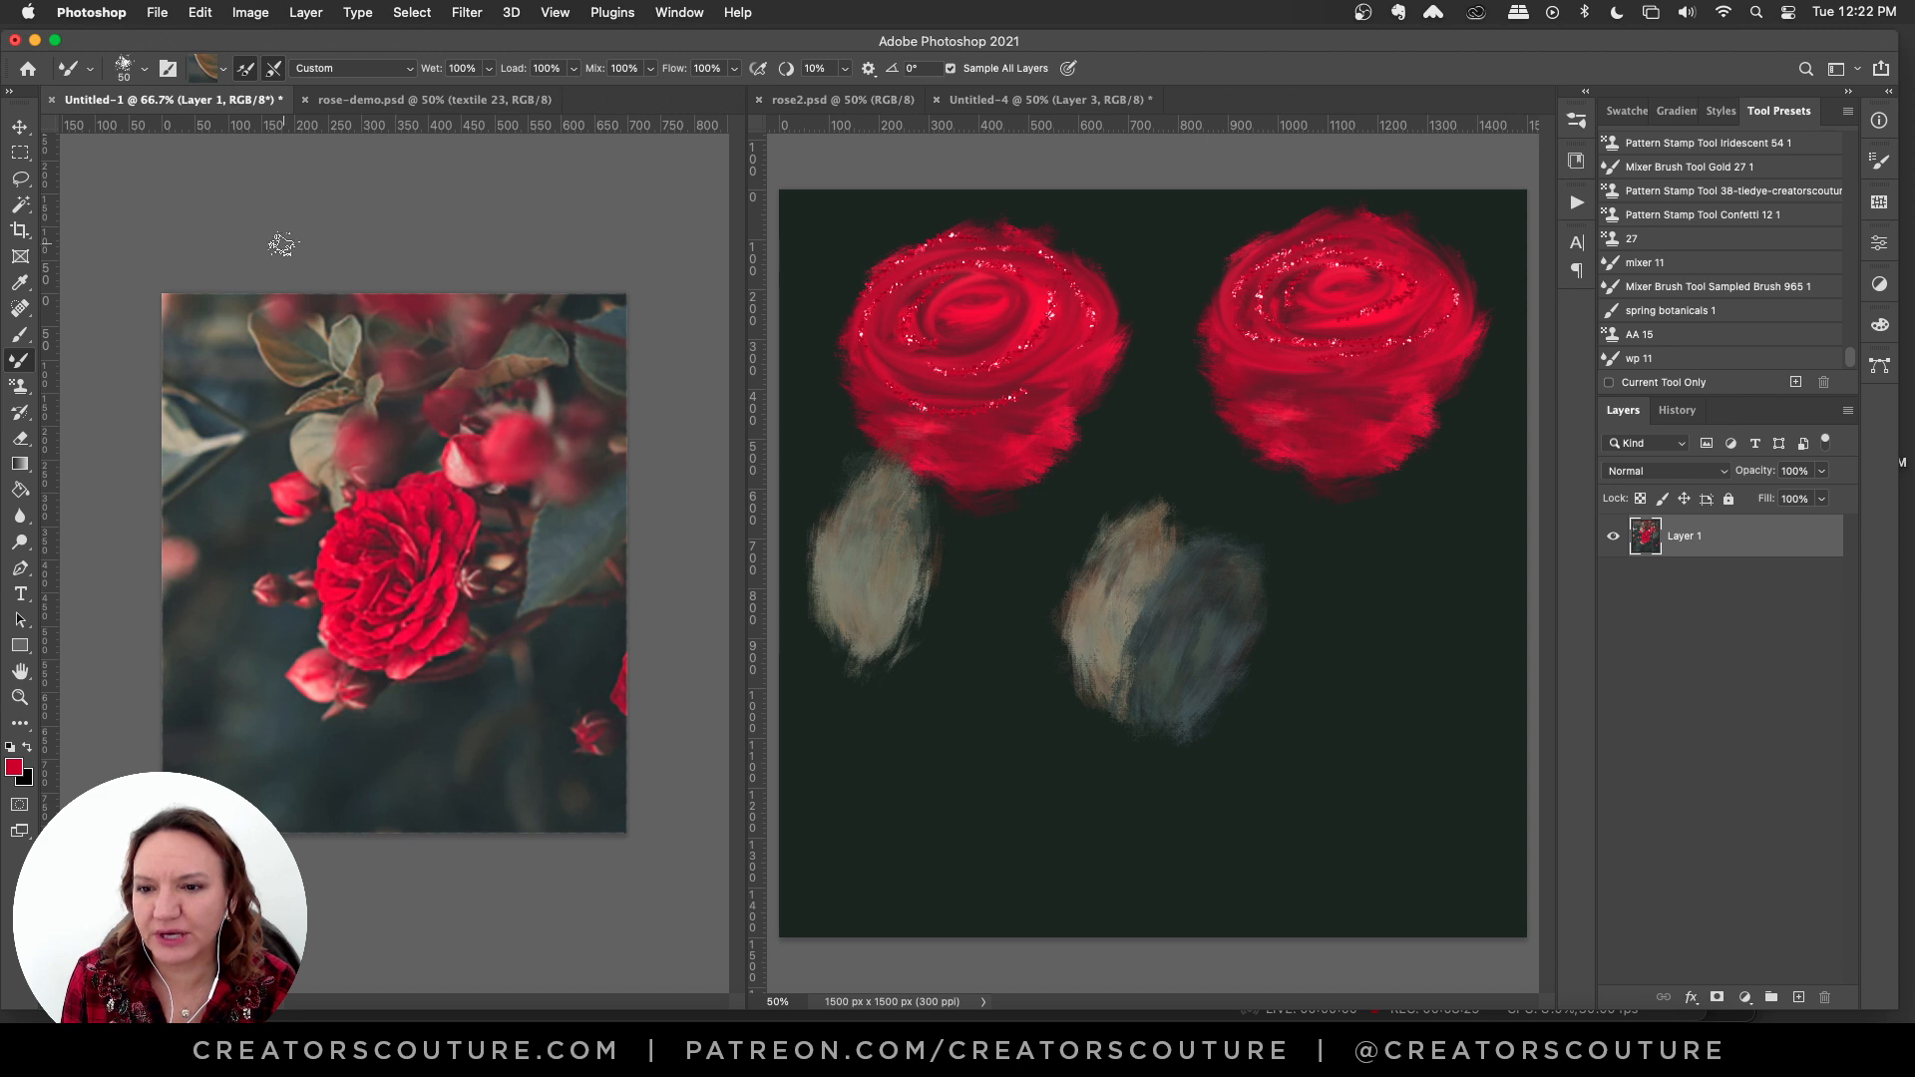
{"action": "left_click", "coordinate": [306, 401], "text": "alt"}
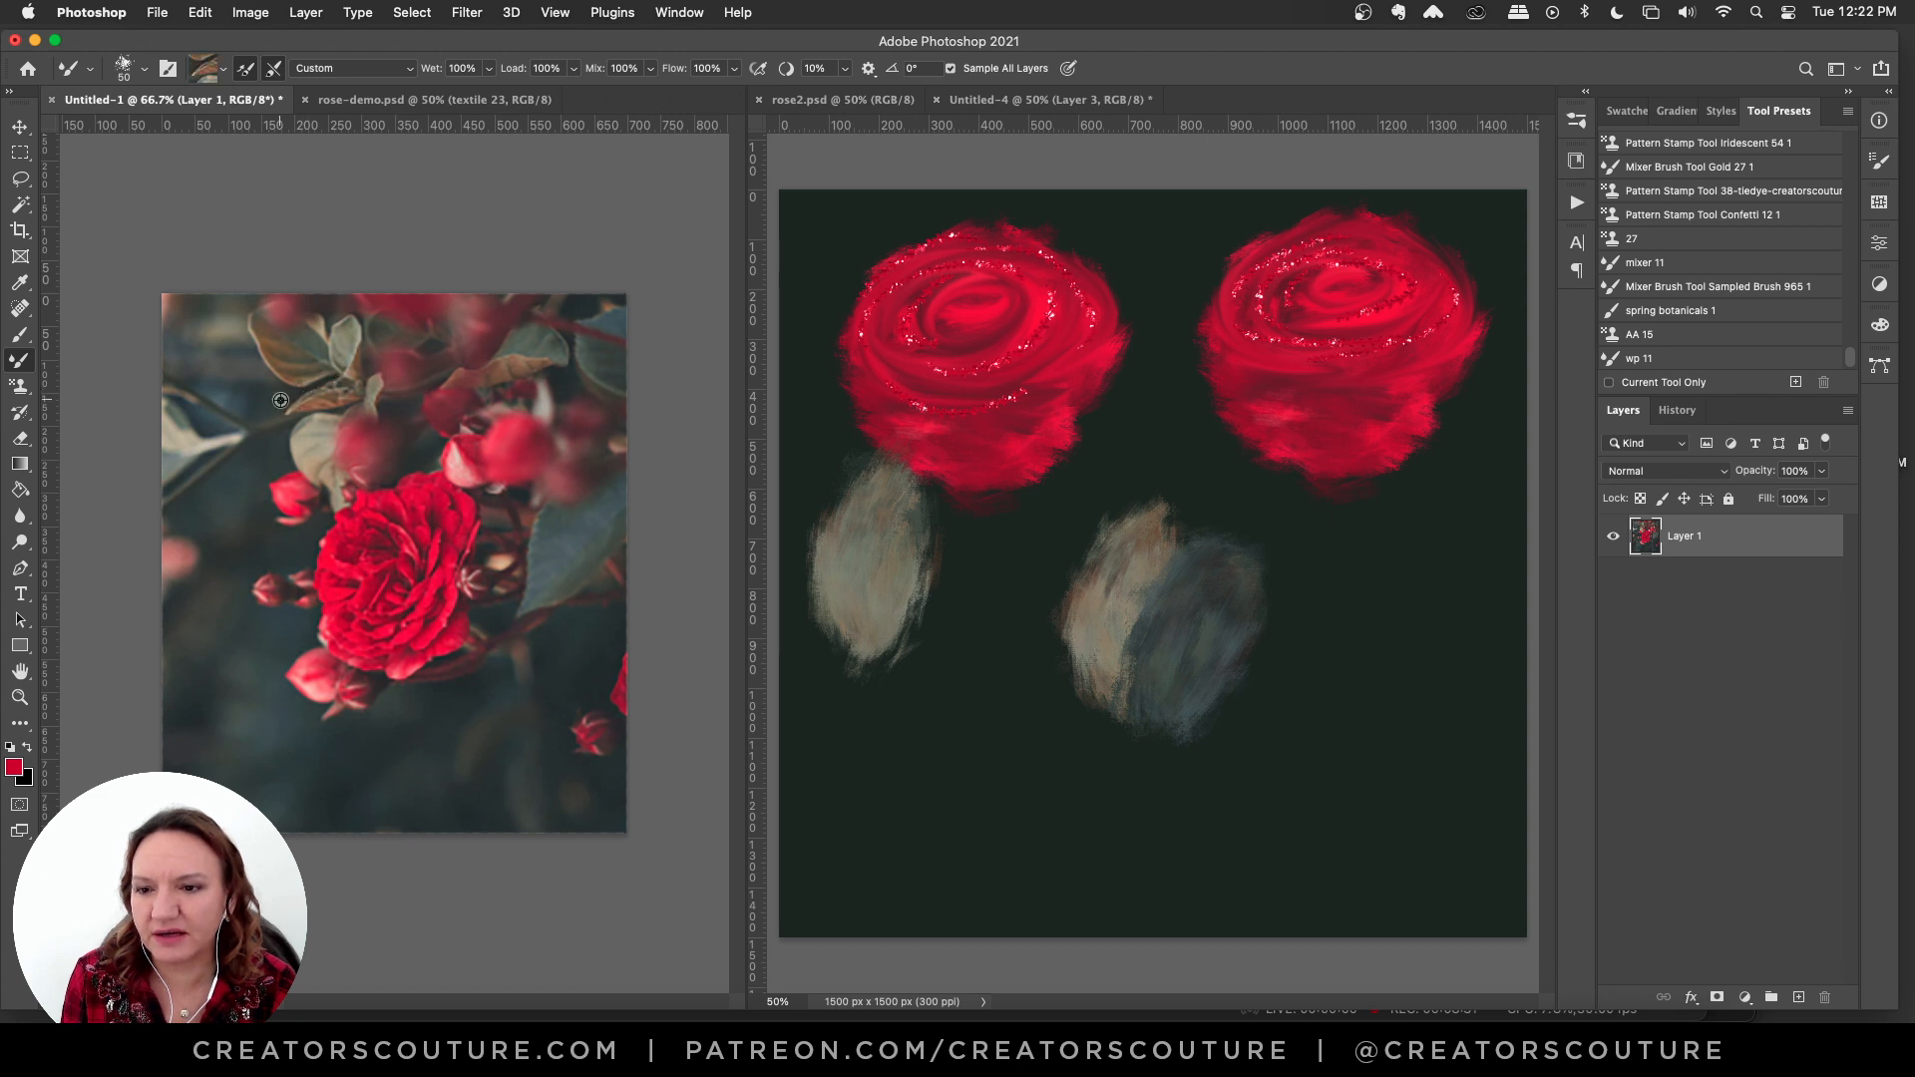
{"action": "left_click", "coordinate": [270, 396], "text": "alt"}
{"action": "left_click", "coordinate": [265, 379], "text": "alt"}
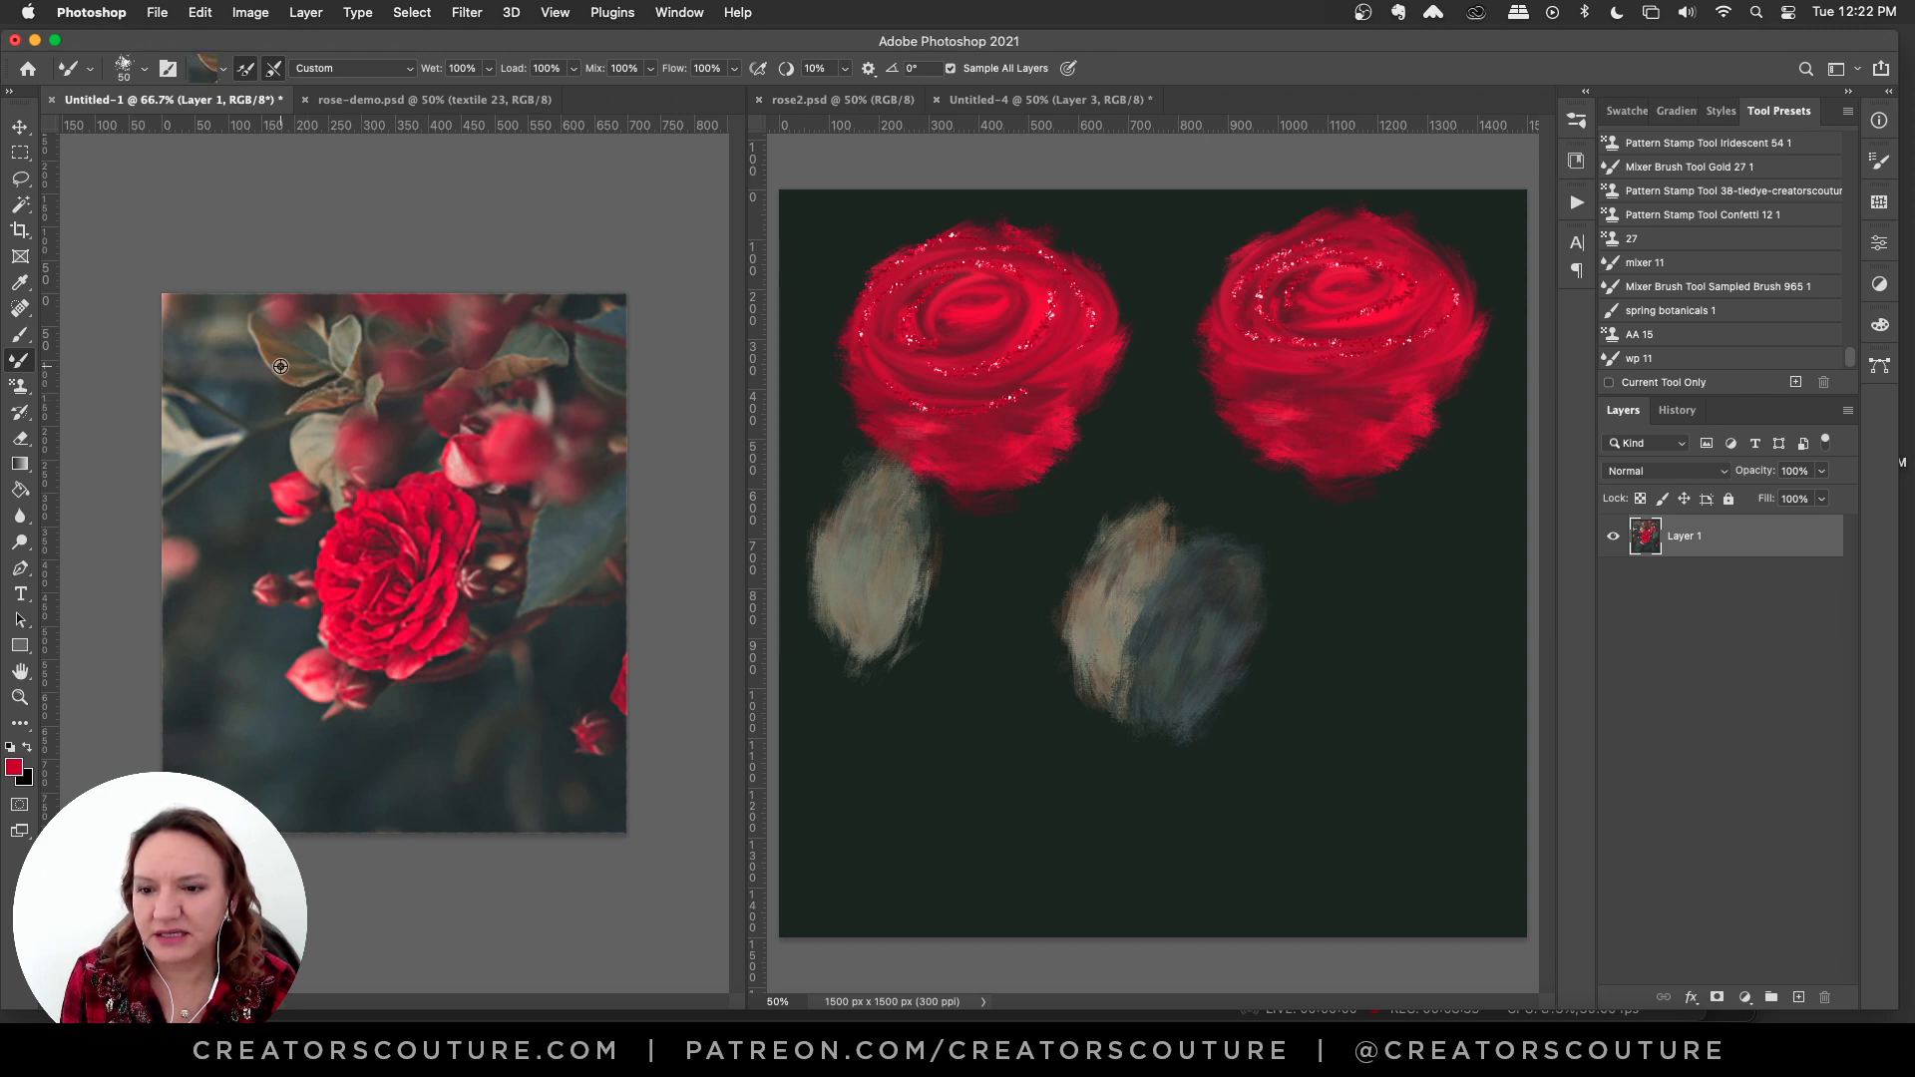
{"action": "left_click", "coordinate": [277, 434], "text": "alt"}
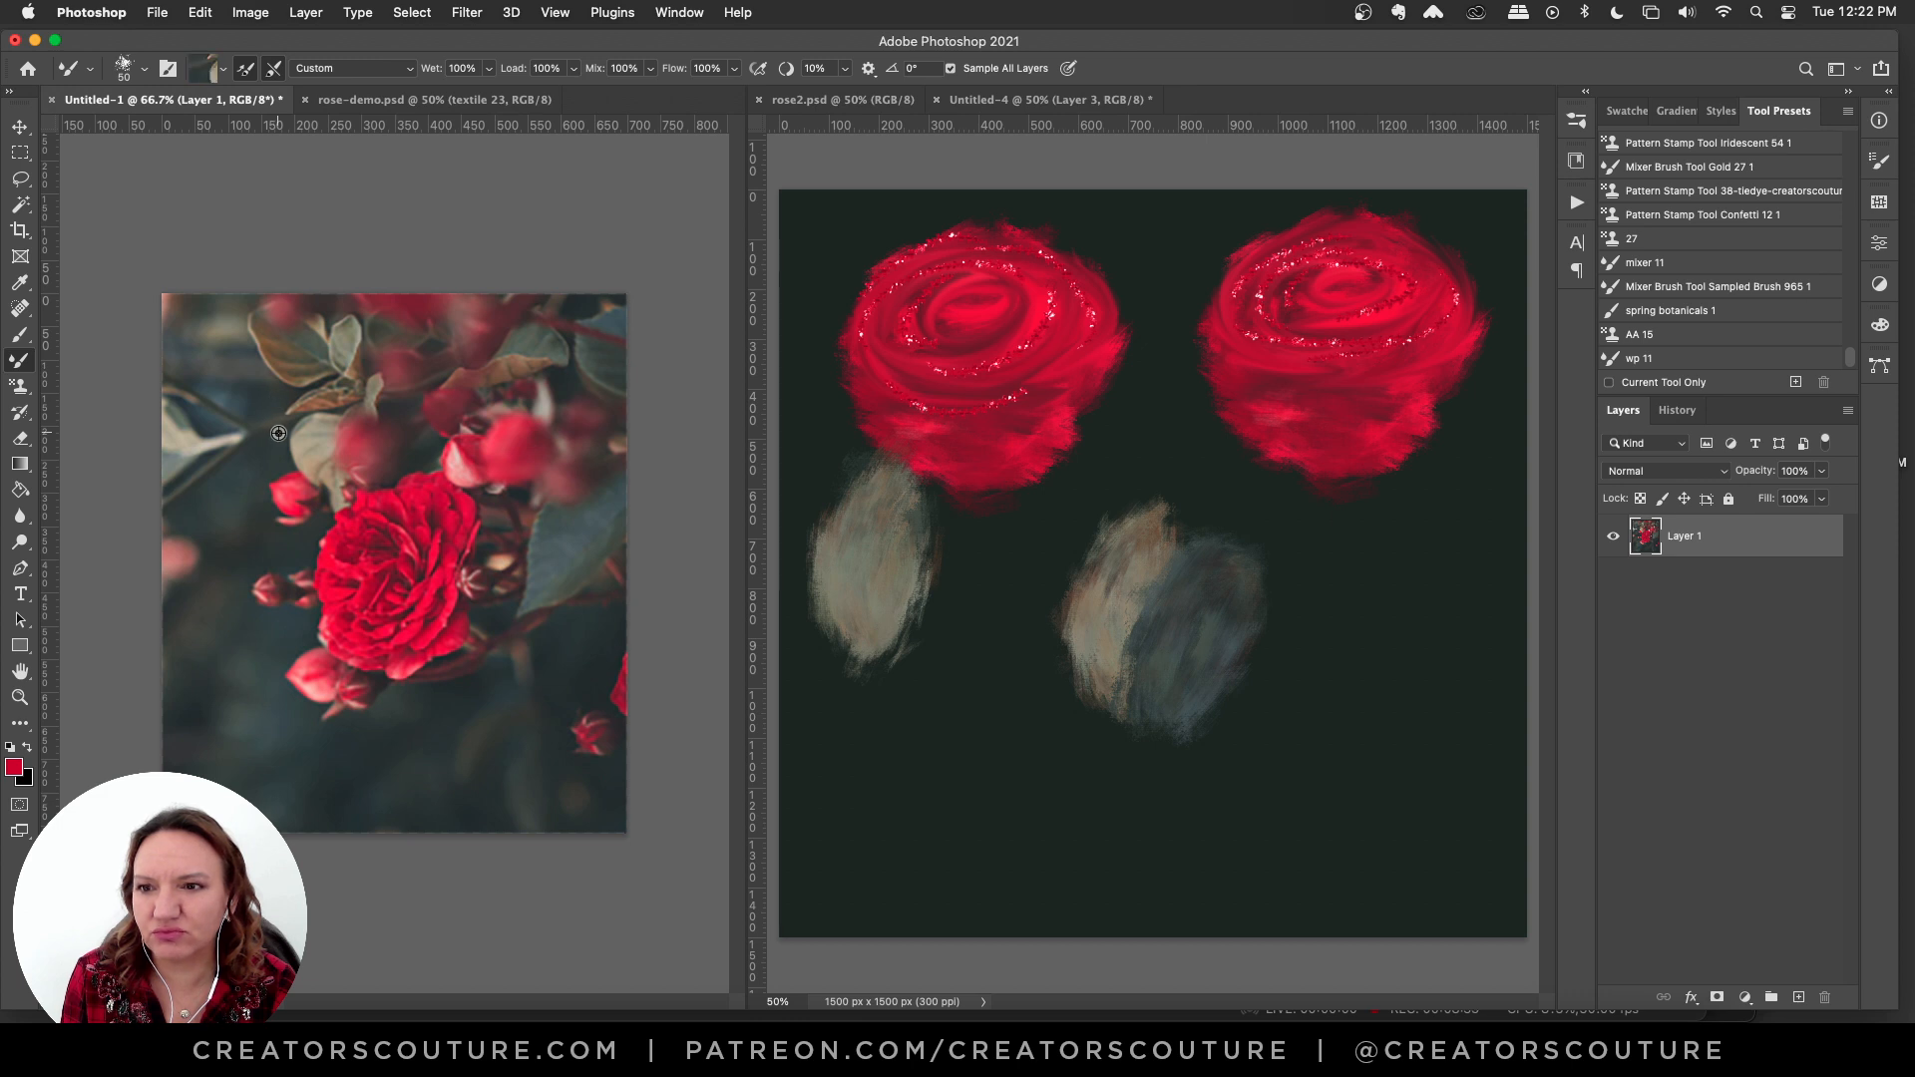
{"action": "left_click", "coordinate": [285, 424], "text": "alt"}
{"action": "left_click", "coordinate": [276, 372], "text": "alt"}
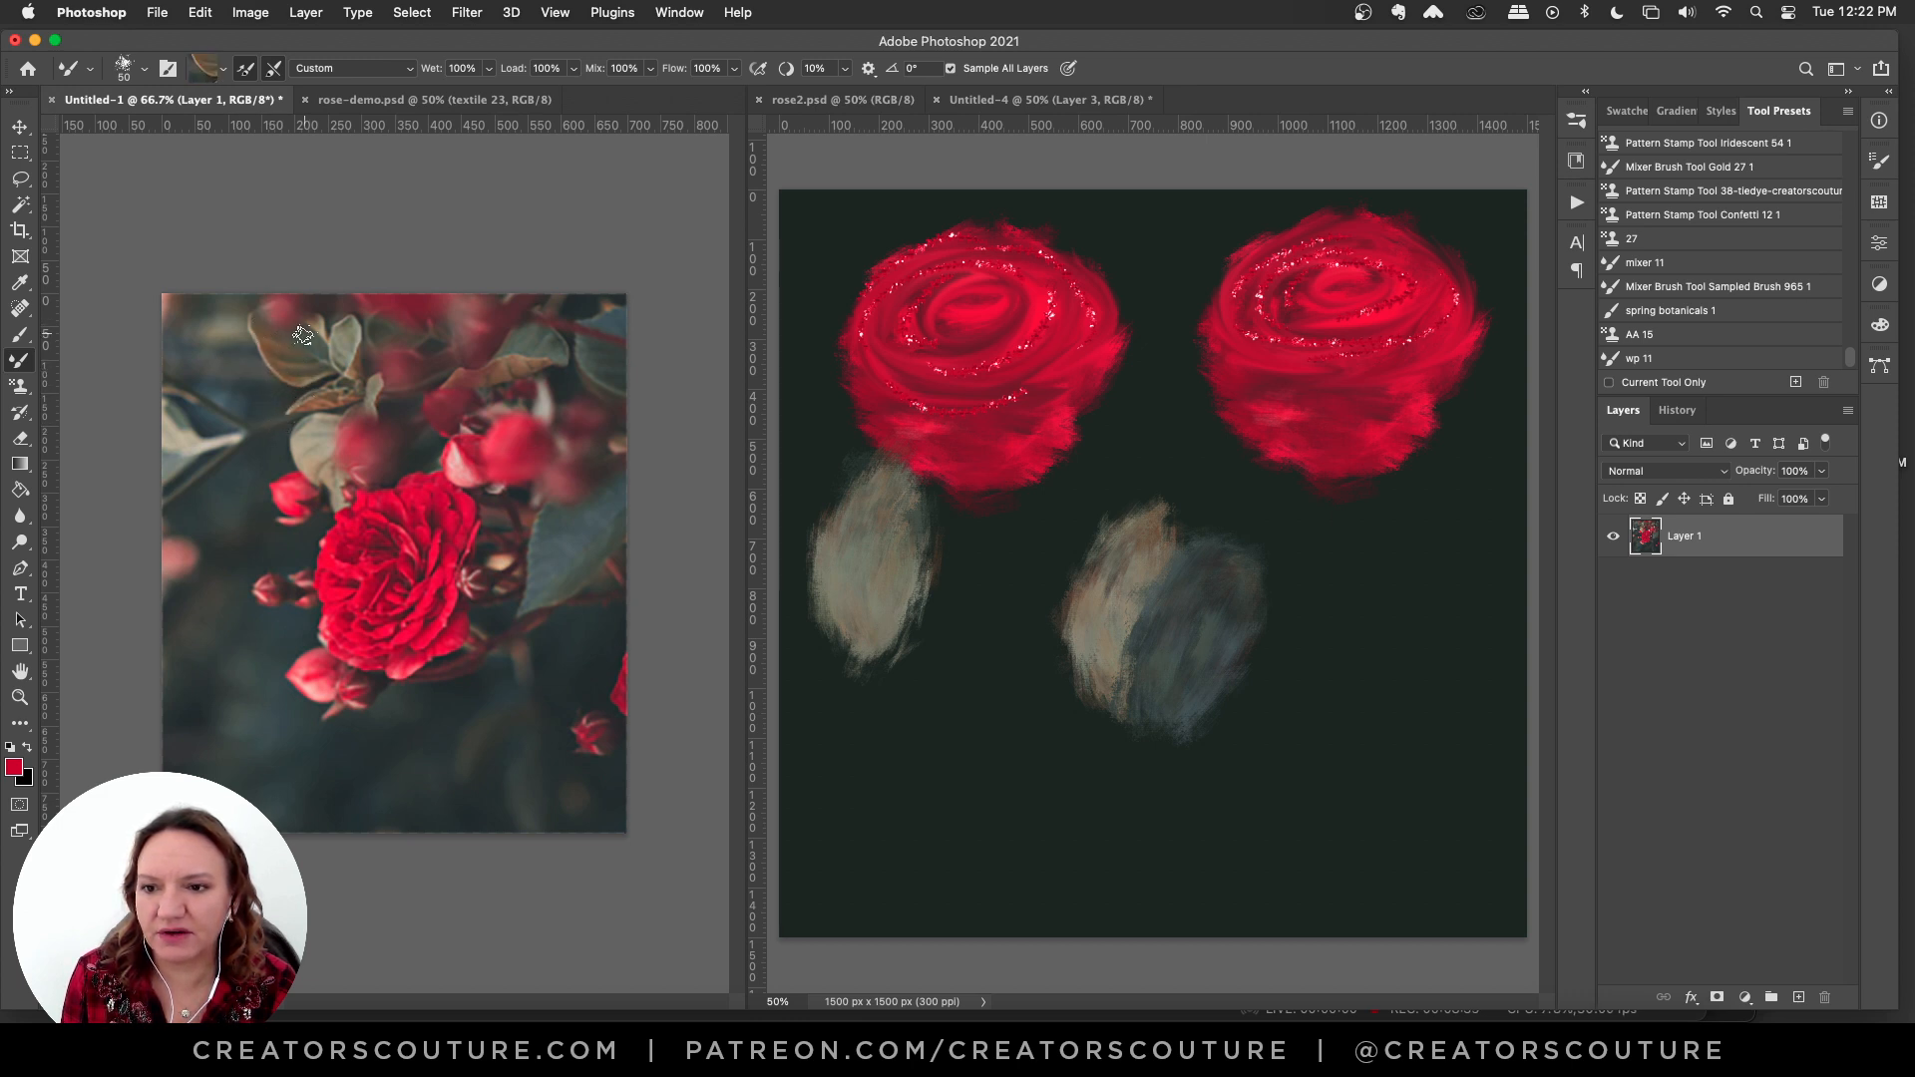
- Add an empty layer above Layer 3 in Untitled-4, enlarge the mixer brush to 175 and turn off Sample All Layers
{"action": "left_click", "coordinate": [983, 165]}
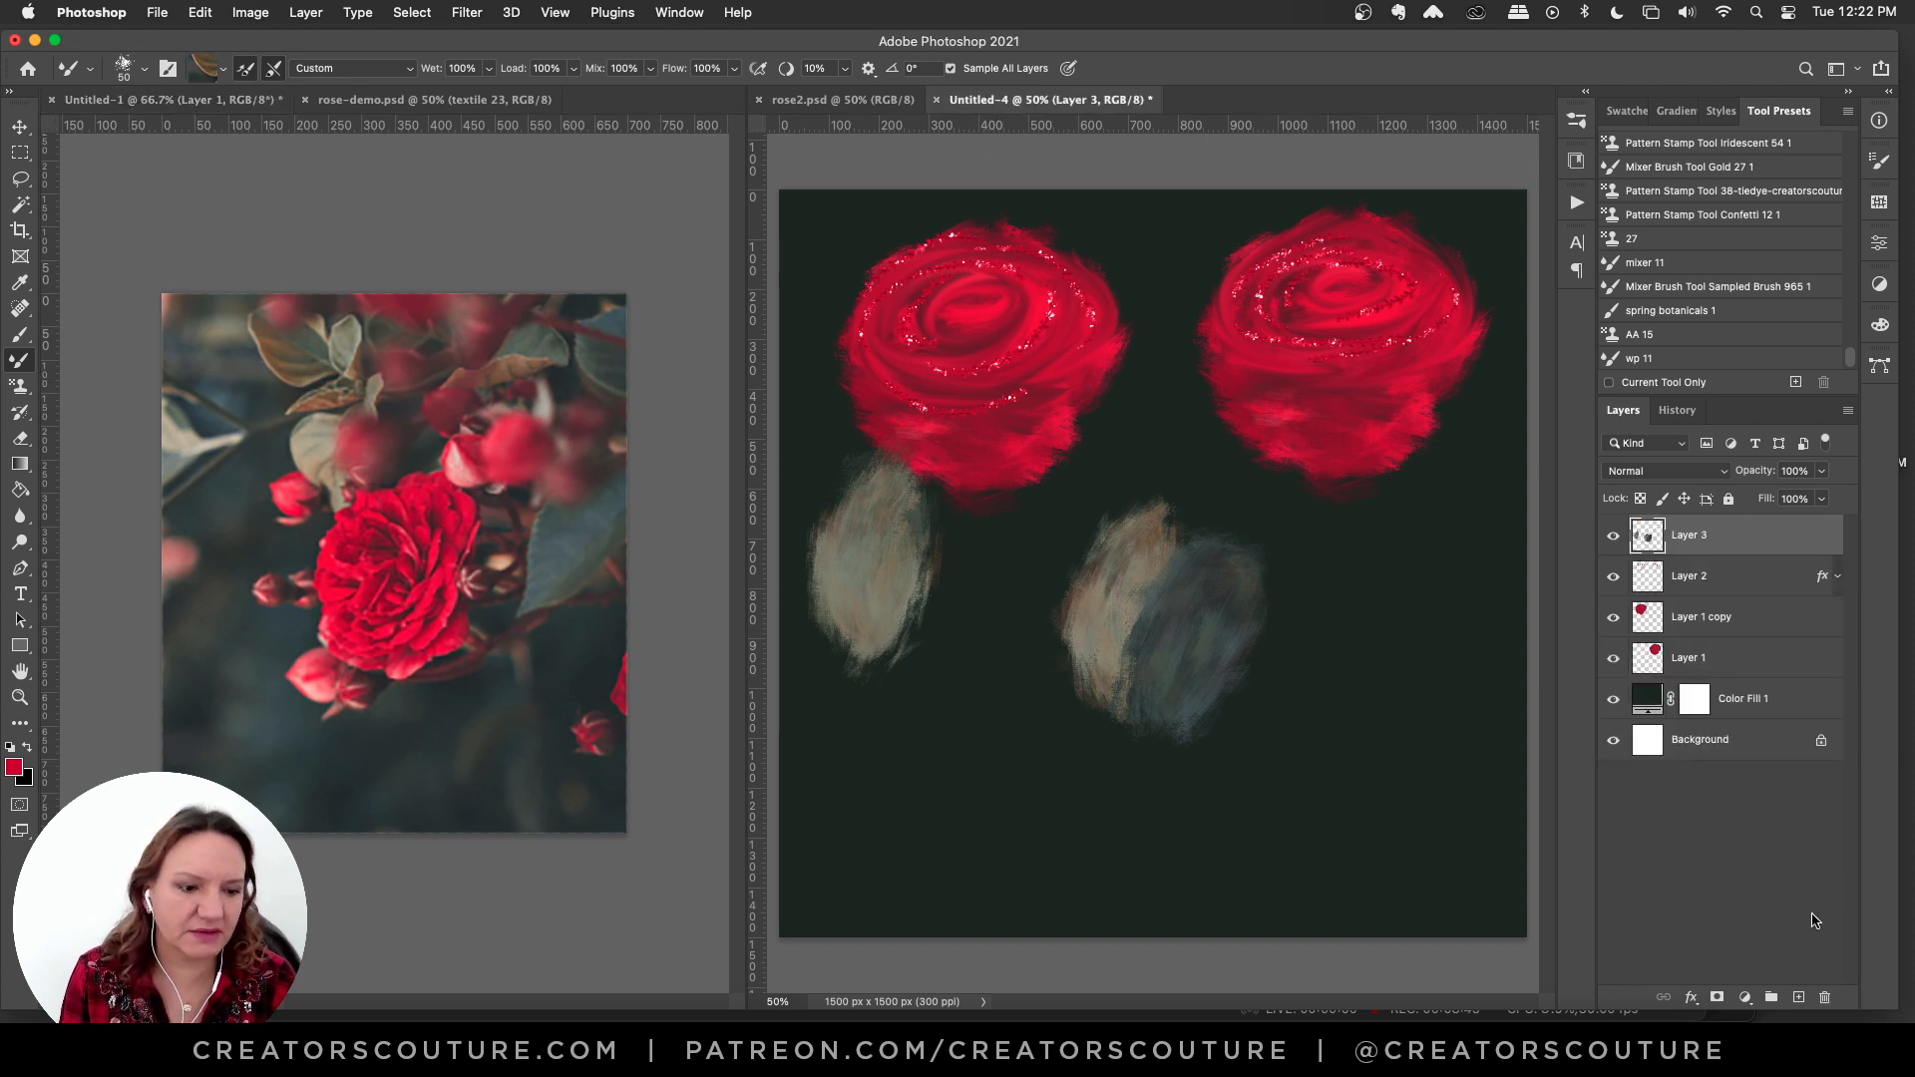
{"action": "left_click", "coordinate": [1798, 996]}
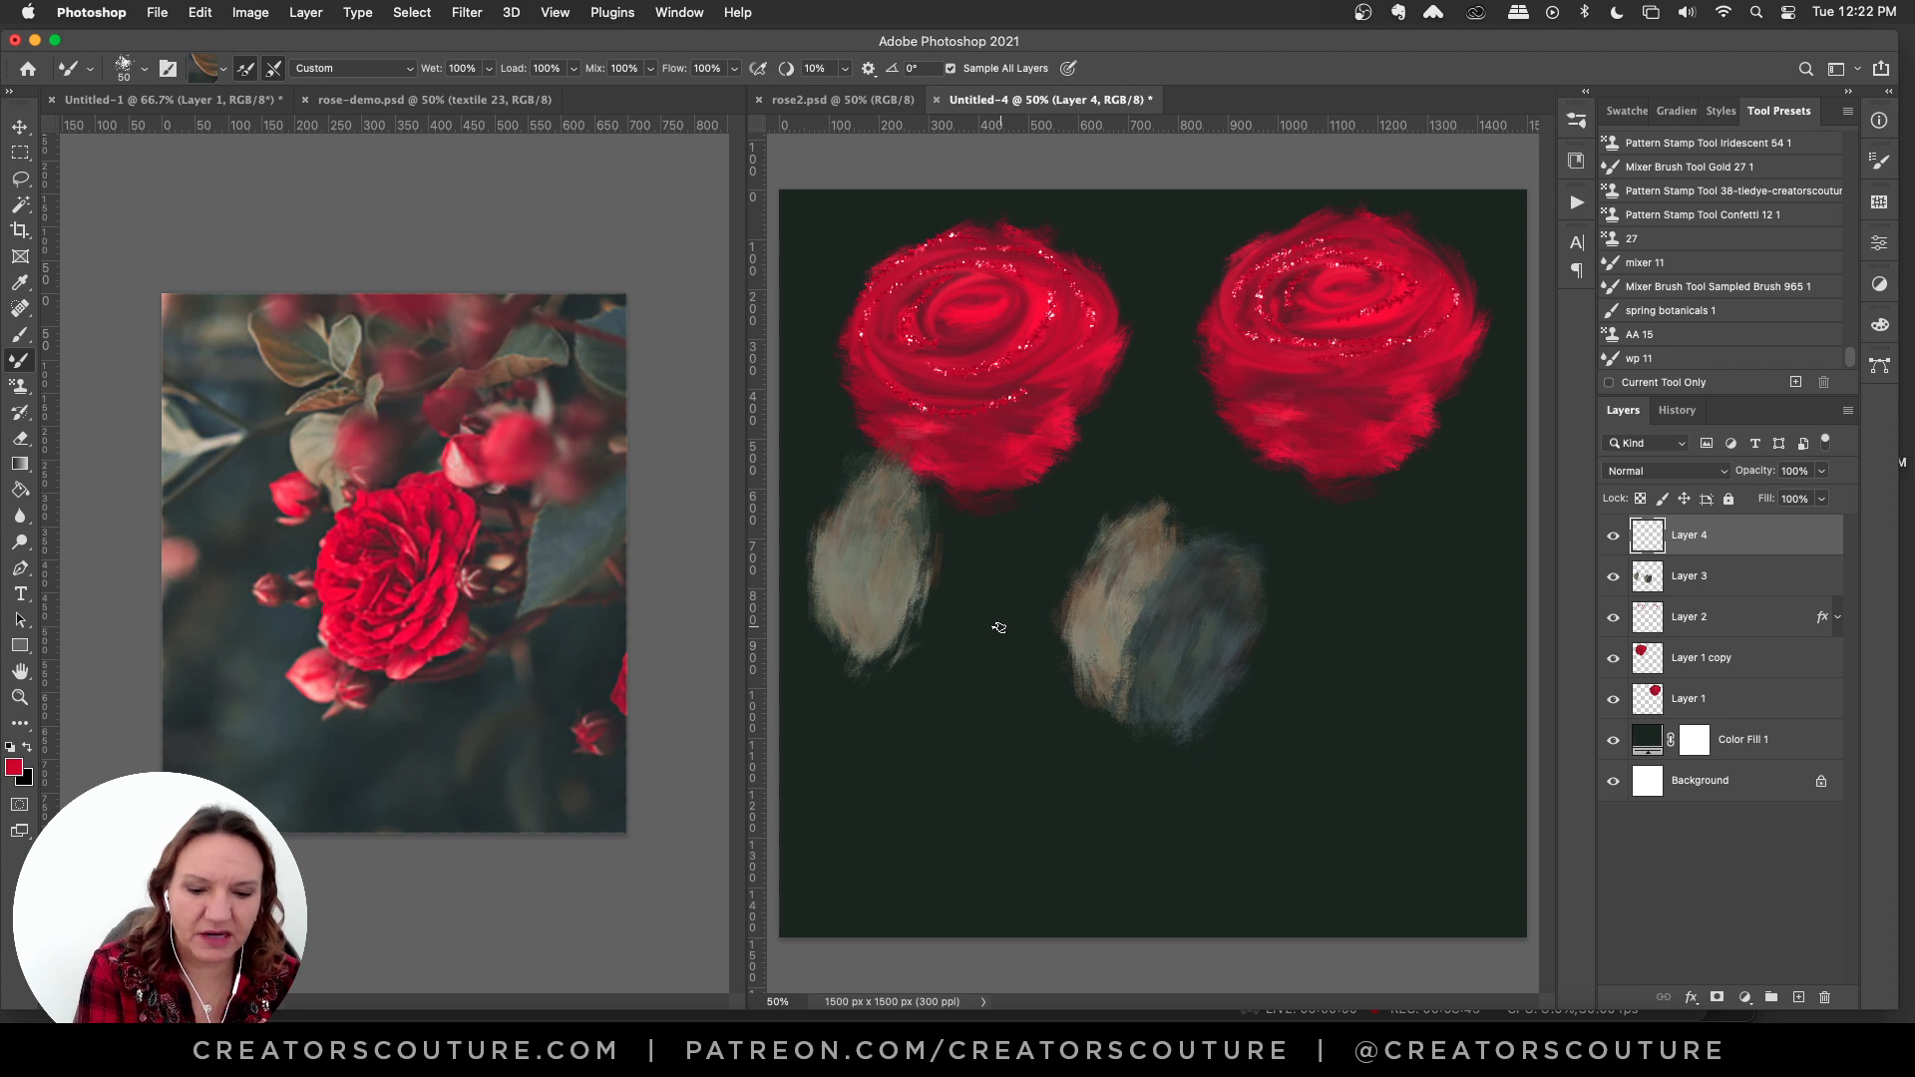
{"action": "key", "text": "bracketright"}
{"action": "key", "text": "bracketright"}
{"action": "key", "text": "bracketright"}
{"action": "key", "text": "bracketright"}
{"action": "key", "text": "bracketright"}
{"action": "key", "text": "bracketright"}
{"action": "key", "text": "bracketright"}
{"action": "key", "text": "bracketright"}
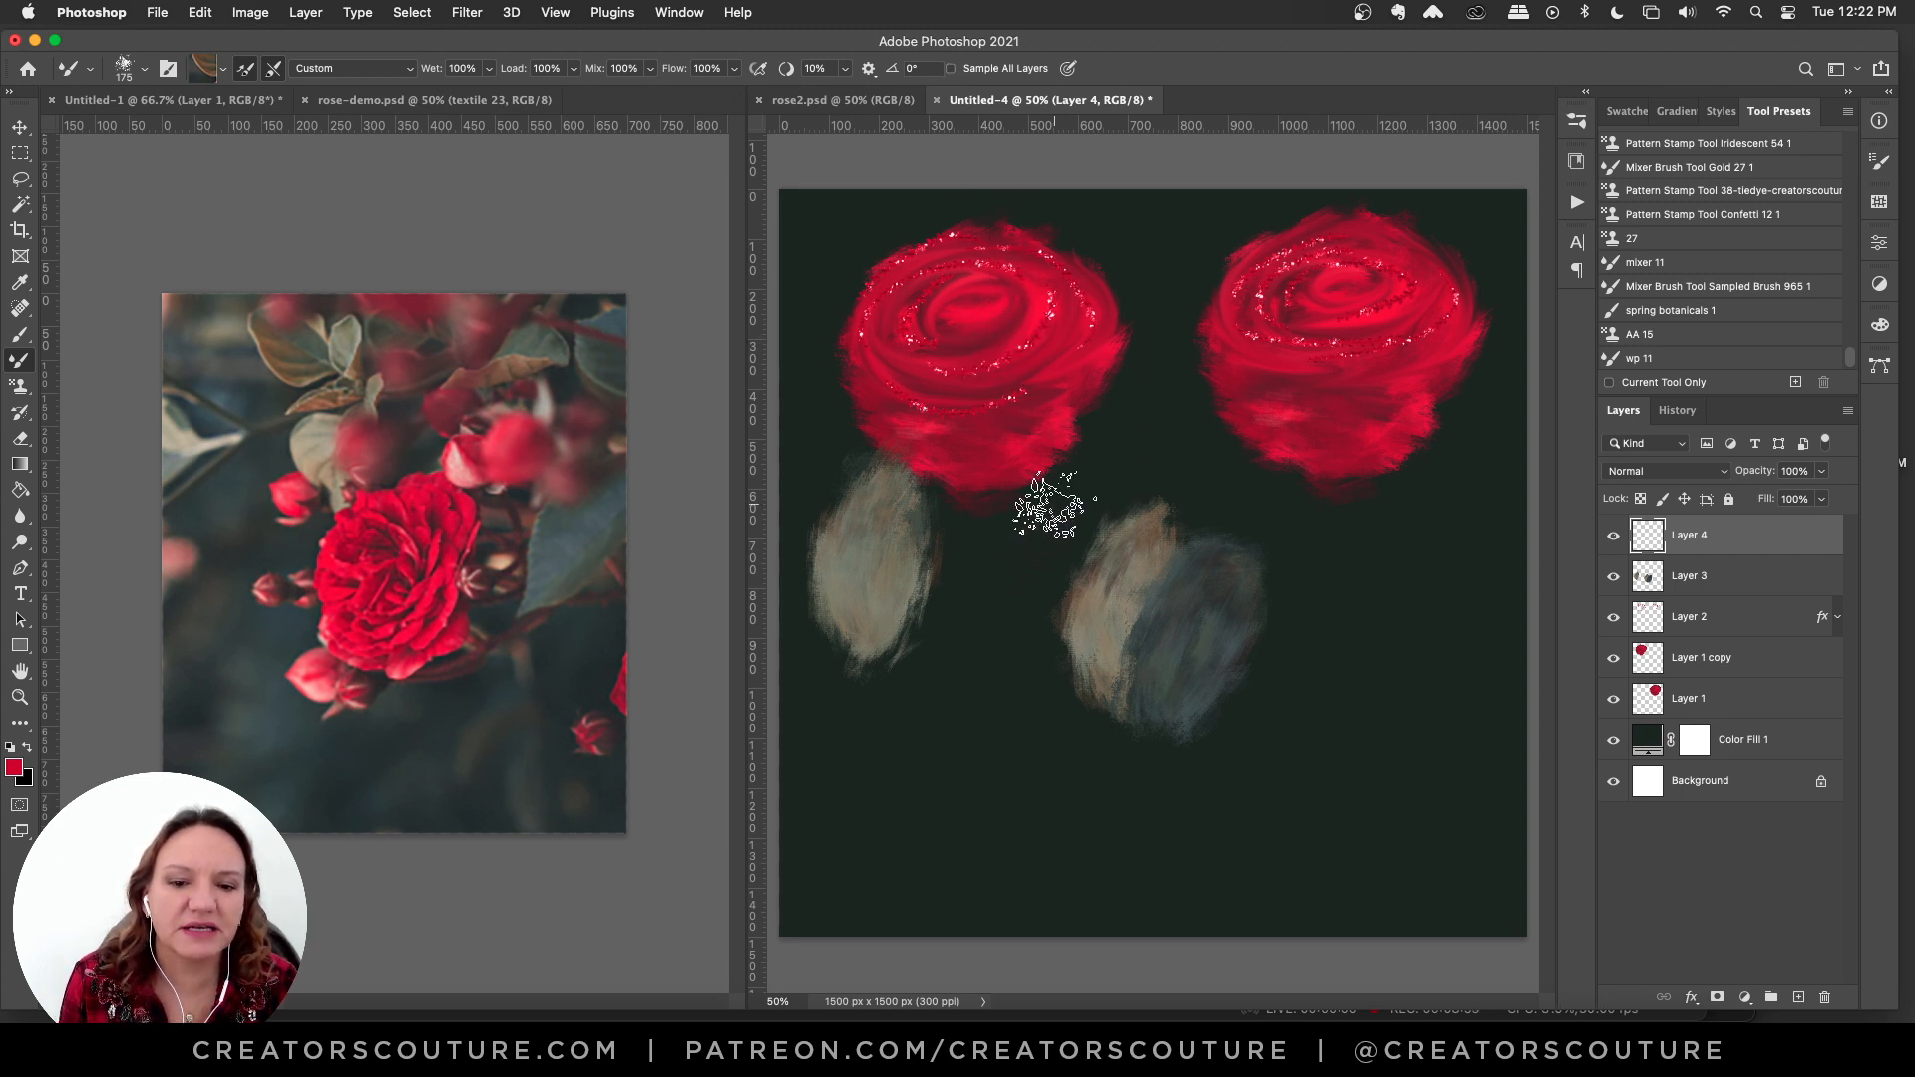
- Try long curved leaf strokes around the roses on Layer 4, reducing the mixer brush to 100 and undoing the strokes
{"action": "left_click_drag", "start_coordinate": [1049, 503], "coordinate": [985, 766]}
{"action": "key", "text": "super+z"}
{"action": "key", "text": "bracketleft"}
{"action": "key", "text": "bracketleft"}
{"action": "key", "text": "bracketleft"}
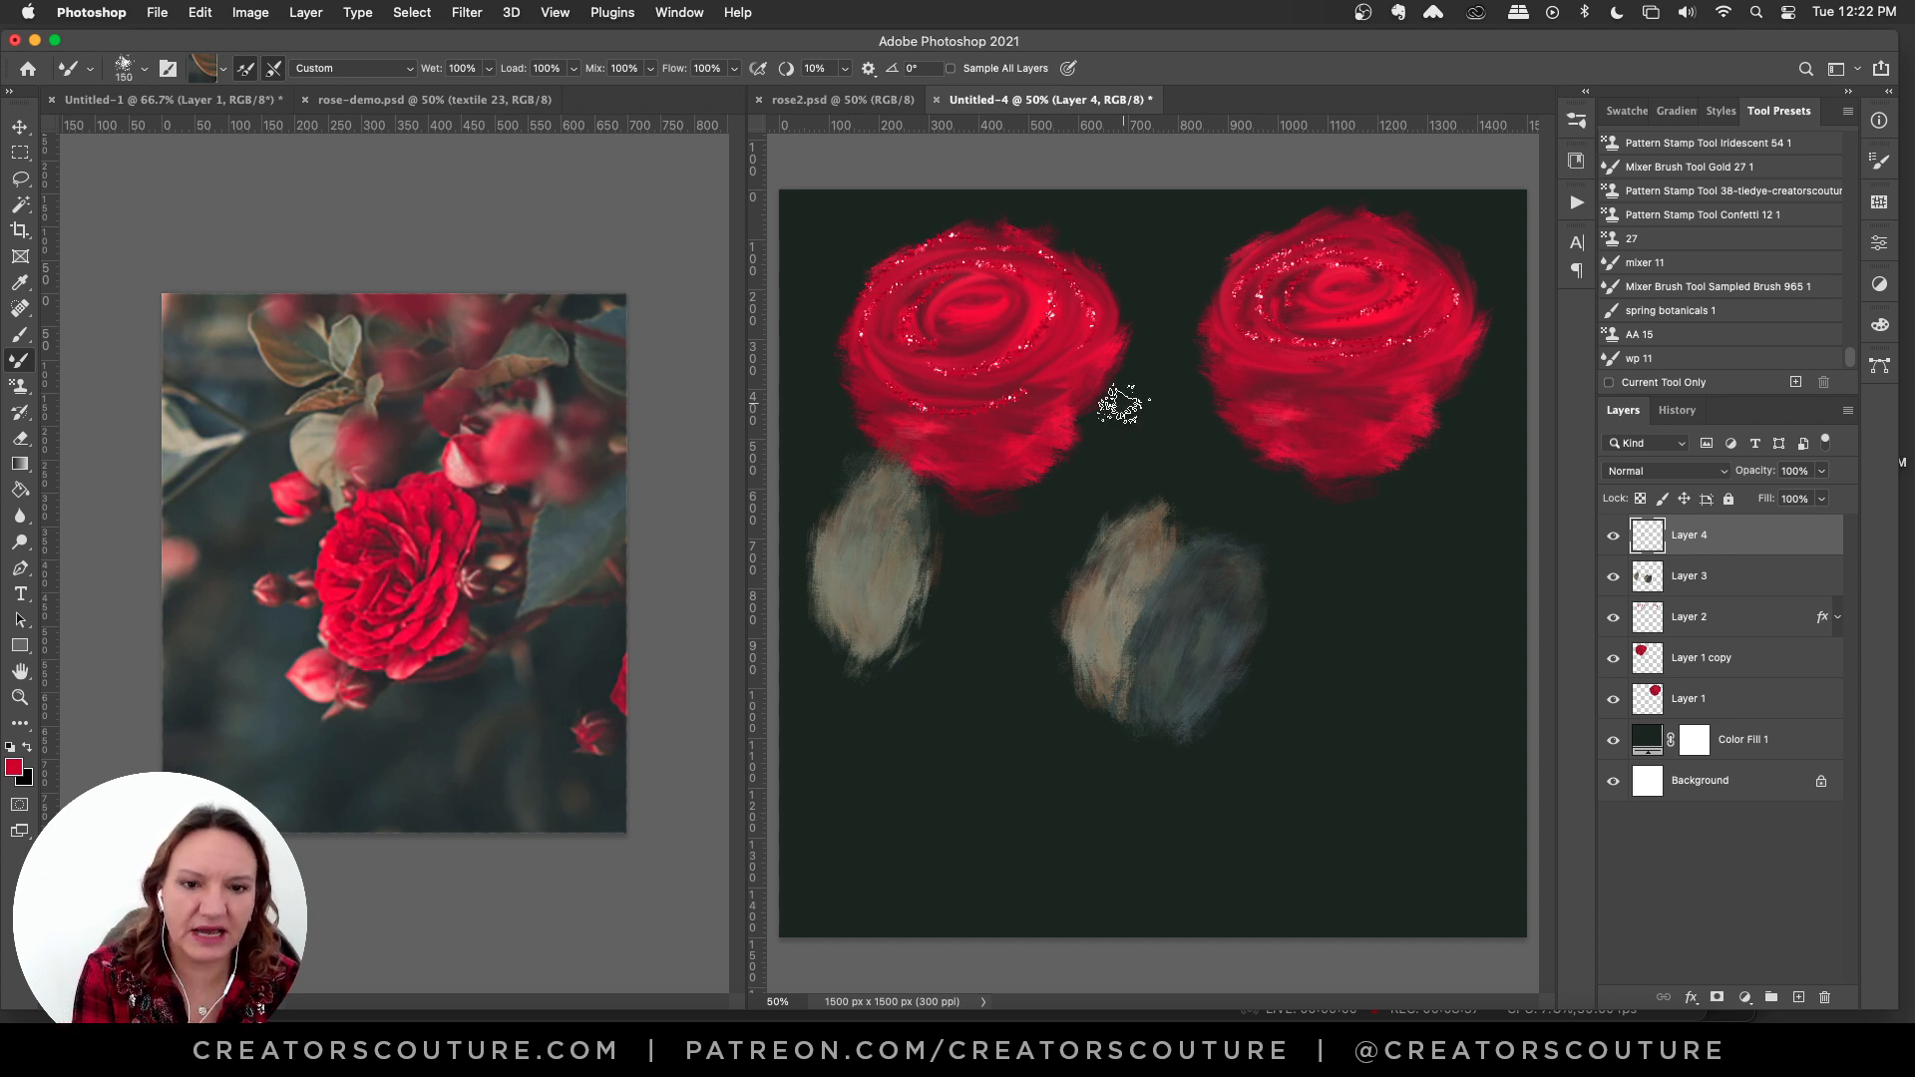
{"action": "left_click_drag", "start_coordinate": [1205, 233], "coordinate": [1139, 573]}
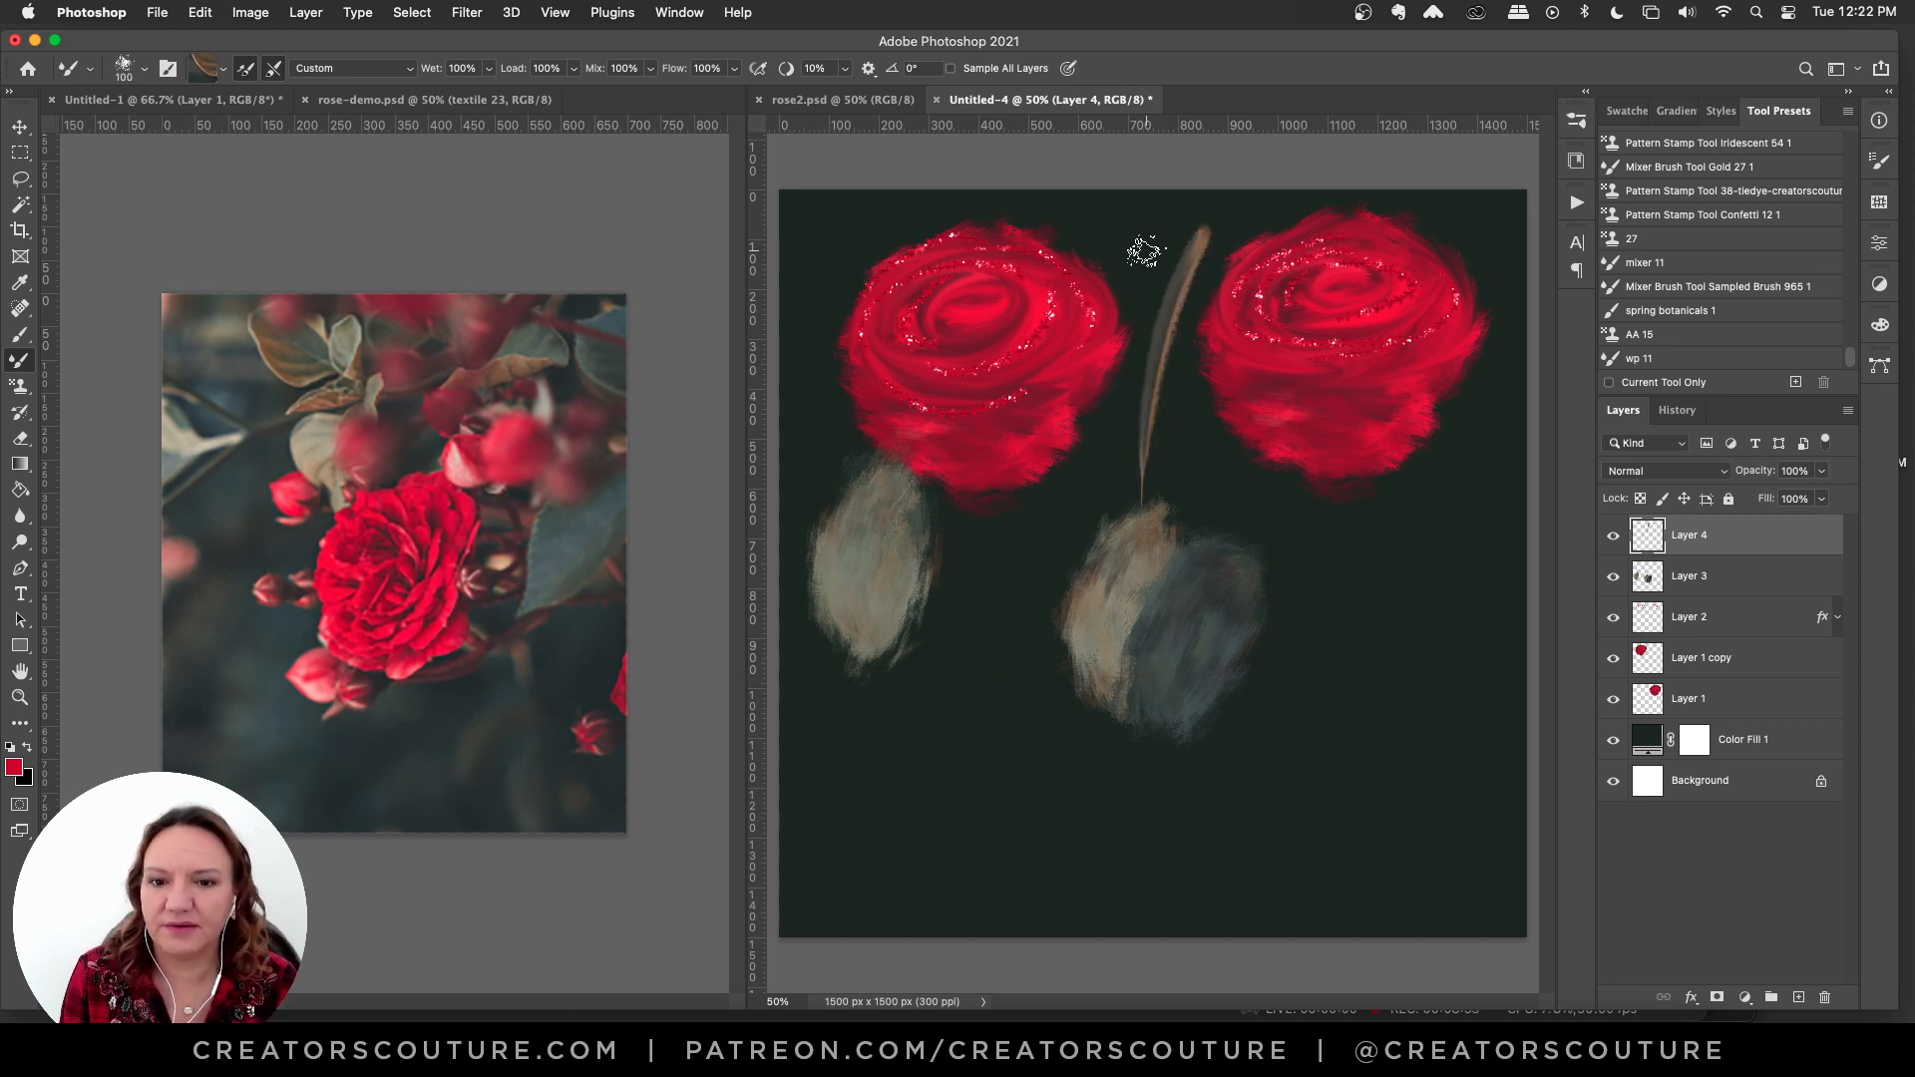
{"action": "key", "text": "super+z"}
{"action": "key", "text": "super+z"}
{"action": "key", "text": "super+z"}
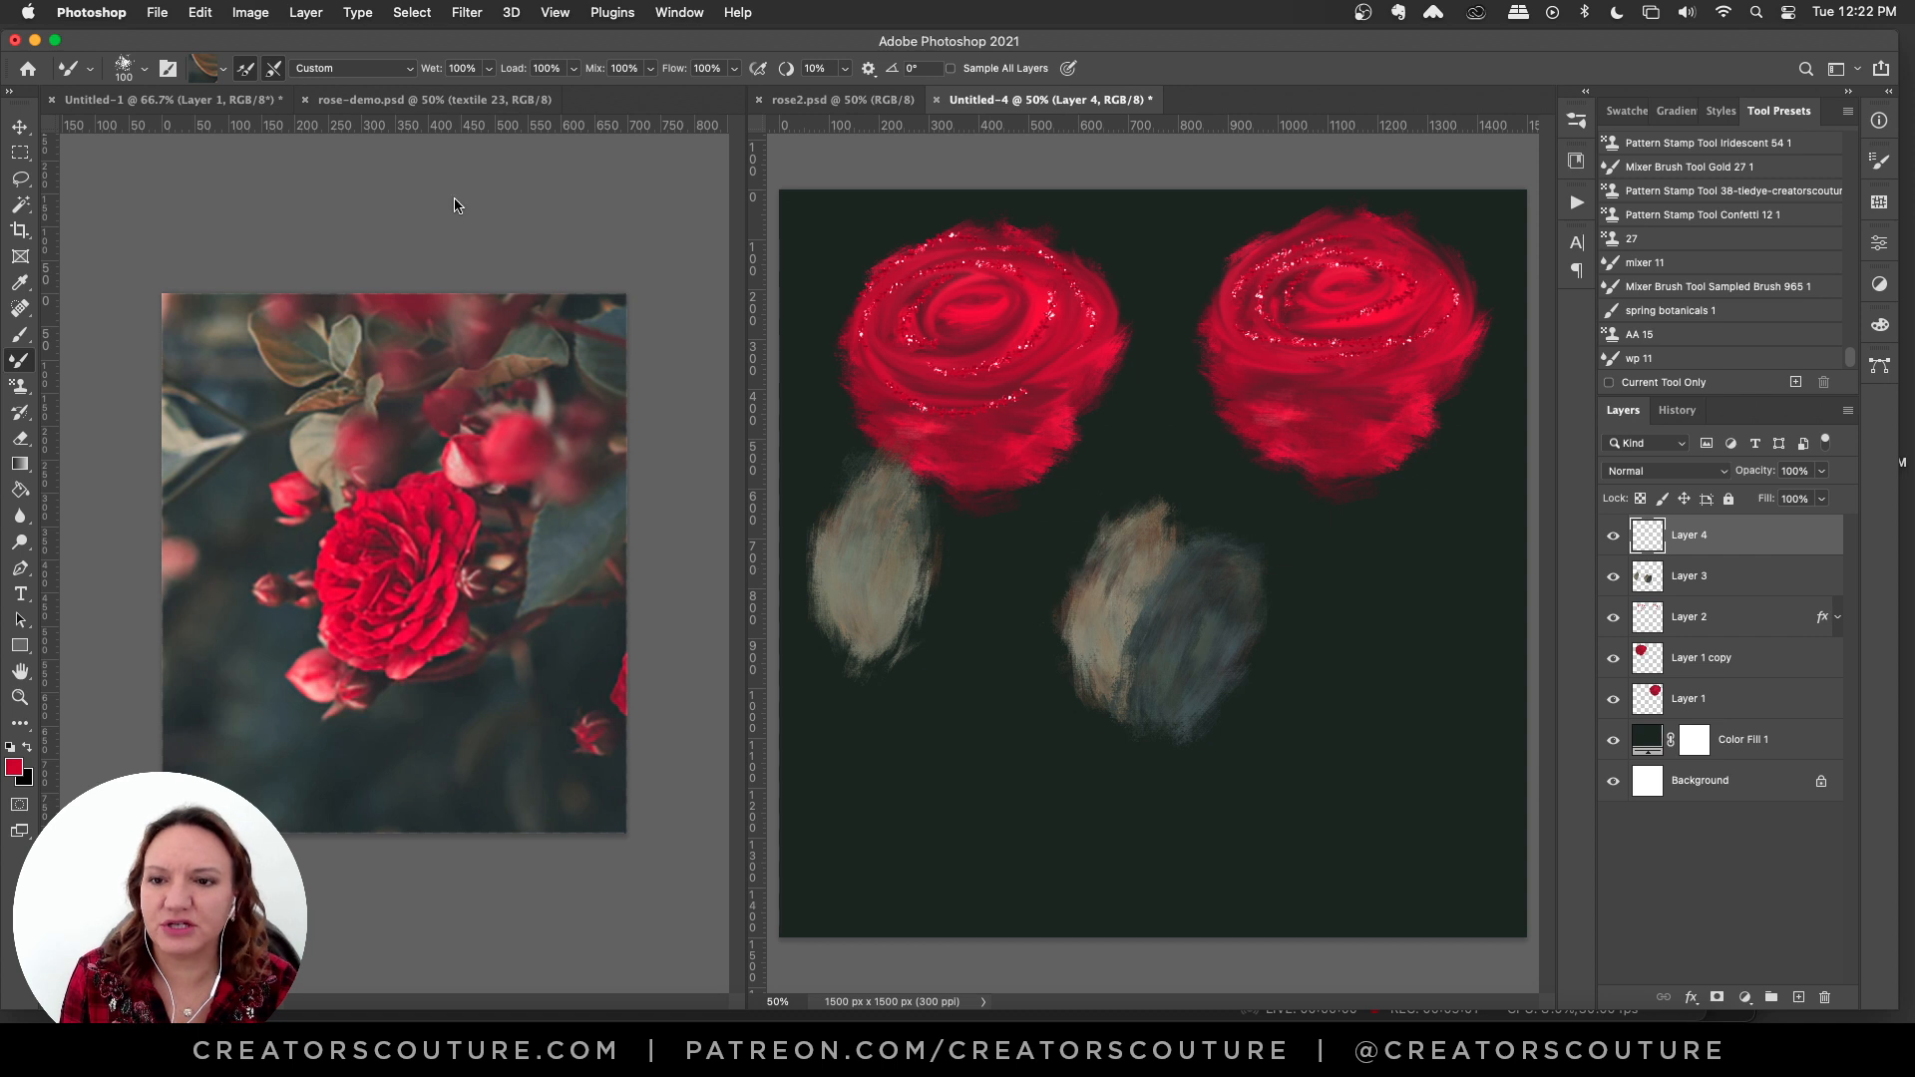
- Reduce the mixer brush to 60 and sample the pale leaf at the left edge of the Untitled-1 reference photo
{"action": "left_click", "coordinate": [456, 200]}
{"action": "key", "text": "bracketleft"}
{"action": "key", "text": "bracketleft"}
{"action": "key", "text": "bracketleft"}
{"action": "key", "text": "bracketleft"}
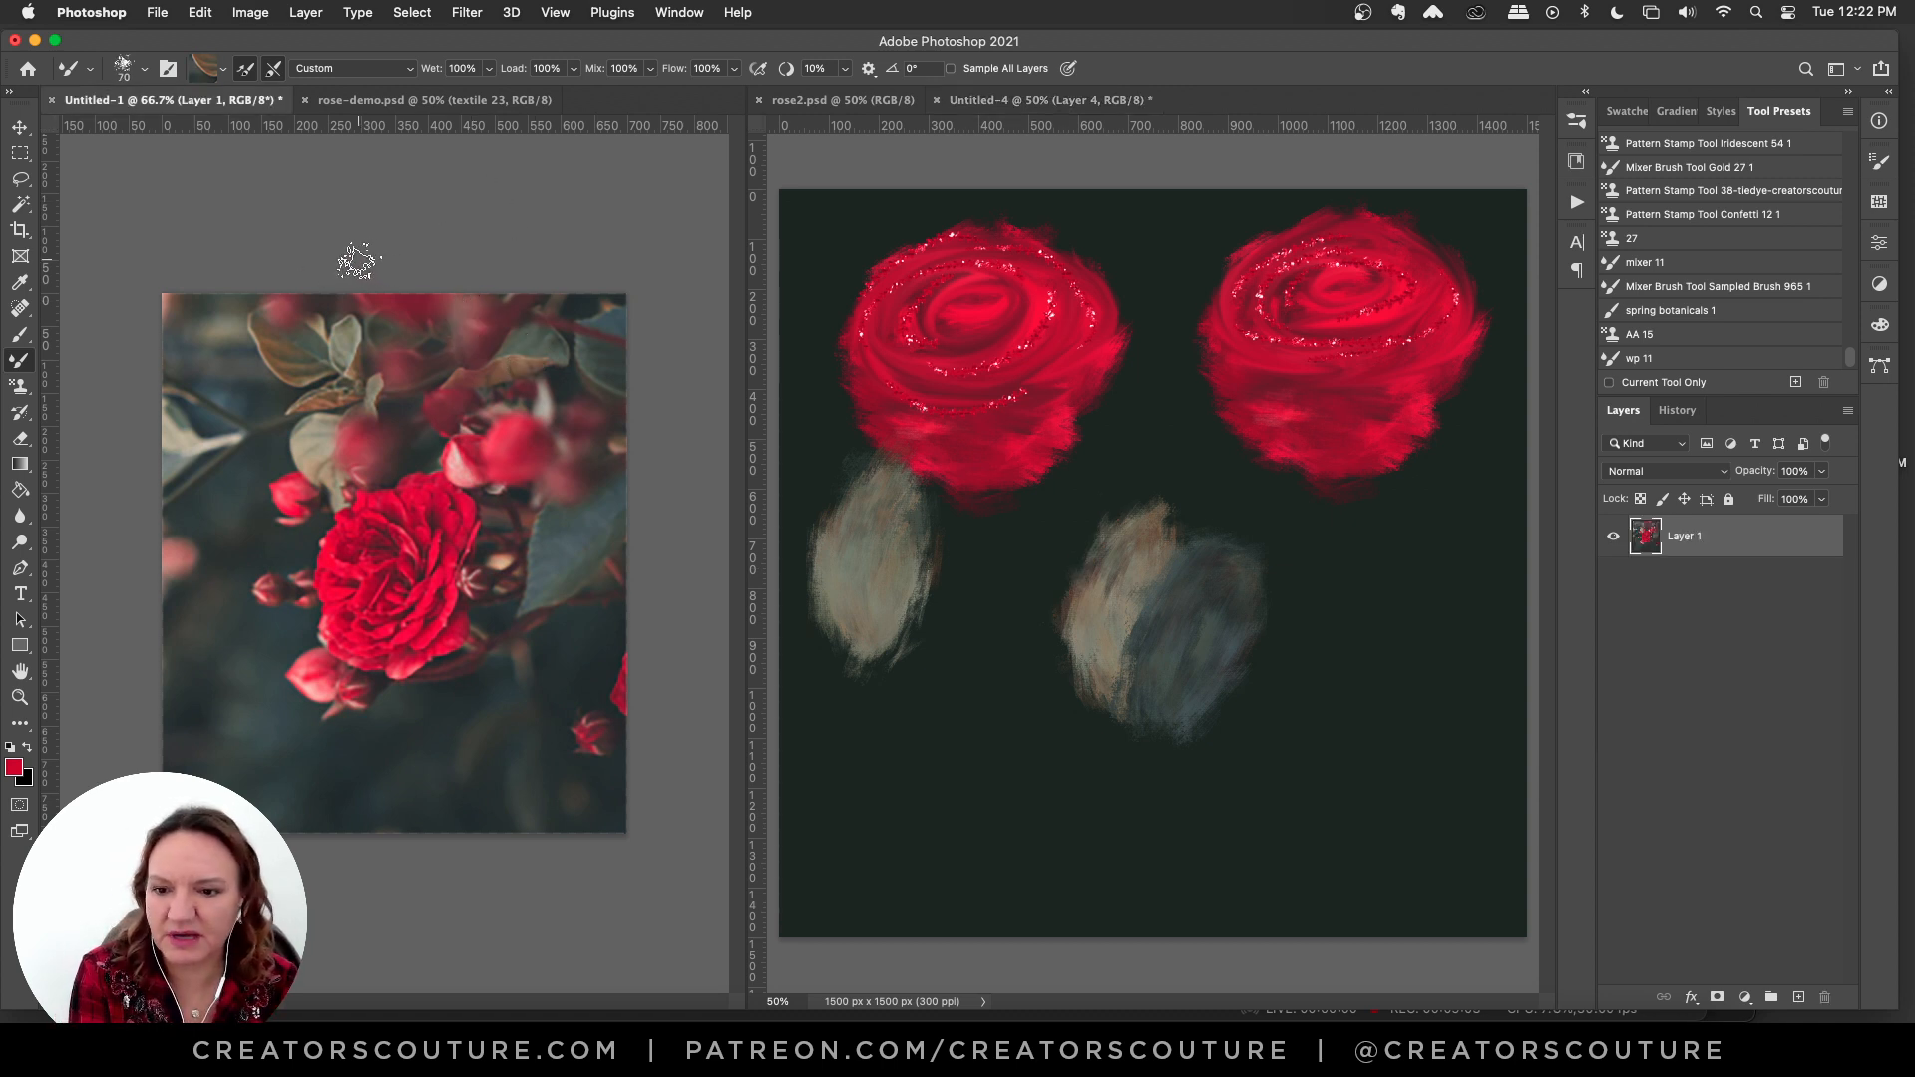
{"action": "left_click", "coordinate": [204, 435], "text": "alt"}
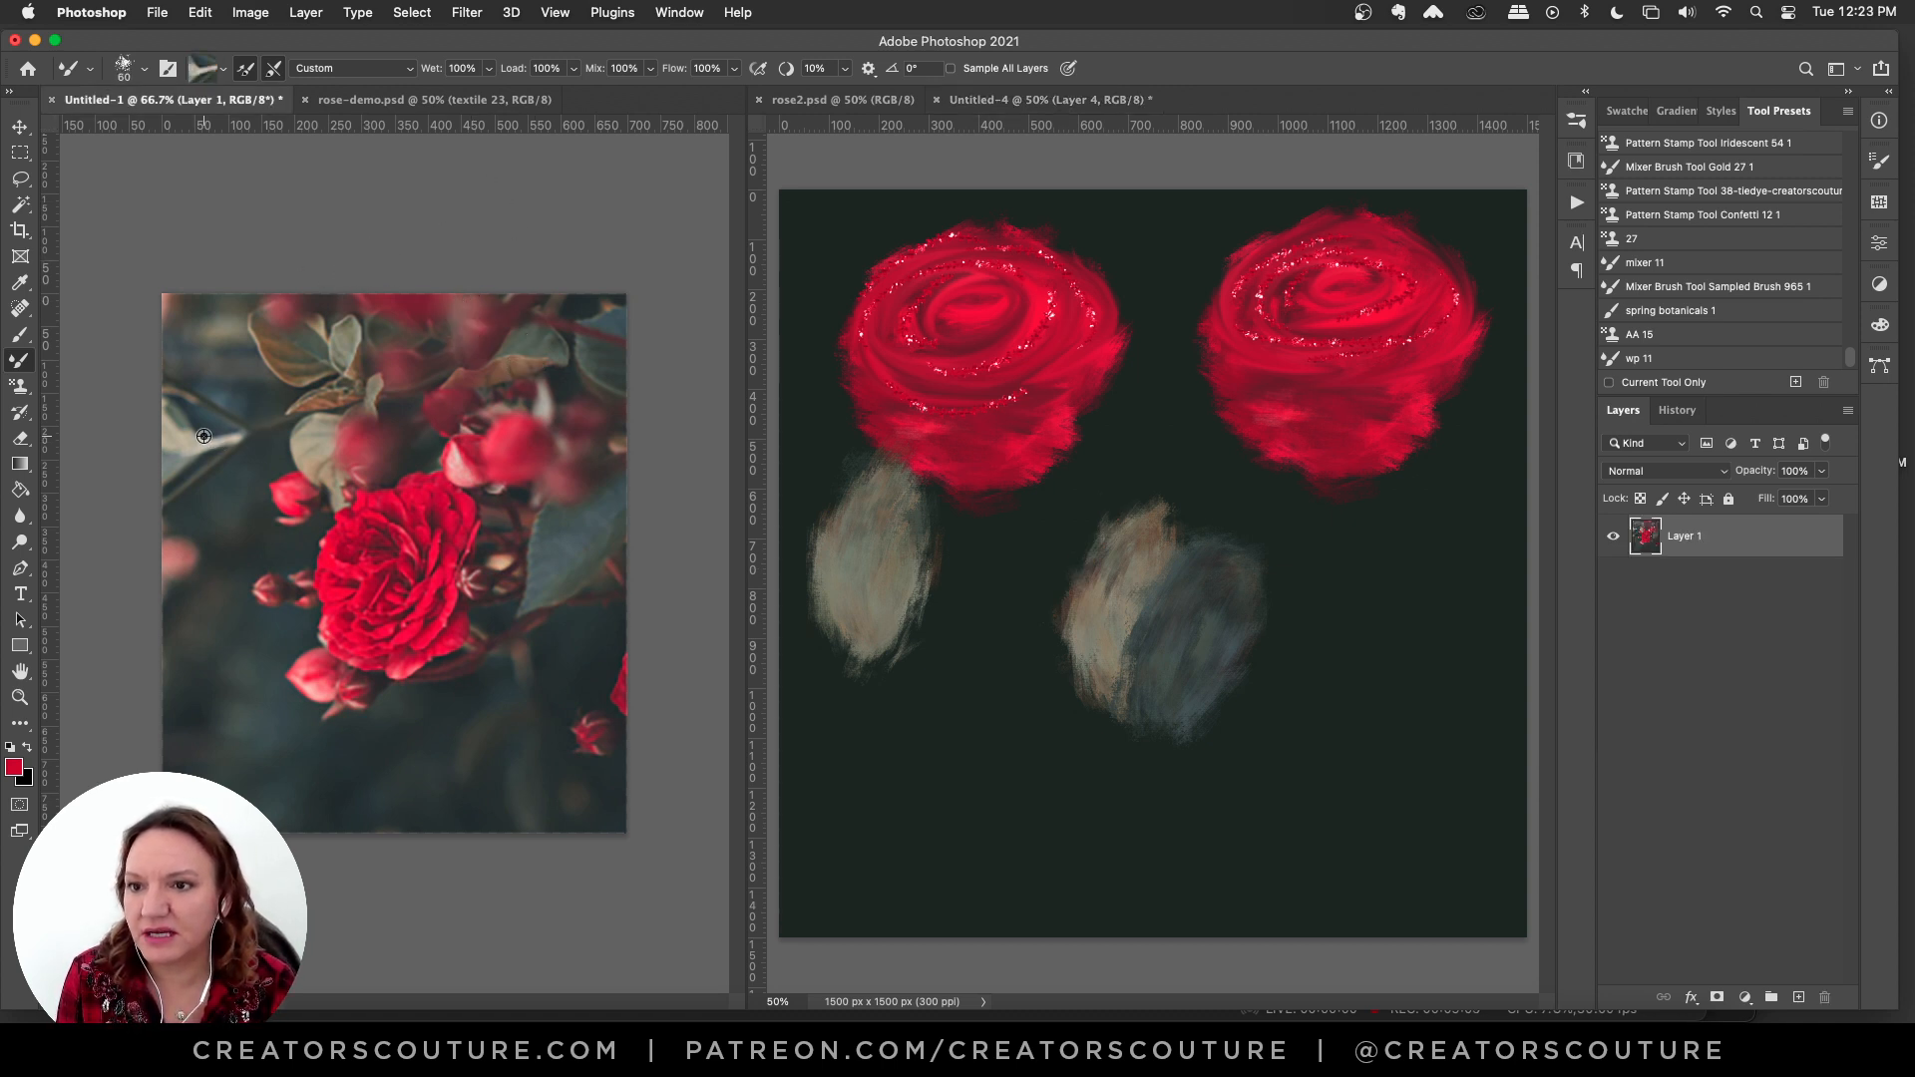
- Try a leaf stroke between the roses on Layer 4 of Untitled-4 with the mixer brush at 80, and undo it
{"action": "left_click", "coordinate": [1072, 531]}
{"action": "key", "text": "bracketright"}
{"action": "key", "text": "bracketright"}
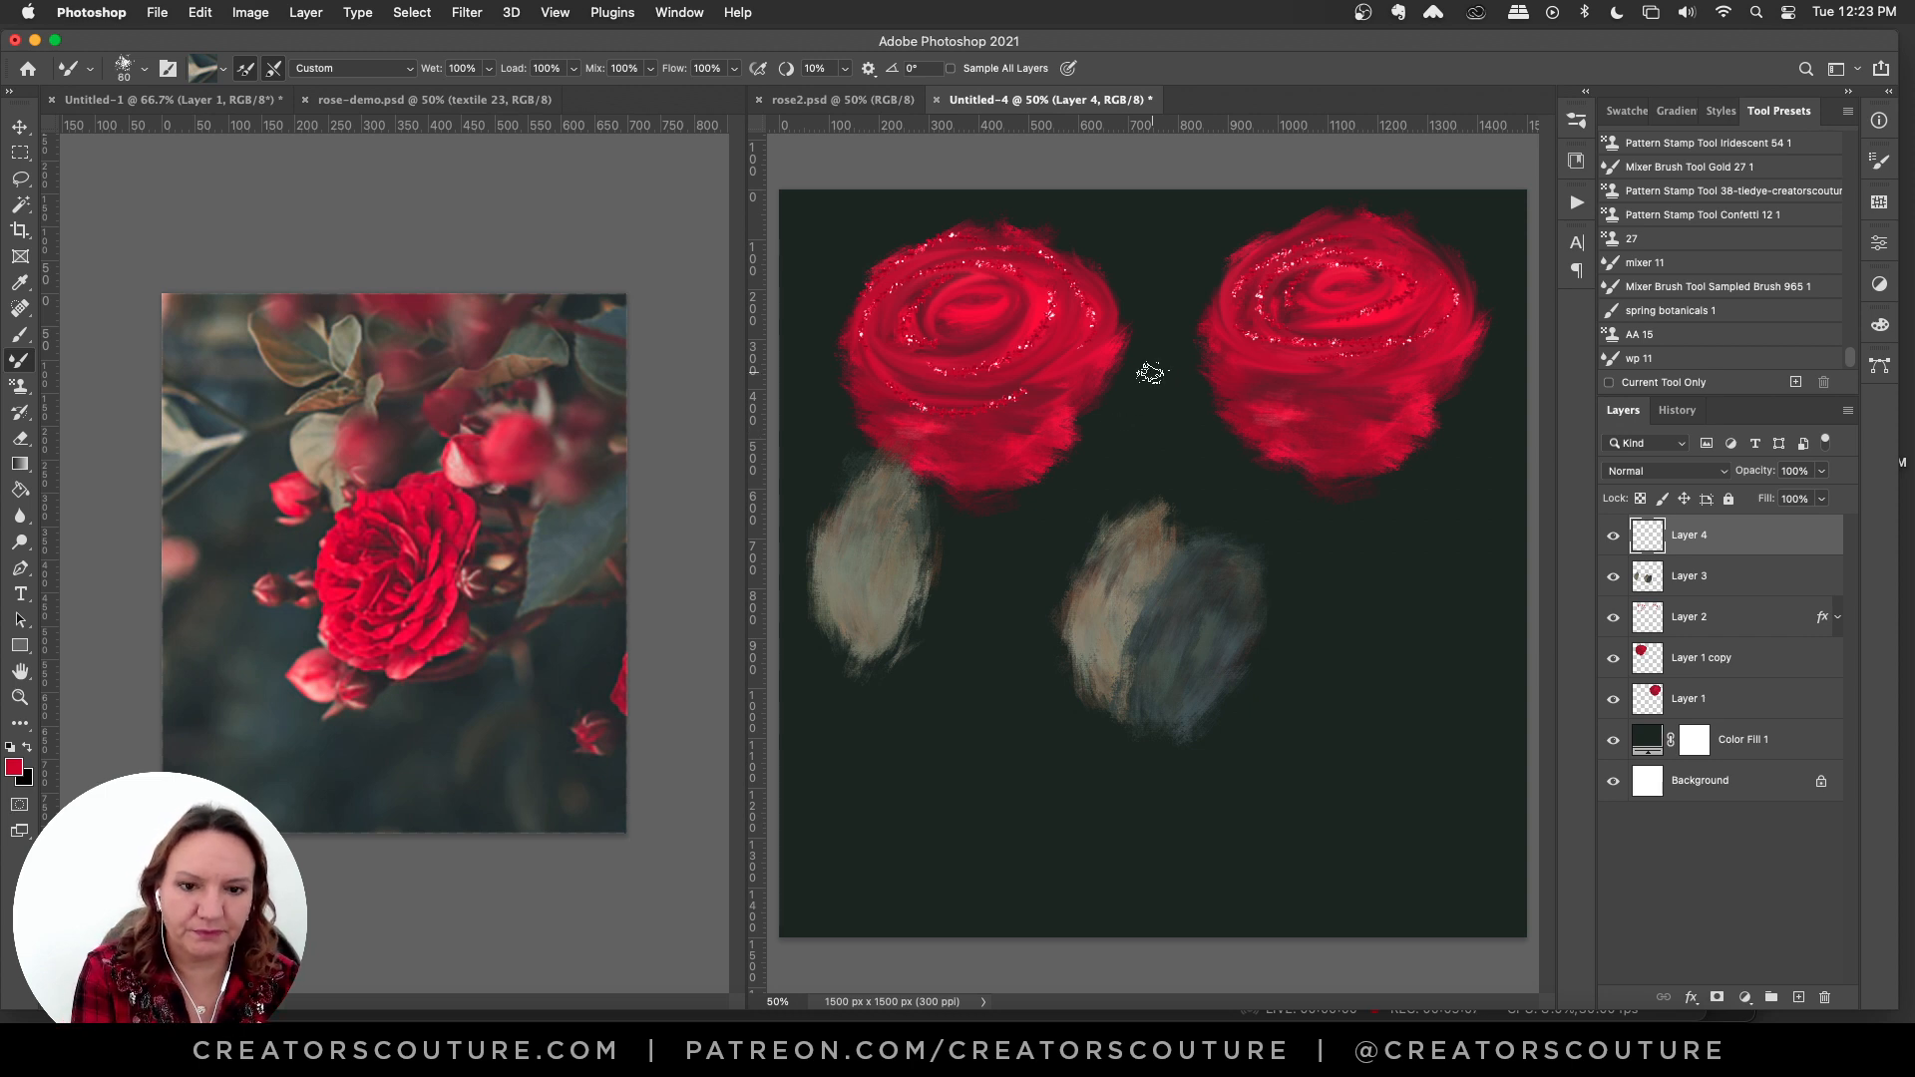
{"action": "left_click_drag", "start_coordinate": [1173, 357], "coordinate": [1079, 559]}
{"action": "key", "text": "super+z"}
- Reduce the mixer brush to 40 and sample the brown-edged leaf in the upper-left of the Untitled-1 photo
{"action": "left_click", "coordinate": [524, 349]}
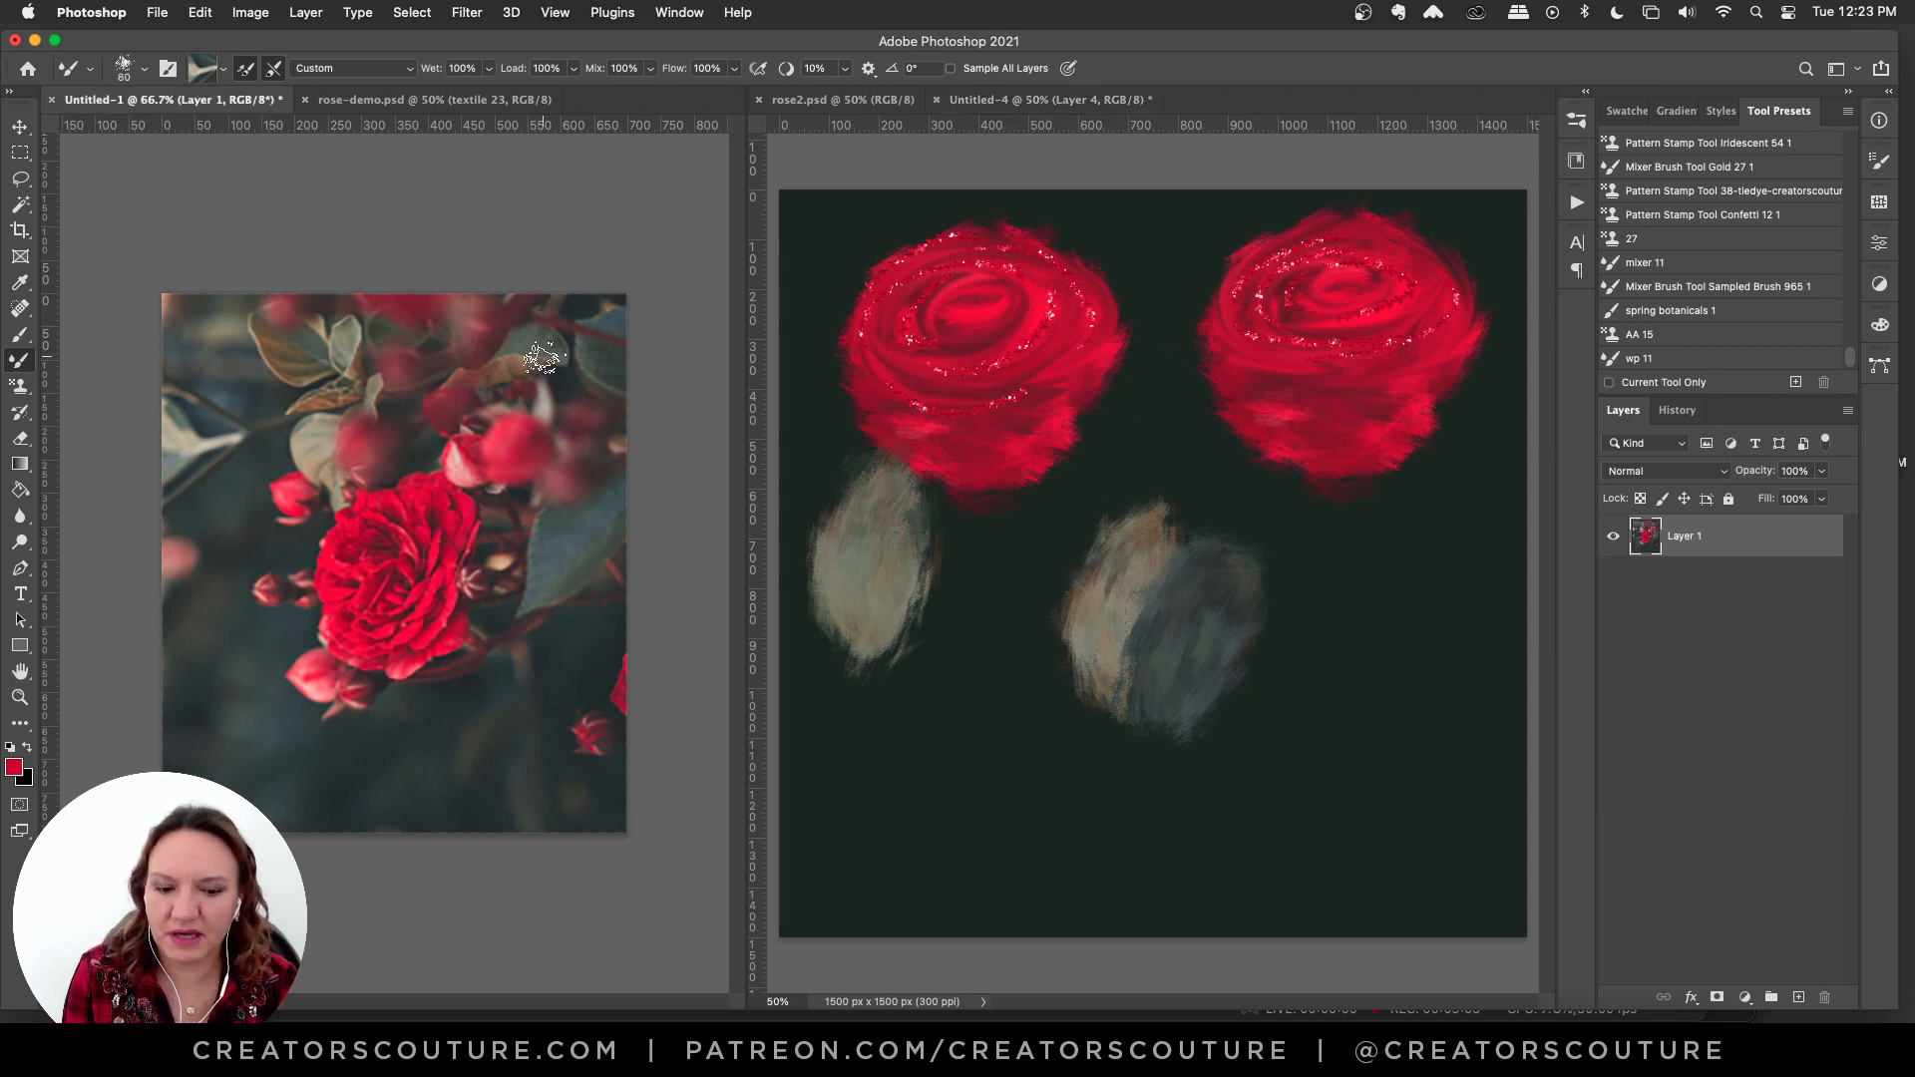
{"action": "key", "text": "bracketleft"}
{"action": "key", "text": "bracketleft"}
{"action": "key", "text": "bracketleft"}
{"action": "key", "text": "bracketleft"}
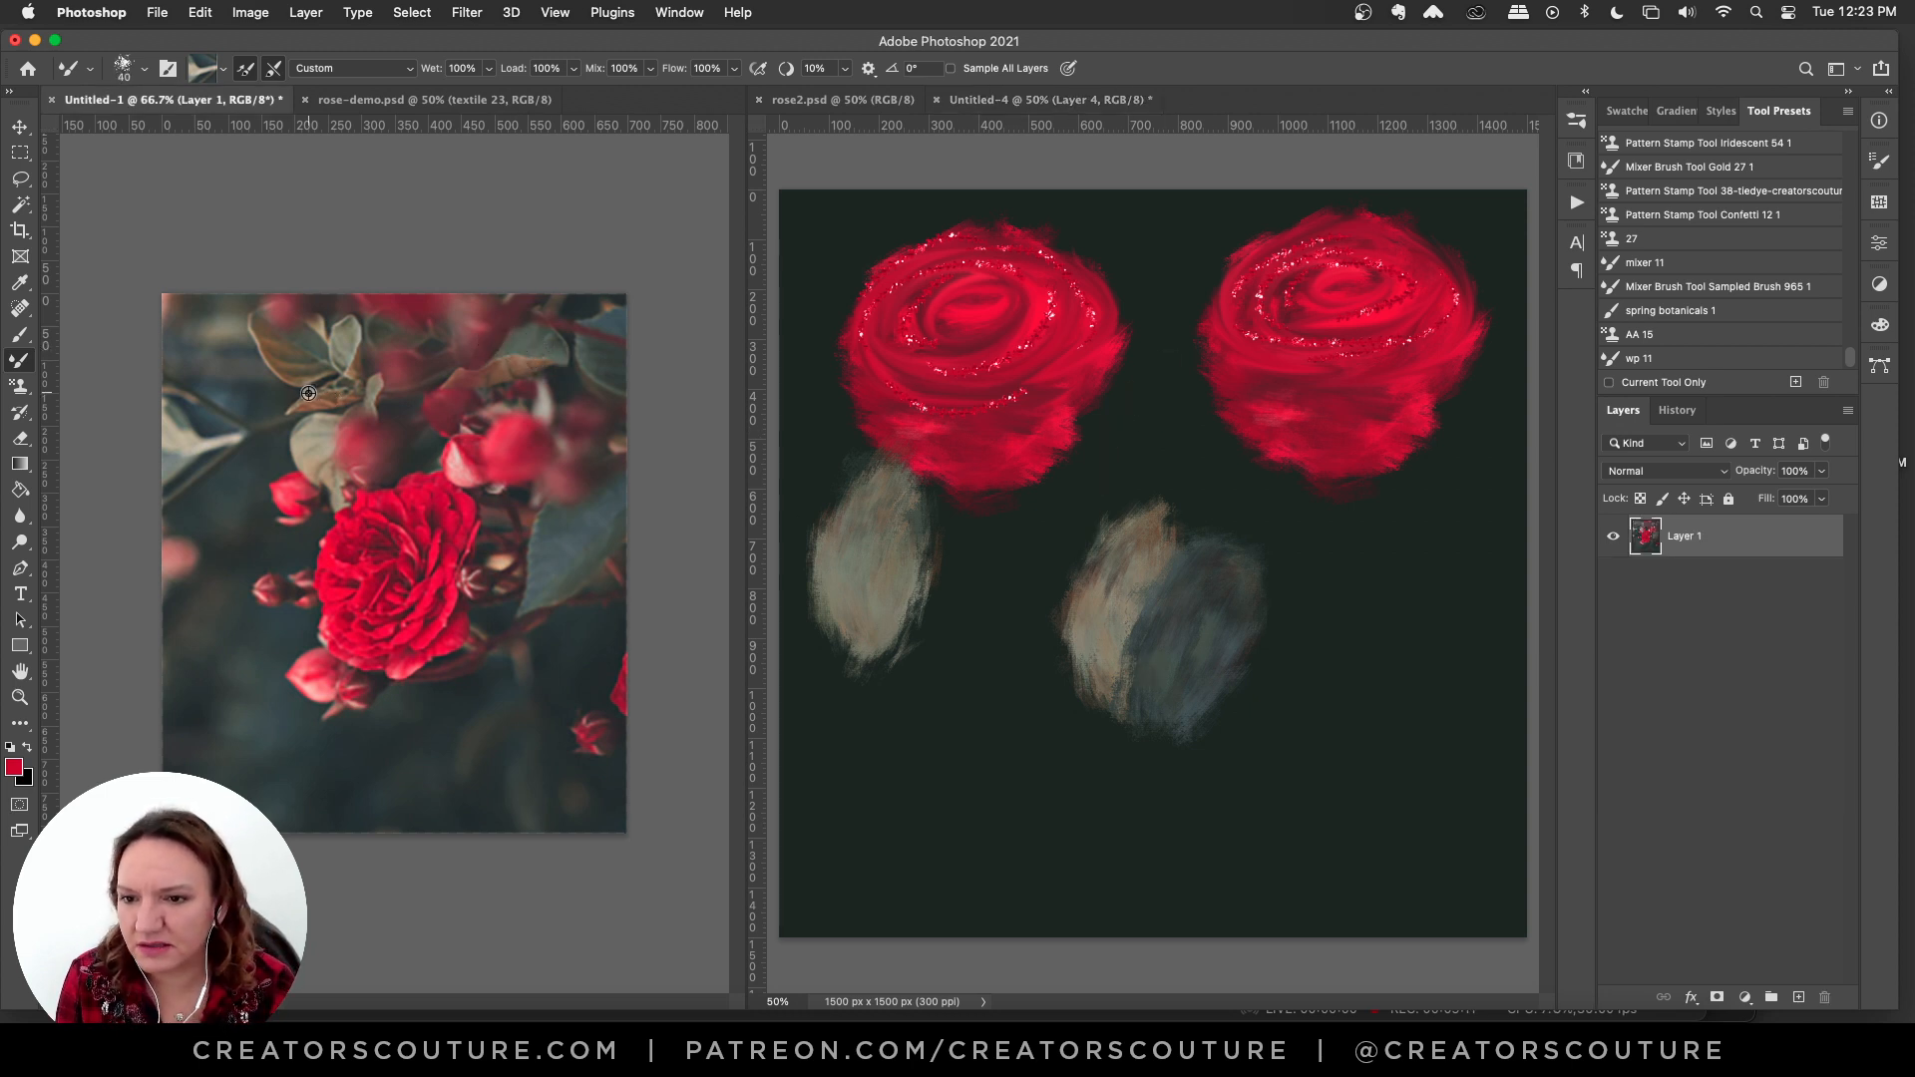
{"action": "left_click", "coordinate": [309, 392], "text": "alt"}
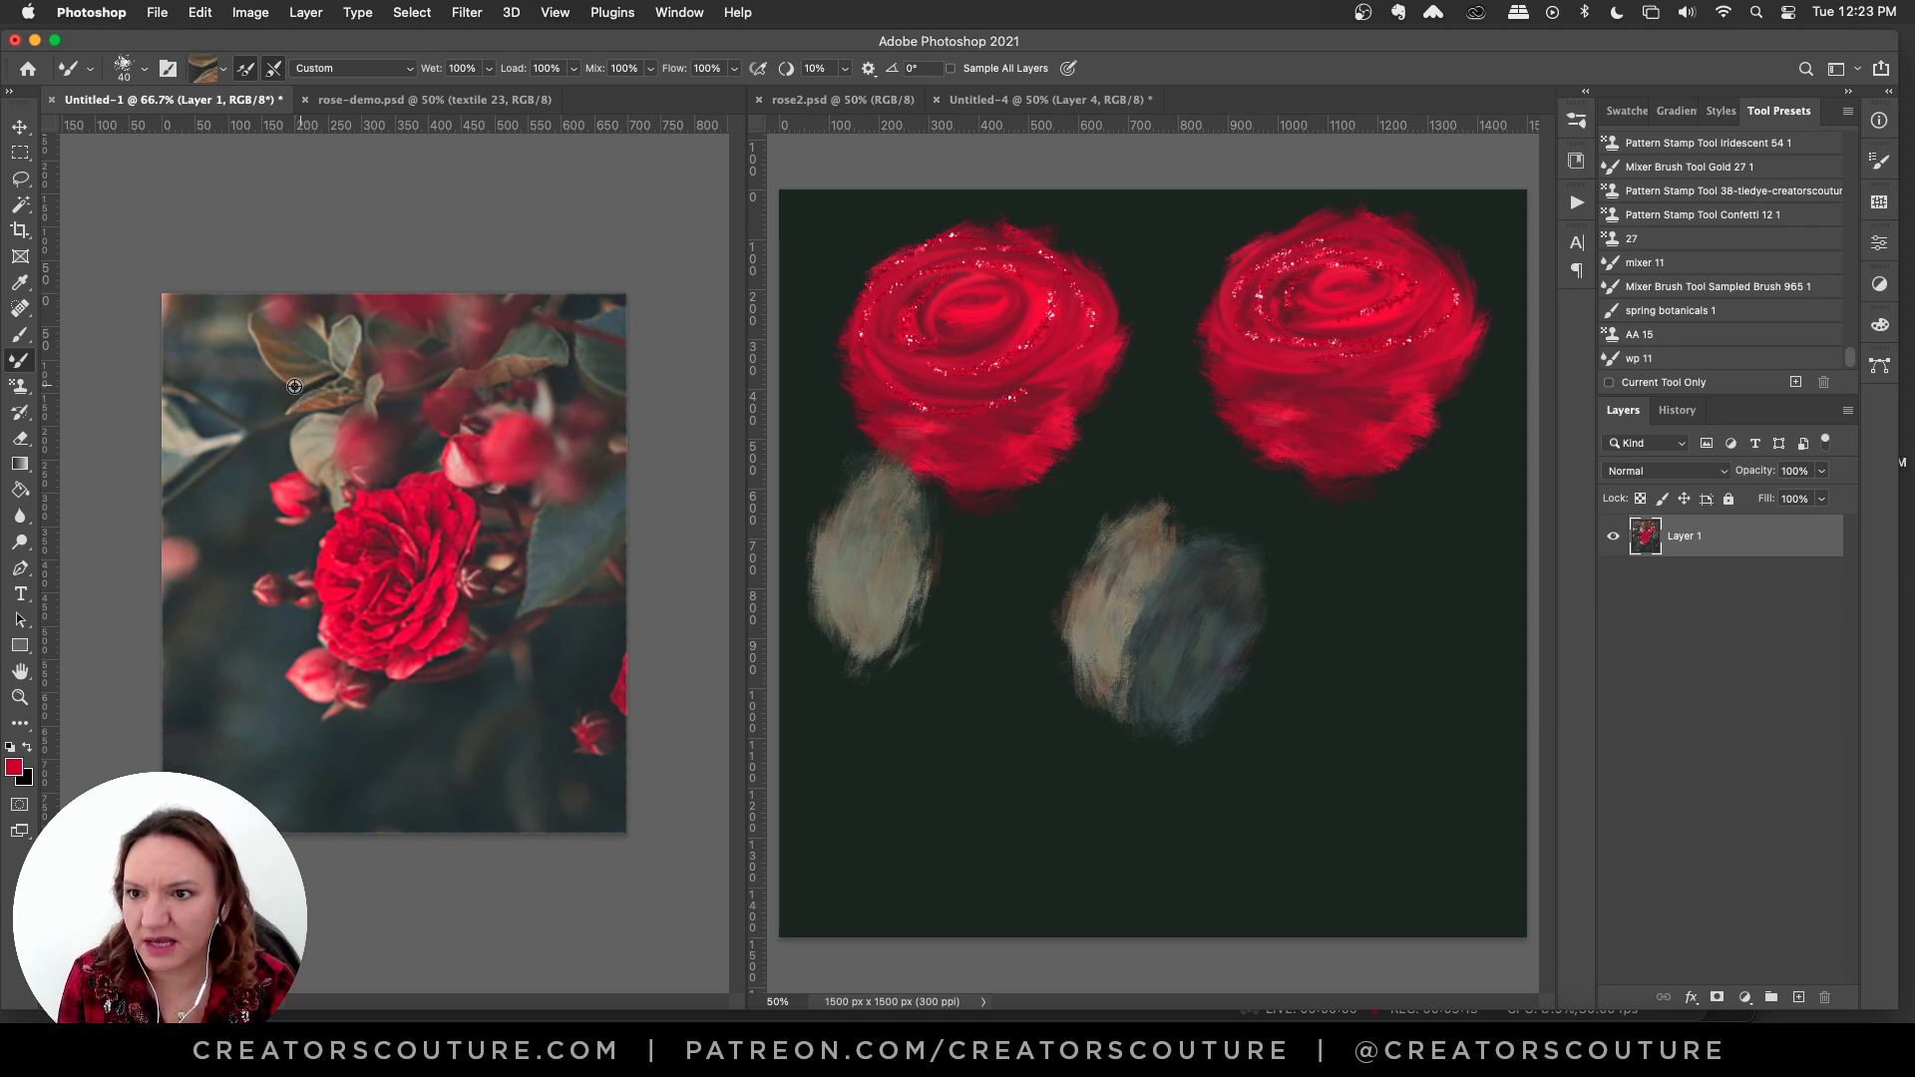
- Enlarge the mixer brush to 70, try a downward leaf stroke between the roses in Untitled-4, and undo it
{"action": "left_click", "coordinate": [1154, 480]}
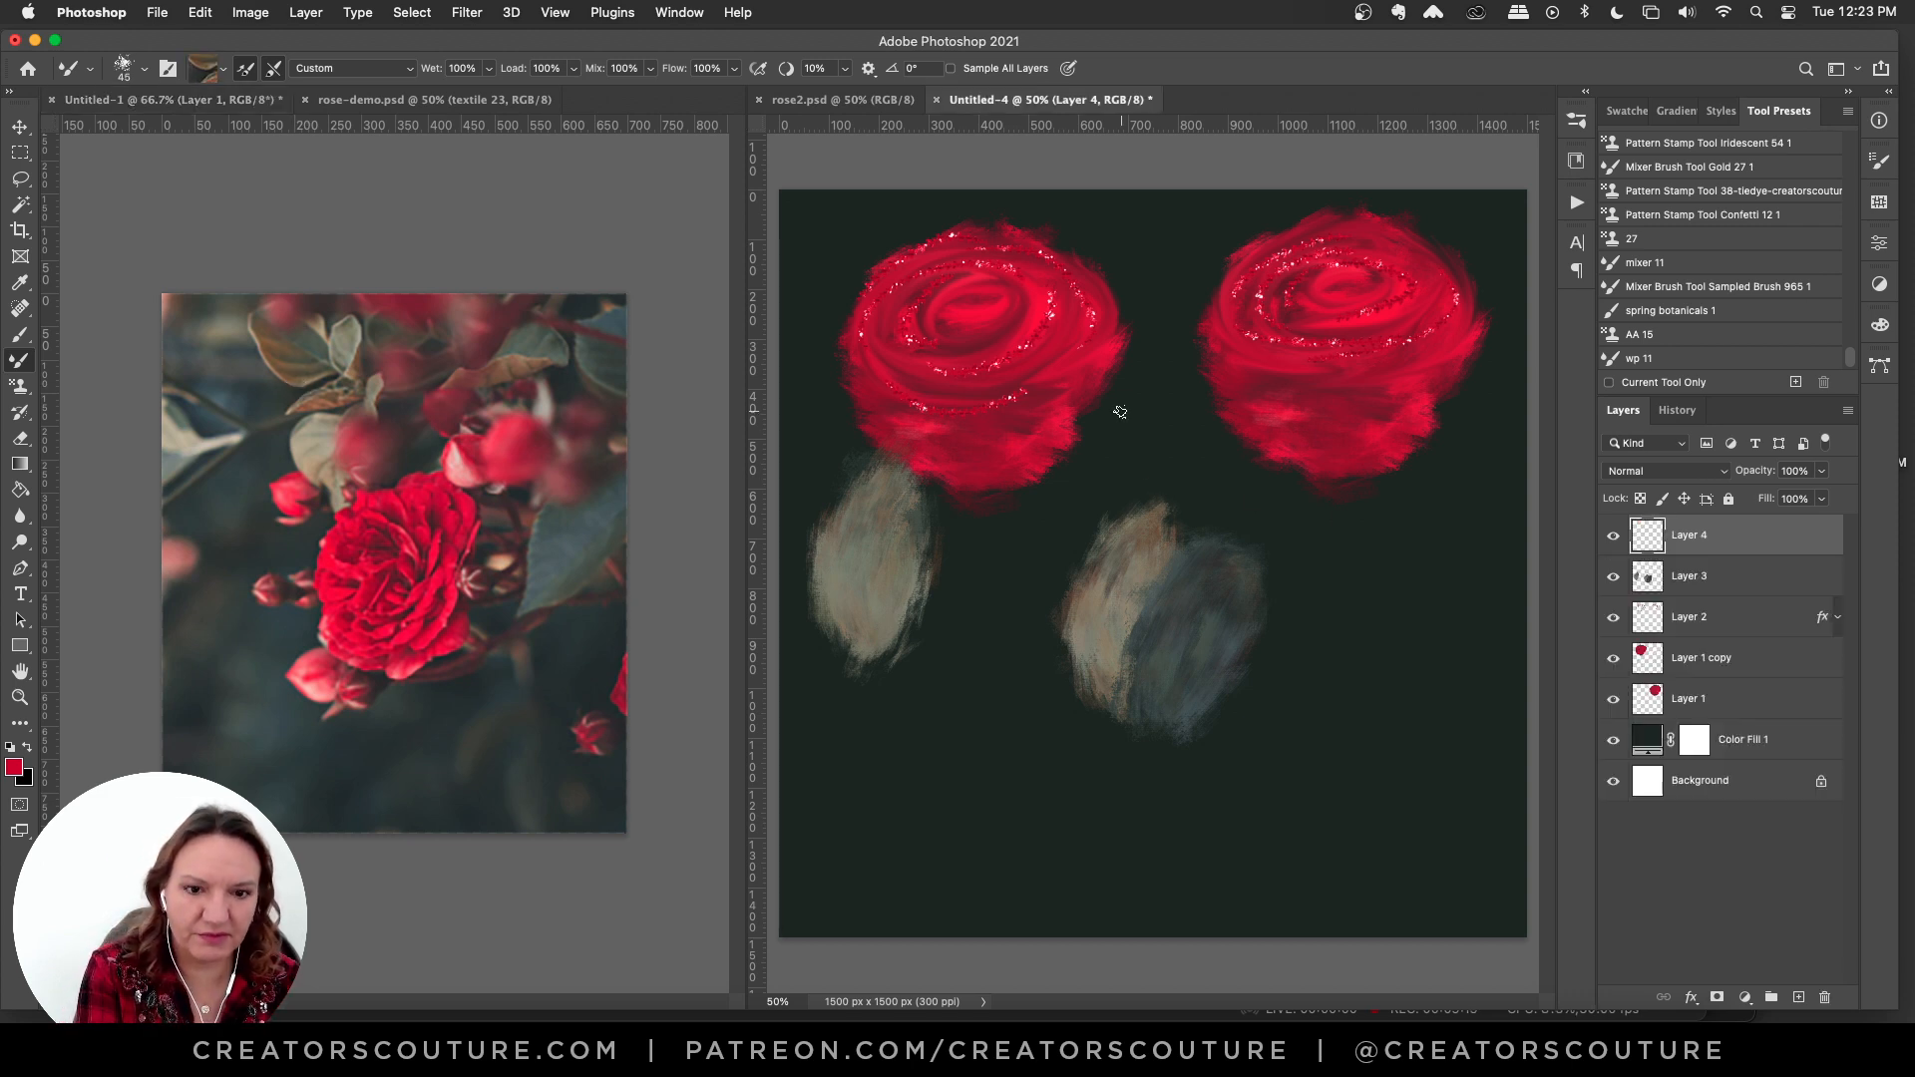
{"action": "key", "text": "bracketright"}
{"action": "key", "text": "bracketright"}
{"action": "key", "text": "bracketright"}
{"action": "left_click_drag", "start_coordinate": [1168, 375], "coordinate": [1143, 493]}
{"action": "key", "text": "super+z"}
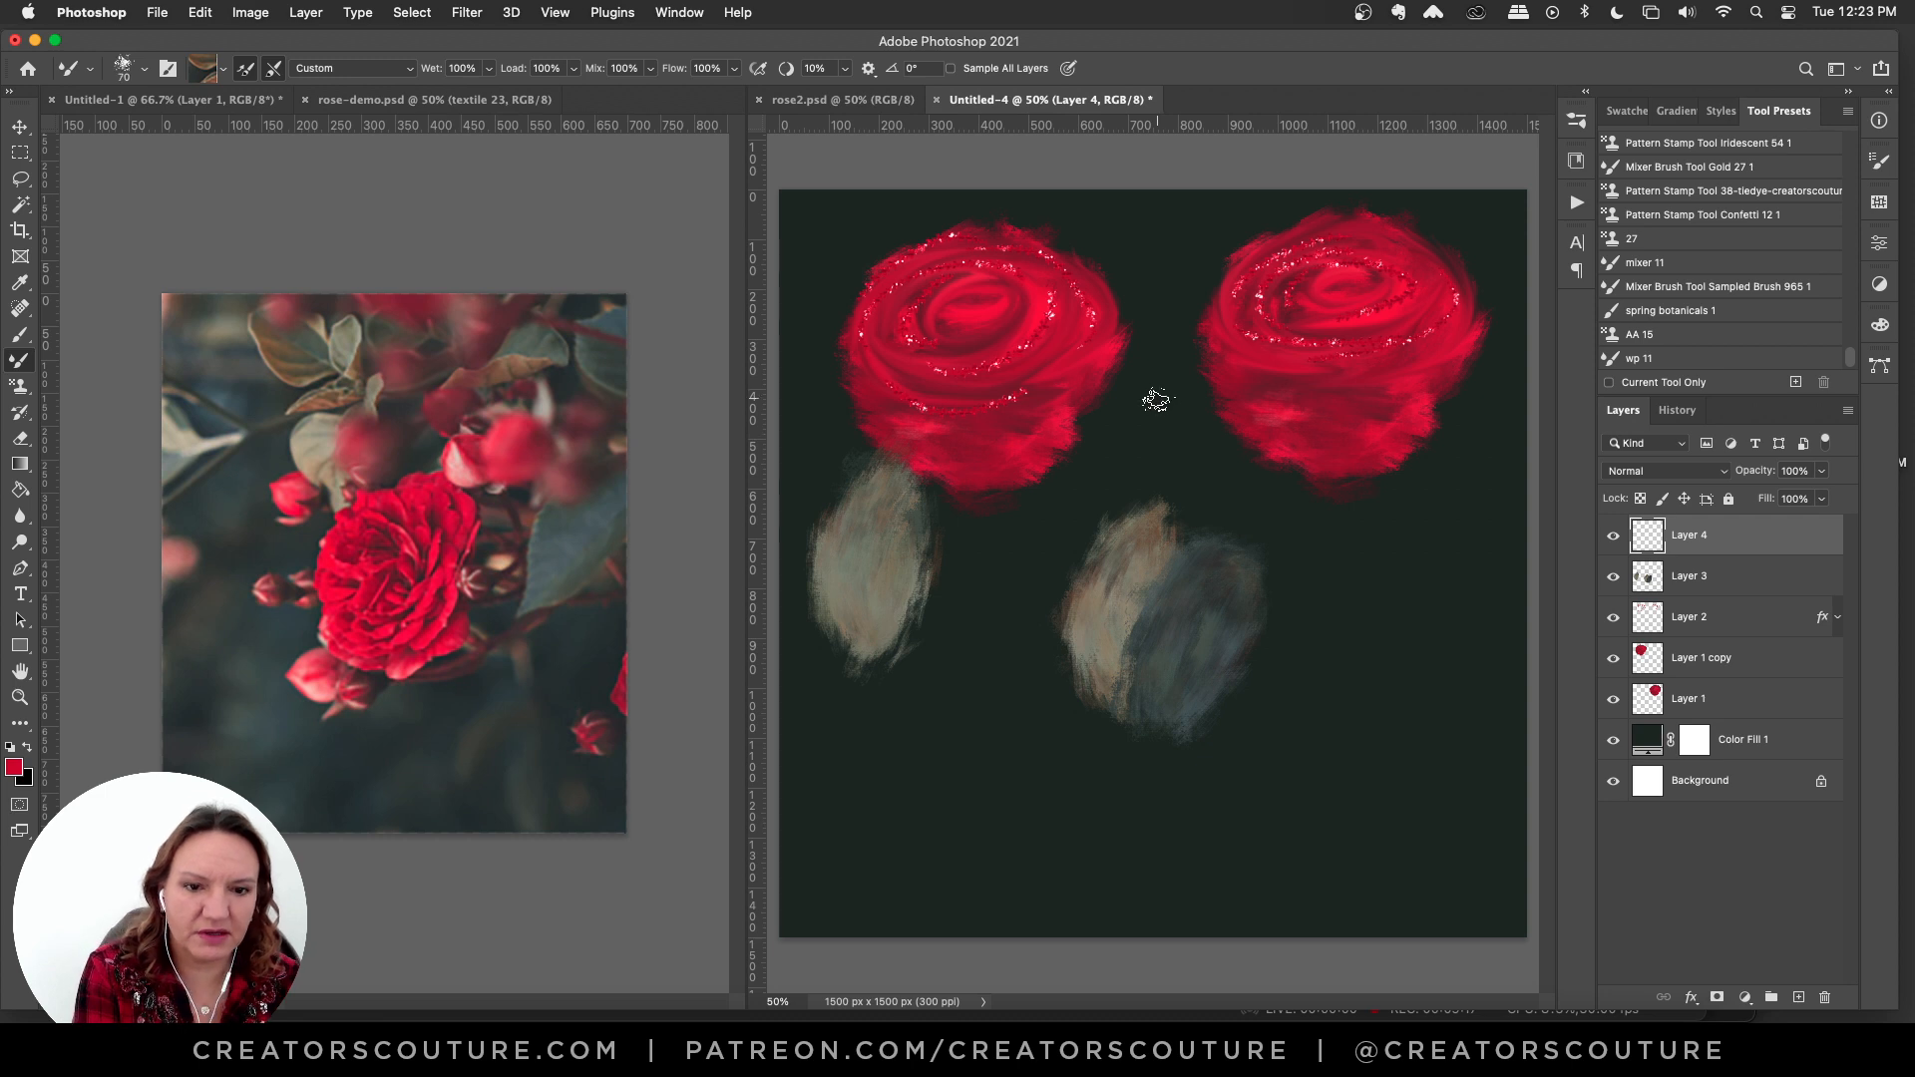
{"action": "key", "text": "shift+super+z"}
{"action": "key", "text": "super+z"}
- Load the Mixer Brush Tool Sampled Brush 965 1 preset, try a curved leaf stroke below the right rose, and undo it
{"action": "left_click", "coordinate": [1650, 358]}
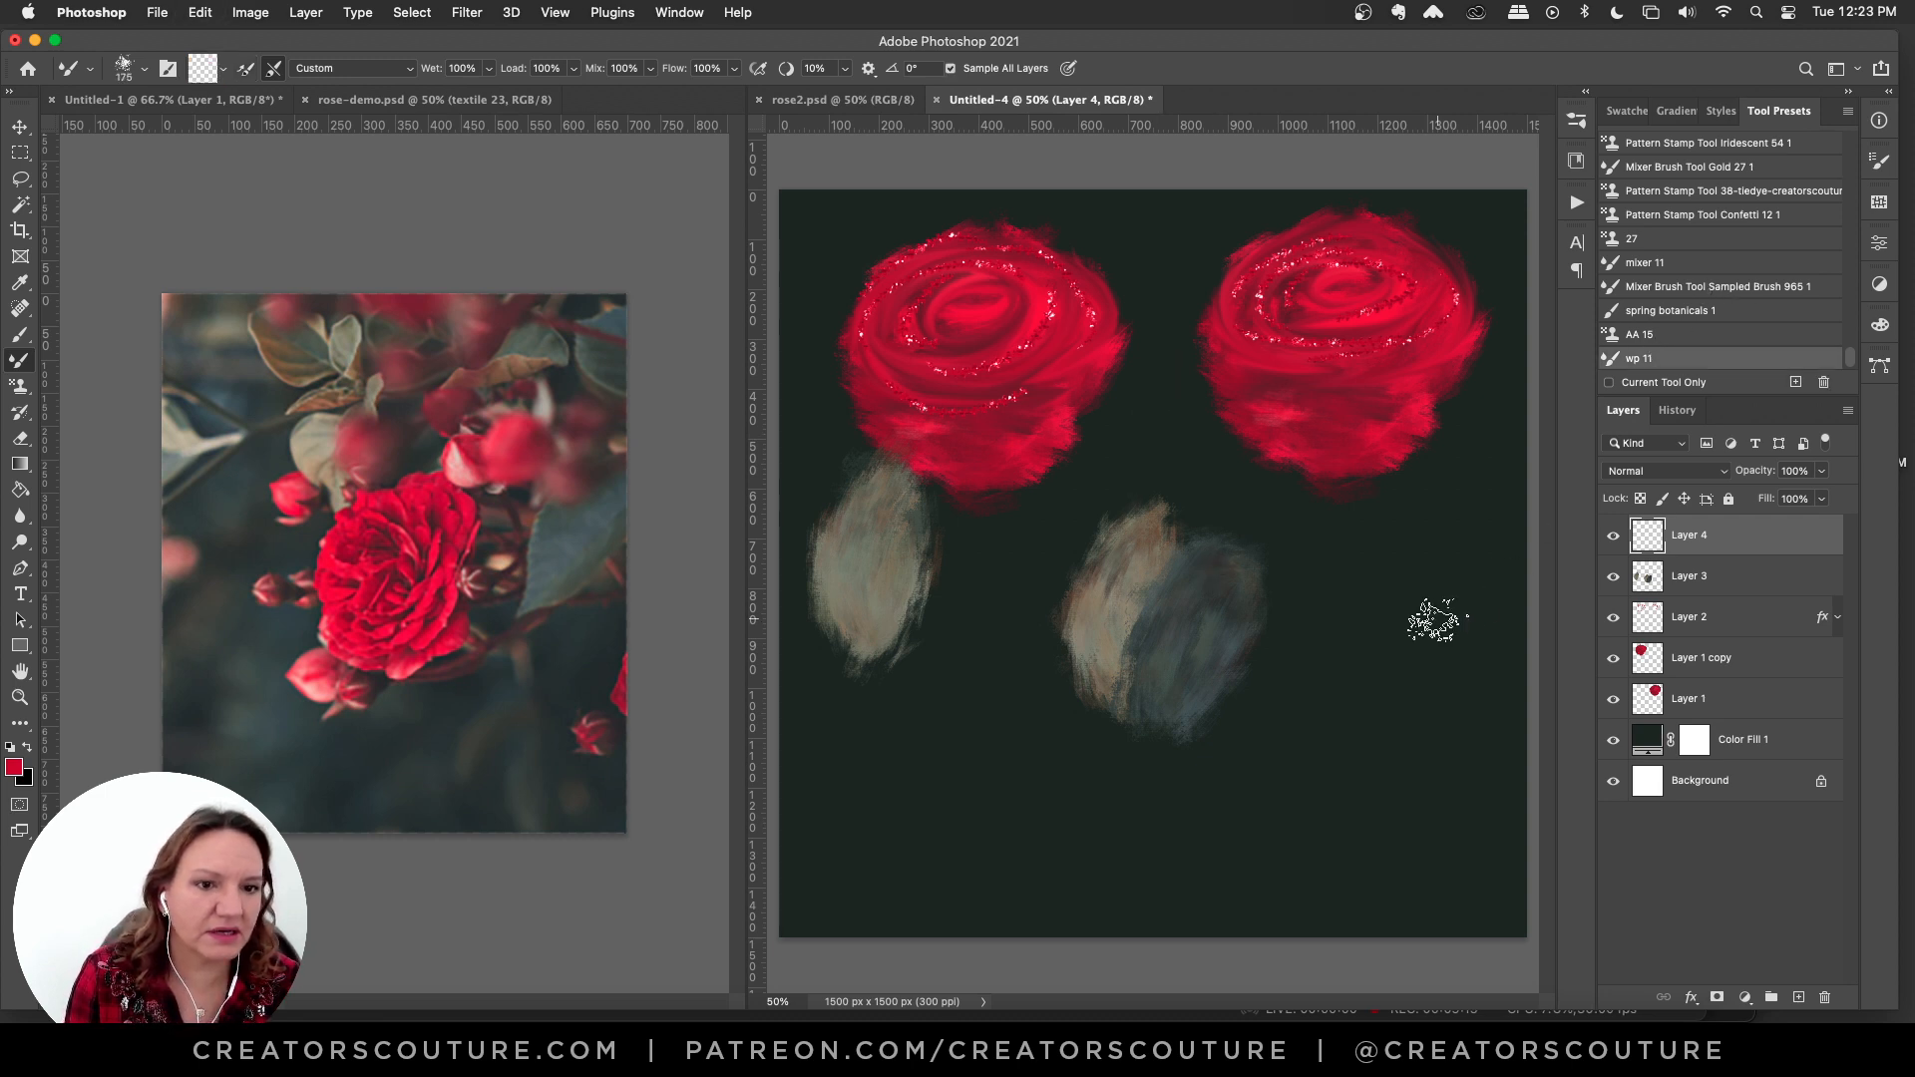
{"action": "left_click", "coordinate": [1663, 286]}
{"action": "left_click_drag", "start_coordinate": [1410, 589], "coordinate": [1366, 819]}
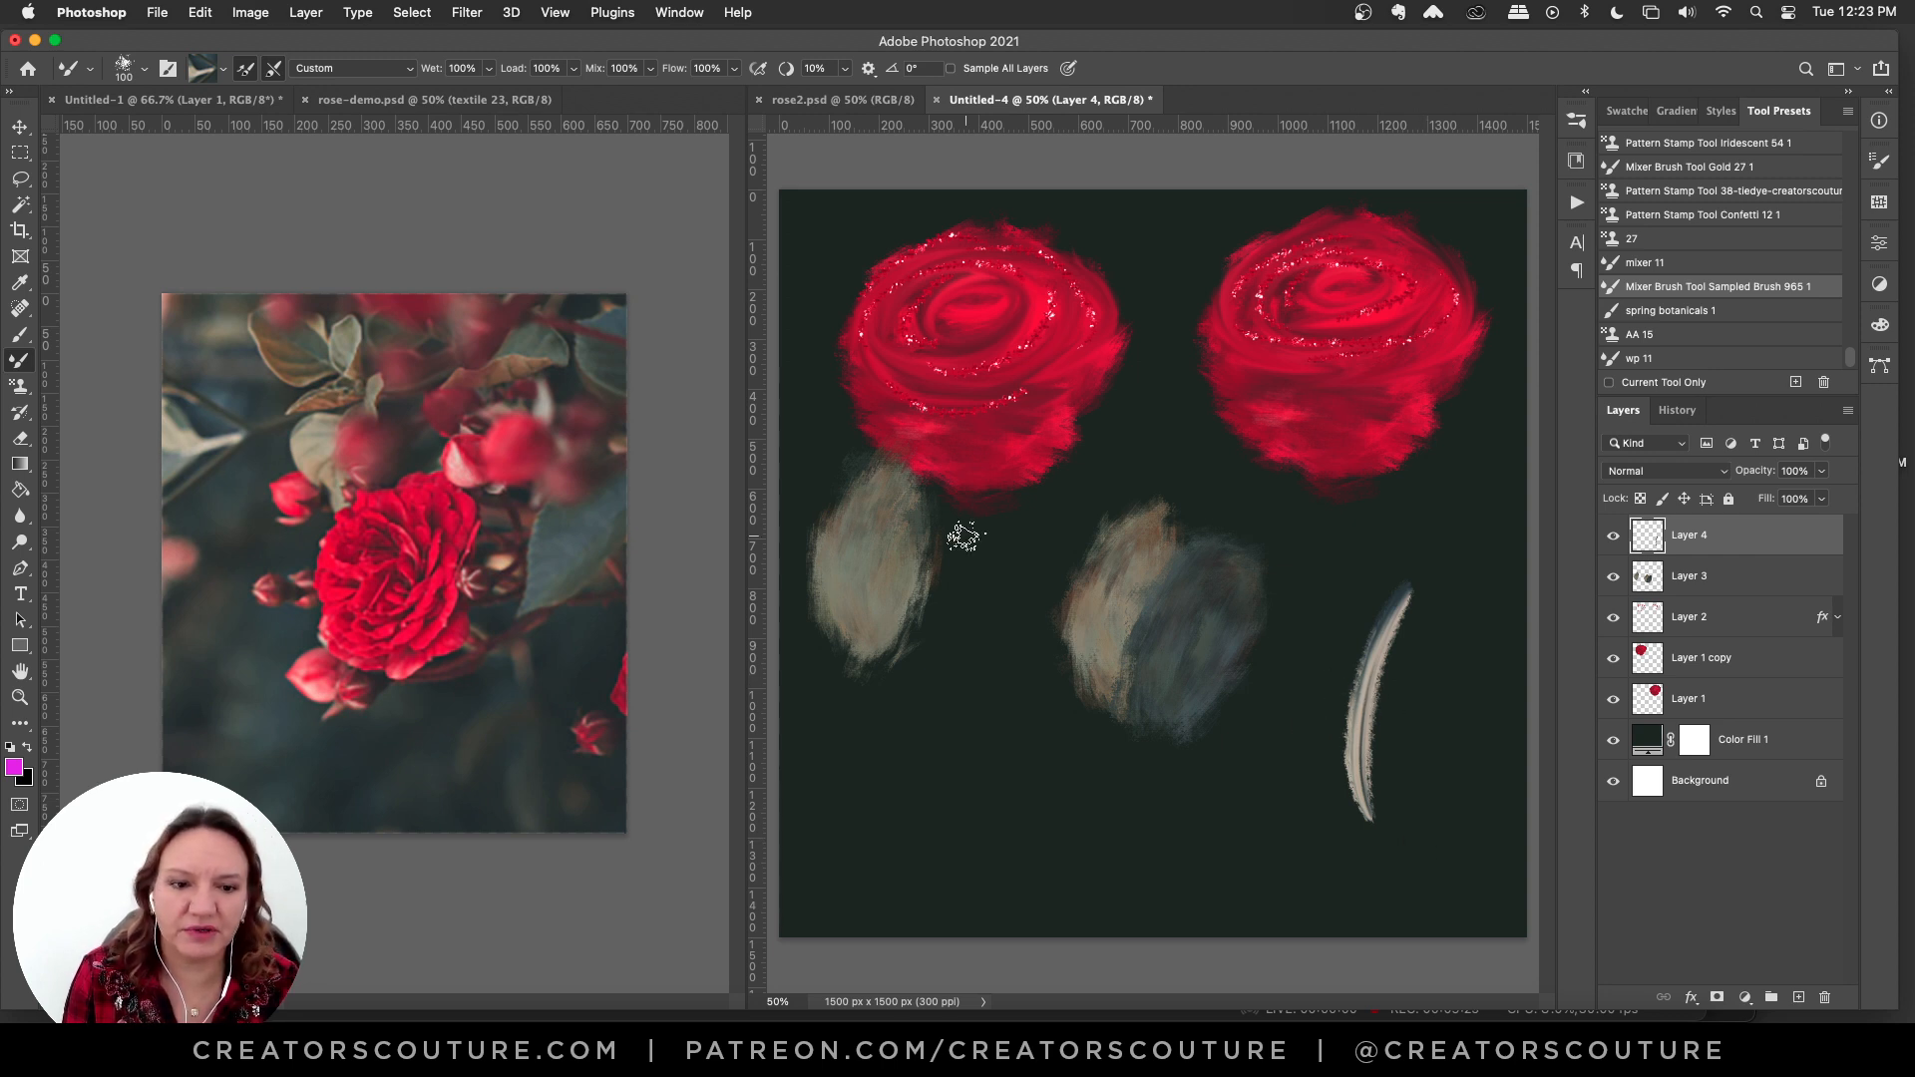
{"action": "key", "text": "super+z"}
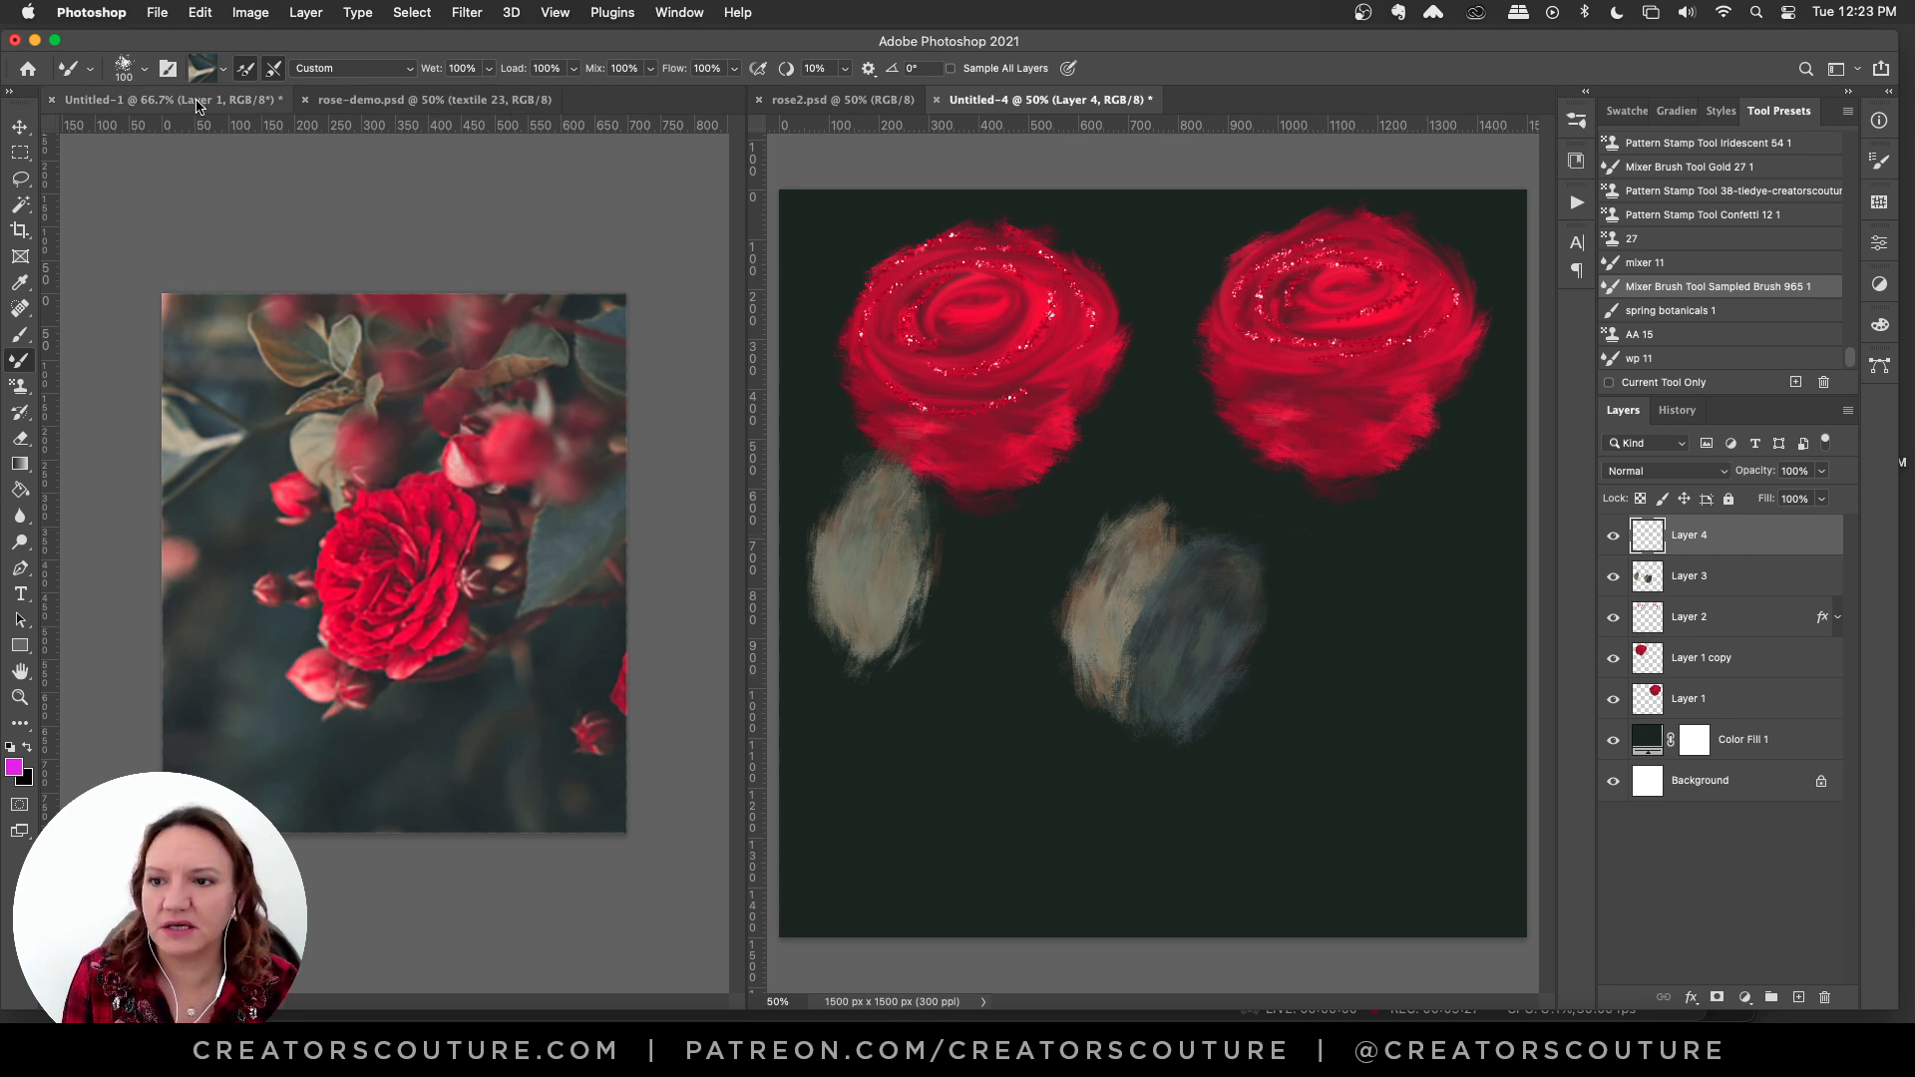
- Bring up rose-demo.psd as a reference, try a leaf stroke down from the left rose in Untitled-4, and undo it
{"action": "left_click", "coordinate": [543, 99]}
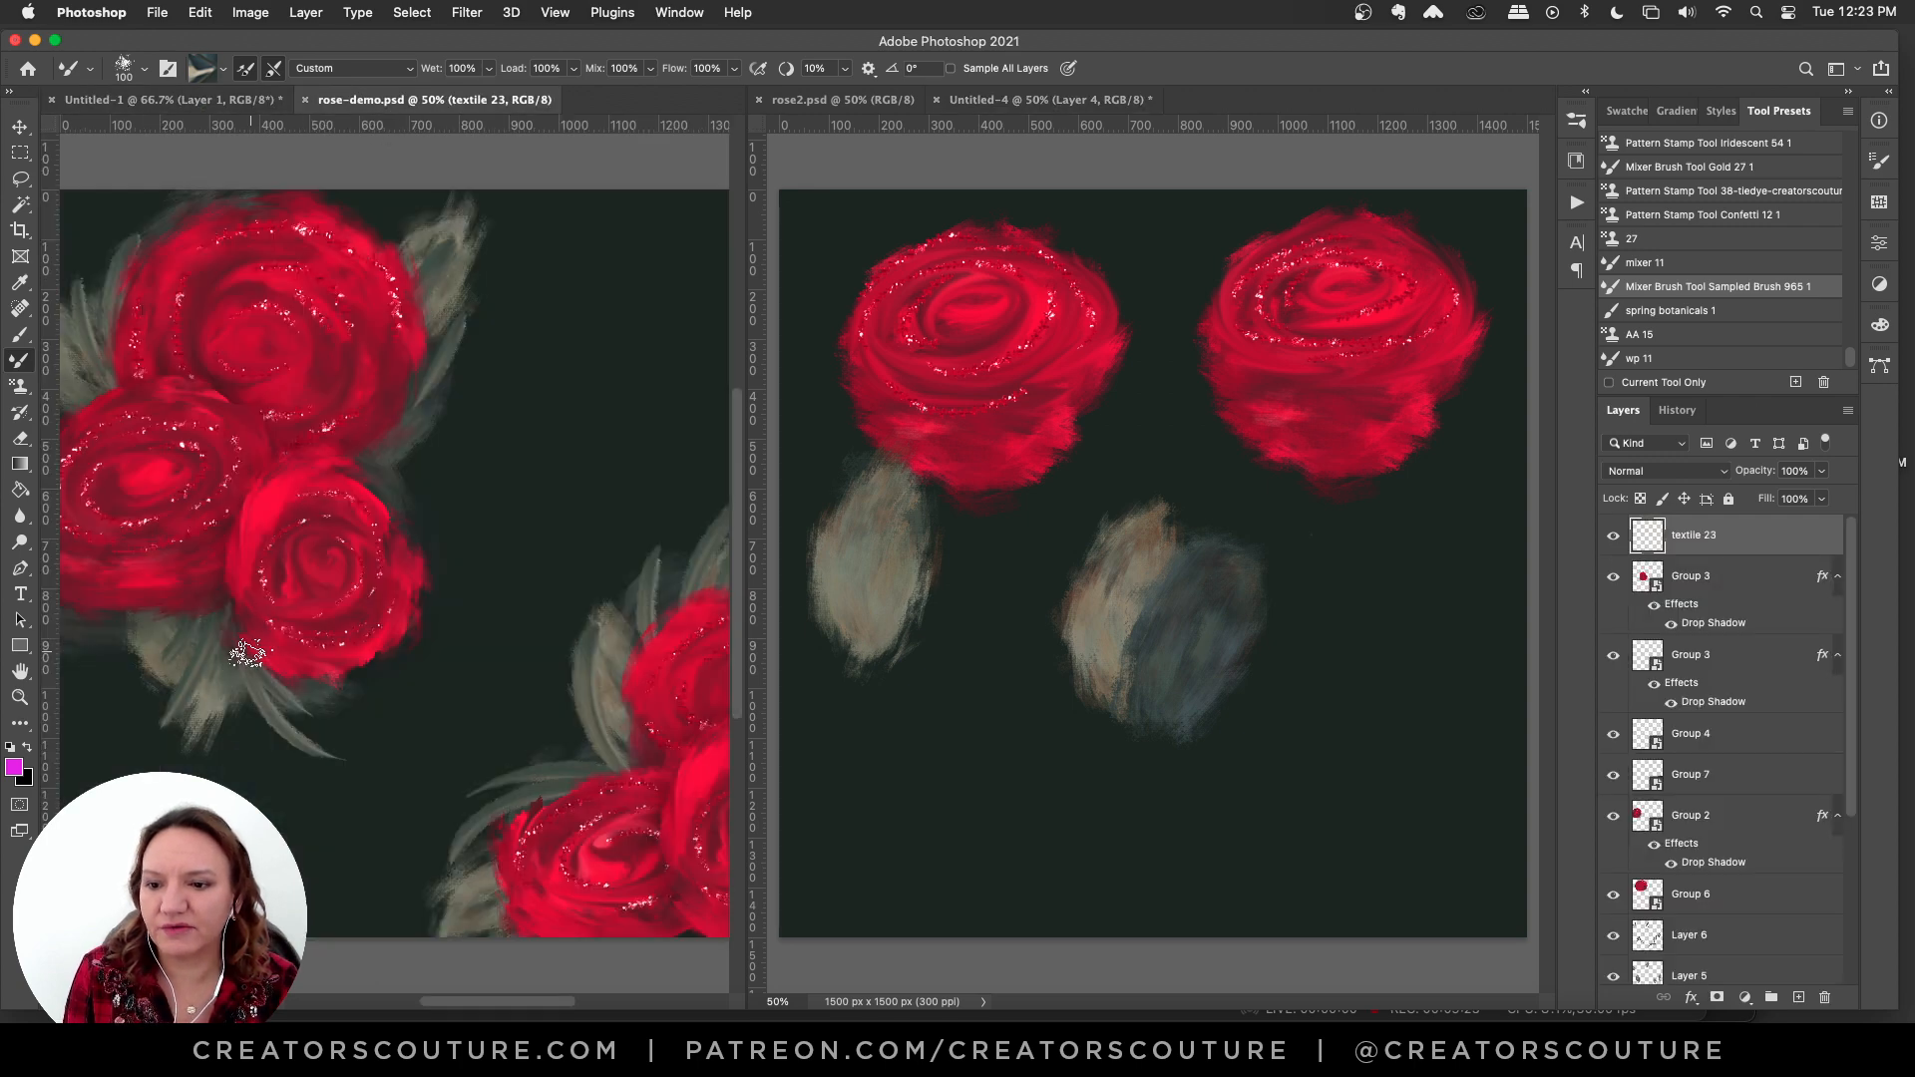
{"action": "left_click", "coordinate": [997, 439]}
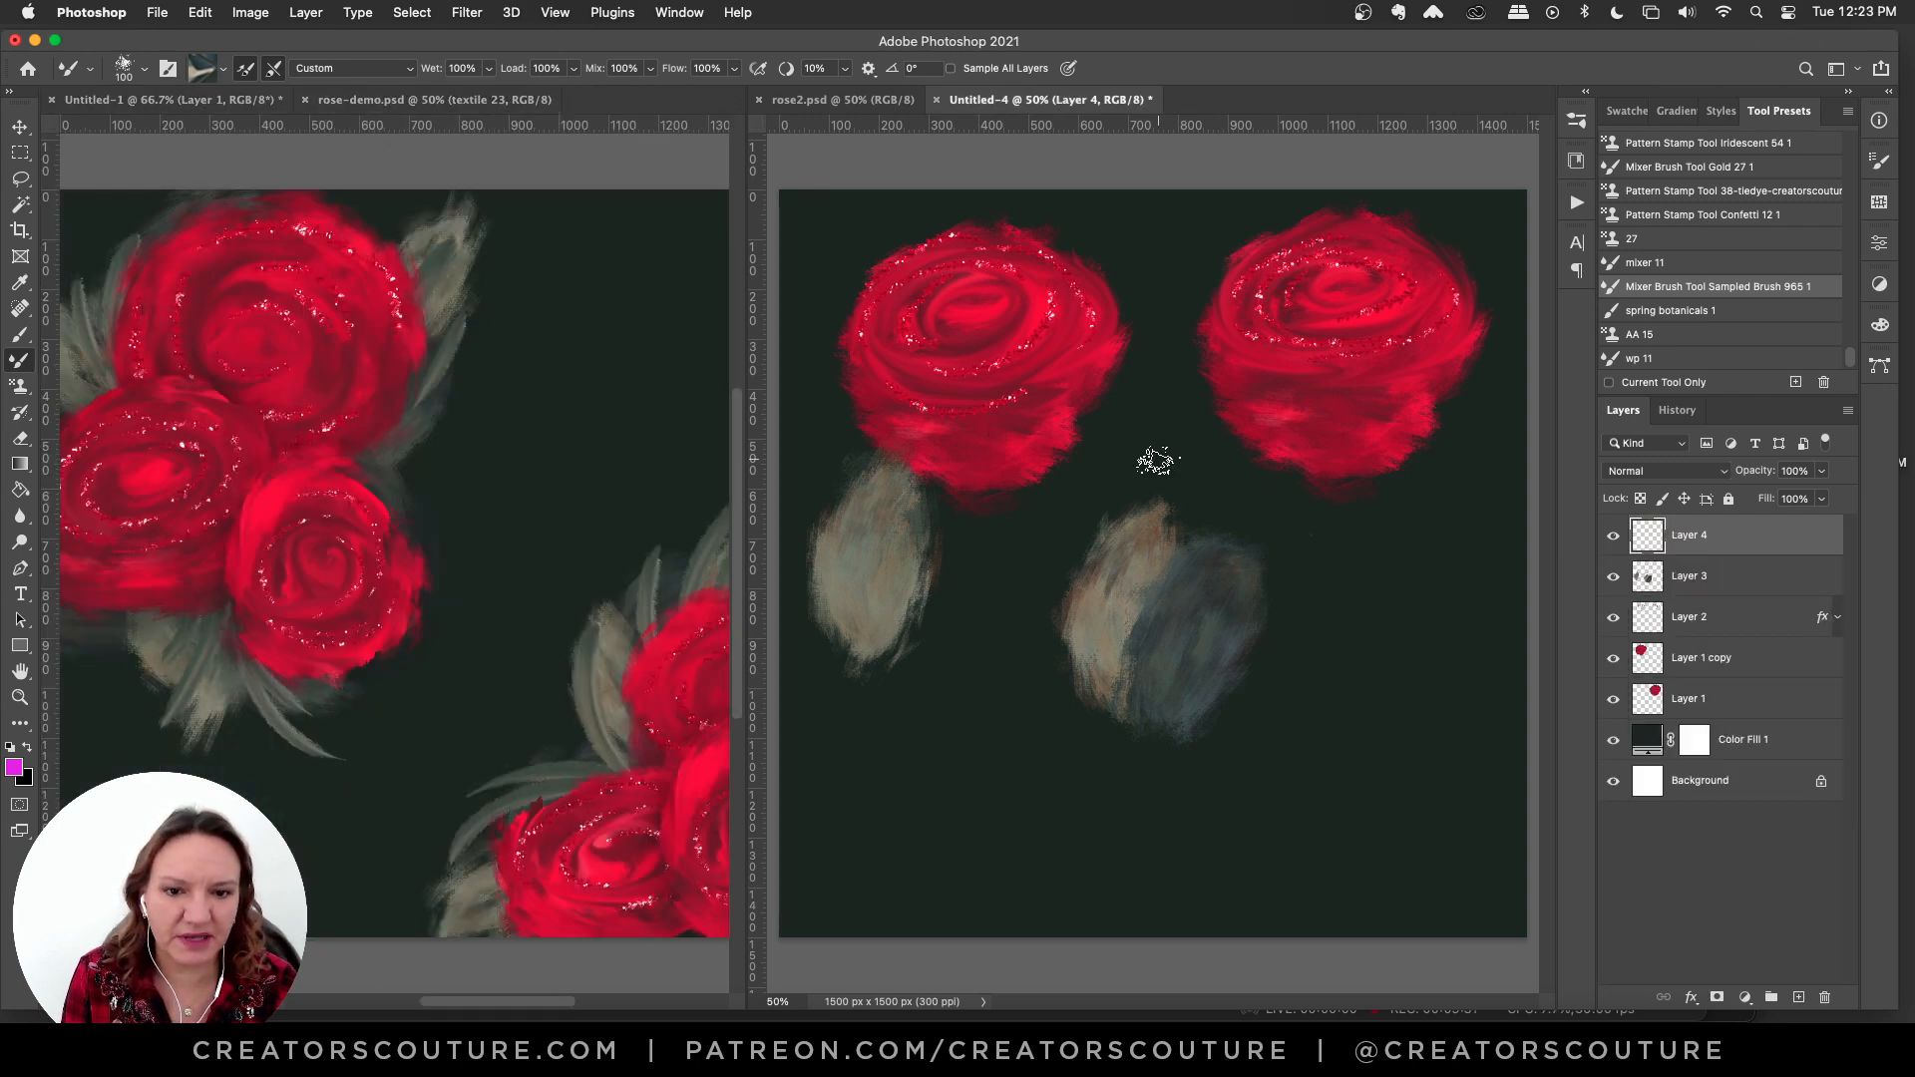
{"action": "left_click_drag", "start_coordinate": [974, 376], "coordinate": [943, 664]}
{"action": "key", "text": "super+z"}
- Move Layer 4 beneath Layer 1 and paint pointed leaf strokes fanning downward from under the left rose
{"action": "left_click_drag", "start_coordinate": [1685, 539], "coordinate": [1685, 720]}
{"action": "left_click_drag", "start_coordinate": [912, 466], "coordinate": [953, 722]}
{"action": "key", "text": "super+z"}
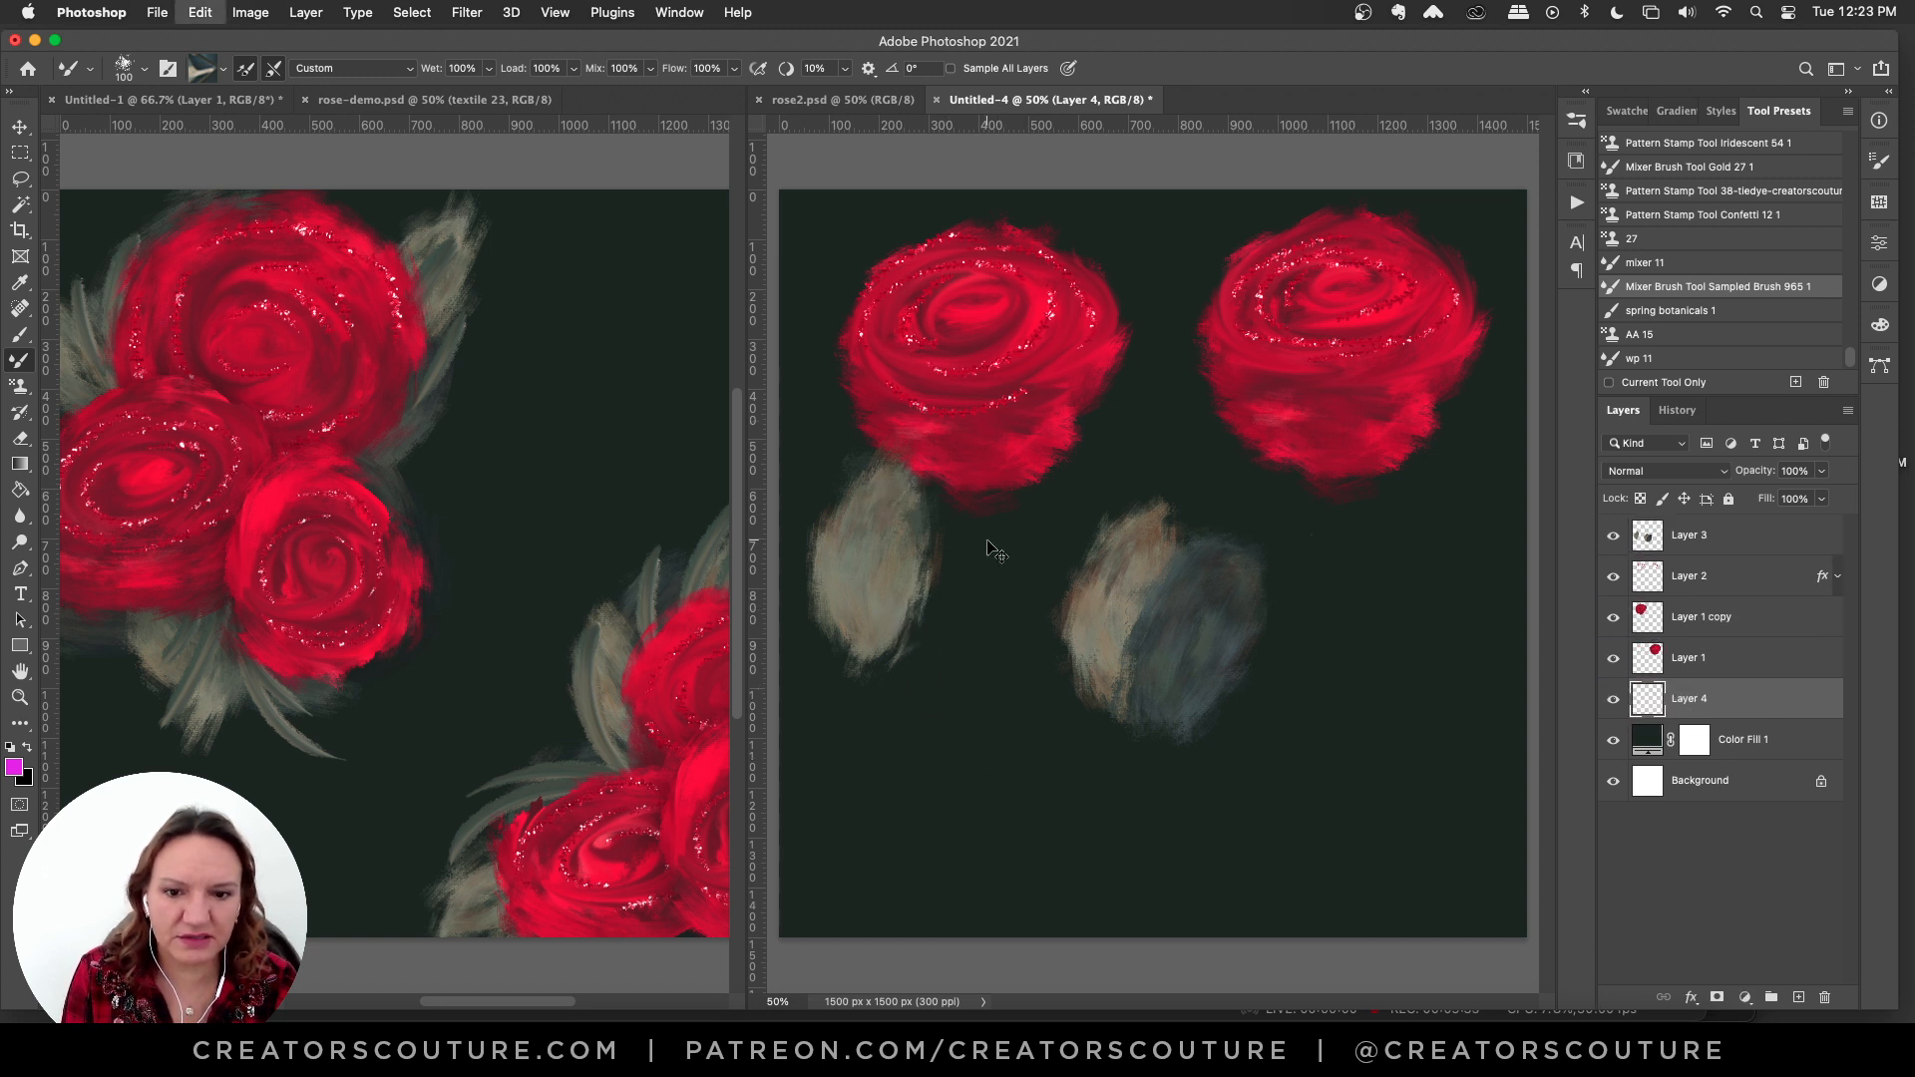
{"action": "mouse_move", "coordinate": [997, 493]}
{"action": "left_mouse_down"}
{"action": "mouse_move", "coordinate": [975, 718]}
{"action": "mouse_move", "coordinate": [1047, 720]}
{"action": "left_mouse_up"}
{"action": "mouse_move", "coordinate": [1001, 496]}
{"action": "left_mouse_down"}
{"action": "mouse_move", "coordinate": [1042, 613]}
{"action": "mouse_move", "coordinate": [966, 648]}
{"action": "left_mouse_up"}
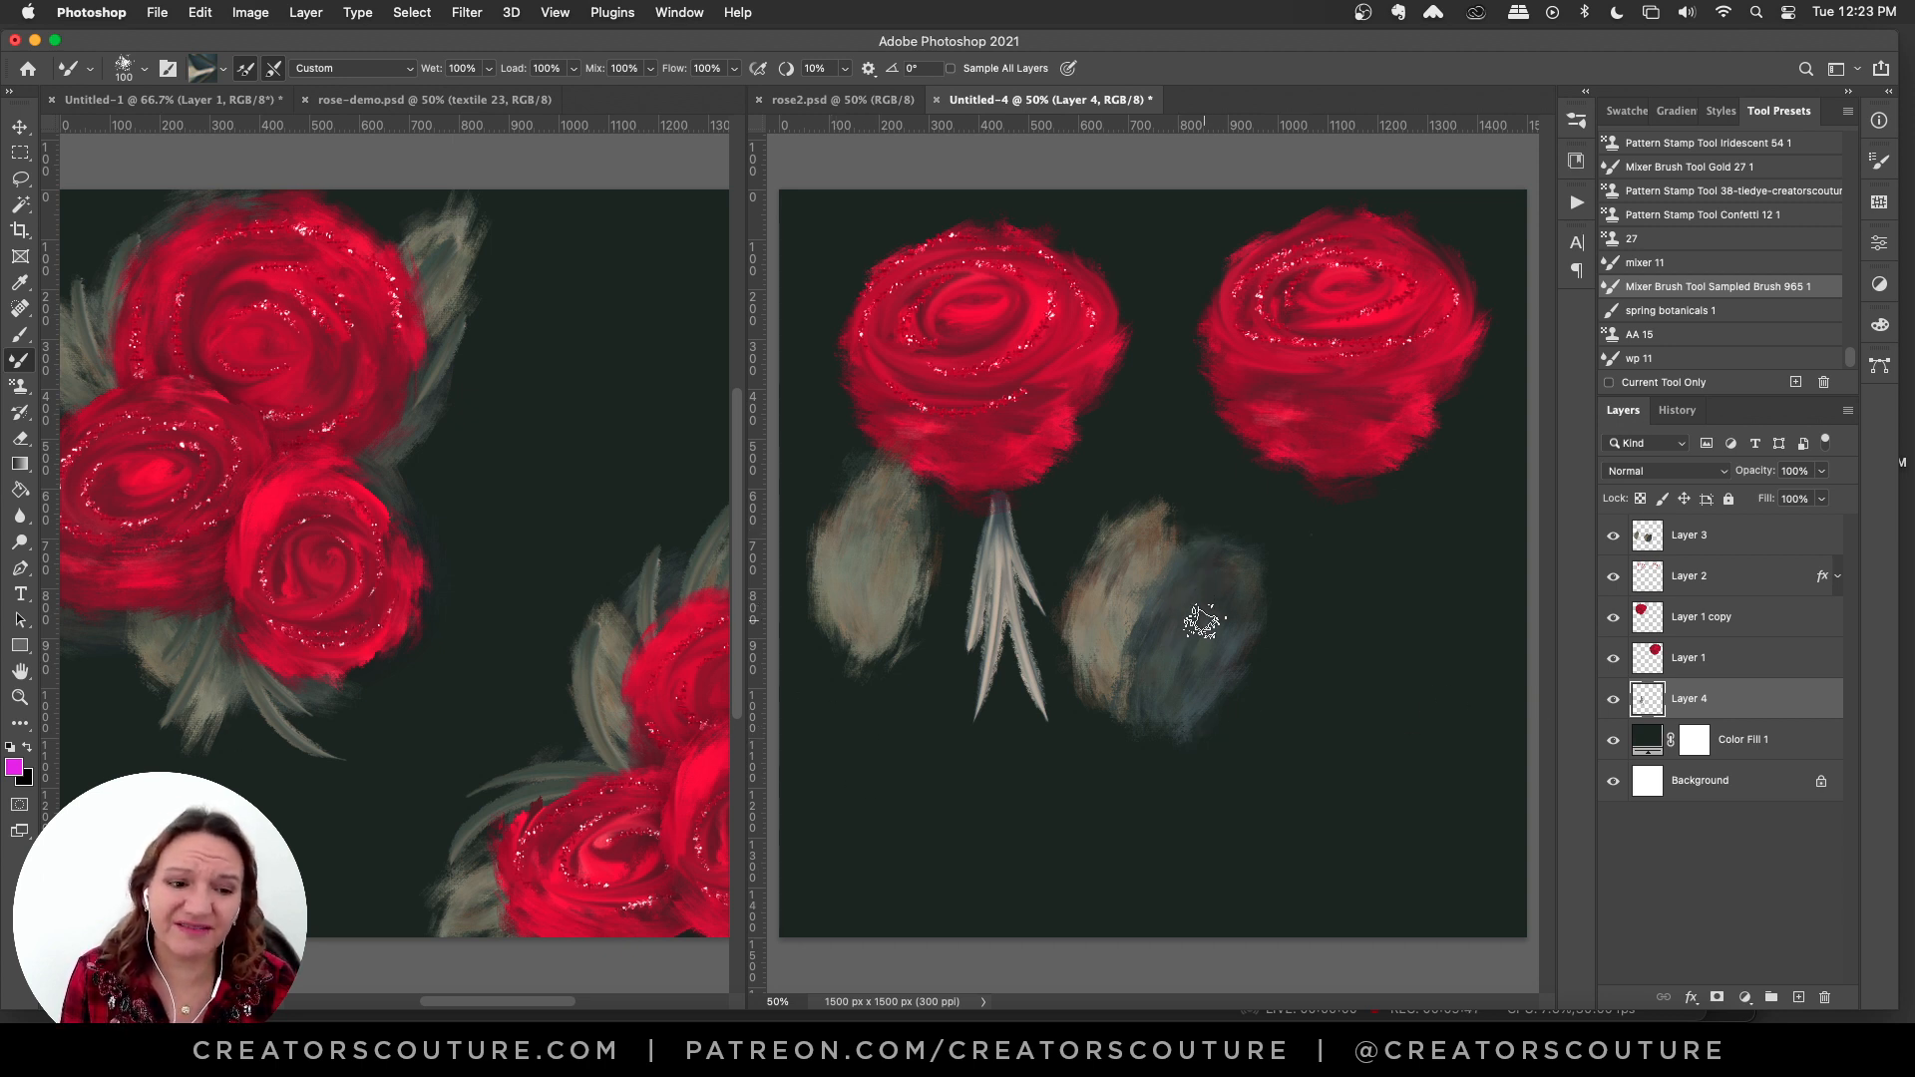
- Sample the mixed beige and blue-grey leaf colours from Layer 3 and add a new layer above it
{"action": "left_click", "coordinate": [1707, 546]}
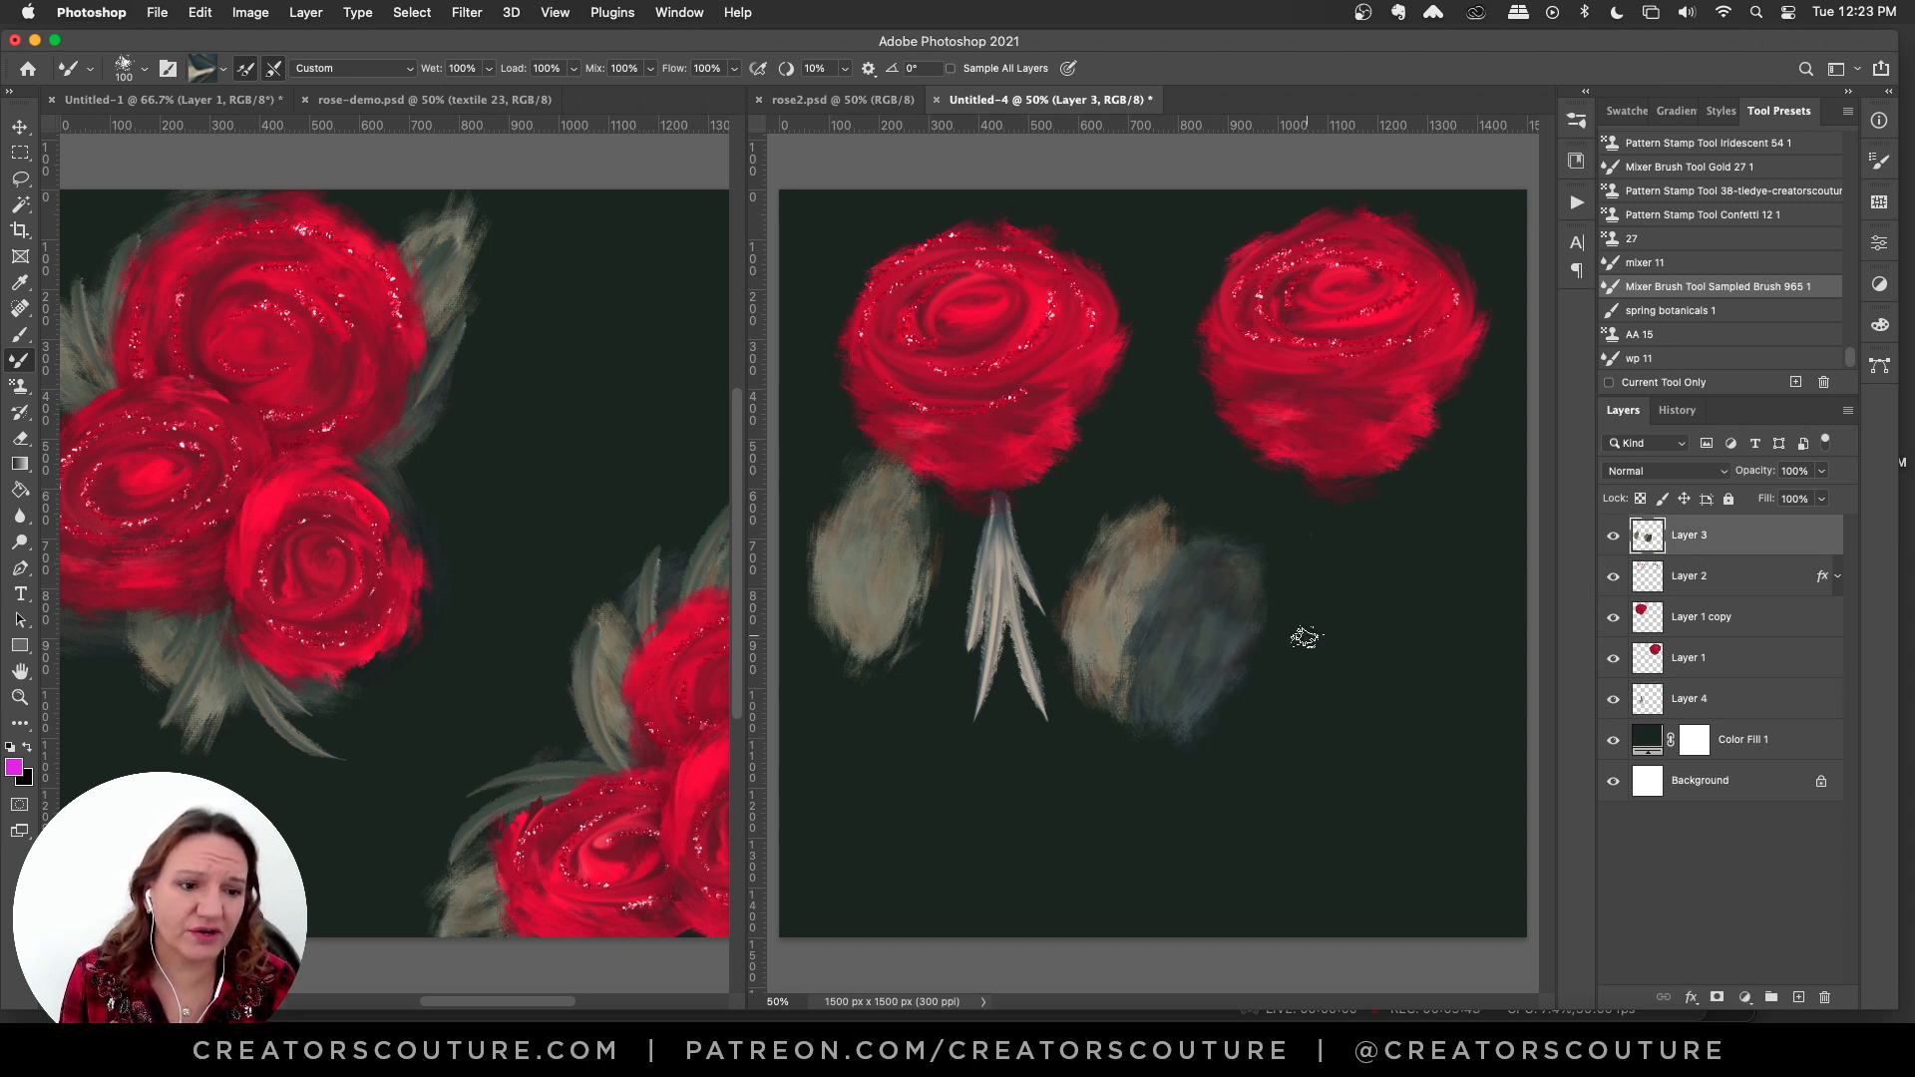
{"action": "left_click", "coordinate": [1139, 620], "text": "alt"}
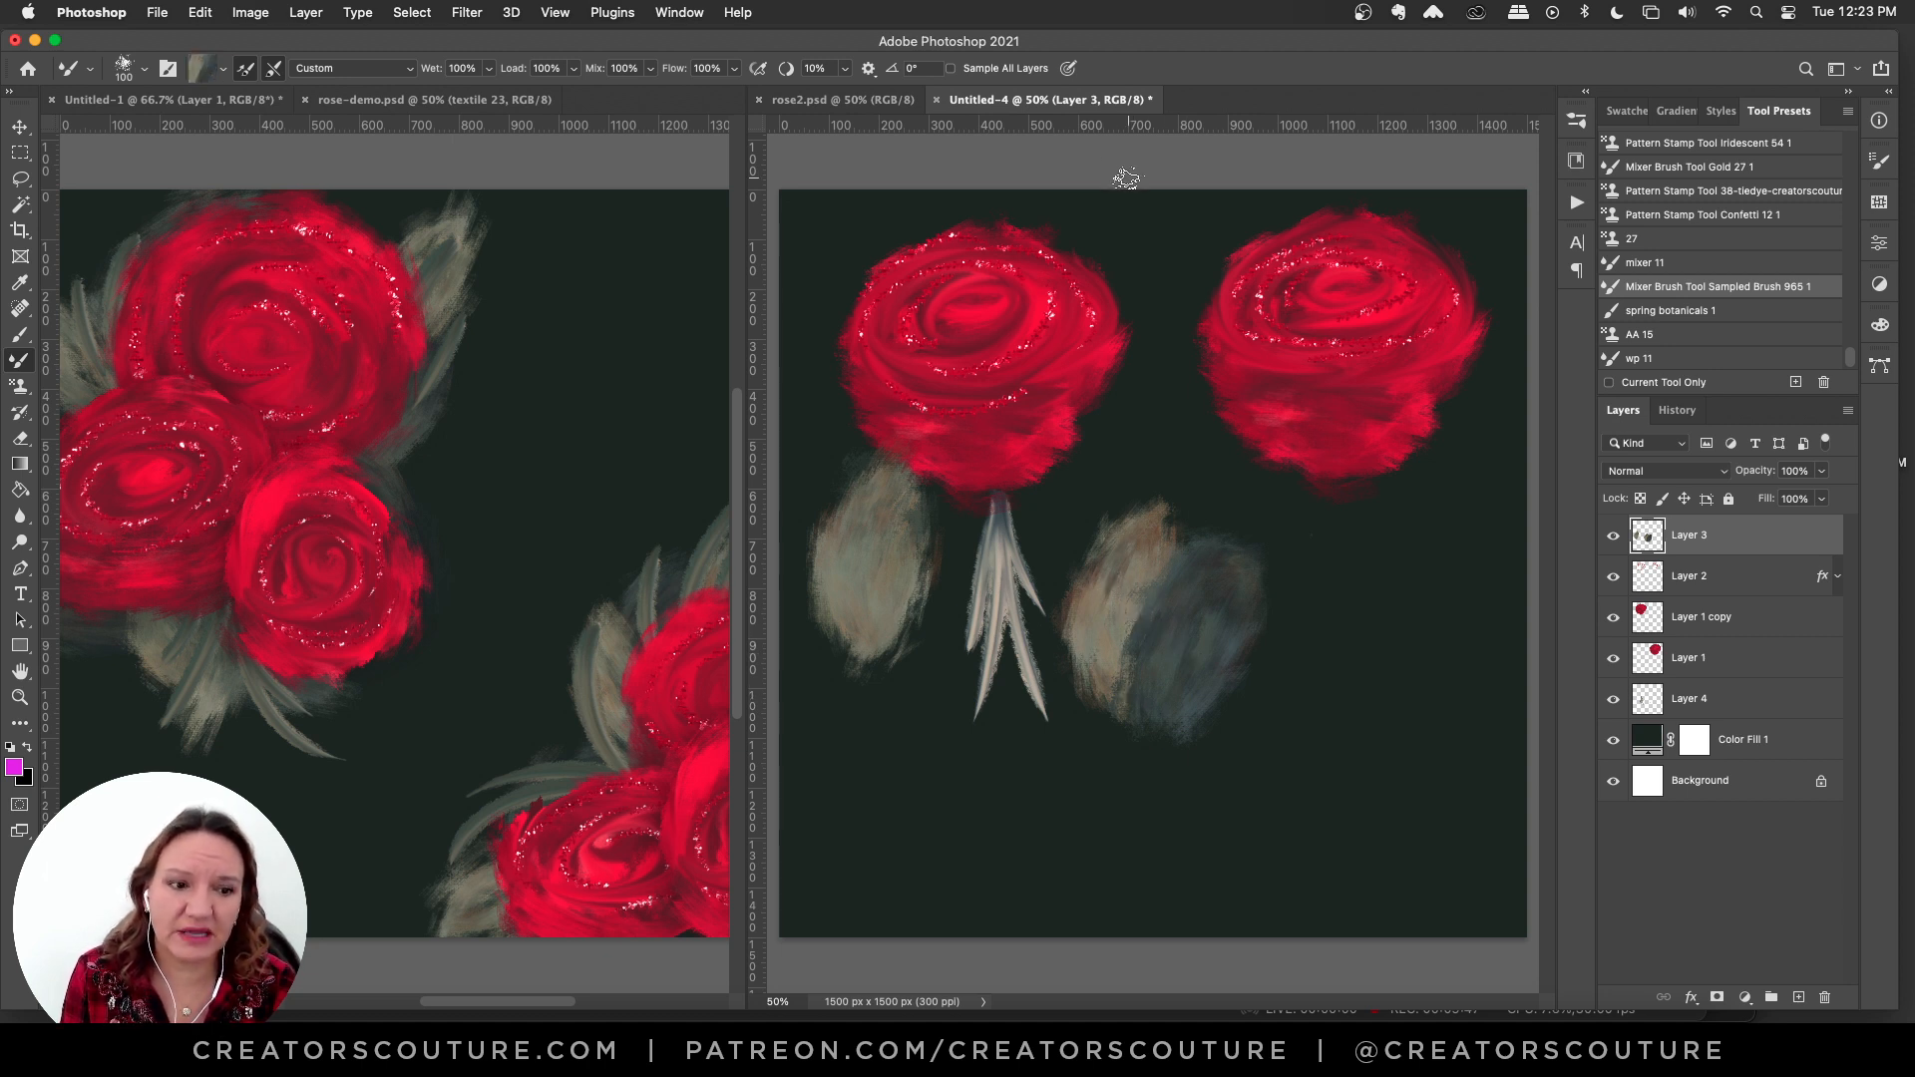
{"action": "left_click", "coordinate": [1798, 996]}
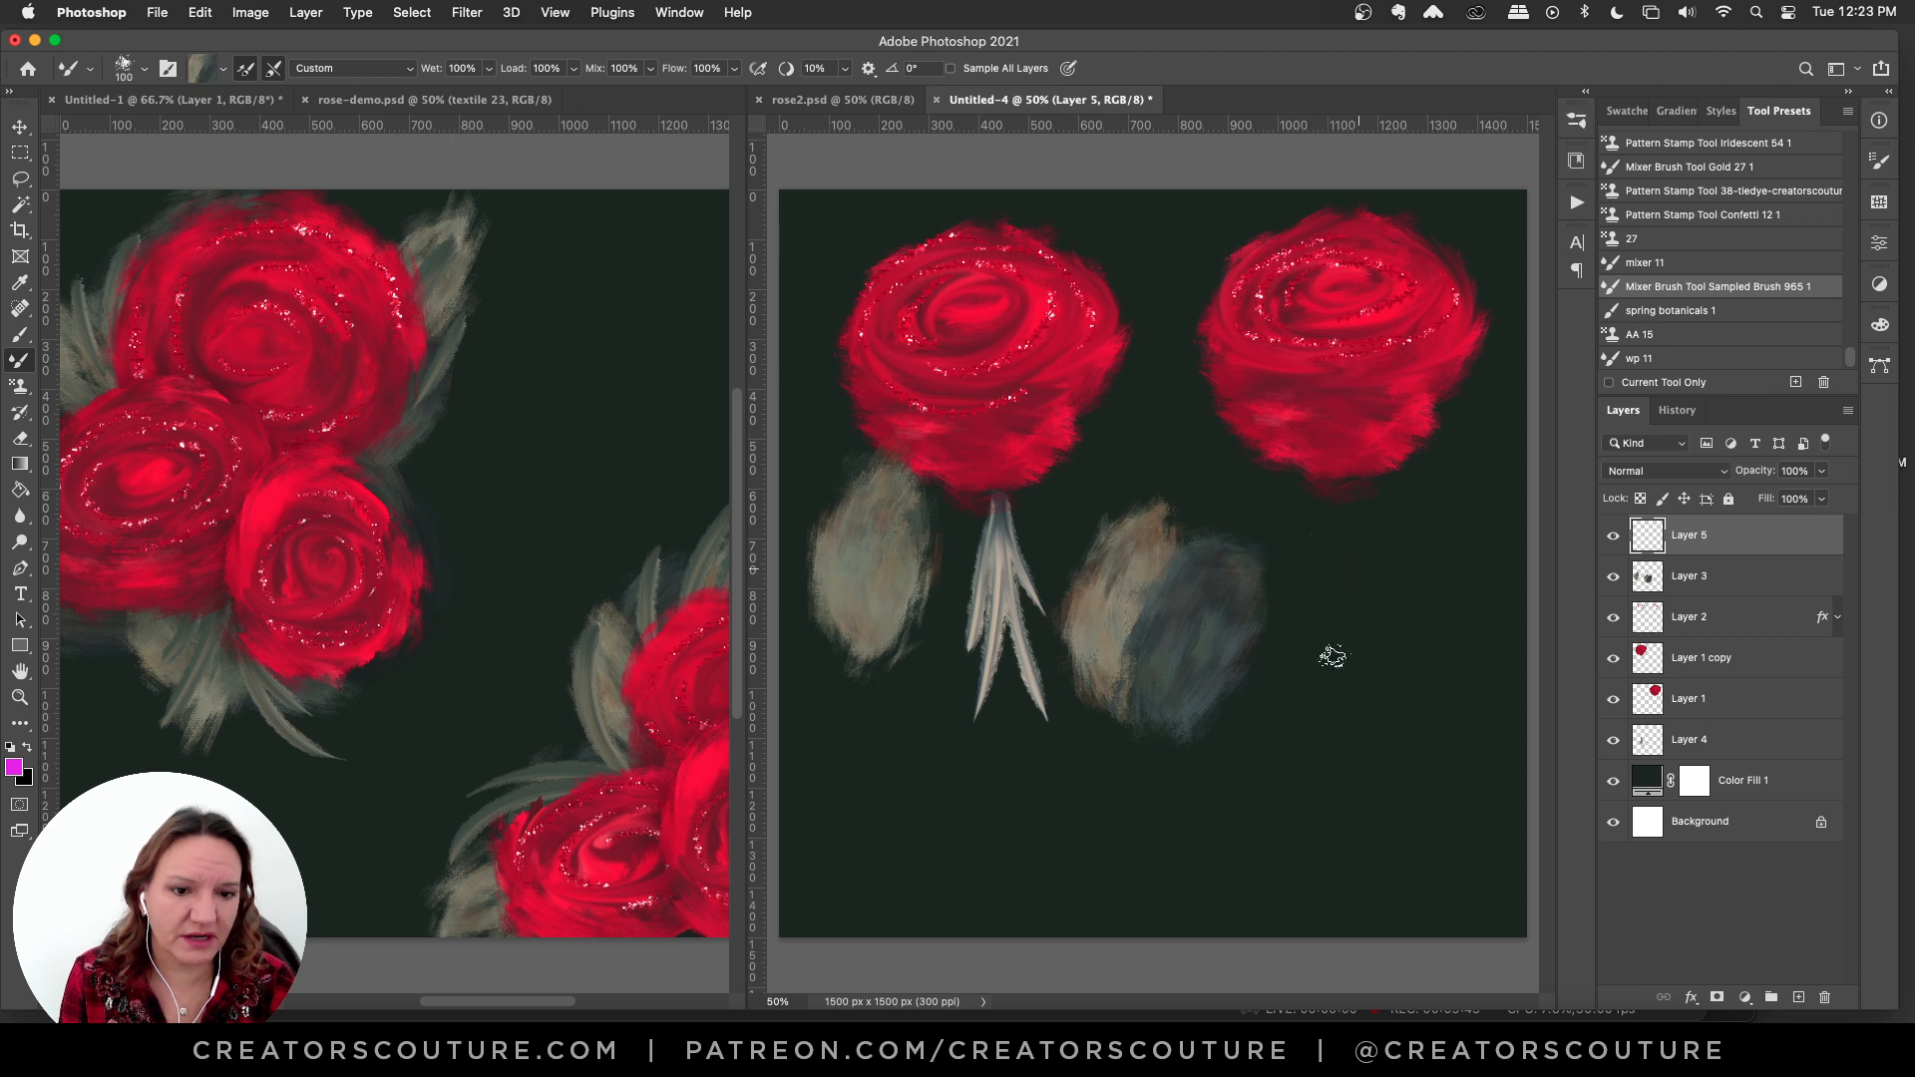
- Paint a cluster of curved, pointed leaf strokes below the right rose on the new layer, undoing a stray stroke
{"action": "mouse_move", "coordinate": [1353, 571]}
{"action": "left_mouse_down"}
{"action": "mouse_move", "coordinate": [1386, 880]}
{"action": "mouse_move", "coordinate": [1407, 802]}
{"action": "mouse_move", "coordinate": [1301, 798]}
{"action": "left_mouse_up"}
{"action": "key", "text": "super+z"}
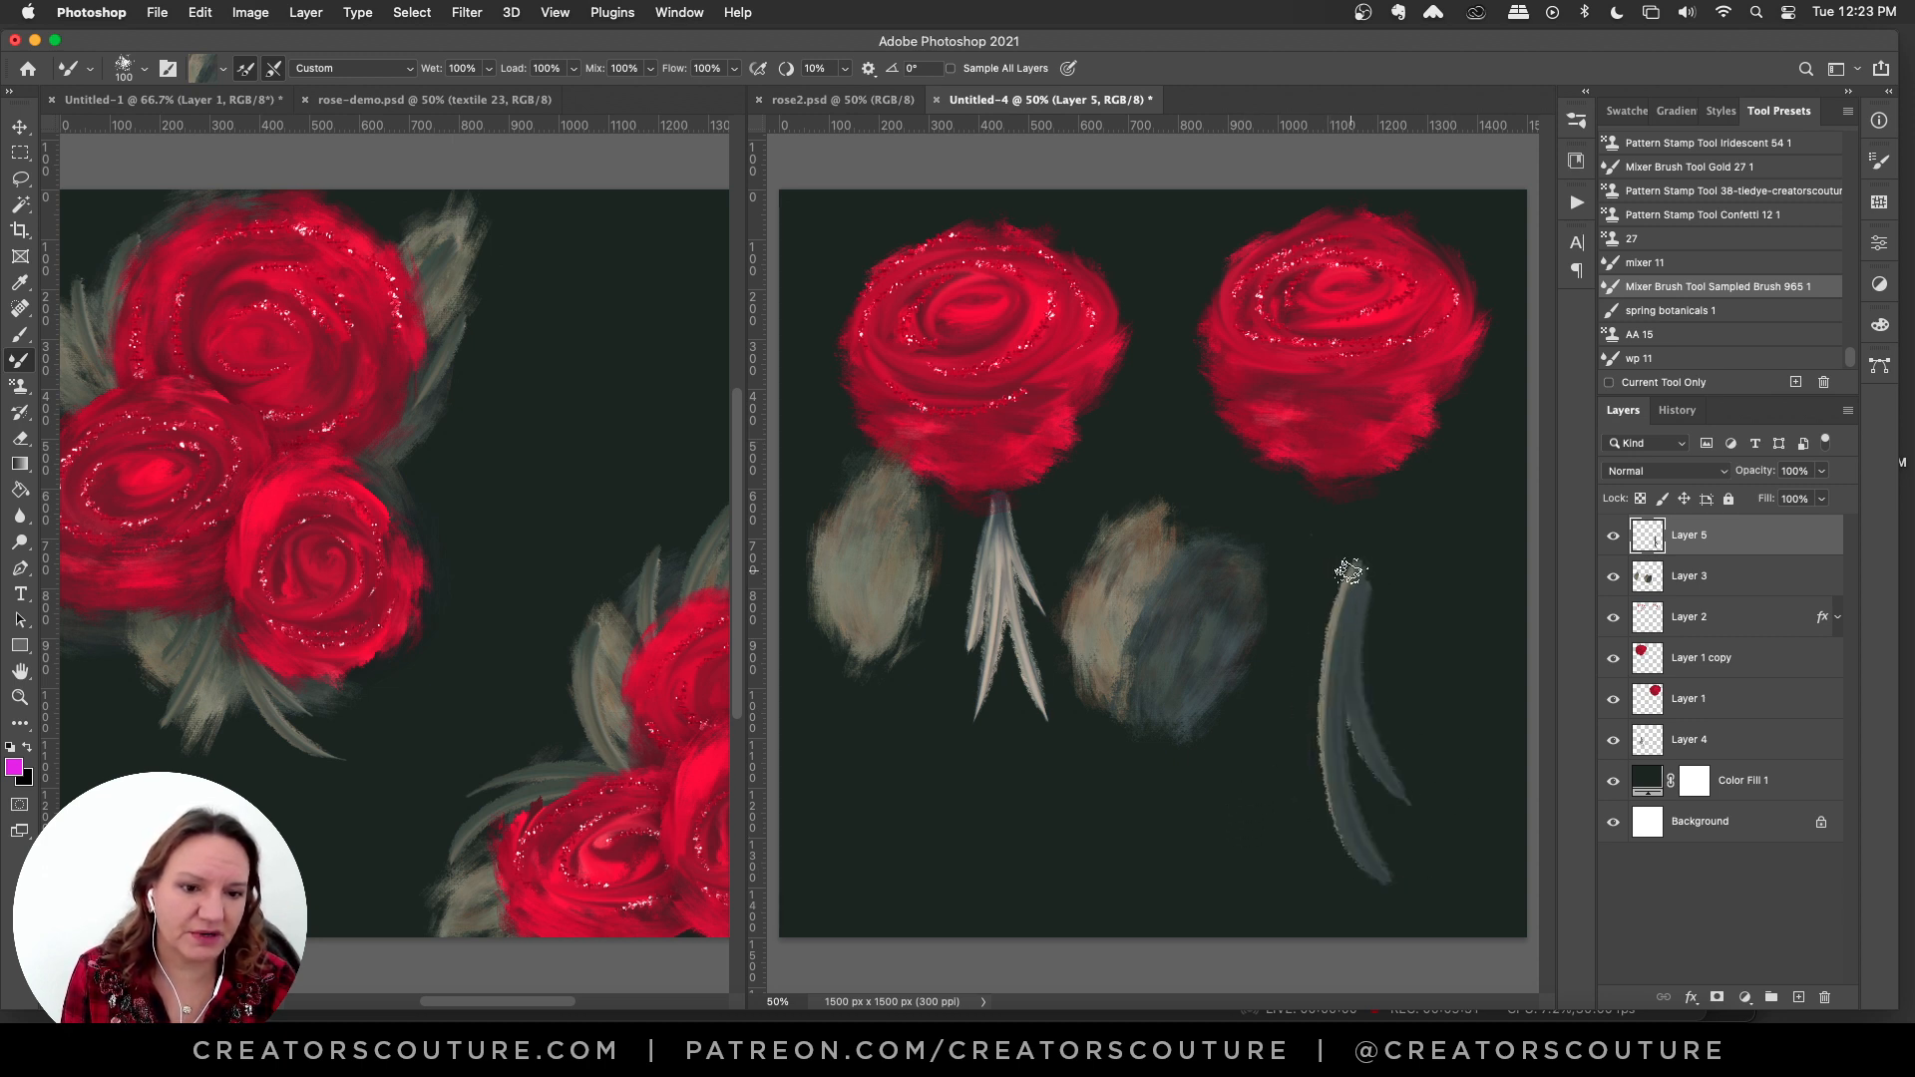
{"action": "left_click_drag", "start_coordinate": [1348, 571], "coordinate": [1262, 787]}
{"action": "left_click_drag", "start_coordinate": [1352, 598], "coordinate": [1309, 818]}
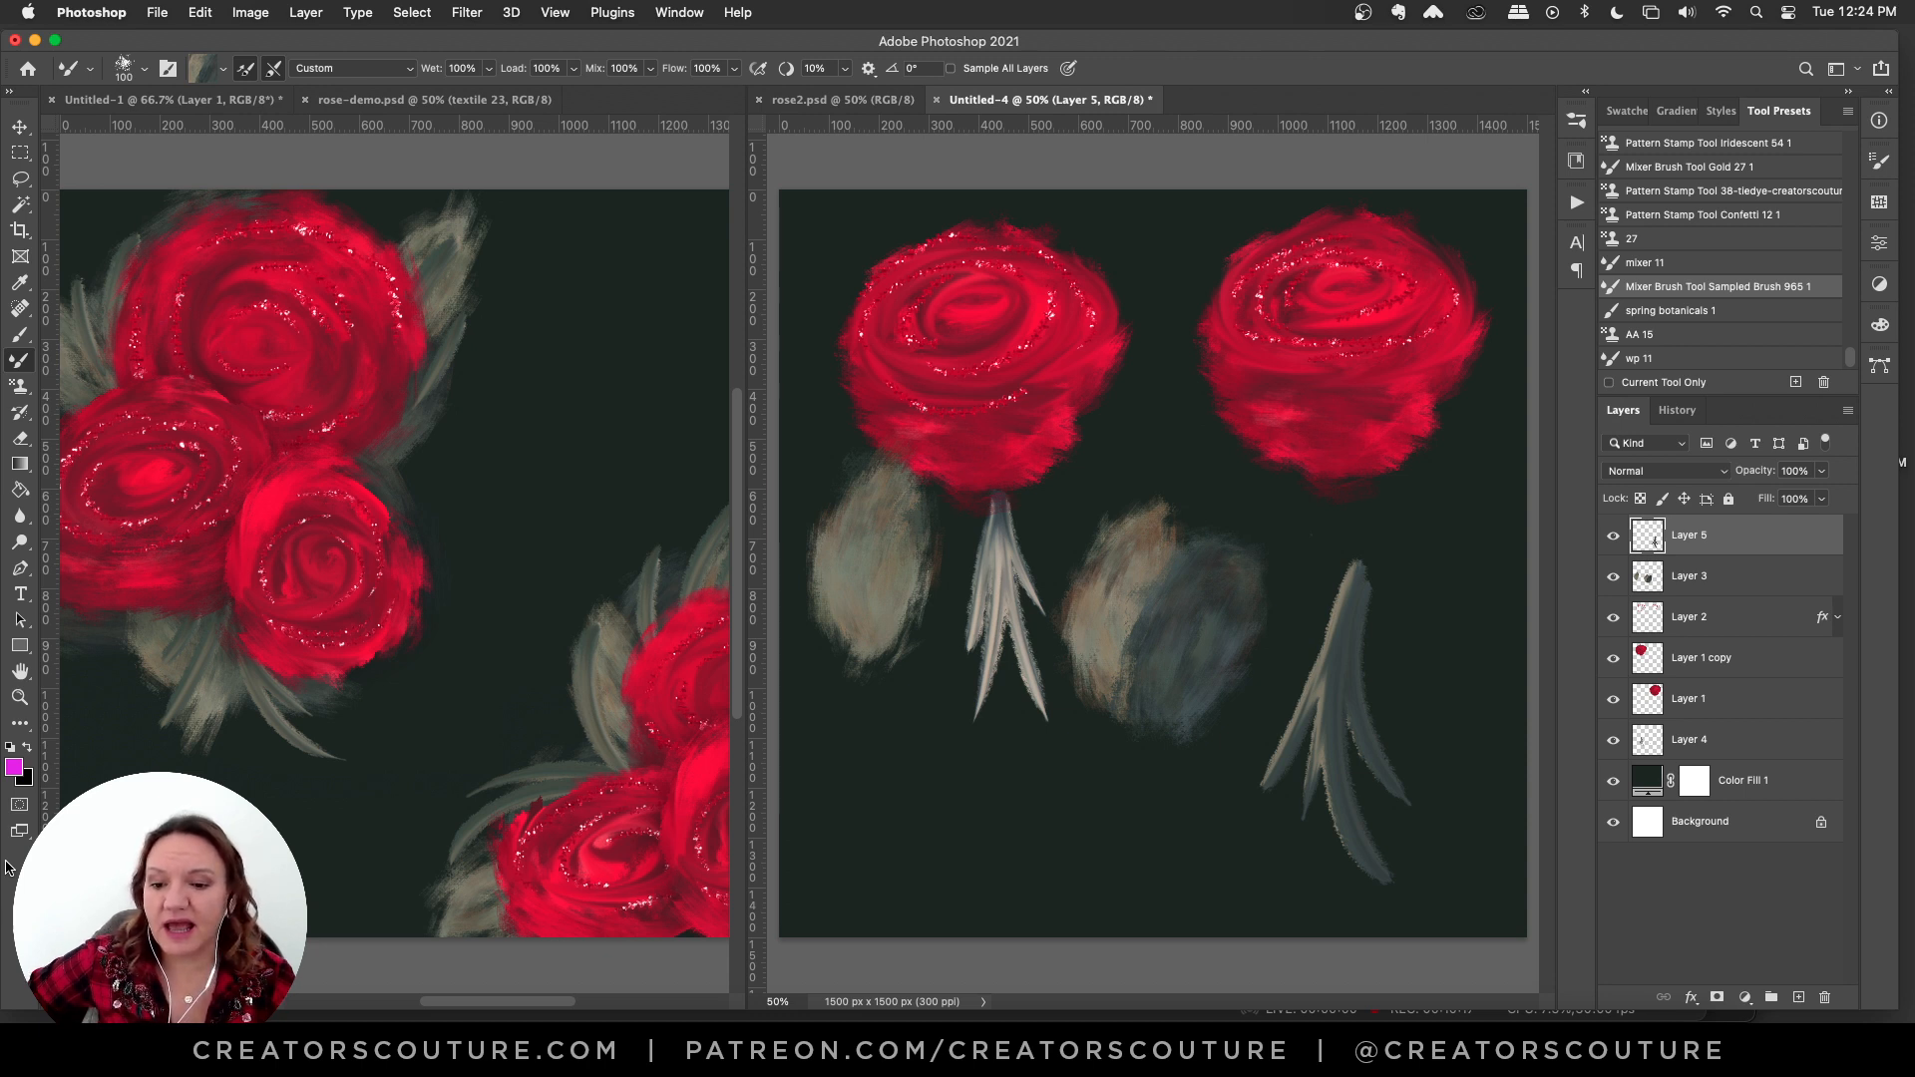
- Examine the leaf strokes around the rose cluster in rose-demo.psd
{"action": "mouse_move", "coordinate": [498, 1000]}
{"action": "left_mouse_down"}
{"action": "mouse_move", "coordinate": [568, 1002]}
{"action": "mouse_move", "coordinate": [469, 1001]}
{"action": "mouse_move", "coordinate": [490, 1009]}
{"action": "left_mouse_up"}
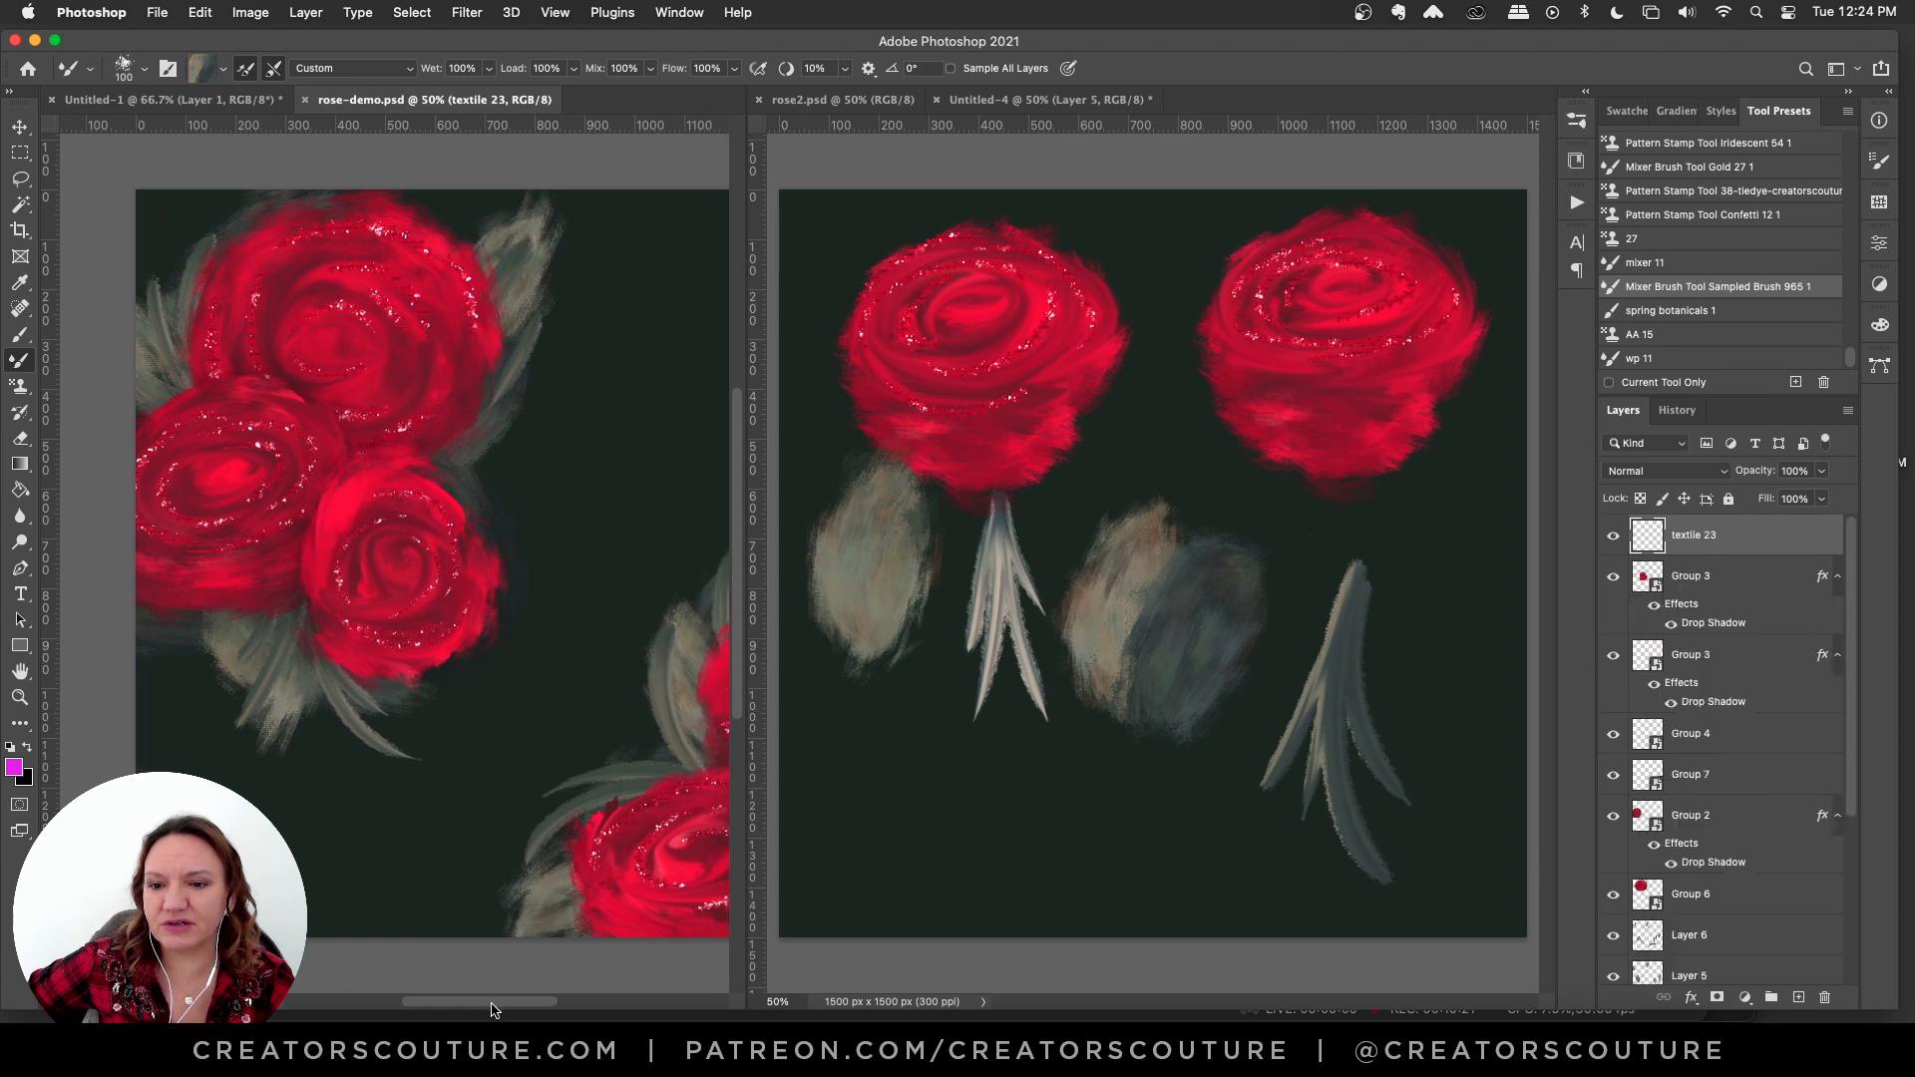